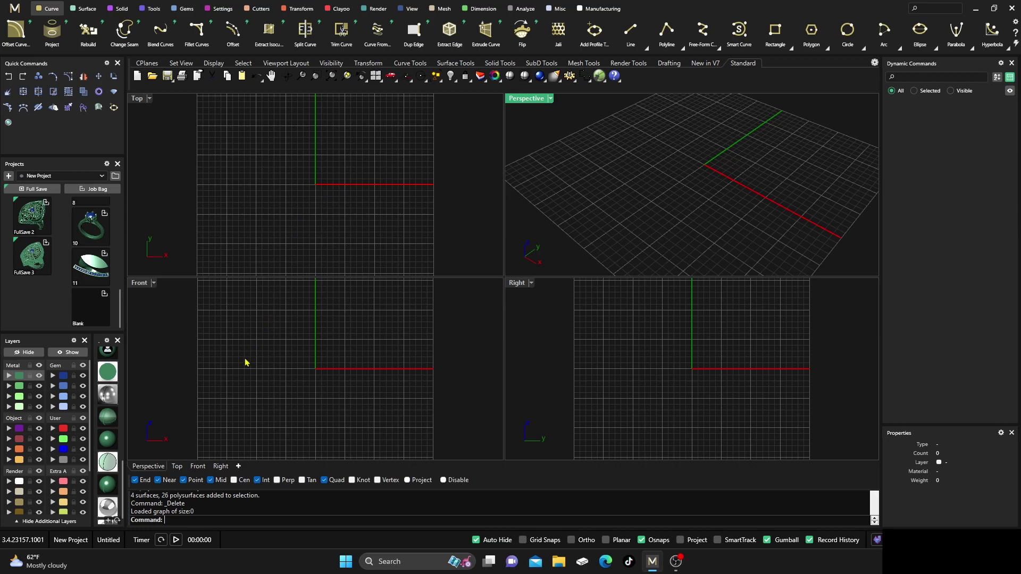
# Step: Start the session timer and switch to the Tools ribbon for the ring-building commands
pyautogui.click(176, 539)
pyautogui.click(151, 12)
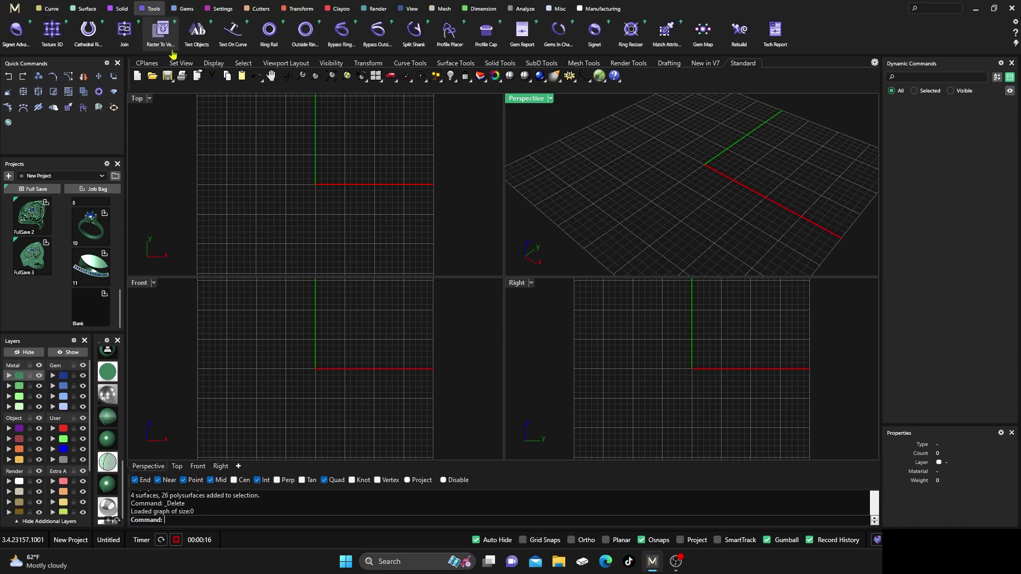
# Step: Insert an upright Ring Rail circle for the finger size from the Tools tab
pyautogui.click(269, 31)
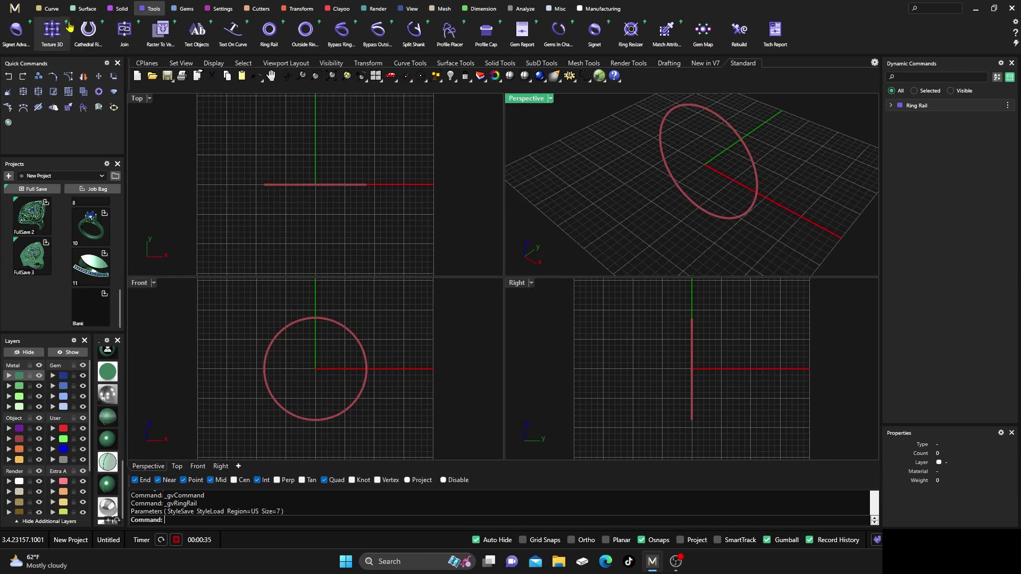
pyautogui.click(52, 8)
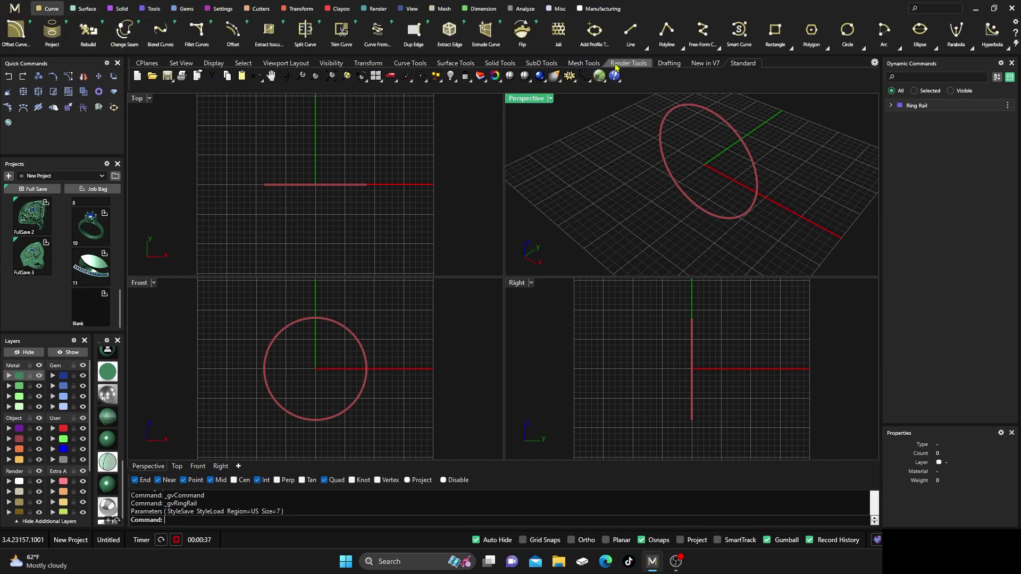
# Step: Draw a 2.5 mm line outward from the ring's left quadrant
pyautogui.click(630, 29)
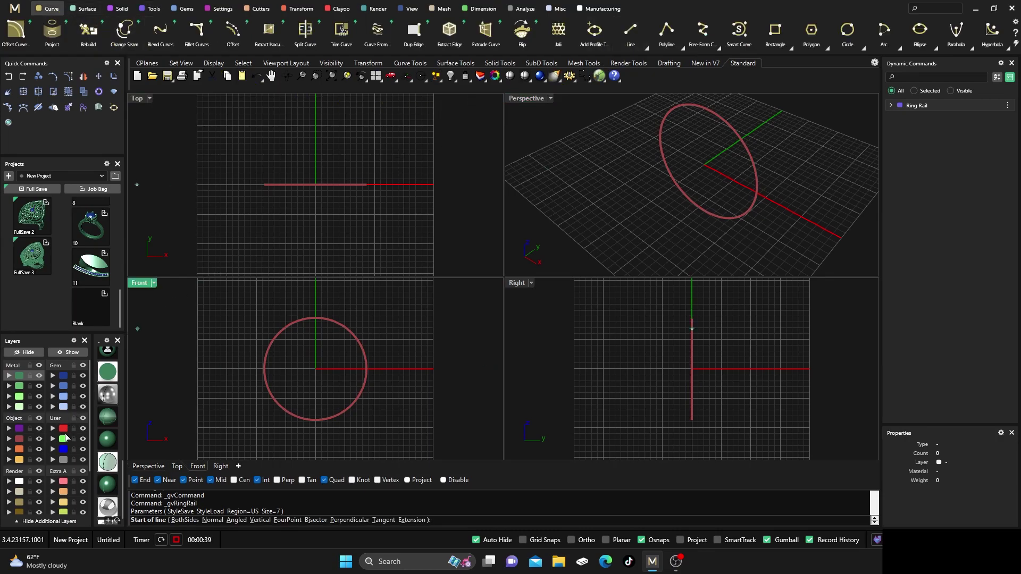
pyautogui.click(259, 186)
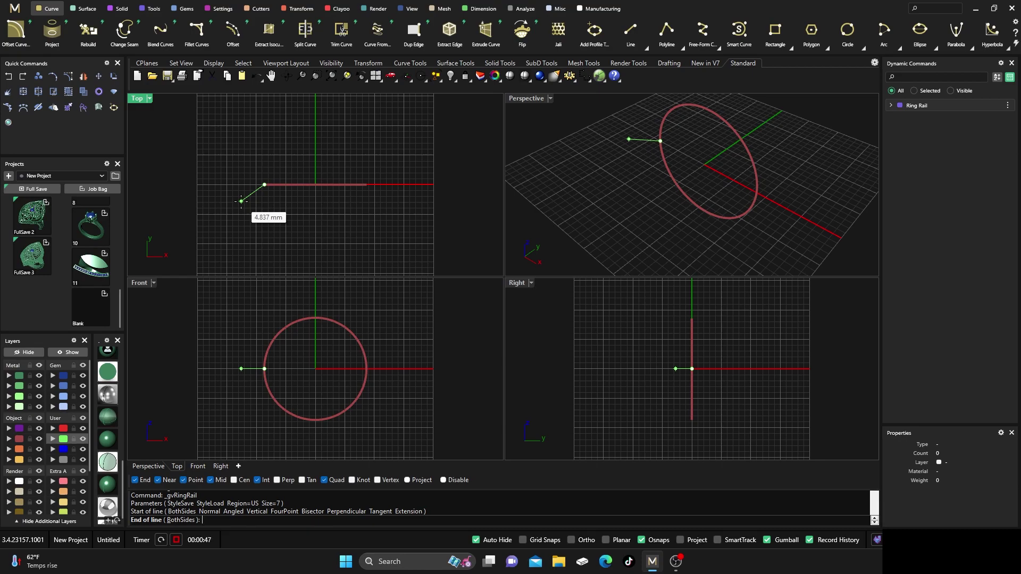
pyautogui.write('2.5')
pyautogui.press('Return')
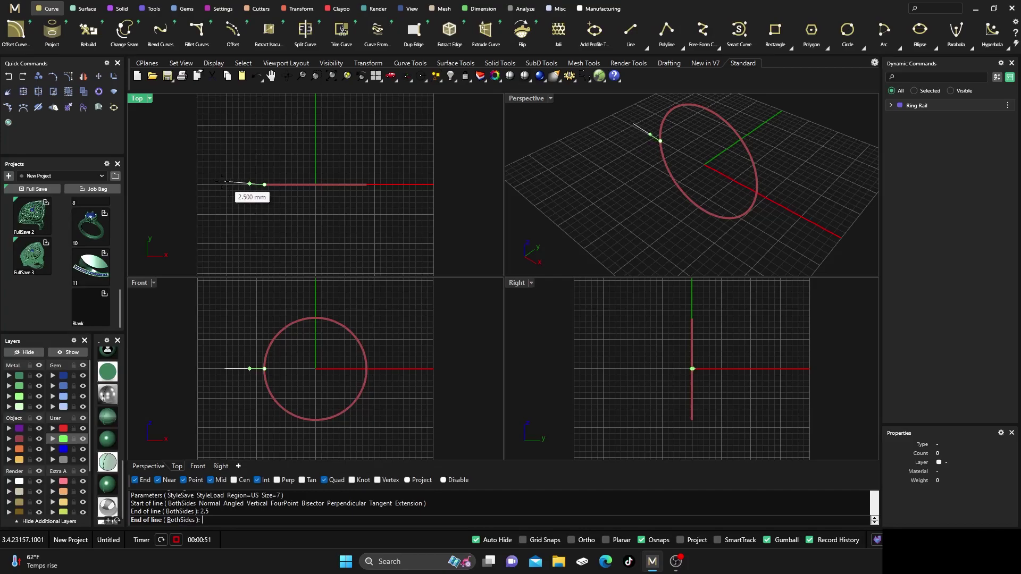
pyautogui.click(242, 201)
# Step: Add a 1.5 mm BothSides crossbar centred on the line's outer end, then select both lines
pyautogui.rightClick(243, 197)
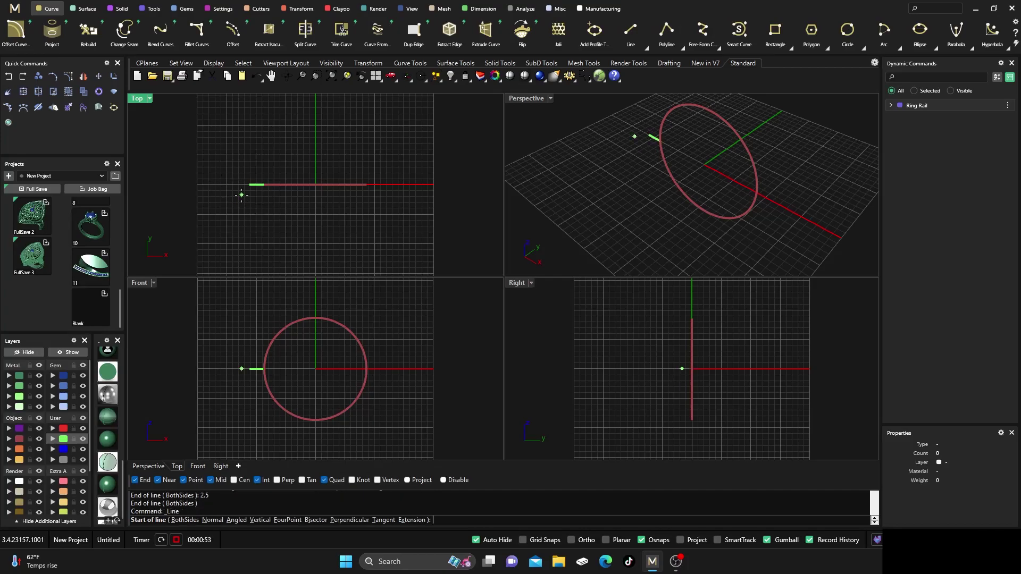
pyautogui.click(185, 521)
pyautogui.click(185, 521)
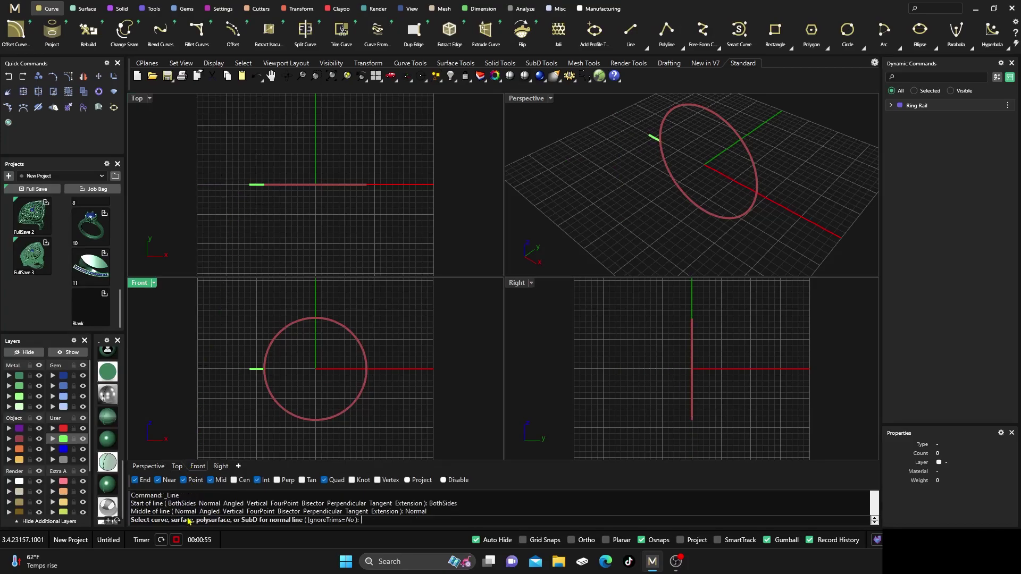
pyautogui.press('Escape')
pyautogui.rightClick(248, 215)
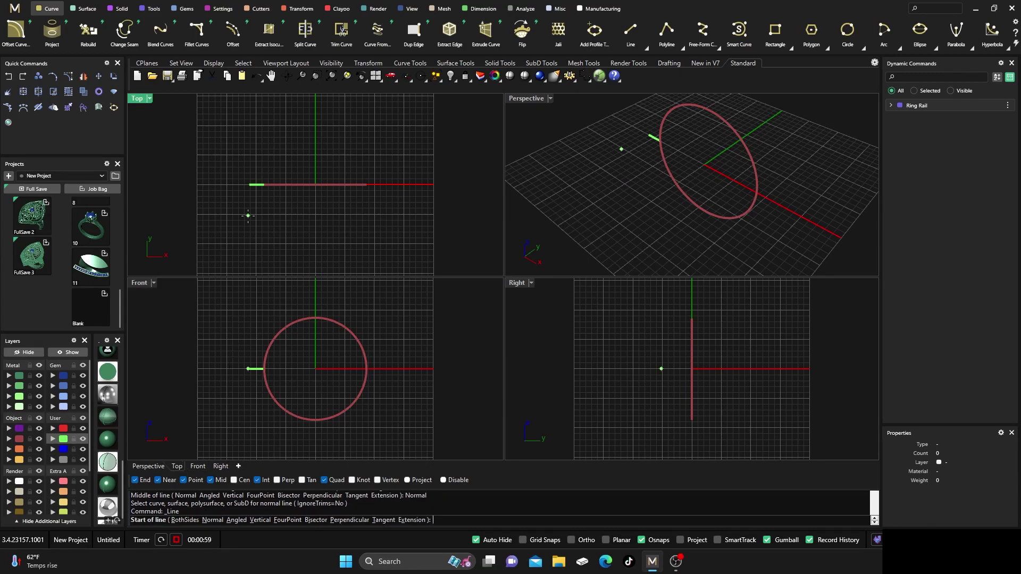
pyautogui.click(186, 520)
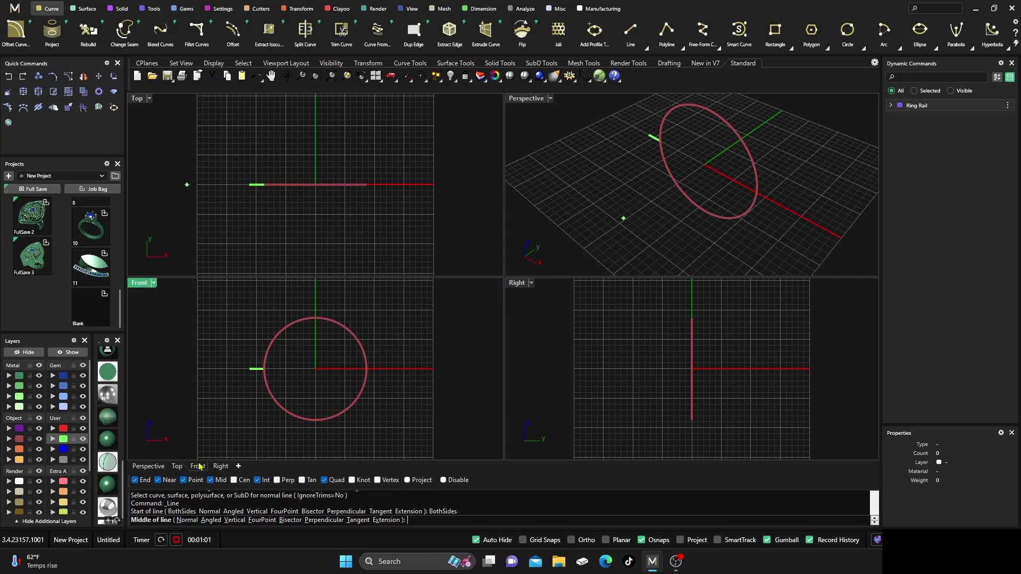
pyautogui.click(246, 184)
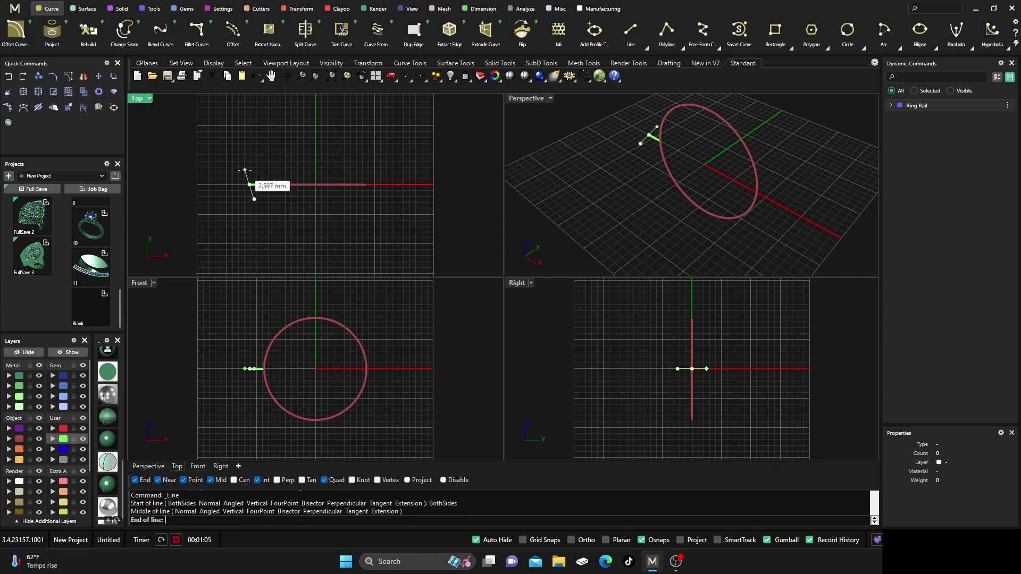
pyautogui.write('1.5')
pyautogui.press('Return')
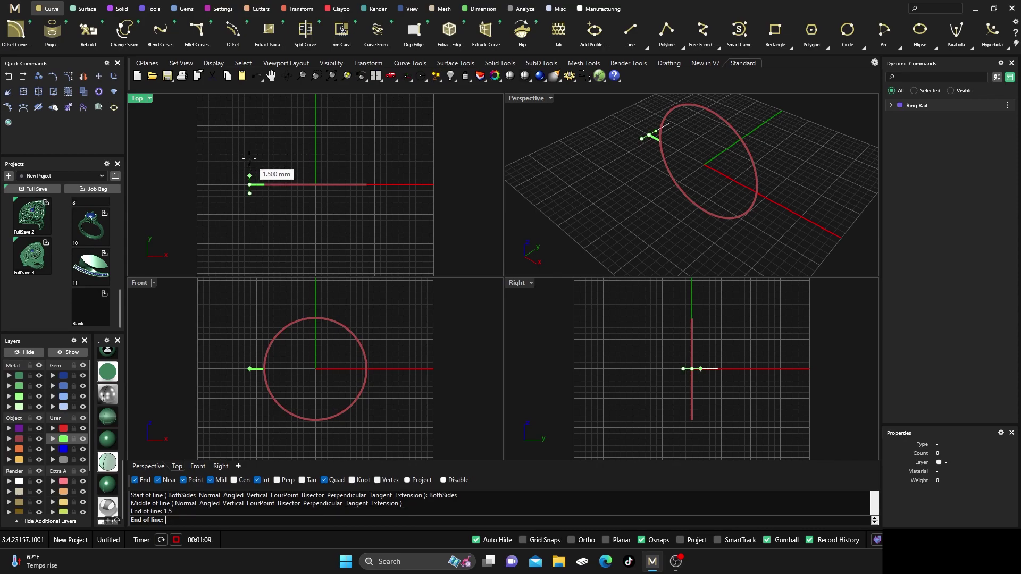
pyautogui.click(250, 164)
pyautogui.scroll(2, 257, 193)
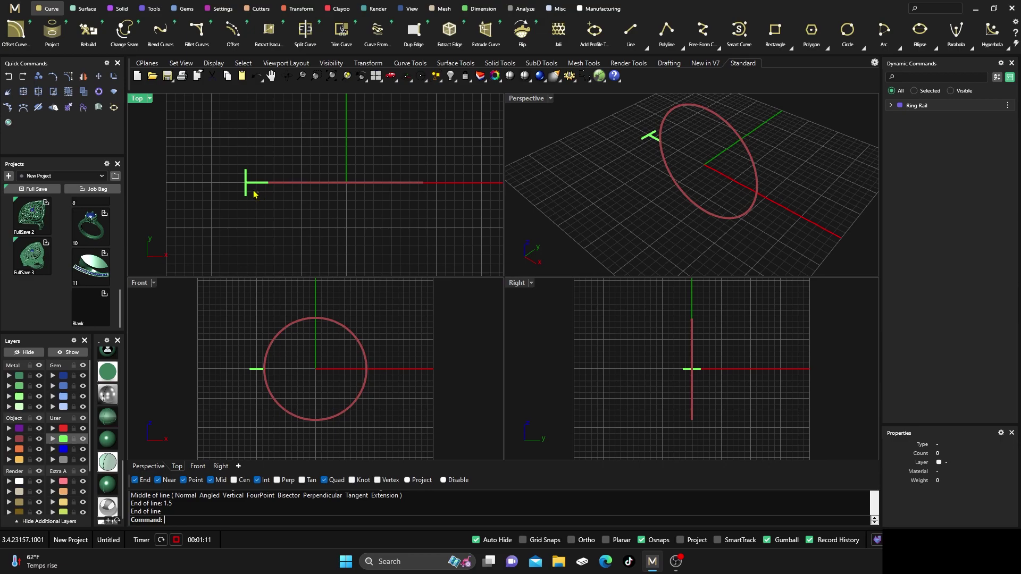
pyautogui.moveTo(255, 193); pyautogui.dragTo(232, 176)
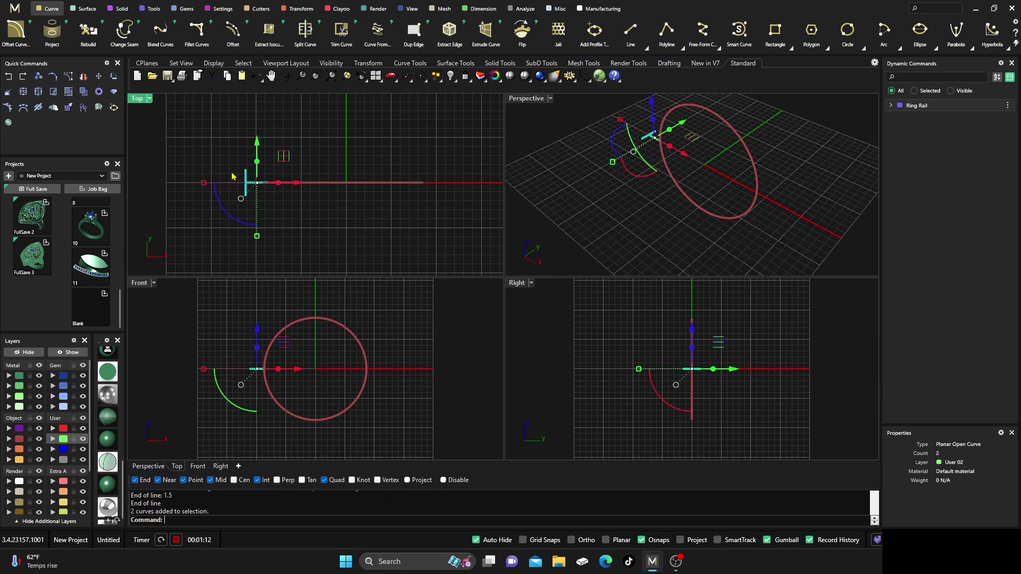
# Step: Mirror a copy of the T-shaped lines about the origin to the ring's opposite side
pyautogui.click(84, 76)
pyautogui.scroll(-2, 177, 212)
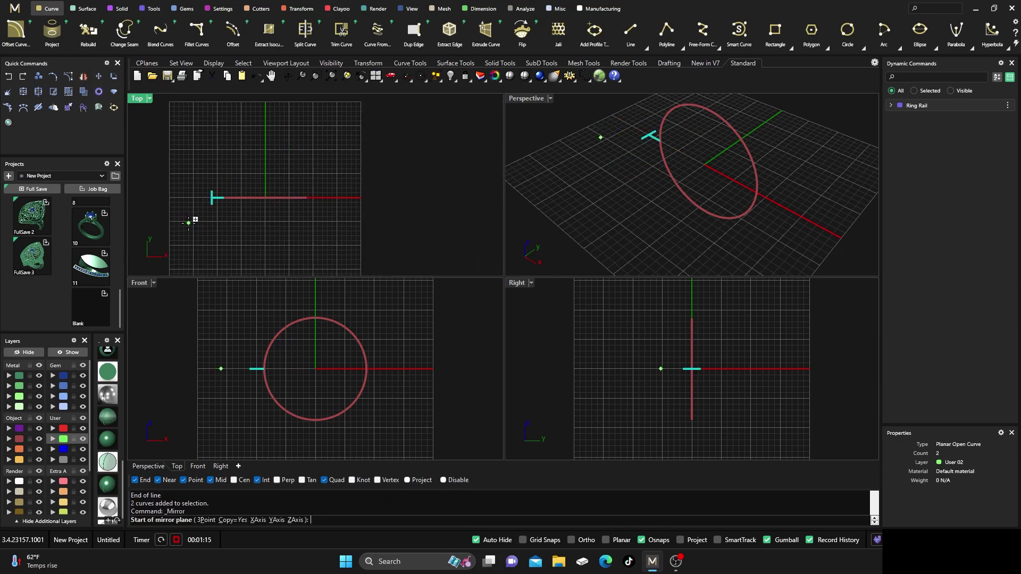
pyautogui.click(266, 197)
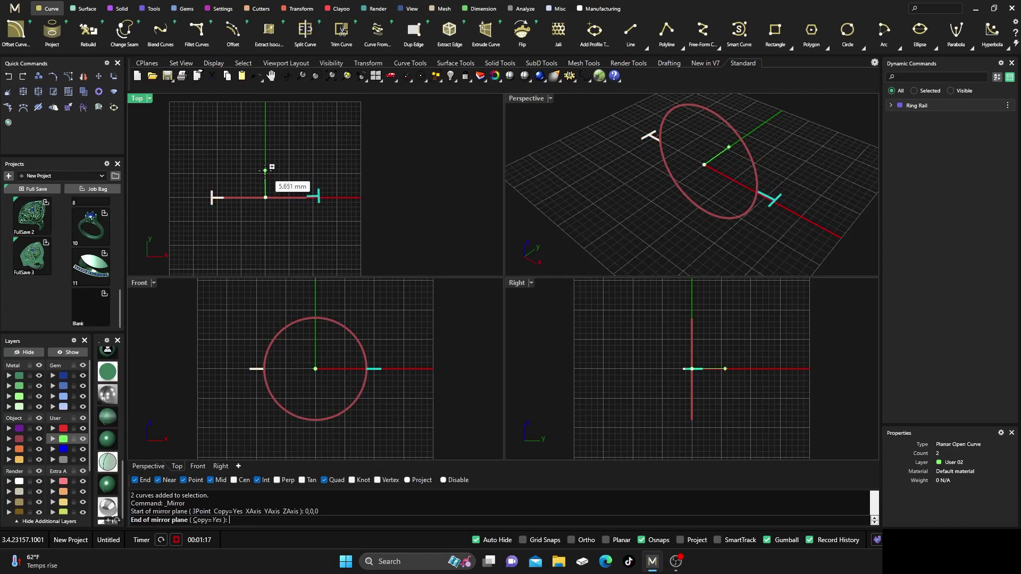
pyautogui.click(265, 171)
pyautogui.press('Escape')
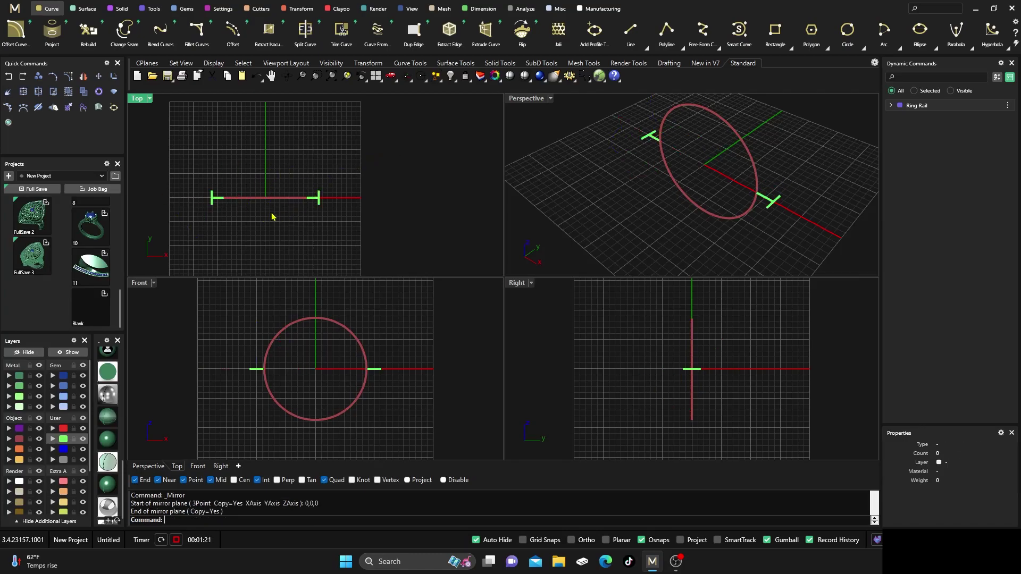
# Step: Hide the Finger layer holding the Ring Rail circle and recentre the Top view
pyautogui.click(272, 197)
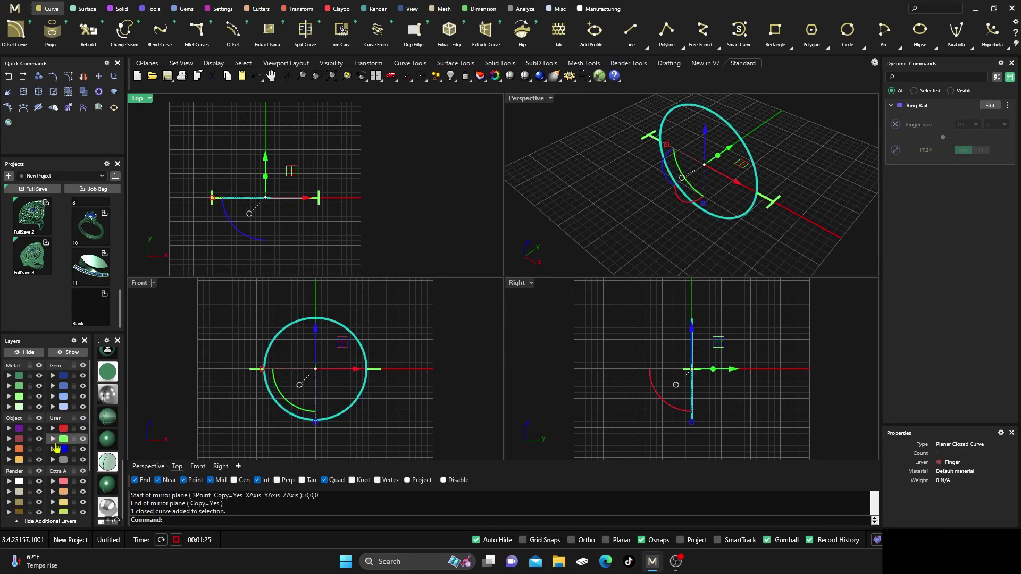
pyautogui.click(38, 439)
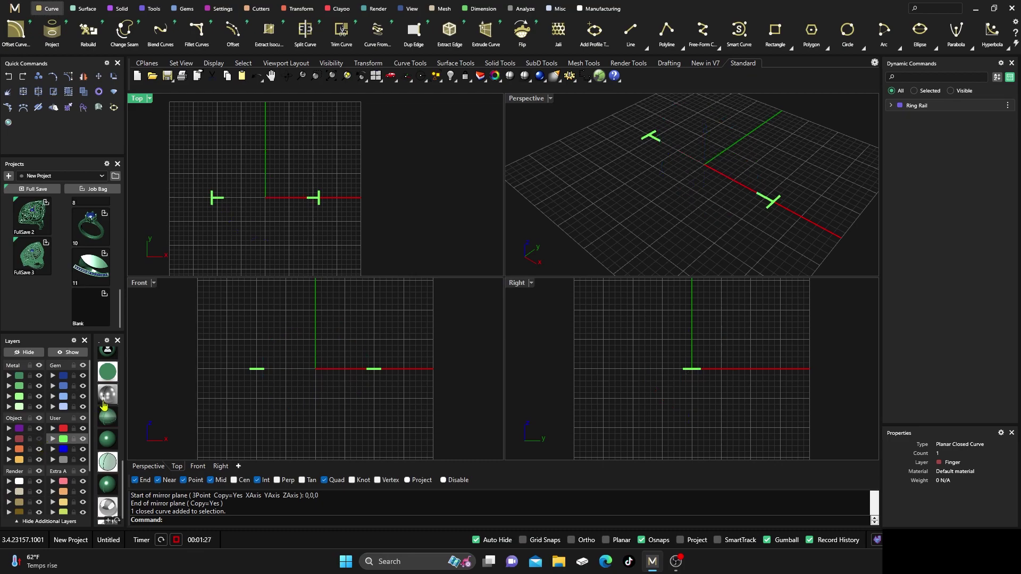
pyautogui.moveTo(314, 234); pyautogui.dragTo(353, 221, button='right')
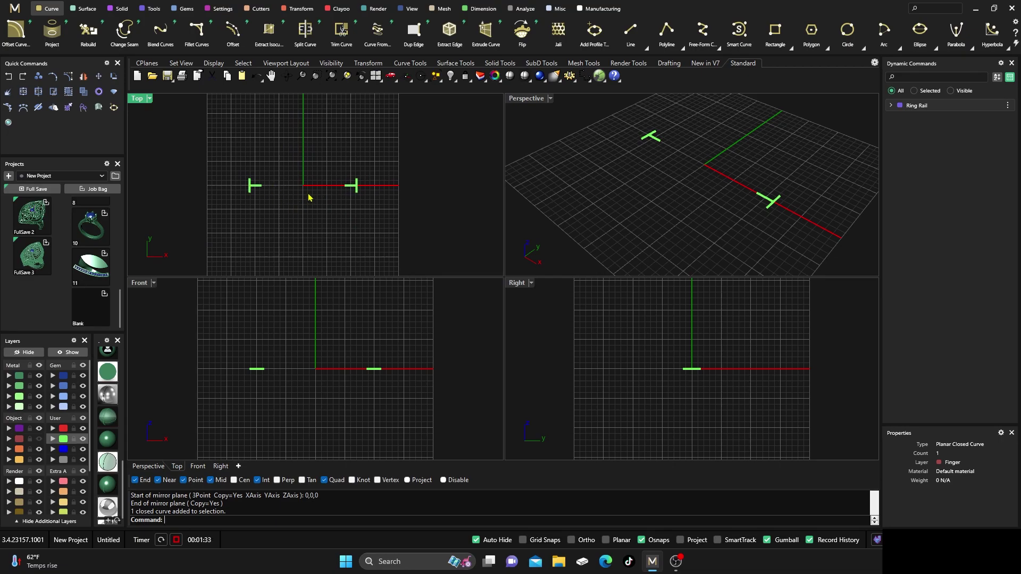
pyautogui.scroll(2, 308, 197)
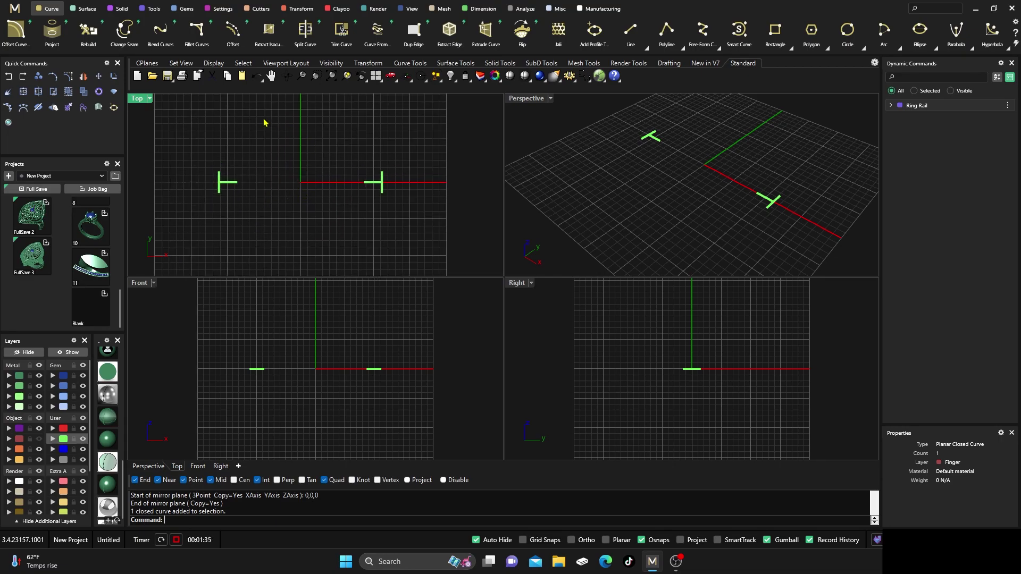
# Step: Insert a Pear-shaped diamond gem at the ring centre and start Gem Offset Curve on it
pyautogui.click(190, 11)
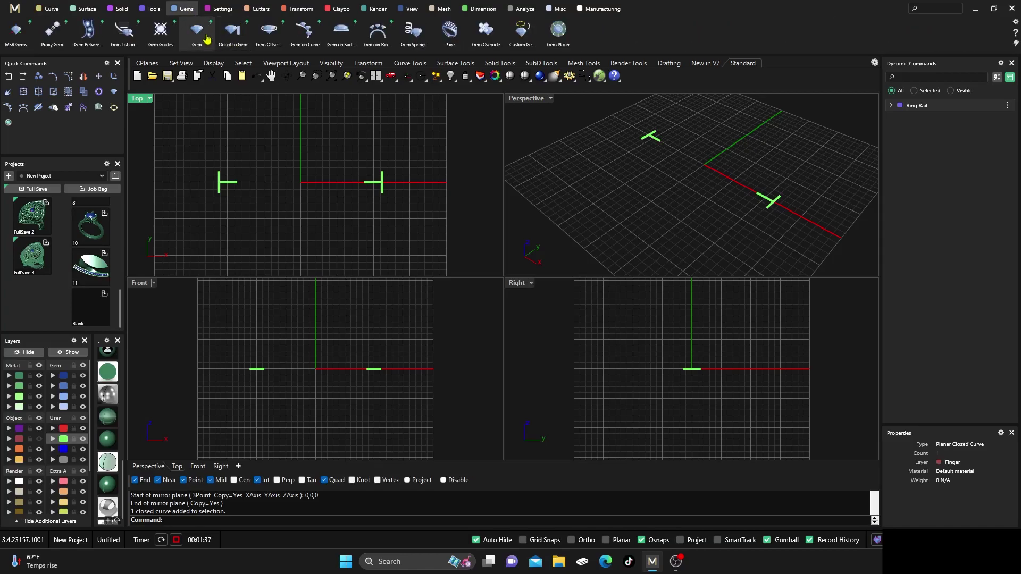
pyautogui.click(196, 31)
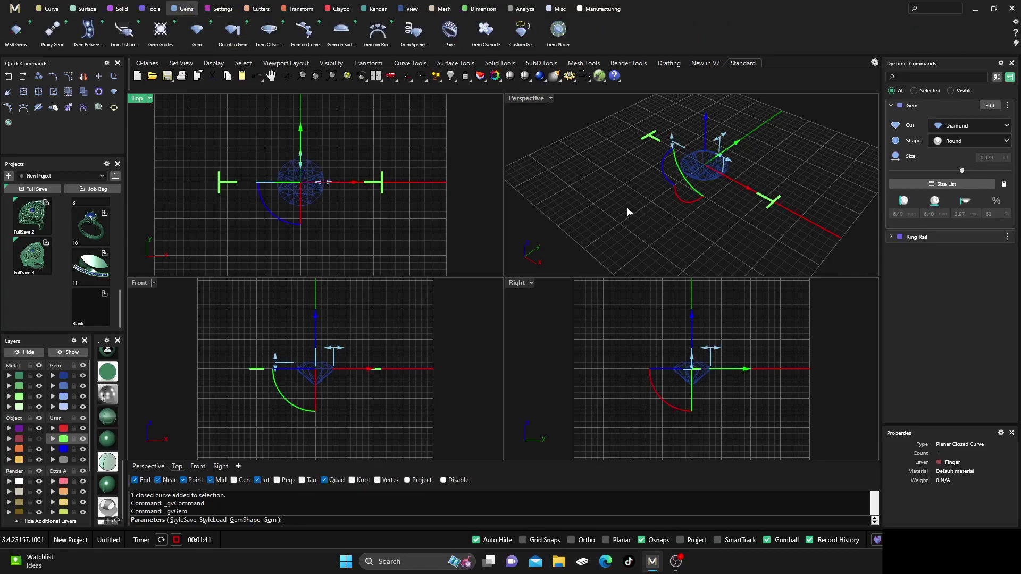
pyautogui.moveTo(633, 216); pyautogui.dragTo(654, 242, button='right')
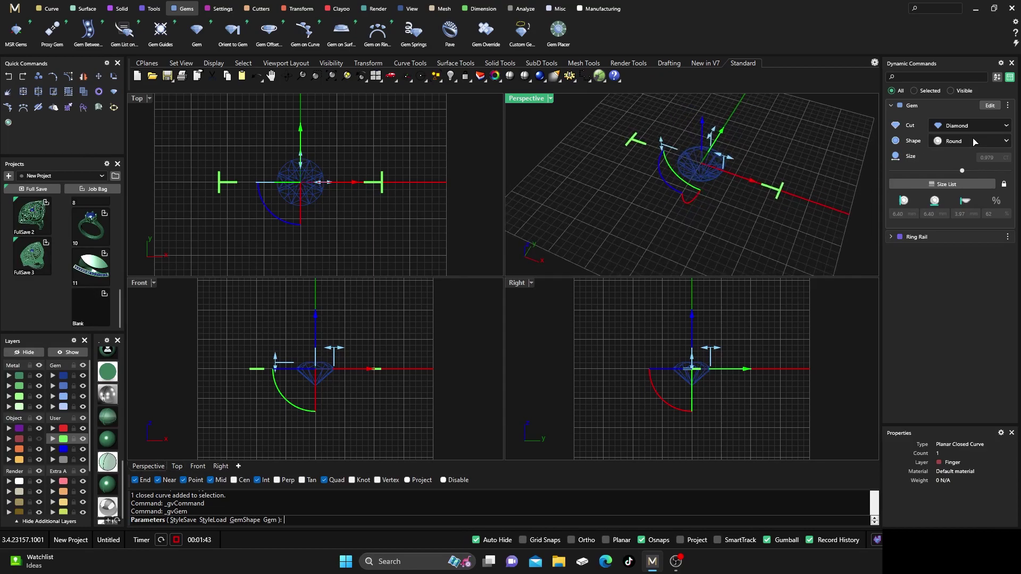
pyautogui.click(994, 143)
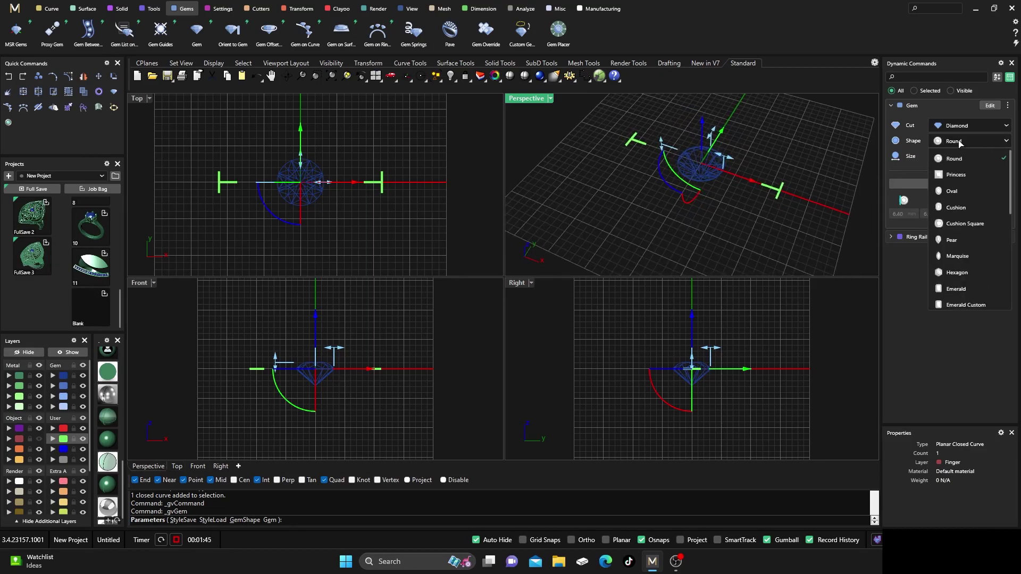
pyautogui.click(951, 239)
pyautogui.rightClick(328, 216)
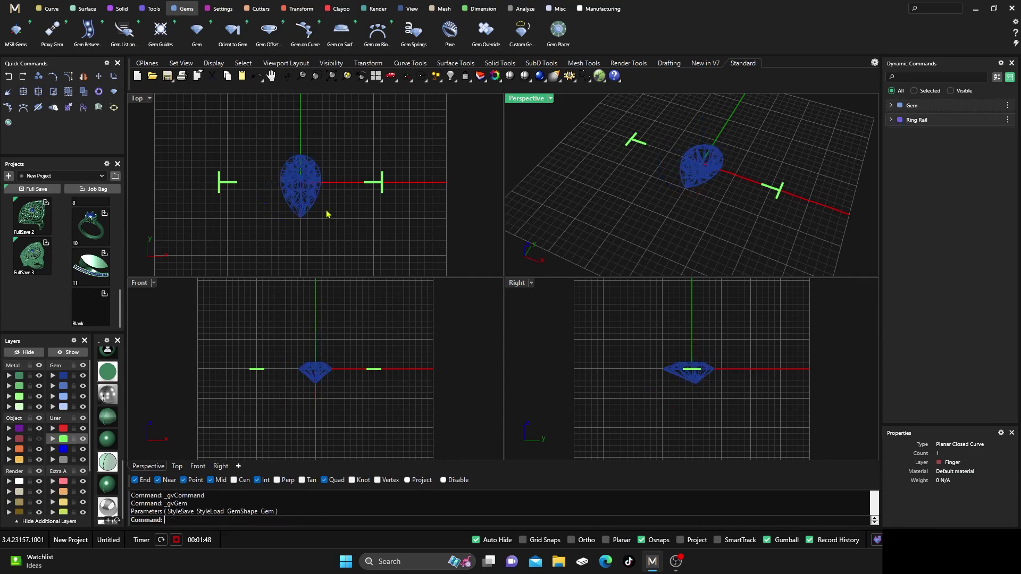
pyautogui.click(268, 33)
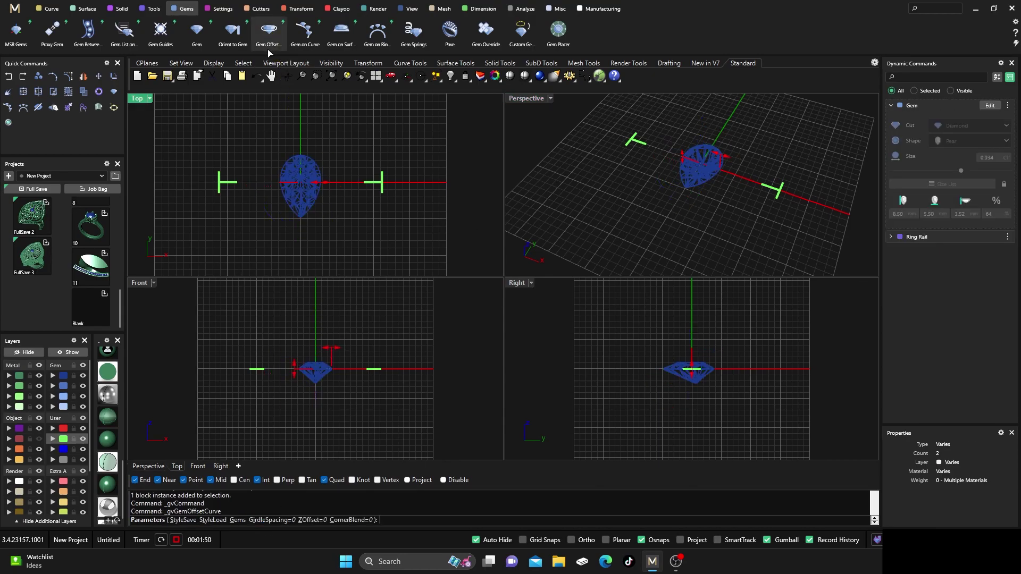
# Step: Accept the gem offset curve, delete the pear gem, and move its outline above the centre line
pyautogui.rightClick(316, 159)
pyautogui.click(301, 171)
pyautogui.press('Delete')
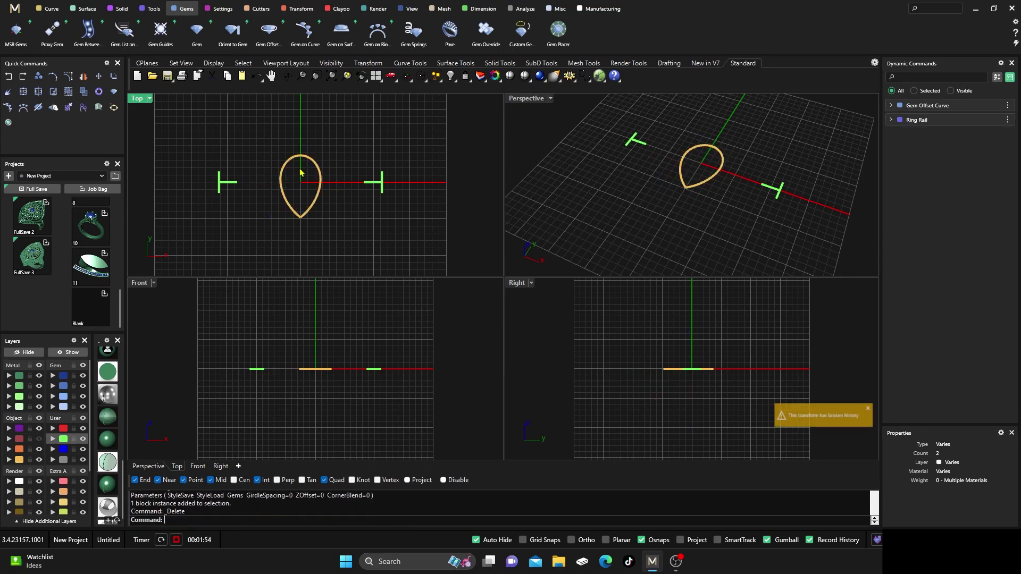
pyautogui.click(316, 163)
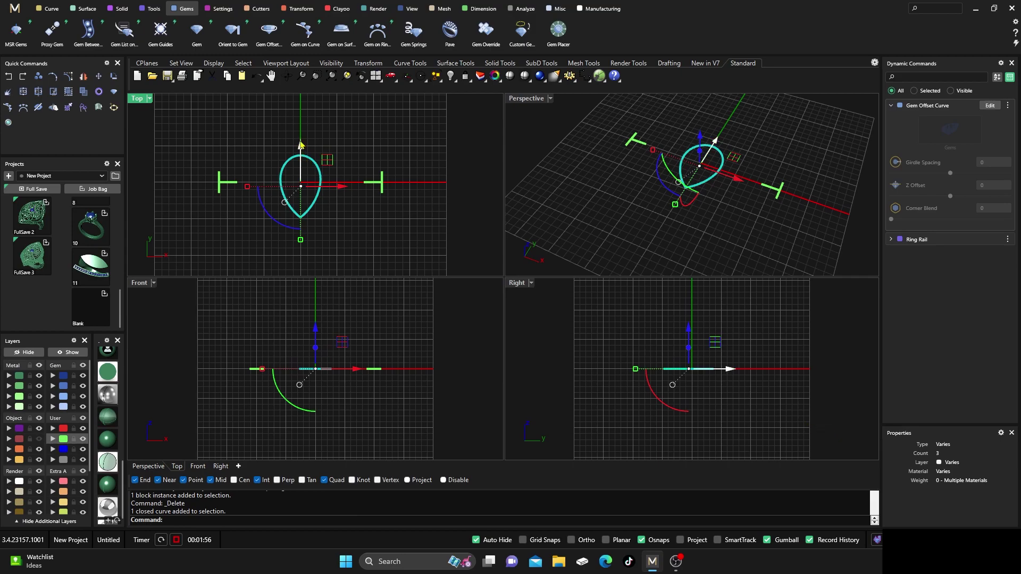
pyautogui.moveTo(301, 144); pyautogui.dragTo(301, 107)
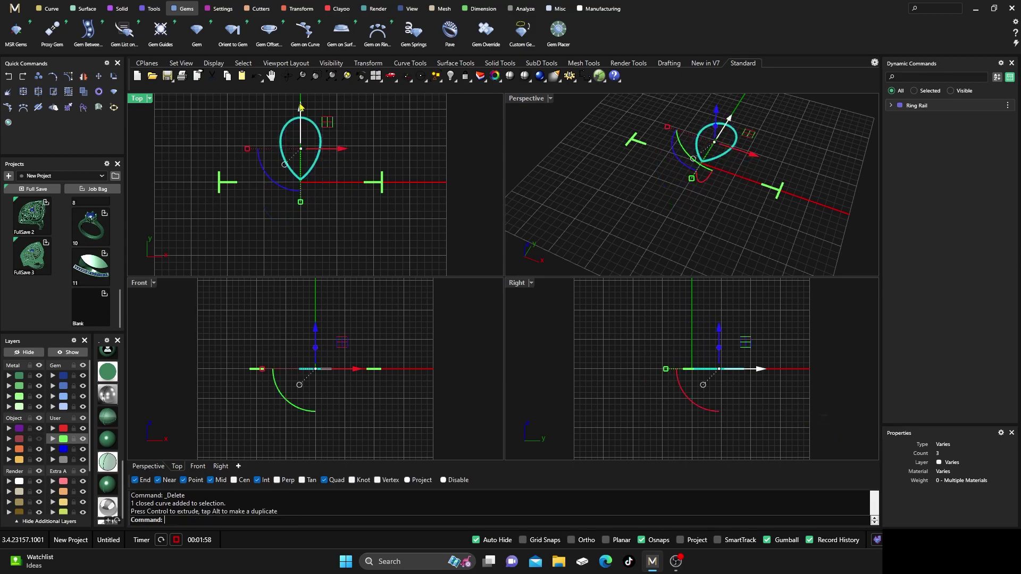
pyautogui.click(365, 132)
pyautogui.scroll(5, 311, 177)
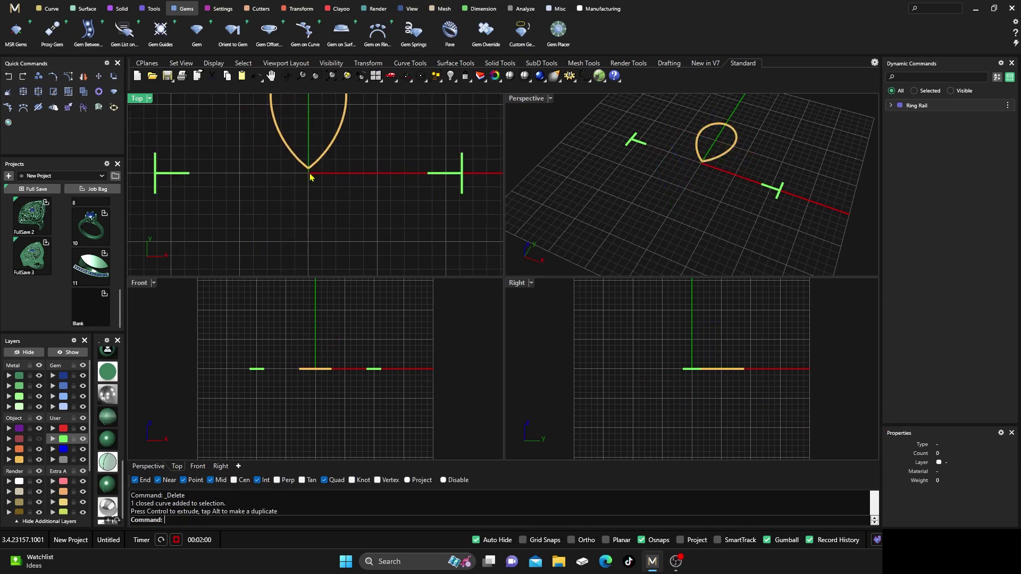
pyautogui.scroll(-3, 315, 198)
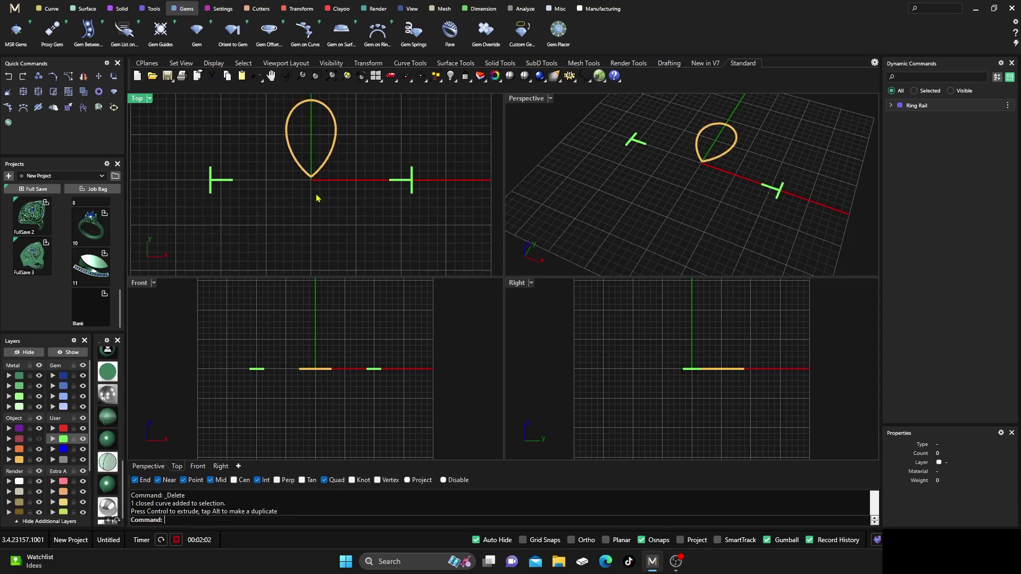
# Step: Mirror the teardrop curve with X Mirror on and Y Mirror off, keeping the copy
pyautogui.click(318, 169)
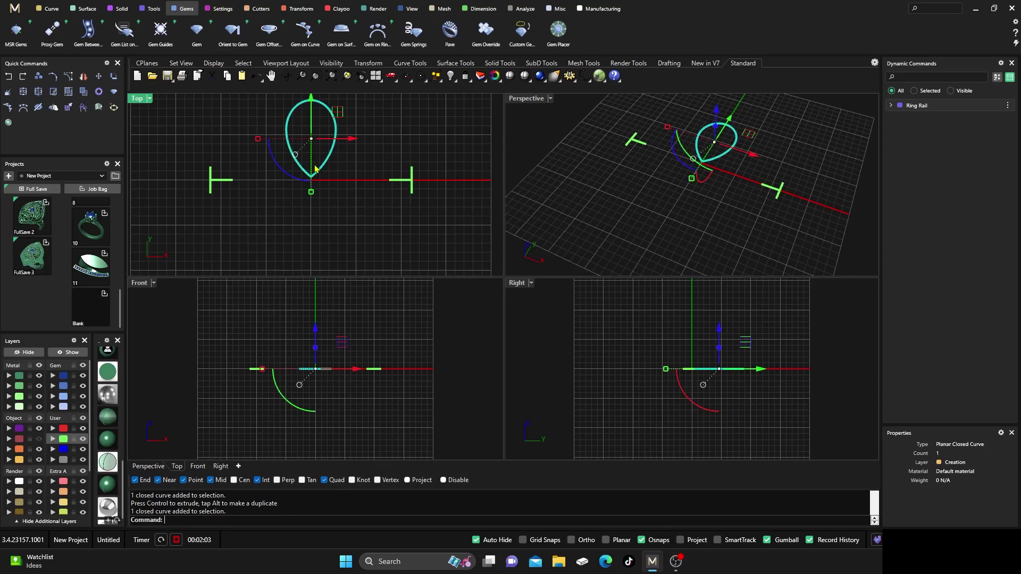
pyautogui.click(300, 9)
pyautogui.click(159, 33)
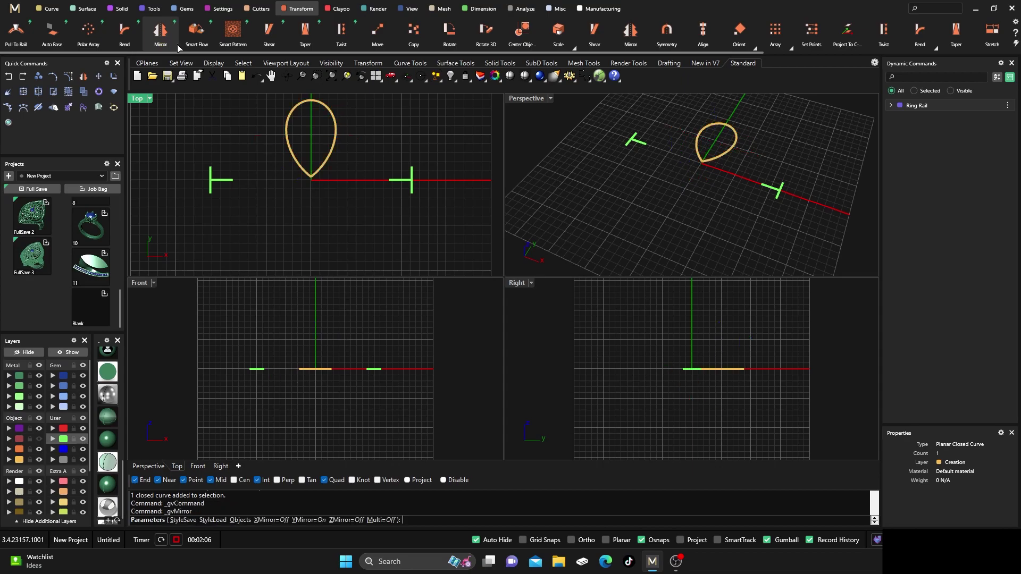
pyautogui.click(1004, 163)
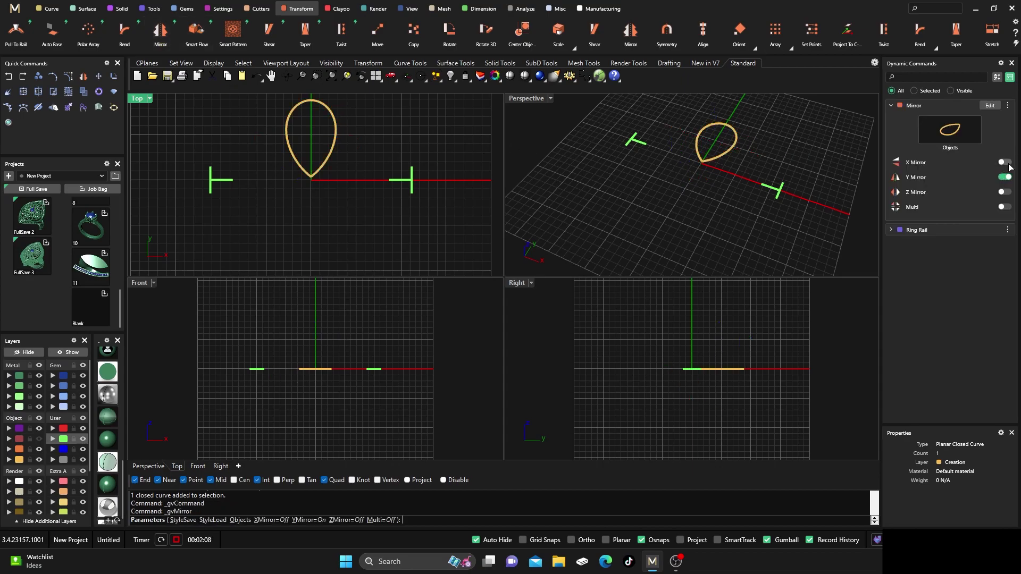
pyautogui.click(1003, 177)
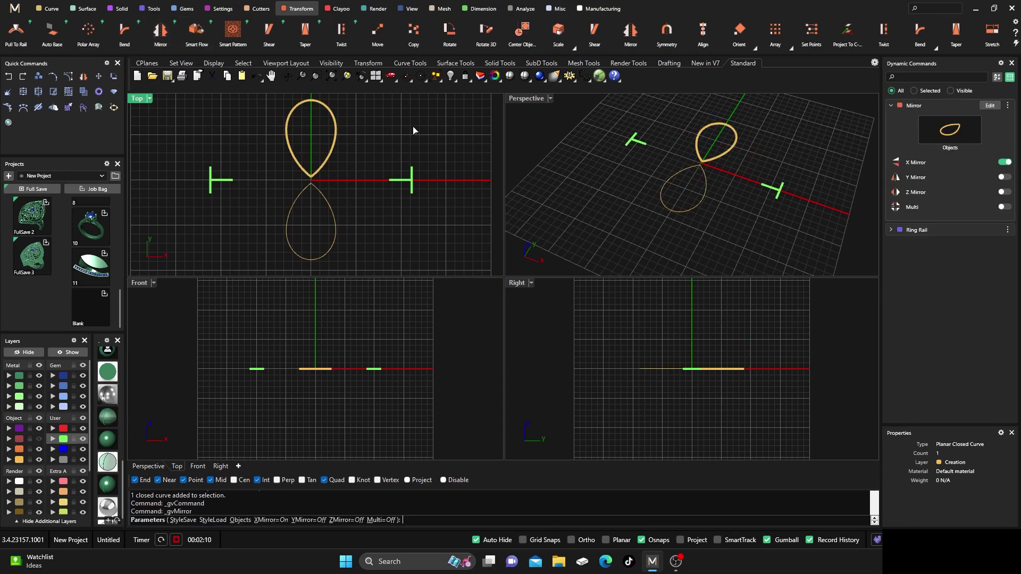
pyautogui.press('Return')
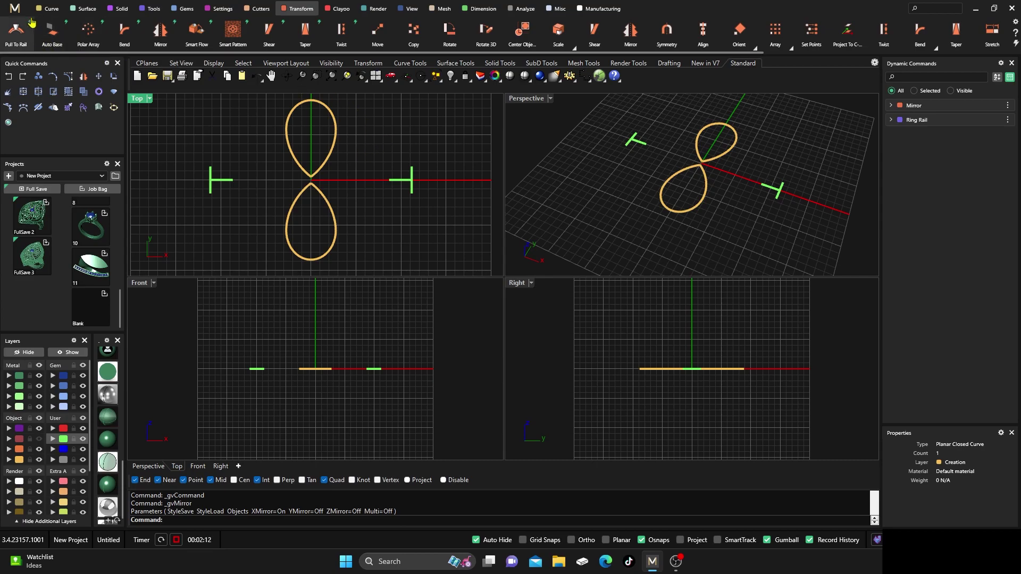
pyautogui.click(49, 9)
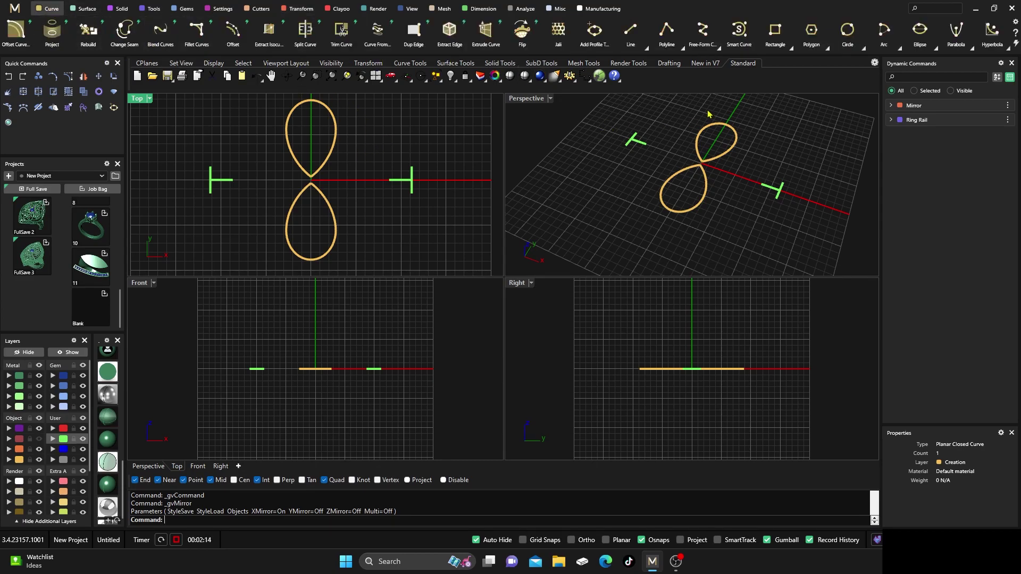
# Step: Draw an origin-centred ellipse 6.350 mm along Y, about 5.654 mm wide, and make User layer current
pyautogui.click(927, 48)
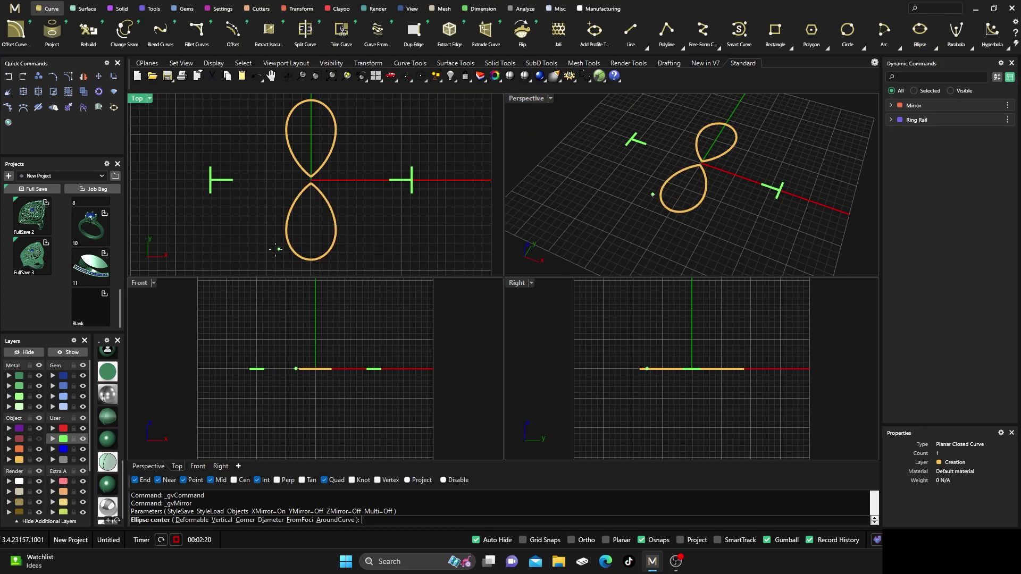
pyautogui.click(315, 368)
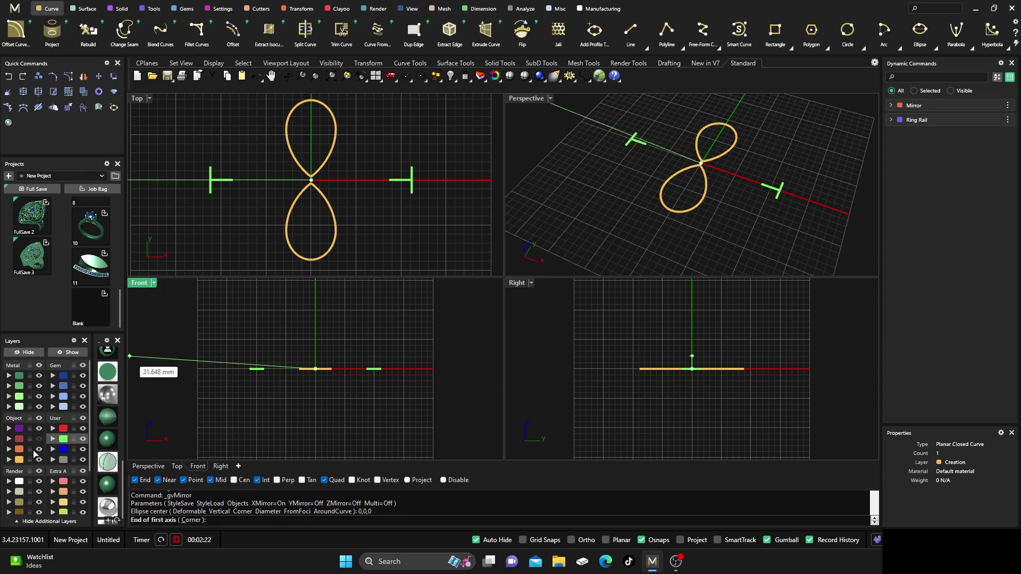
pyautogui.click(311, 122)
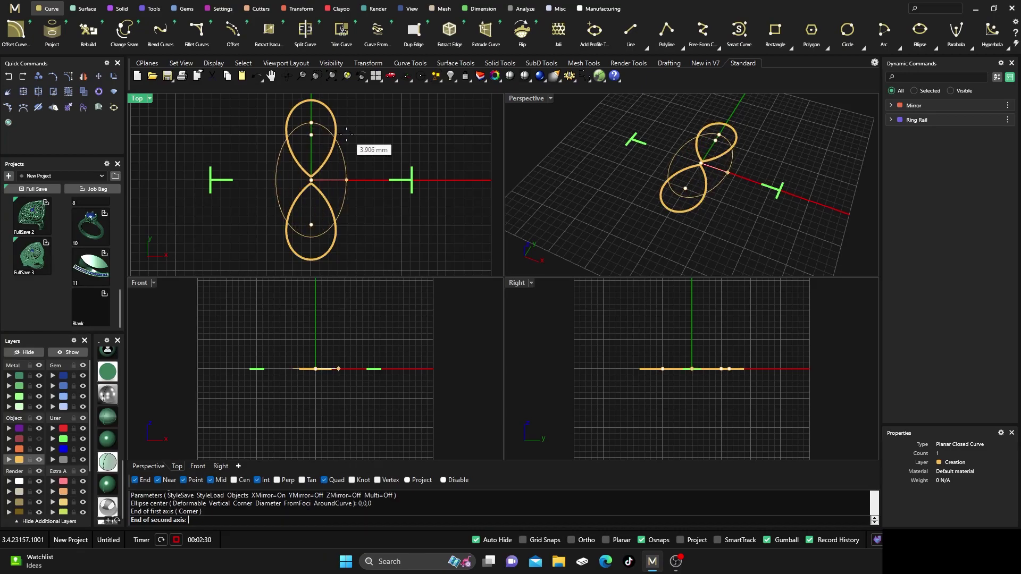
pyautogui.click(347, 135)
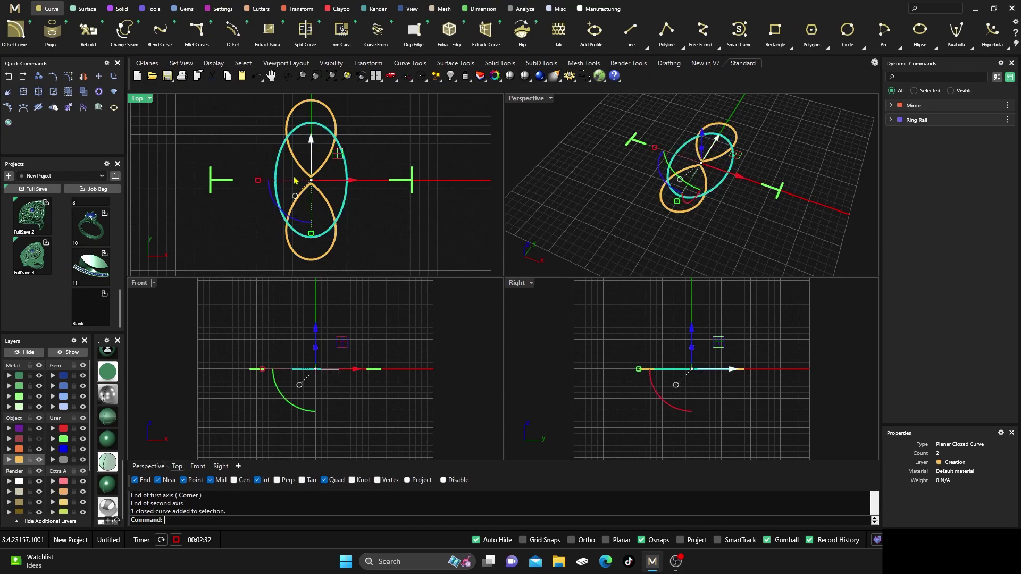
pyautogui.moveTo(257, 181); pyautogui.dragTo(260, 187)
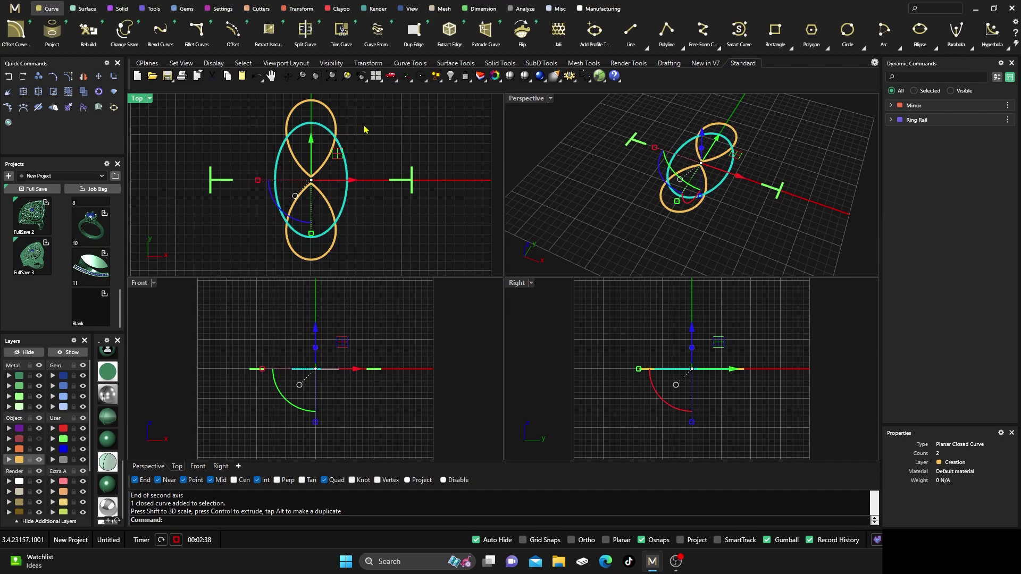
pyautogui.press('Return')
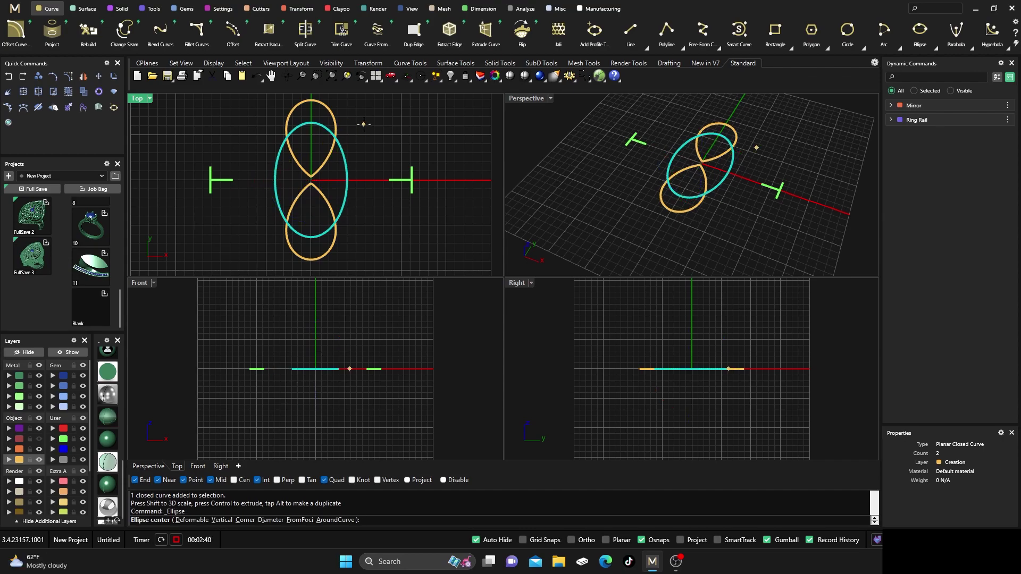
pyautogui.press('Escape')
pyautogui.press('Escape')
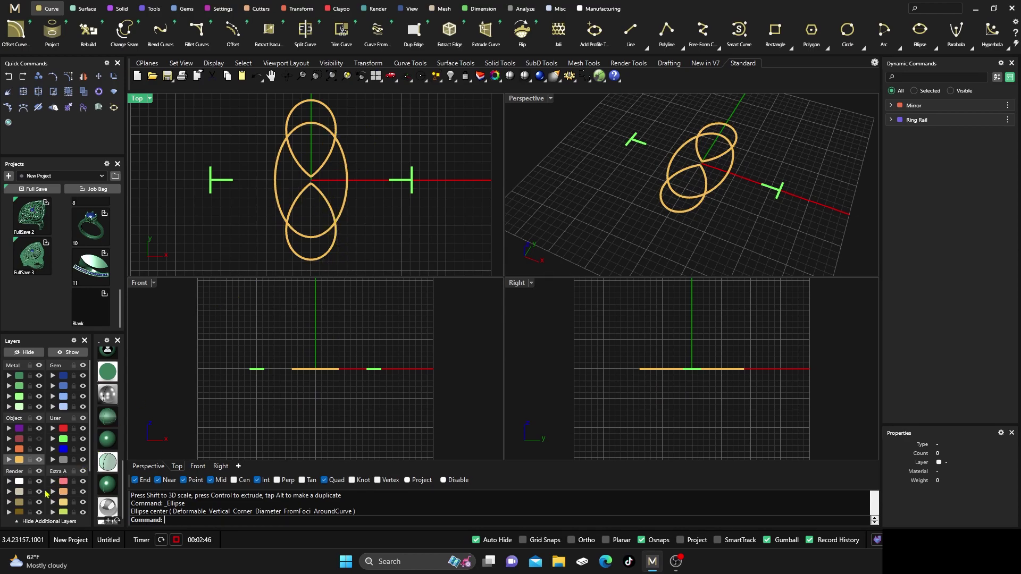
pyautogui.click(63, 428)
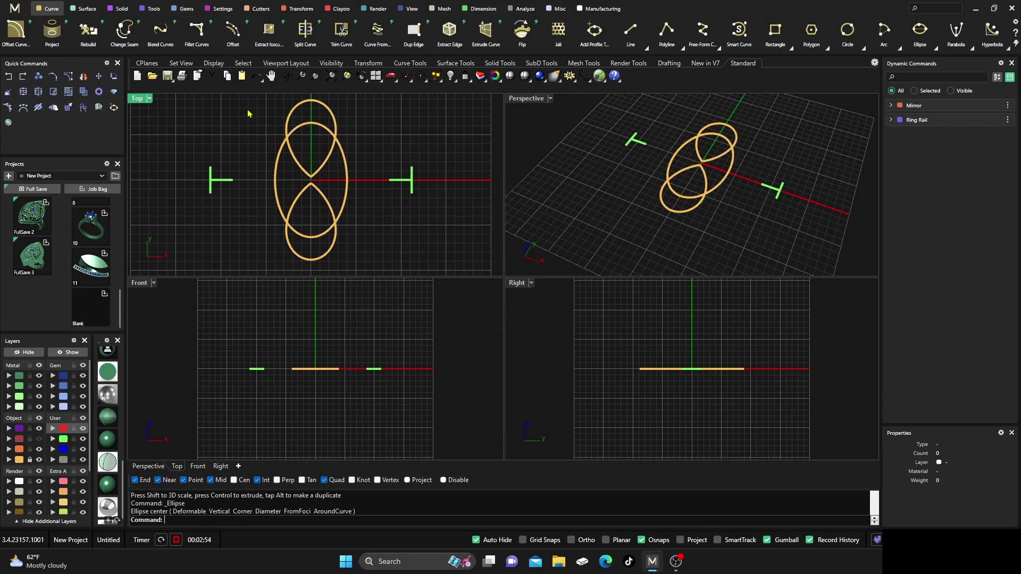
pyautogui.click(187, 9)
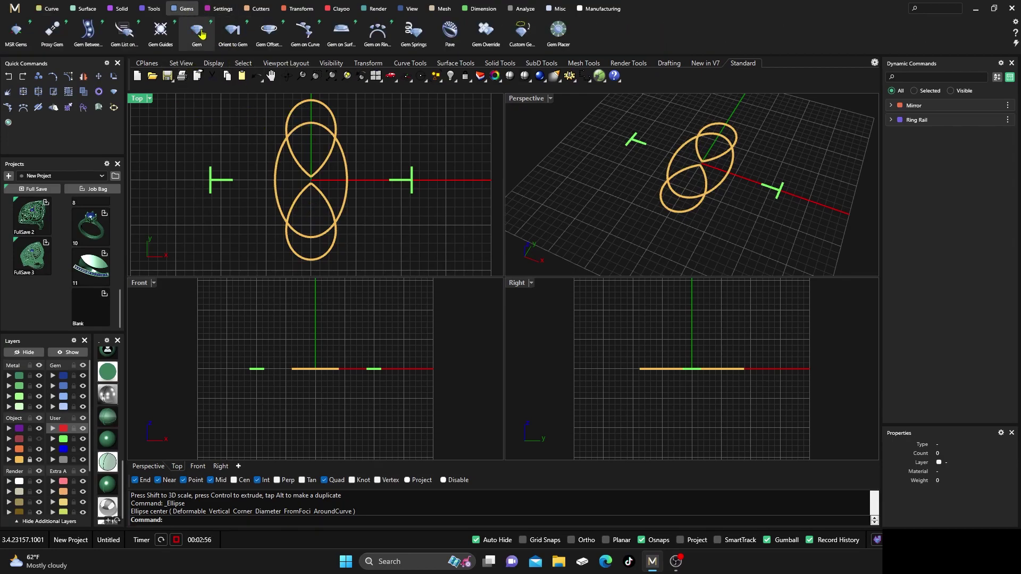
# Step: Add a Pear gem rotated 180° and move it up into the top teardrop
pyautogui.click(197, 32)
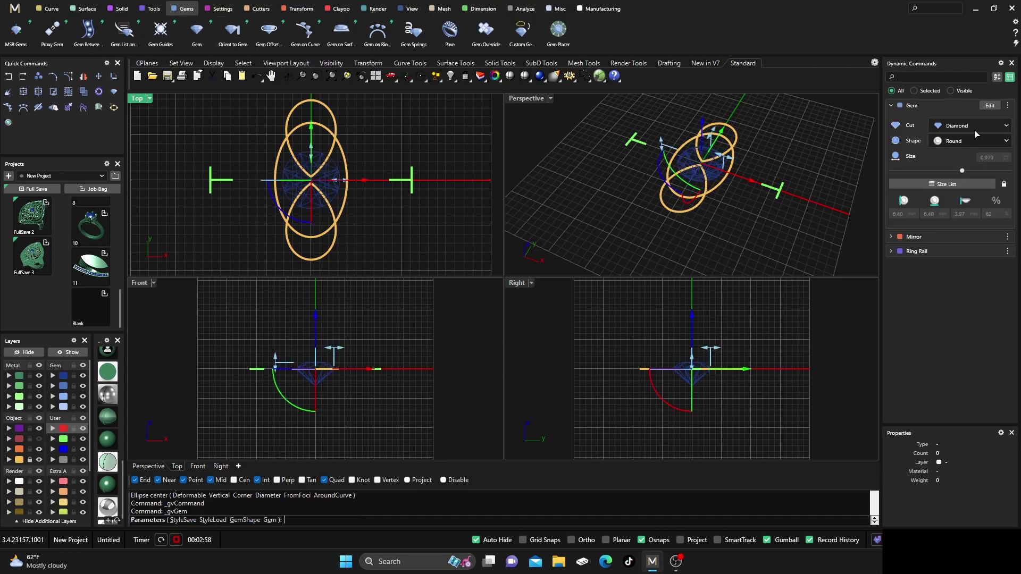
pyautogui.click(969, 142)
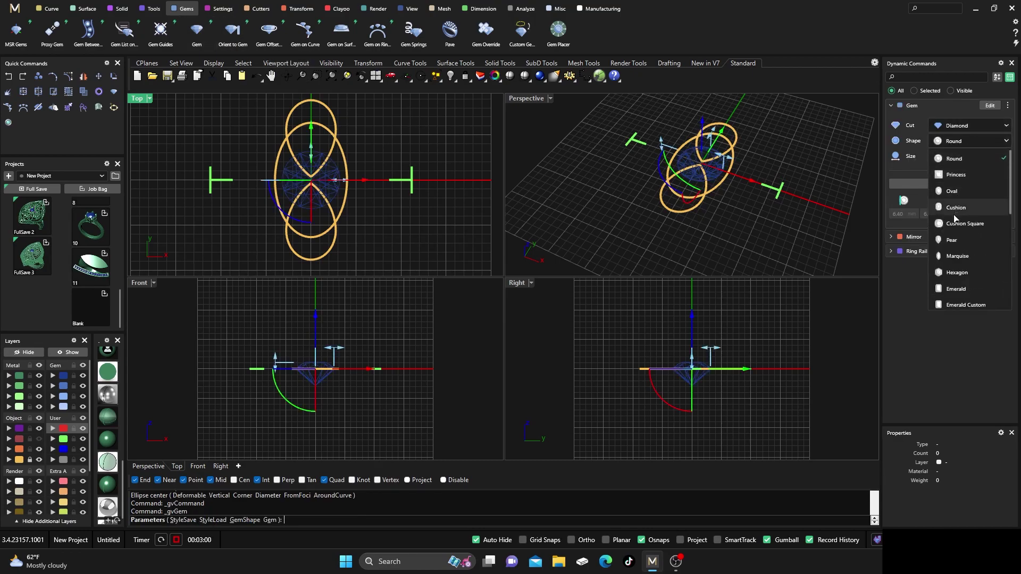
pyautogui.click(952, 240)
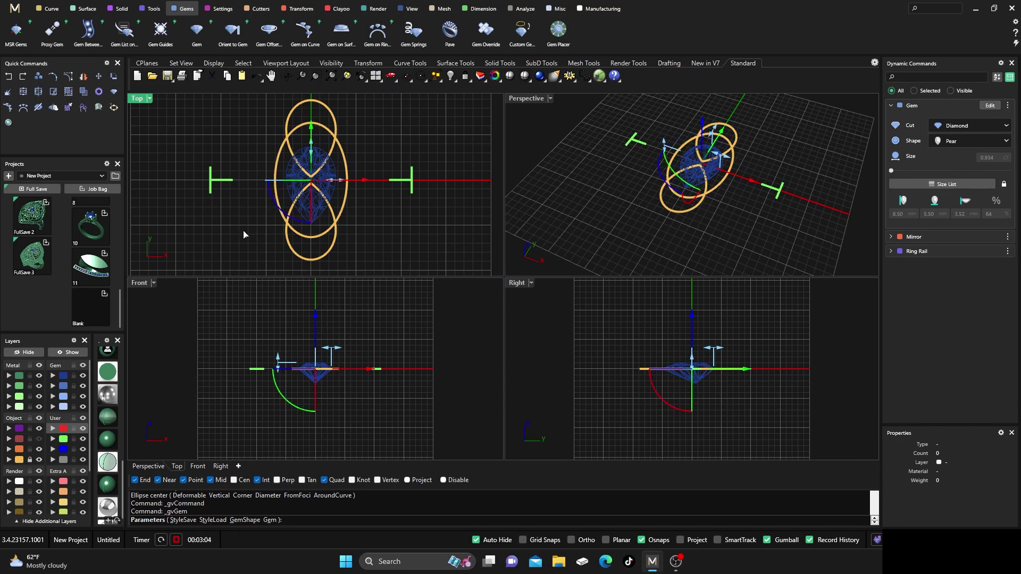
pyautogui.click(274, 217)
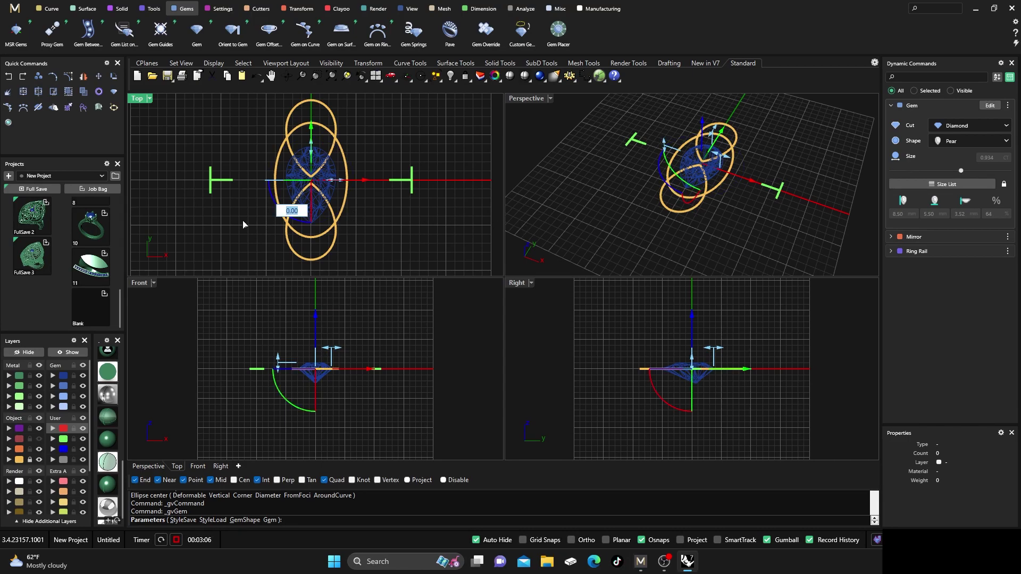
pyautogui.write('180')
pyautogui.press('Return')
pyautogui.moveTo(254, 215); pyautogui.dragTo(248, 235, button='right')
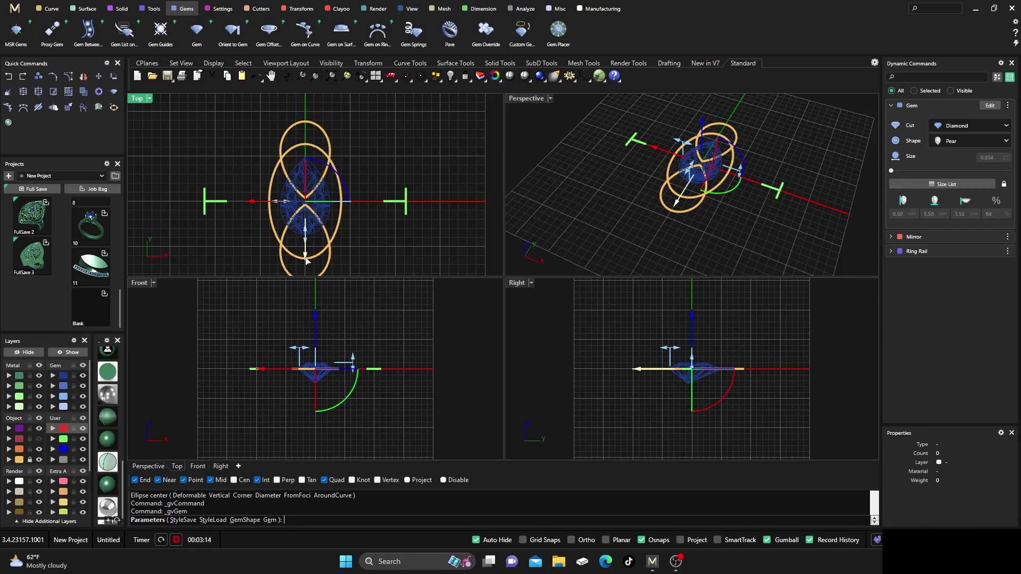
pyautogui.moveTo(306, 254); pyautogui.dragTo(306, 210)
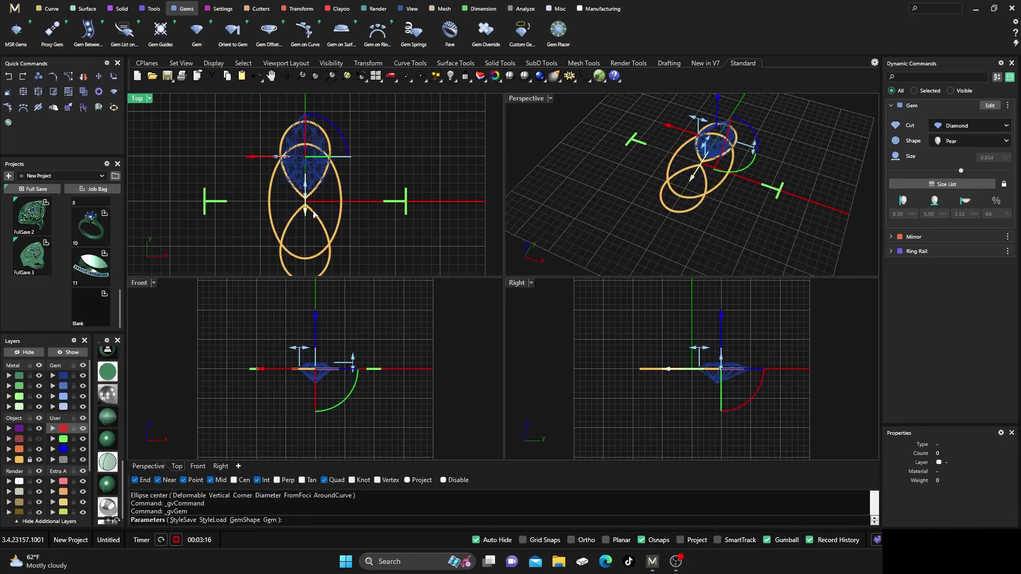
# Step: Create a Gem Offset Curve around the pear gem, then delete the gem
pyautogui.click(370, 118)
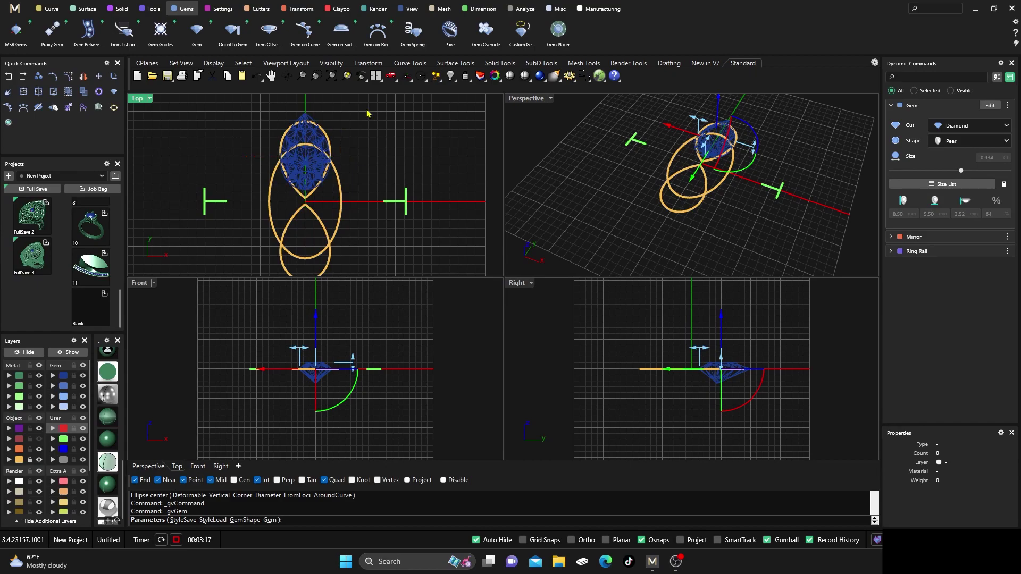
pyautogui.click(307, 135)
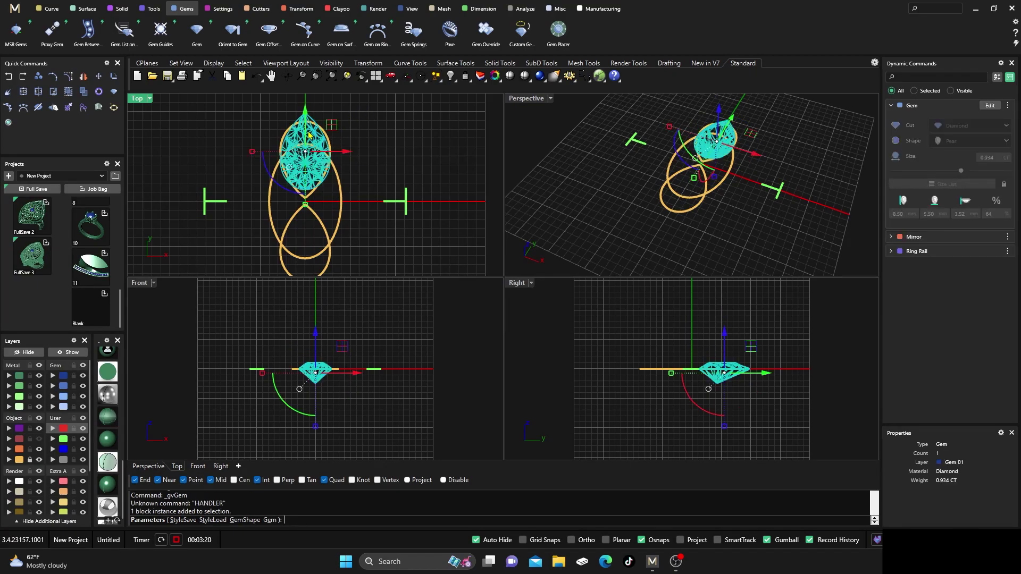
pyautogui.click(276, 35)
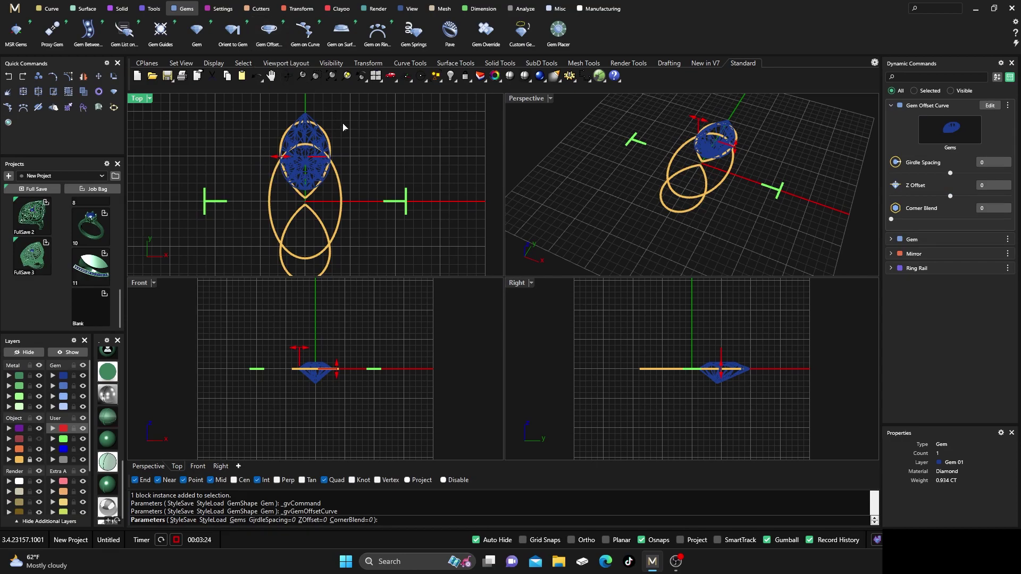
pyautogui.press('Return')
pyautogui.click(304, 136)
pyautogui.press('Delete')
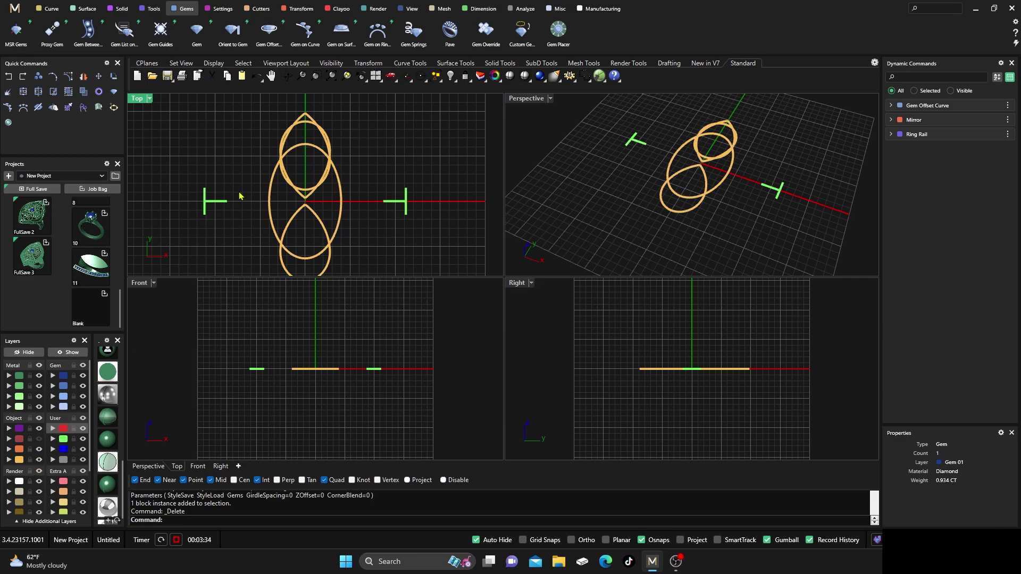
# Step: Put the pear outline curve on the User 01 layer and lock the Object layer
pyautogui.click(305, 122)
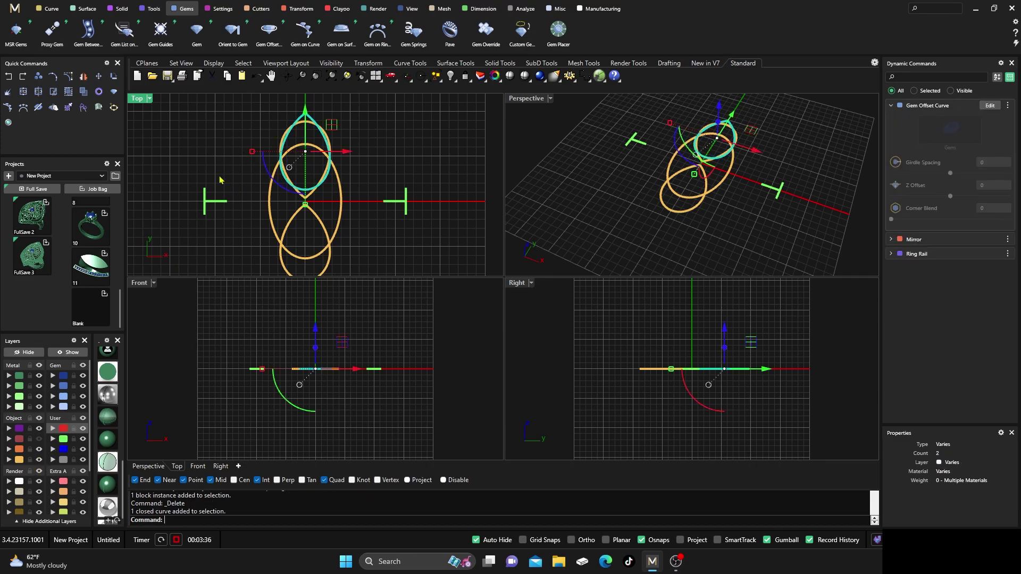
pyautogui.click(59, 431)
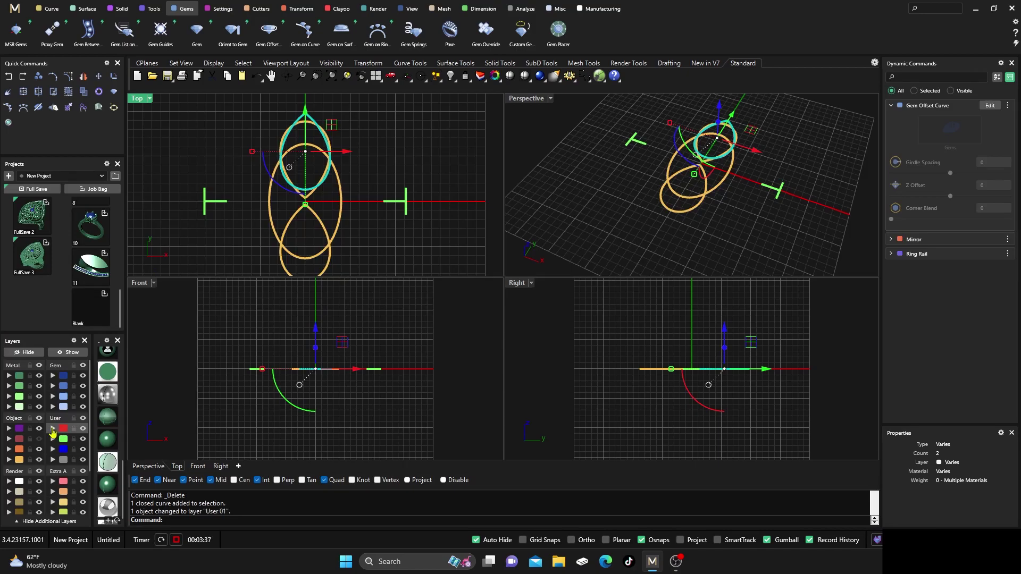
pyautogui.click(30, 460)
pyautogui.click(232, 153)
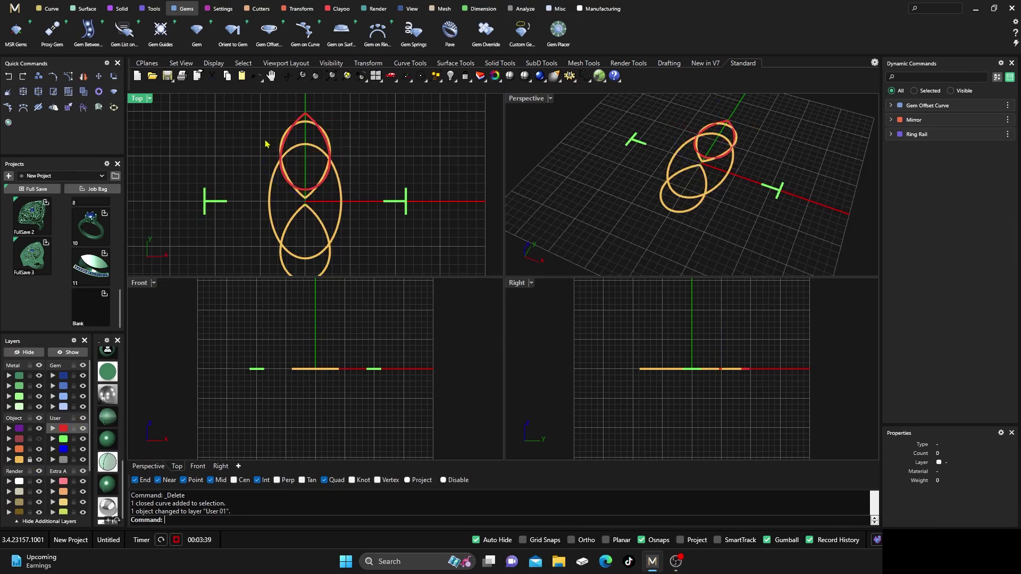
# Step: Nudge the top pear outline up about 0.464 mm and widen it to about 7.011 mm
pyautogui.click(306, 118)
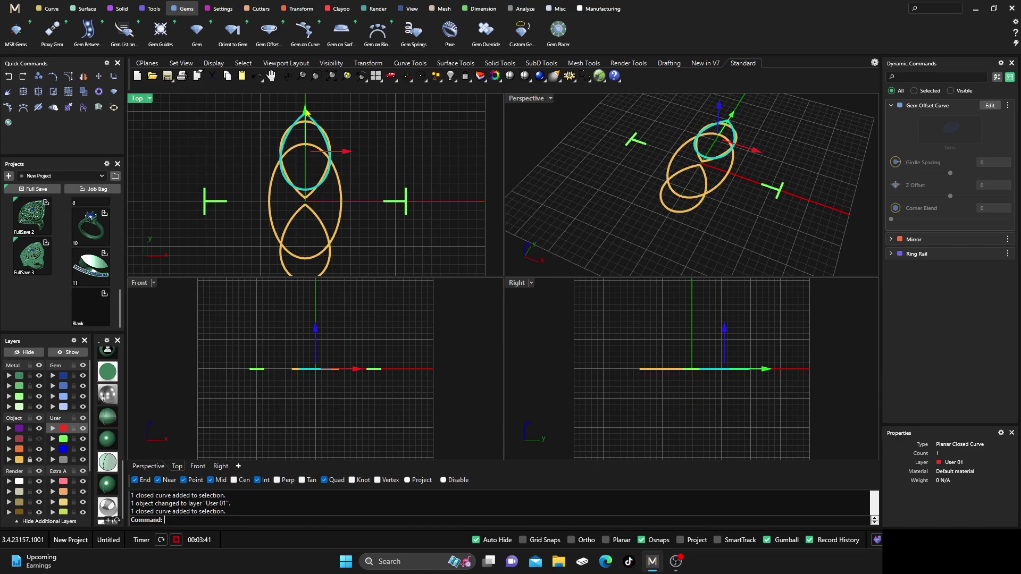
pyautogui.moveTo(306, 117); pyautogui.dragTo(307, 107)
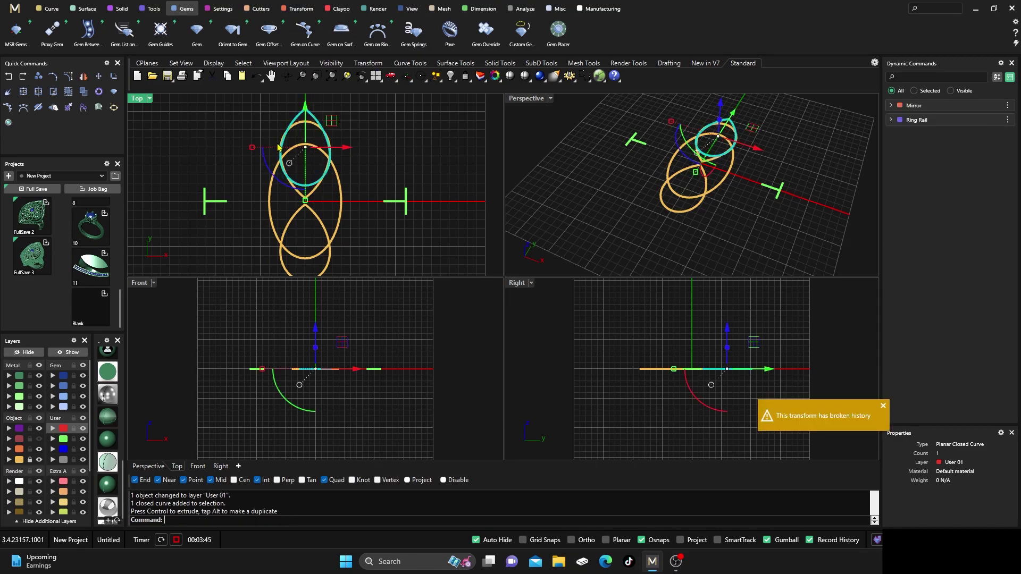
pyautogui.moveTo(252, 147); pyautogui.dragTo(237, 144)
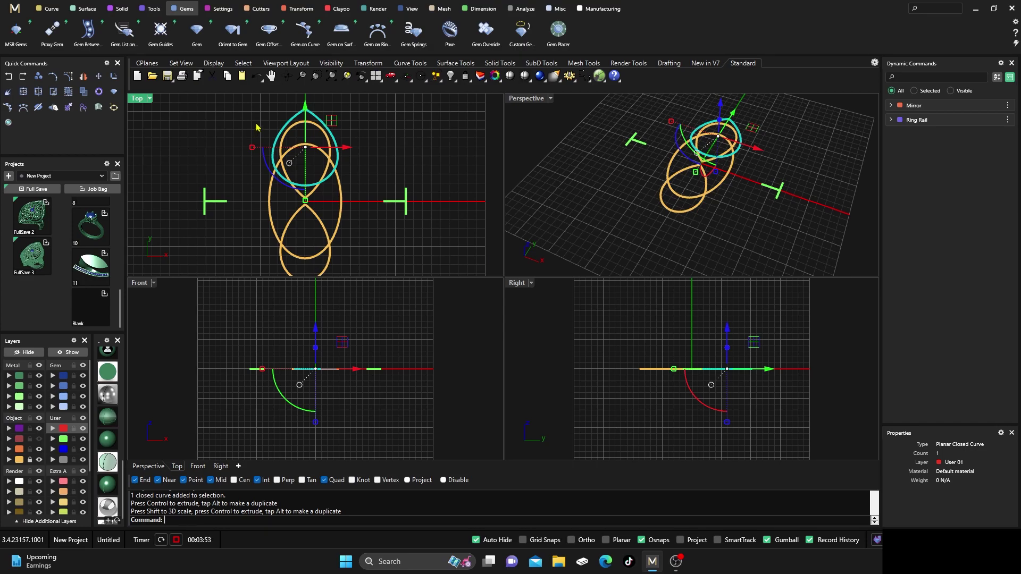
pyautogui.press('Escape')
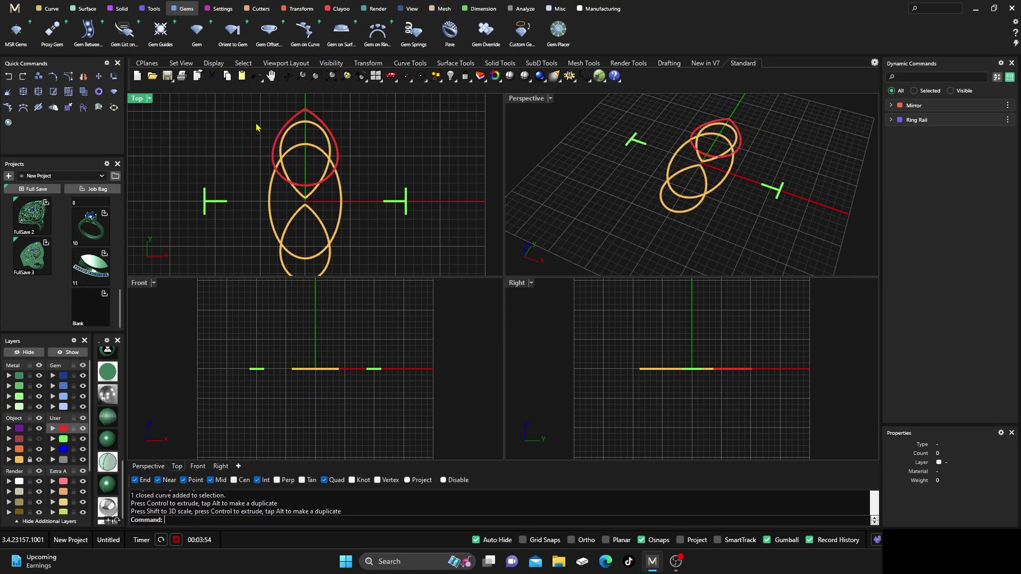
pyautogui.click(297, 115)
pyautogui.click(298, 9)
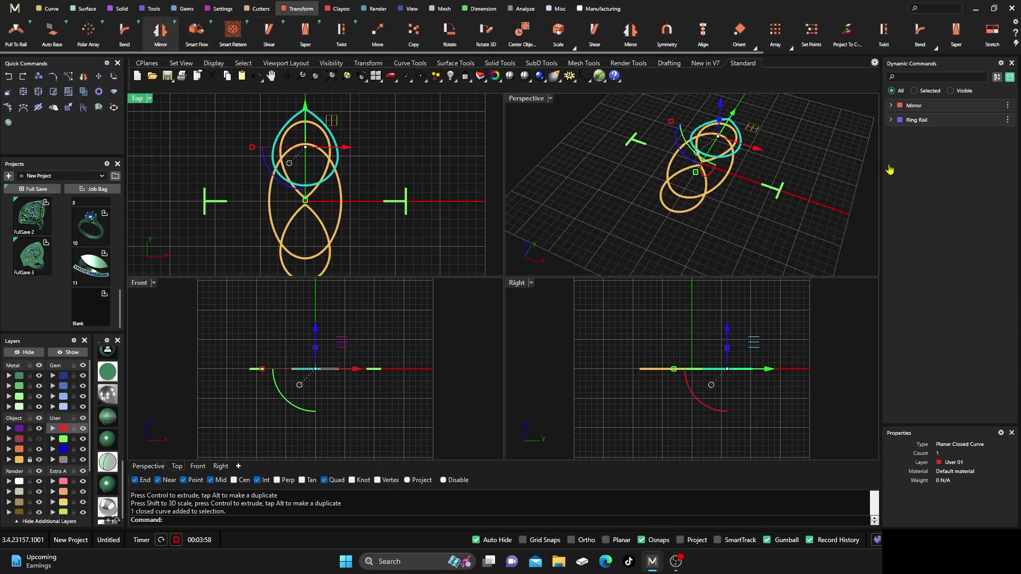
# Step: Mirror the red top pear outline with X Mirror on and Y Mirror off around the lower teardrop
pyautogui.click(1001, 162)
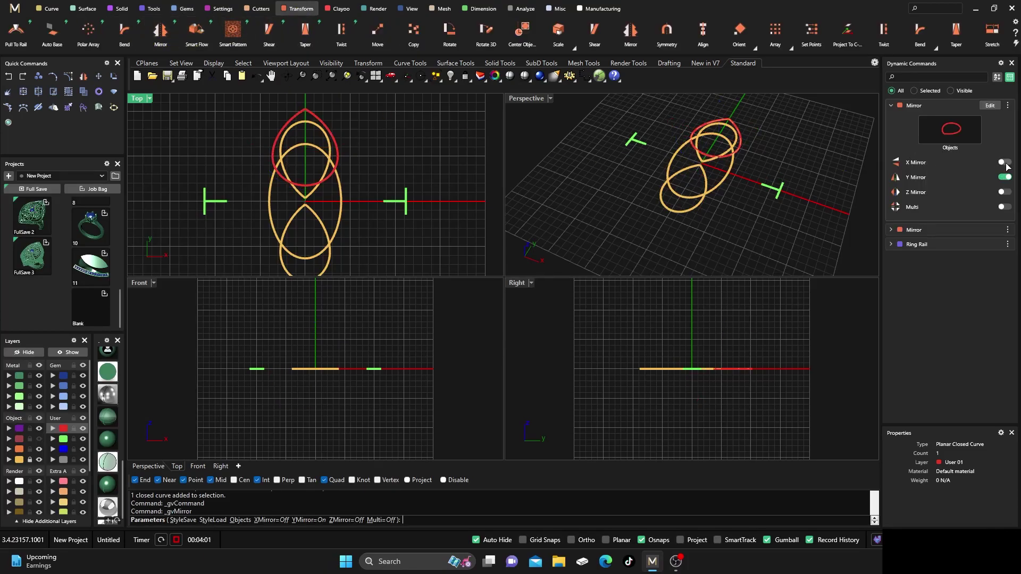
pyautogui.click(1007, 178)
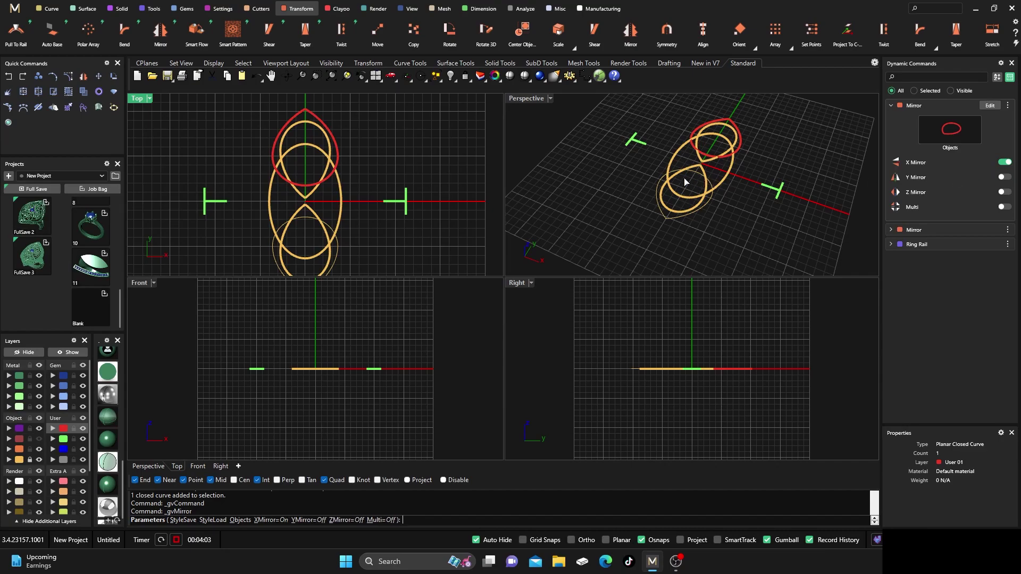
pyautogui.rightClick(579, 171)
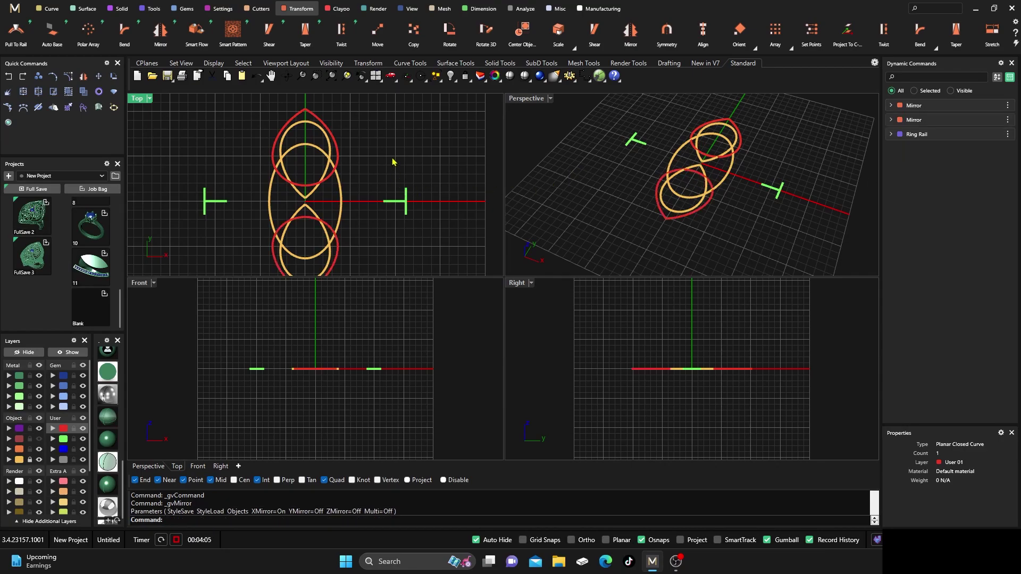
pyautogui.click(52, 9)
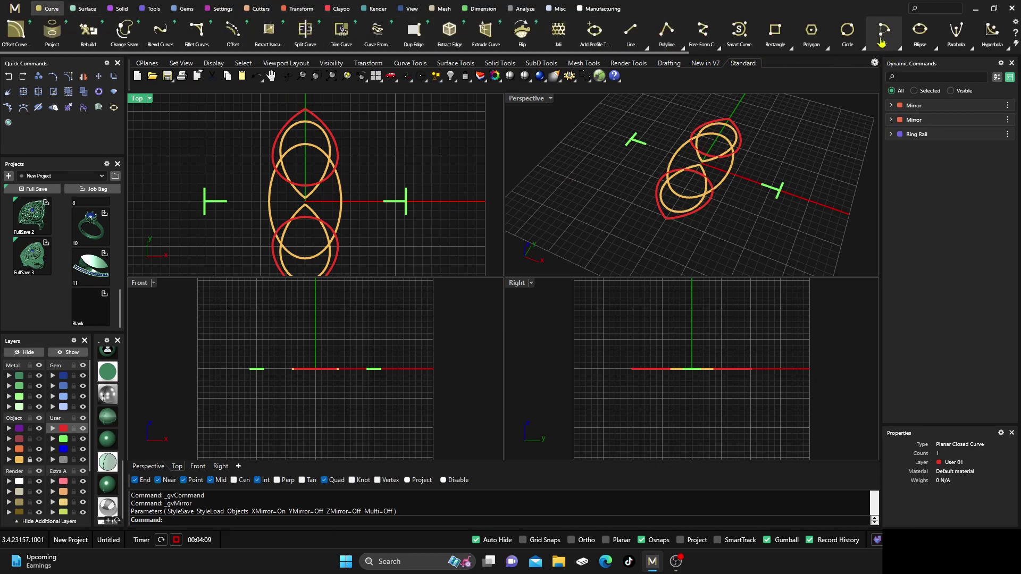
# Step: Draw an ellipse from center at the origin that encloses both pear outlines
pyautogui.click(933, 51)
pyautogui.click(945, 60)
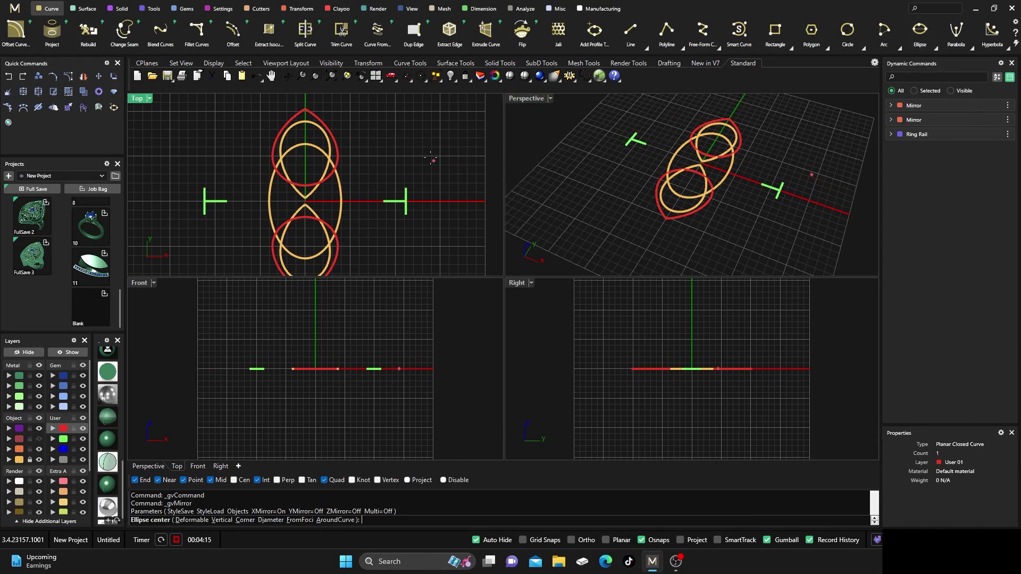
pyautogui.click(306, 201)
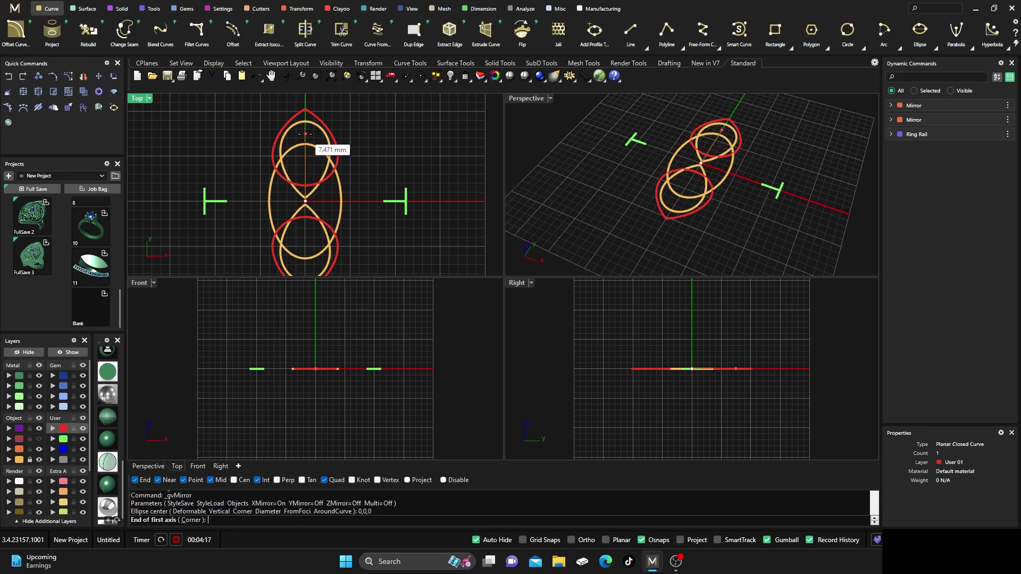
pyautogui.click(305, 144)
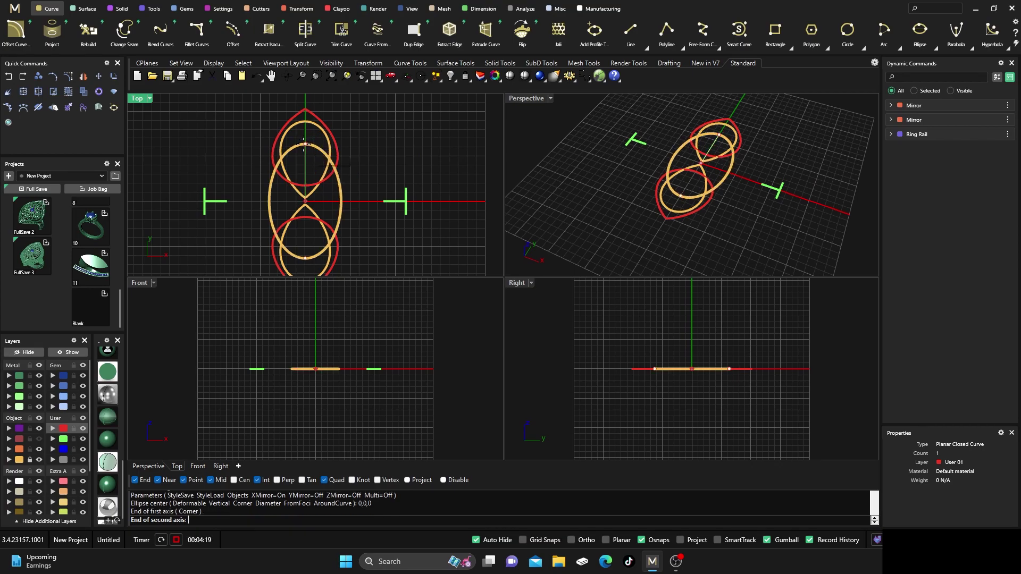
pyautogui.click(355, 150)
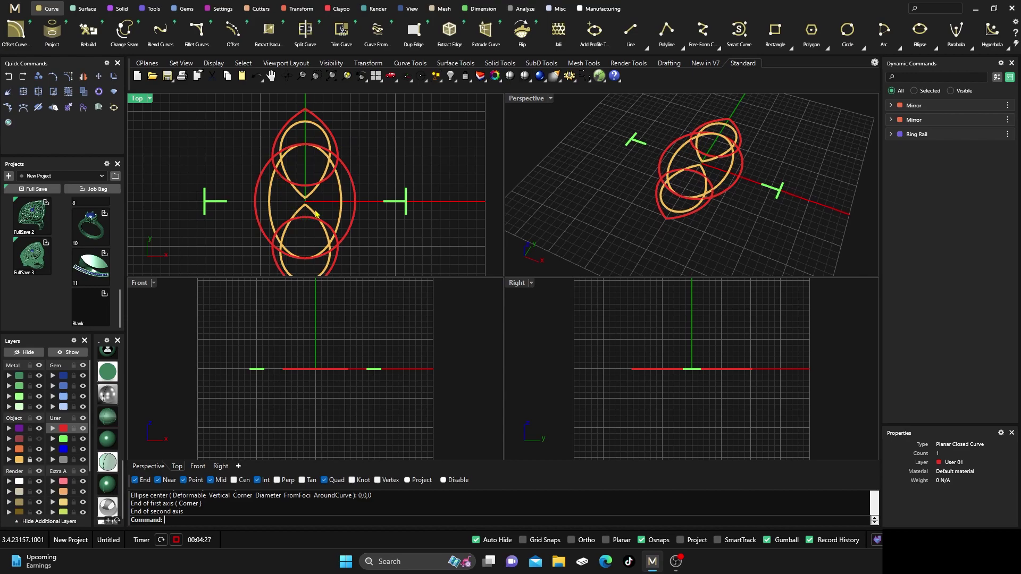
pyautogui.scroll(-2, 314, 194)
pyautogui.moveTo(313, 199); pyautogui.dragTo(317, 184, button='right')
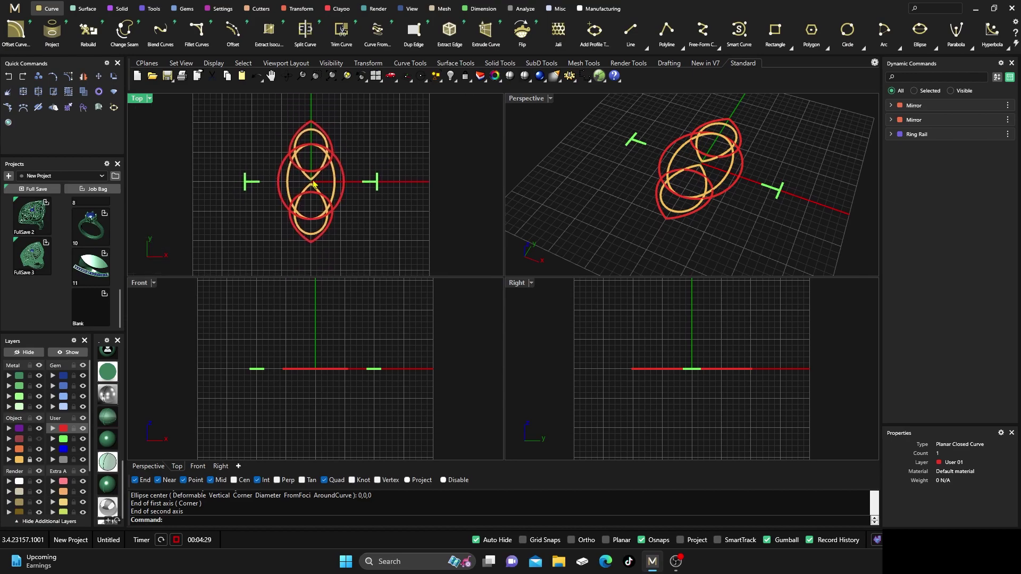
# Step: Hide the yellow curves and trim the four inner arcs from the ellipse and pear outlines
pyautogui.click(39, 459)
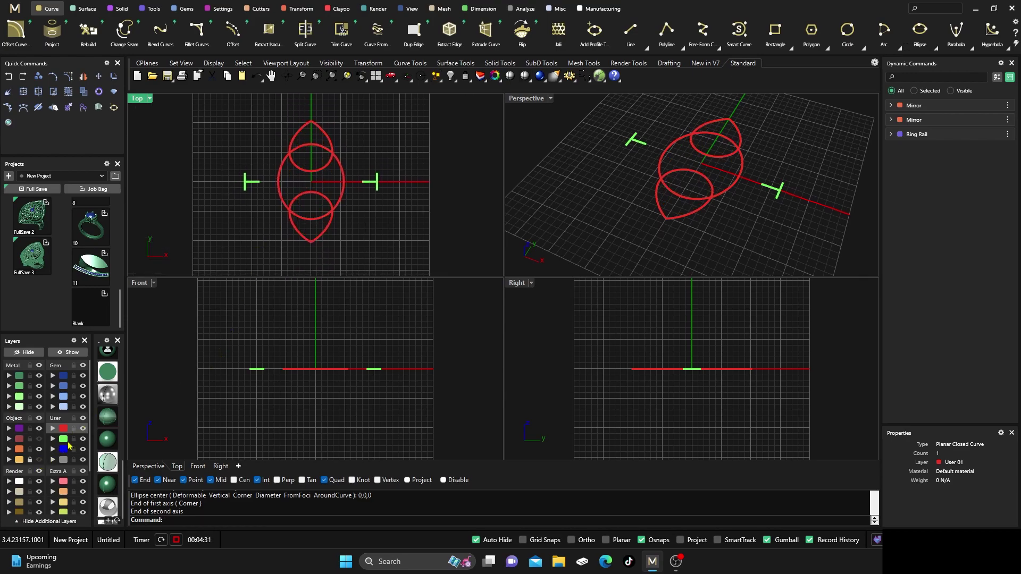
pyautogui.moveTo(253, 249); pyautogui.dragTo(351, 112)
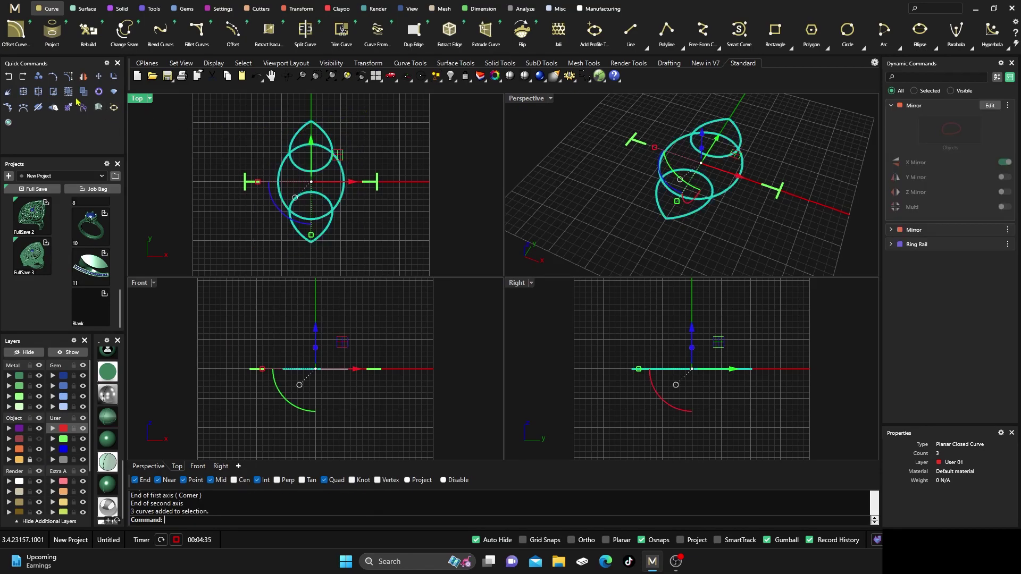
pyautogui.click(54, 92)
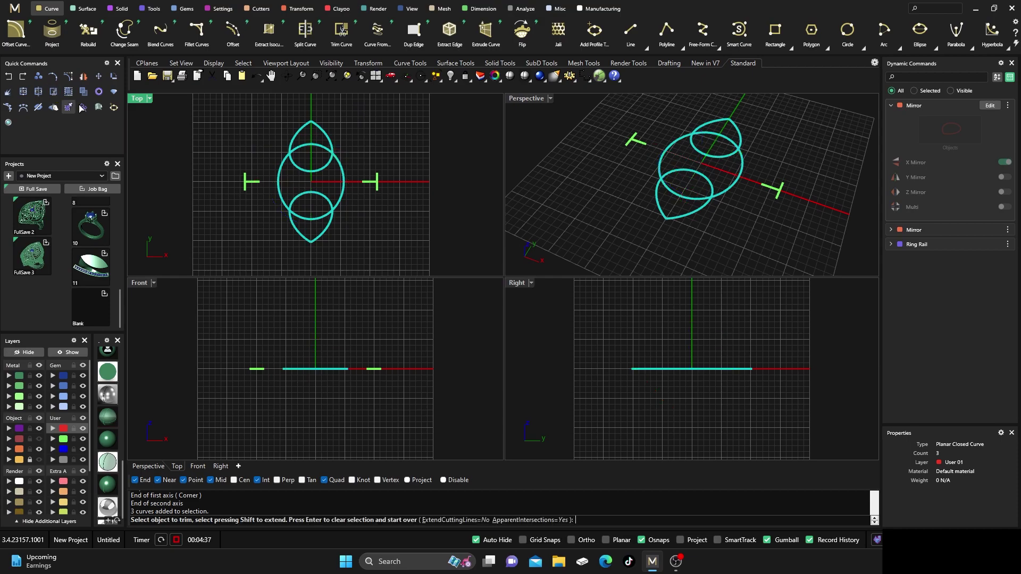
pyautogui.moveTo(318, 228); pyautogui.dragTo(304, 140)
pyautogui.press('Return')
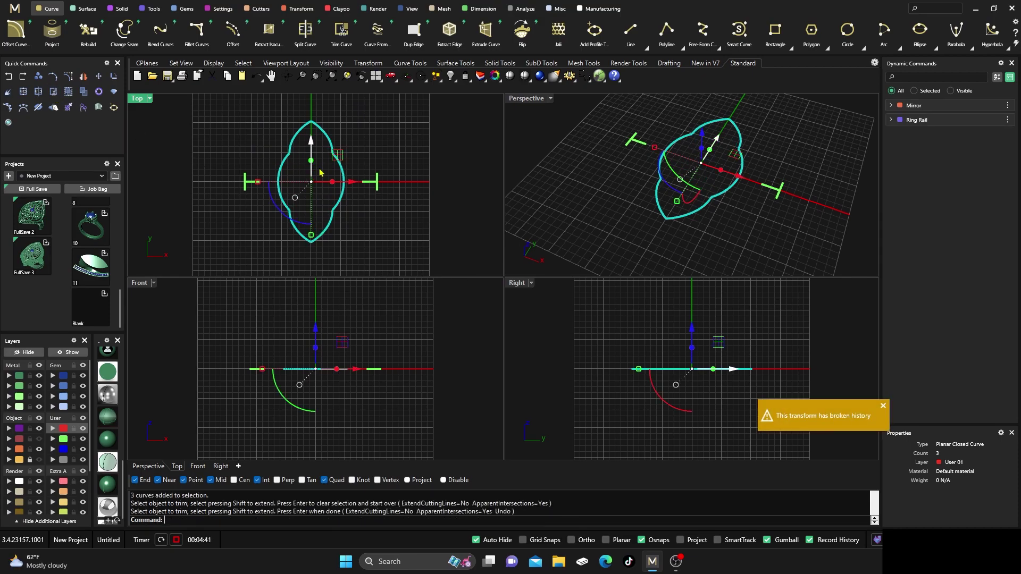
# Step: Check a piece of the trimmed outline, then clear the selection
pyautogui.click(349, 140)
pyautogui.click(325, 137)
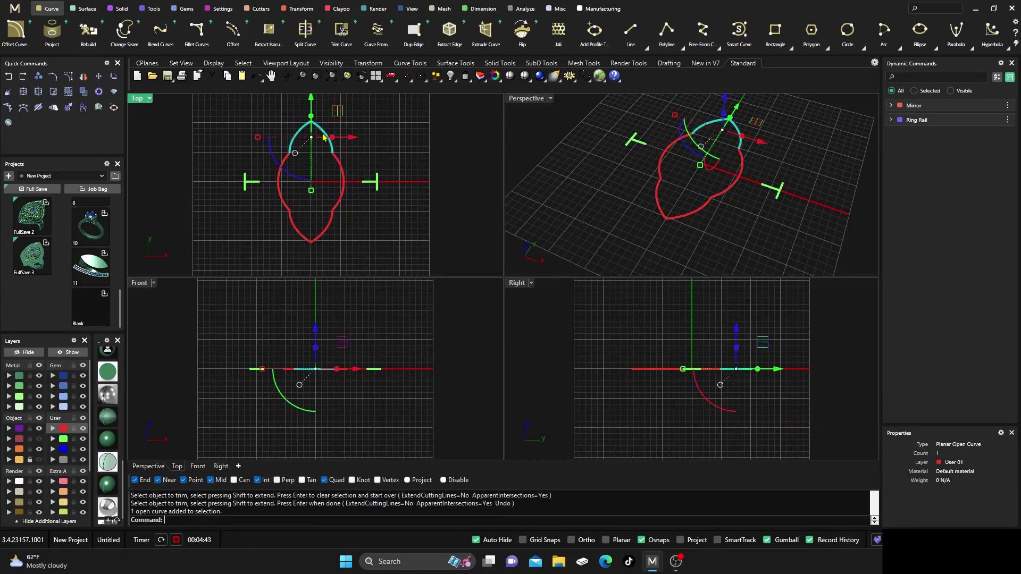
pyautogui.click(356, 129)
pyautogui.scroll(6, 324, 159)
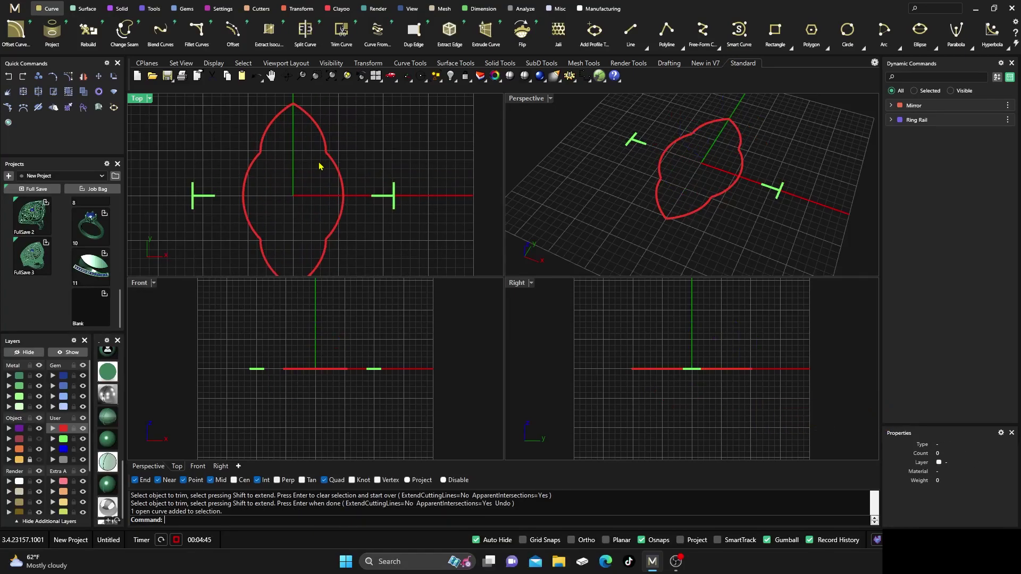
pyautogui.scroll(1, 325, 157)
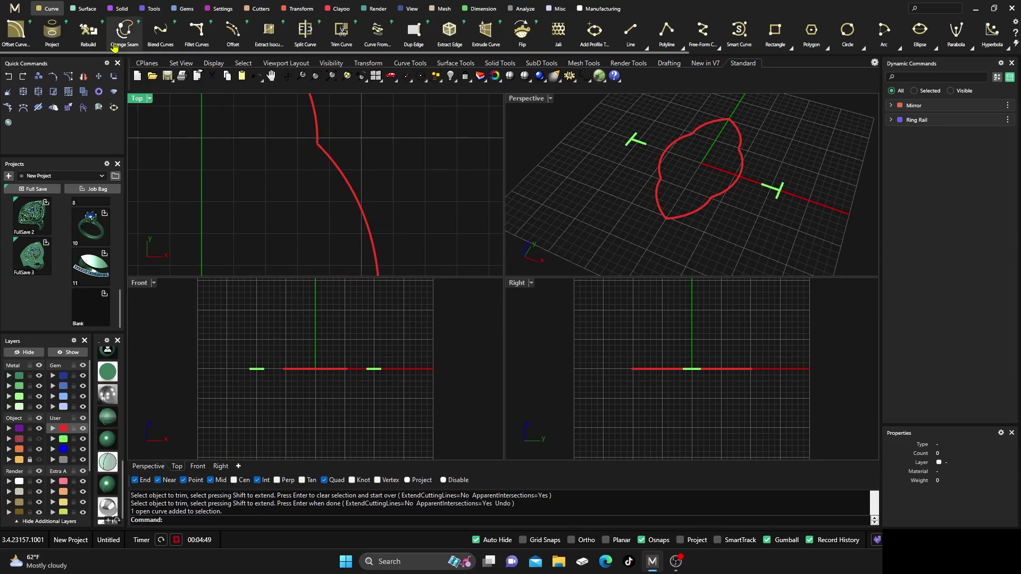
# Step: Fillet the first notch of the outline with radius 0.5
pyautogui.scroll(-4, 833, 31)
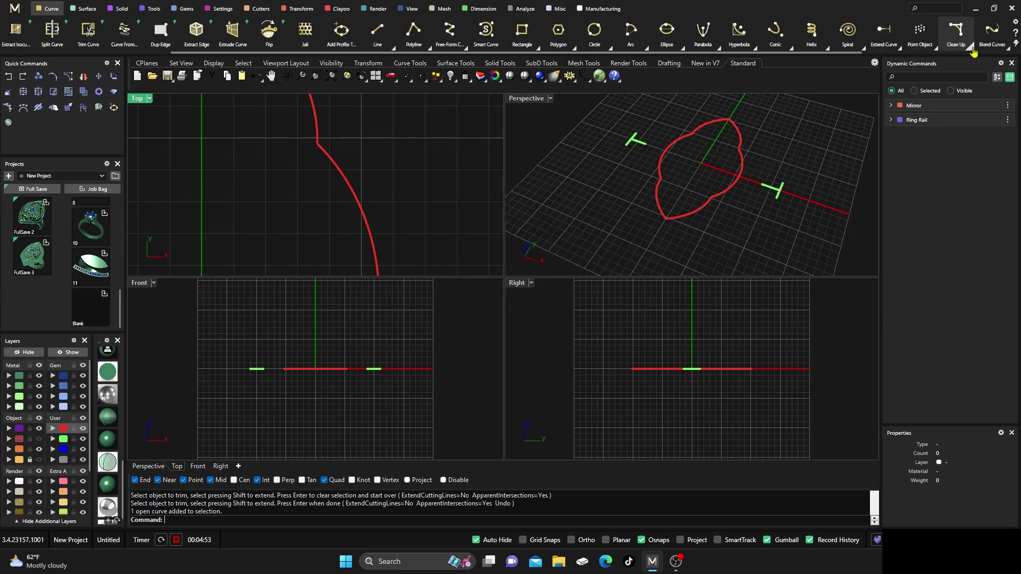
pyautogui.click(969, 50)
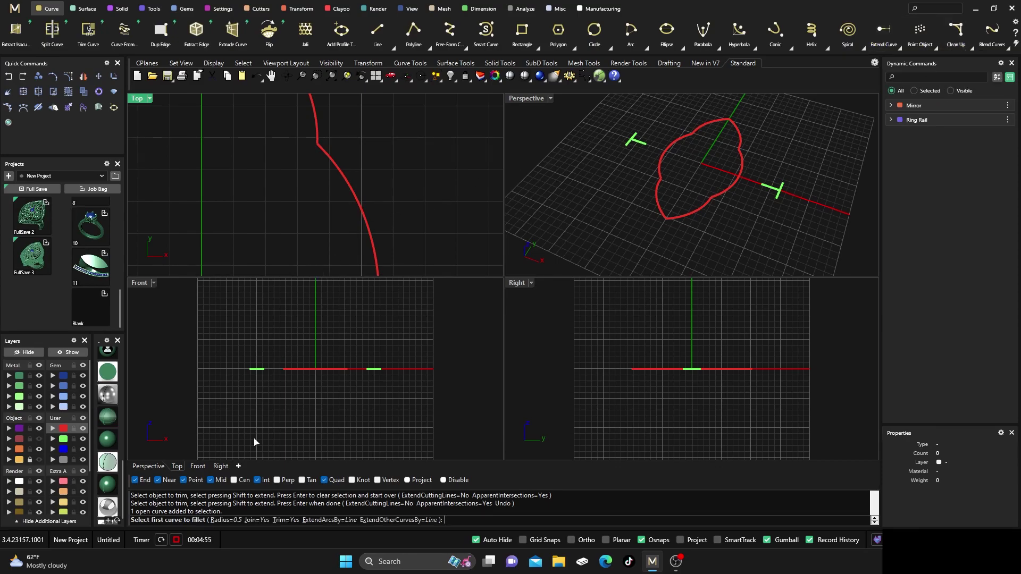
pyautogui.scroll(3, 417, 167)
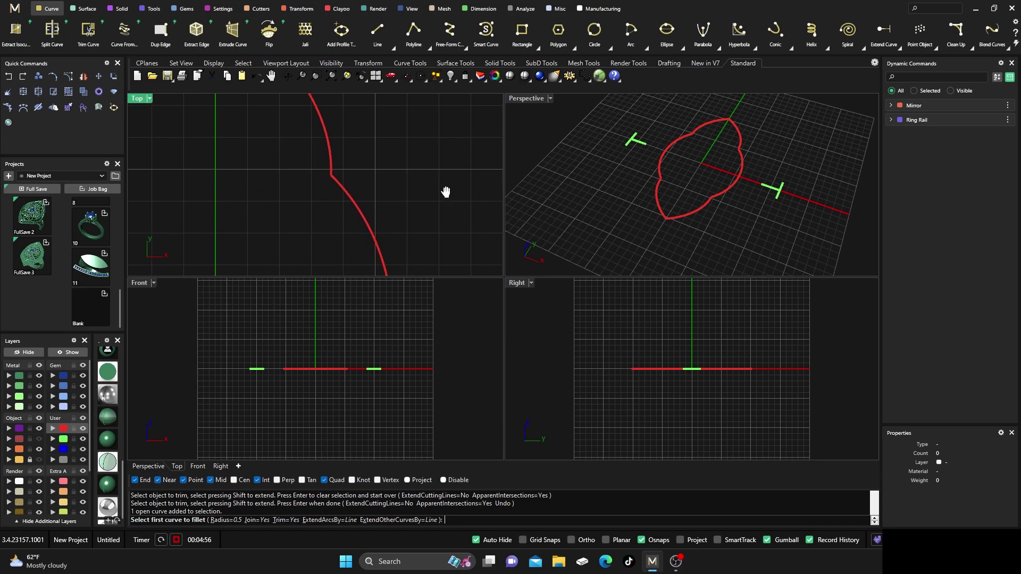
pyautogui.click(310, 158)
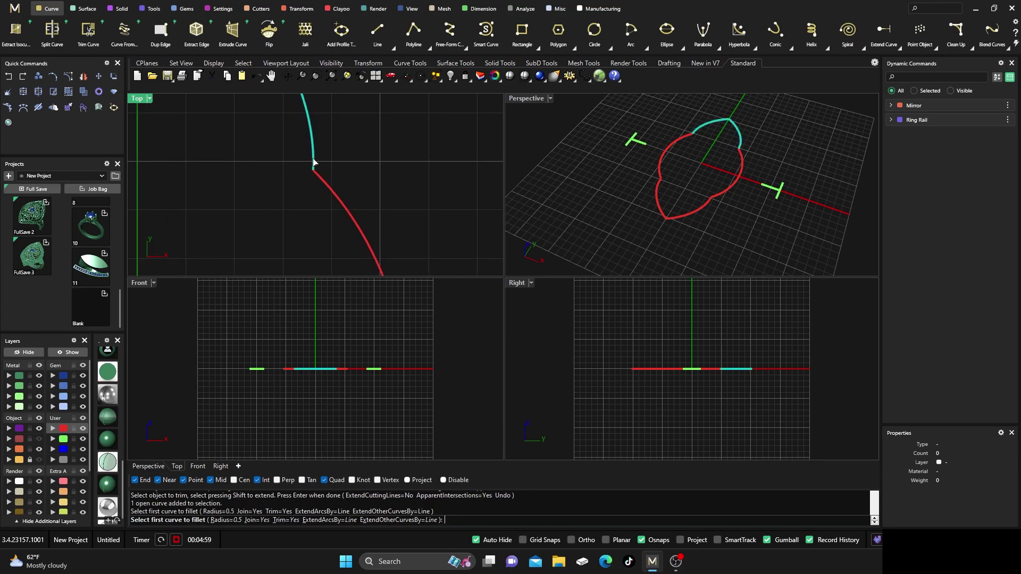
pyautogui.click(317, 175)
pyautogui.scroll(-3, 367, 171)
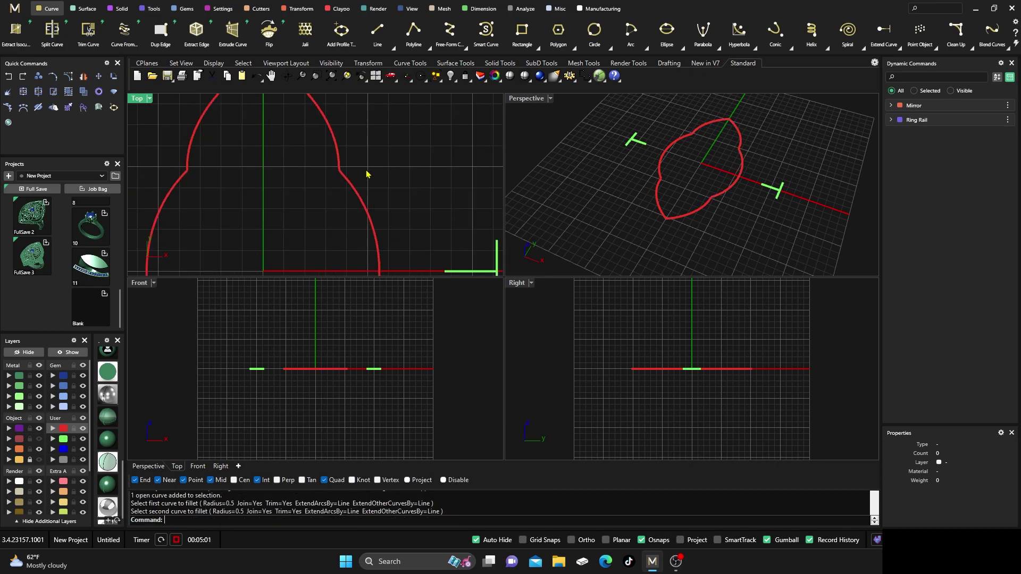
pyautogui.scroll(4, 237, 178)
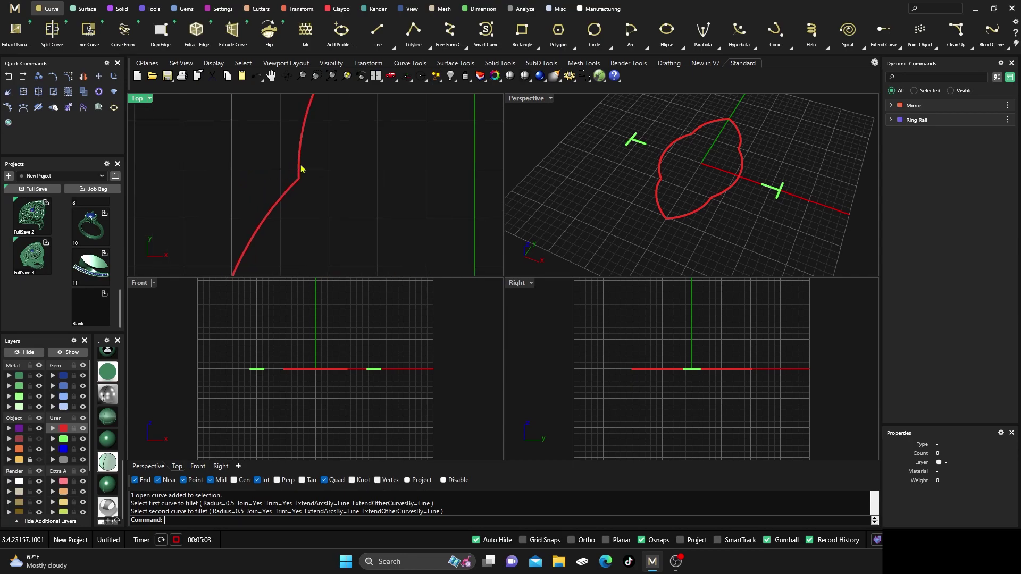
# Step: Repeat the 0.5 fillet on the next notch and the left notch
pyautogui.press('Return')
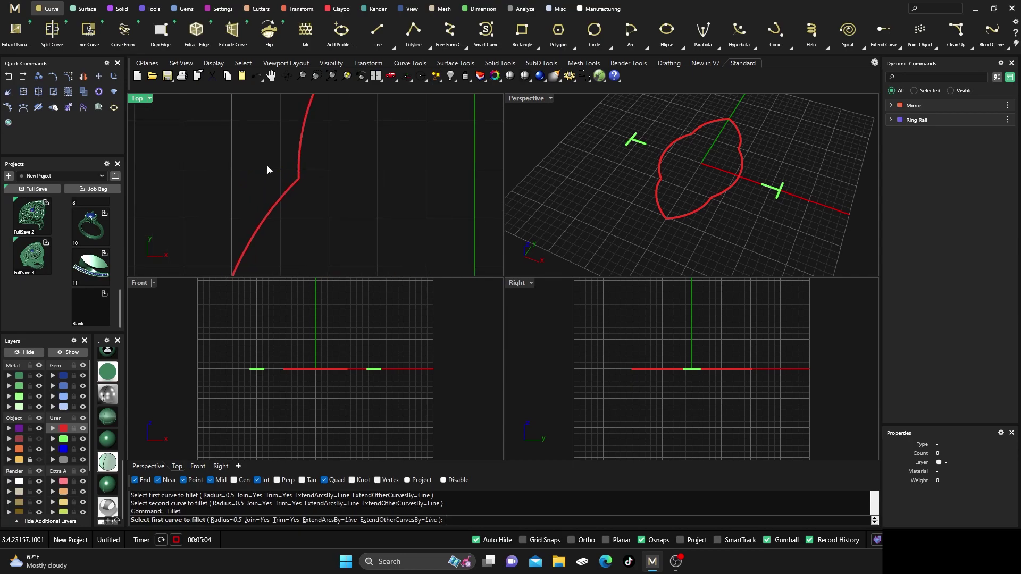
pyautogui.click(299, 169)
pyautogui.click(293, 192)
pyautogui.scroll(-4, 279, 148)
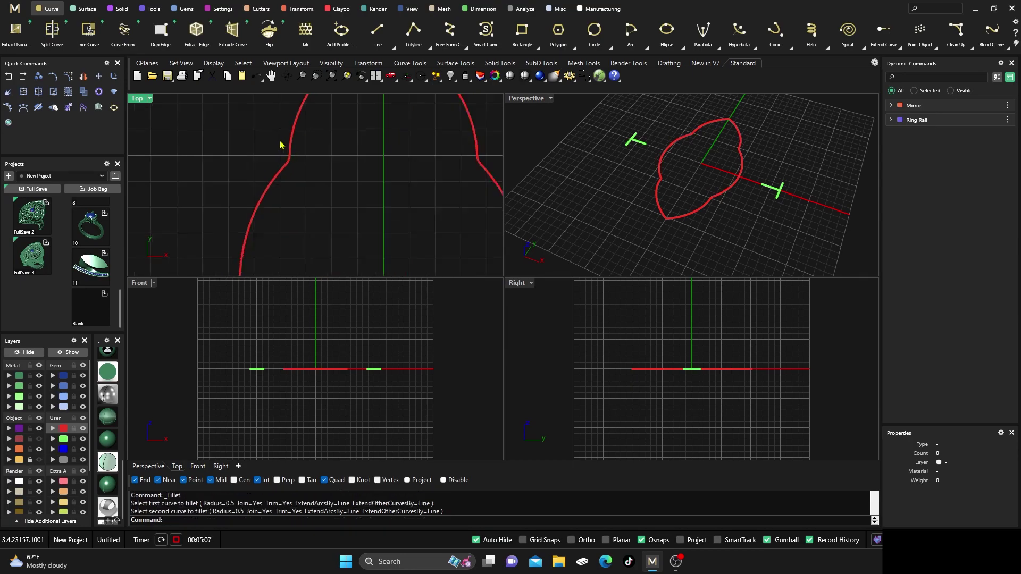
pyautogui.scroll(3, 280, 145)
pyautogui.press('Return')
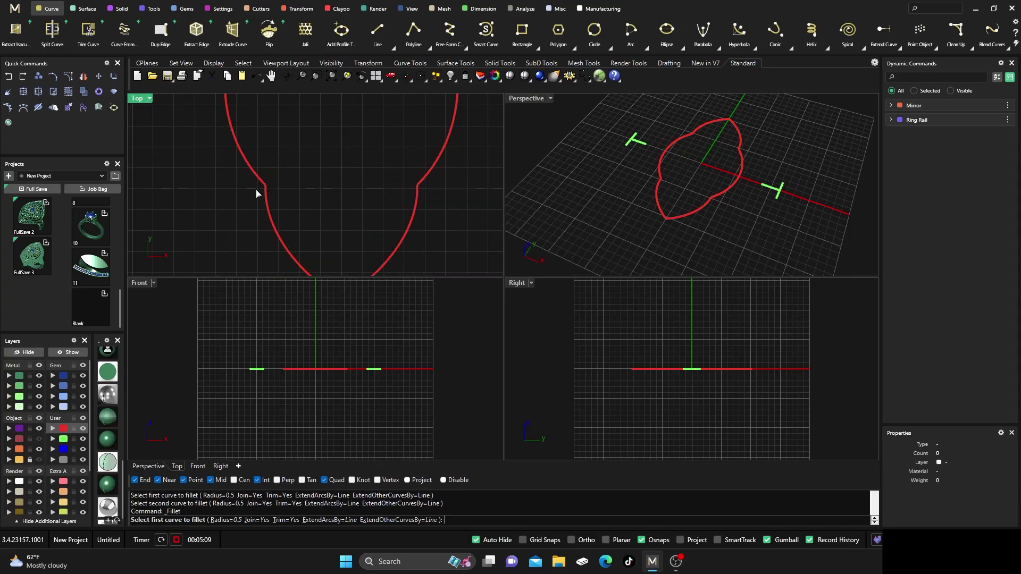
pyautogui.click(260, 184)
pyautogui.click(260, 183)
pyautogui.click(269, 198)
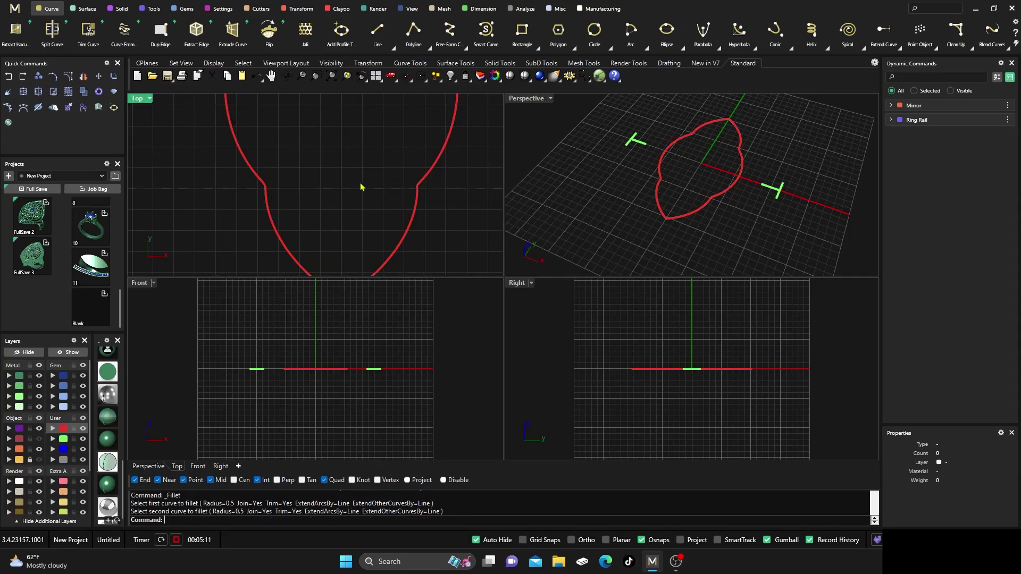
pyautogui.press('Return')
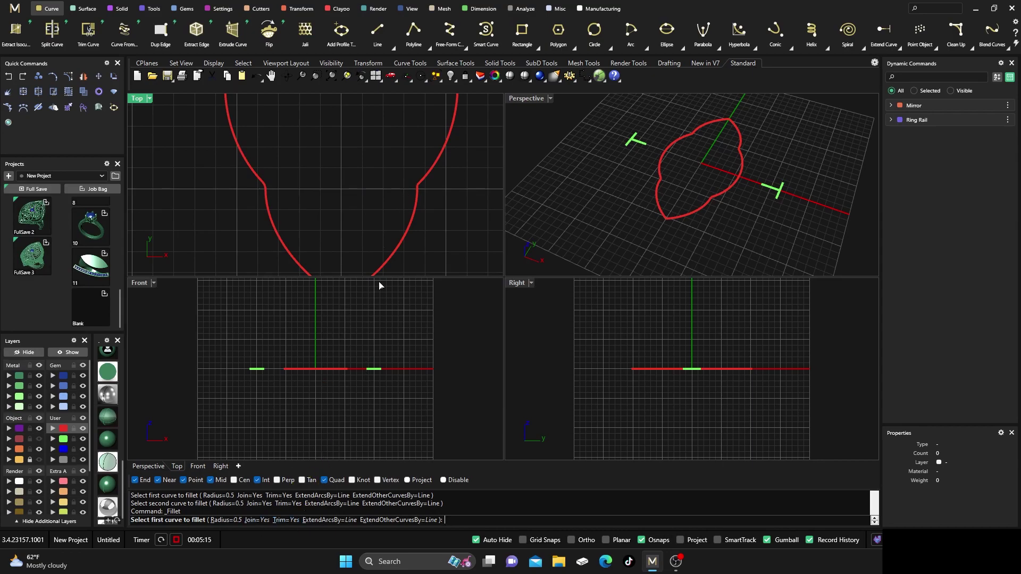
pyautogui.scroll(2, 422, 185)
# Step: Fillet the last corner, then select the closed outline curve
pyautogui.click(423, 184)
pyautogui.click(415, 202)
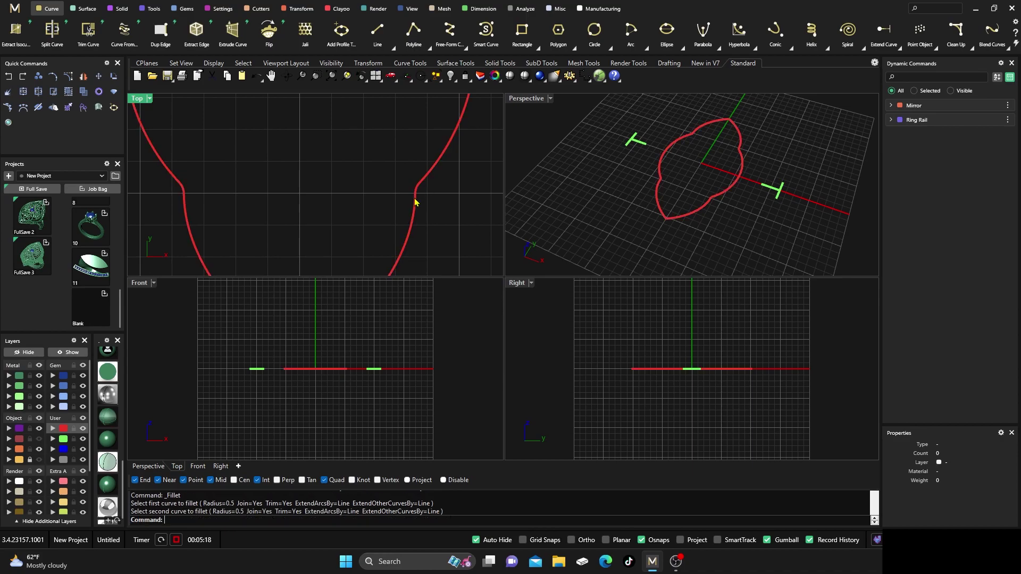
pyautogui.scroll(-3, 357, 206)
pyautogui.click(380, 240)
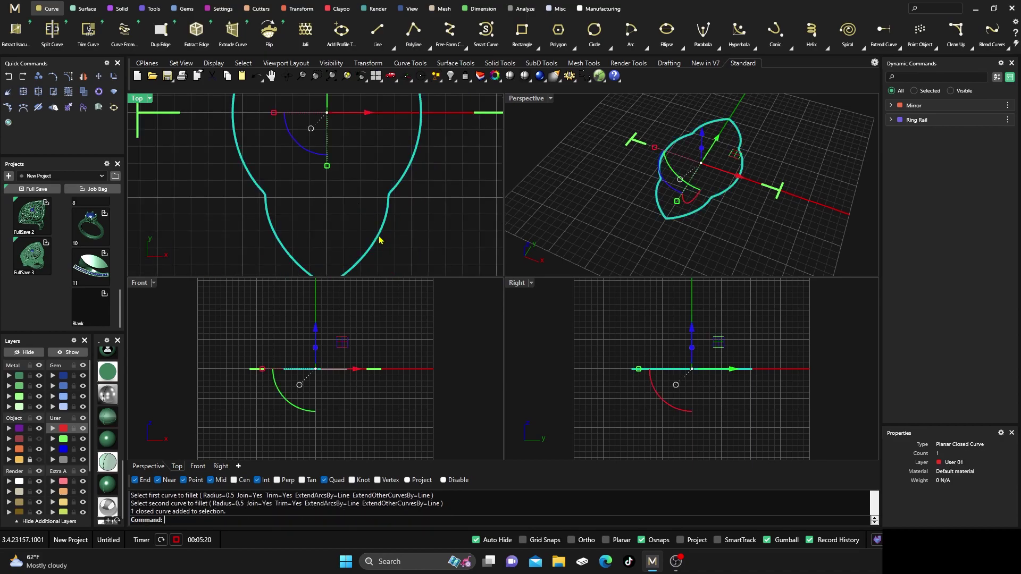
pyautogui.scroll(-3, 341, 224)
pyautogui.click(360, 237)
pyautogui.scroll(1, 387, 253)
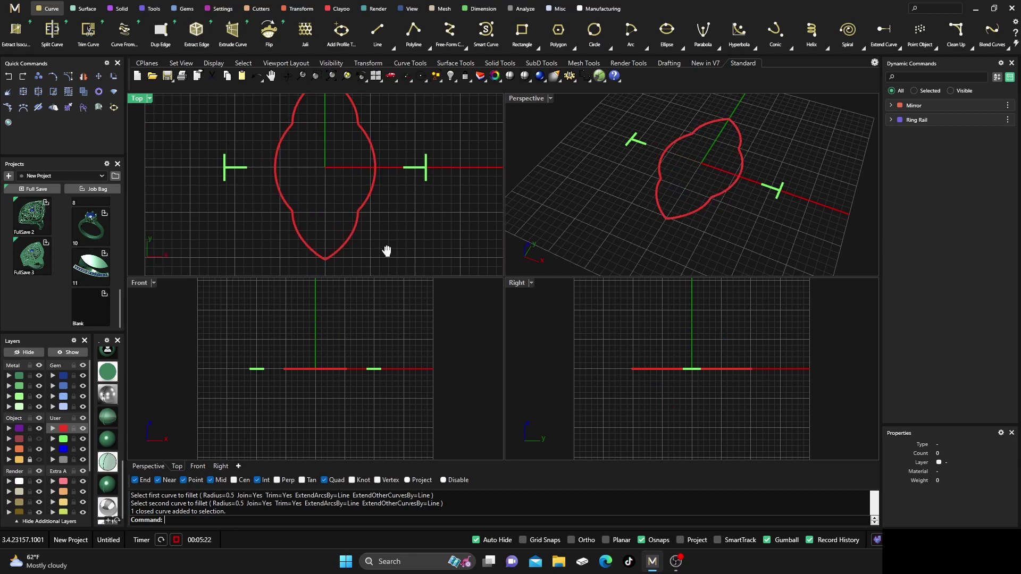
pyautogui.click(355, 212)
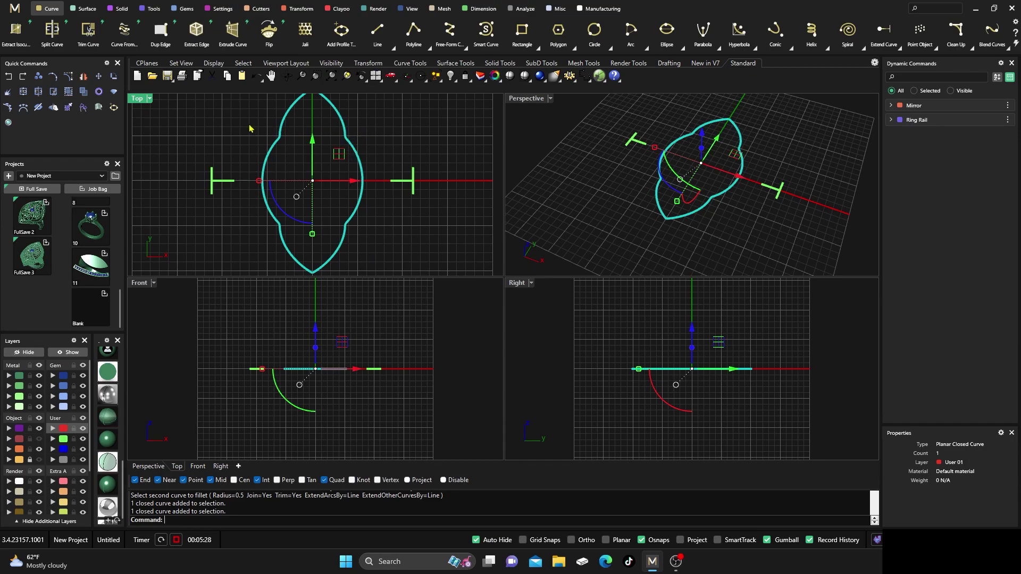
# Step: Explode the outline as a test, undo it, and reselect the closed curve
pyautogui.click(8, 93)
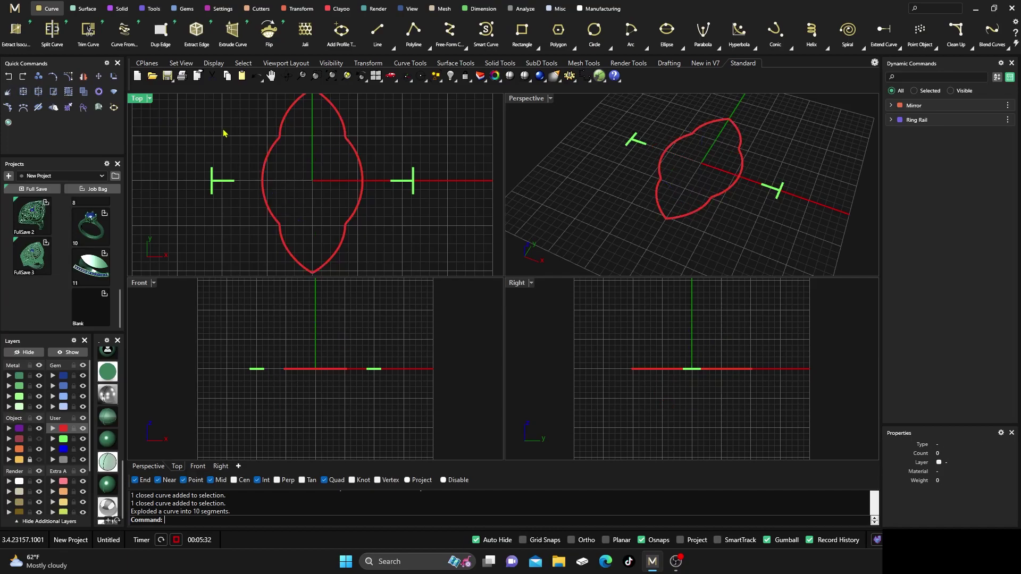
pyautogui.scroll(-2, 257, 193)
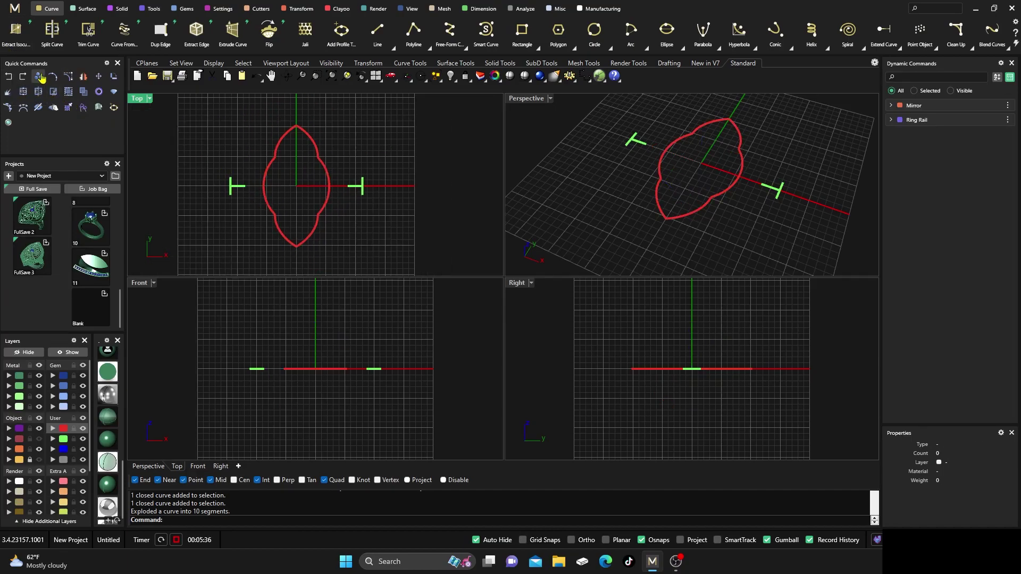
pyautogui.click(8, 77)
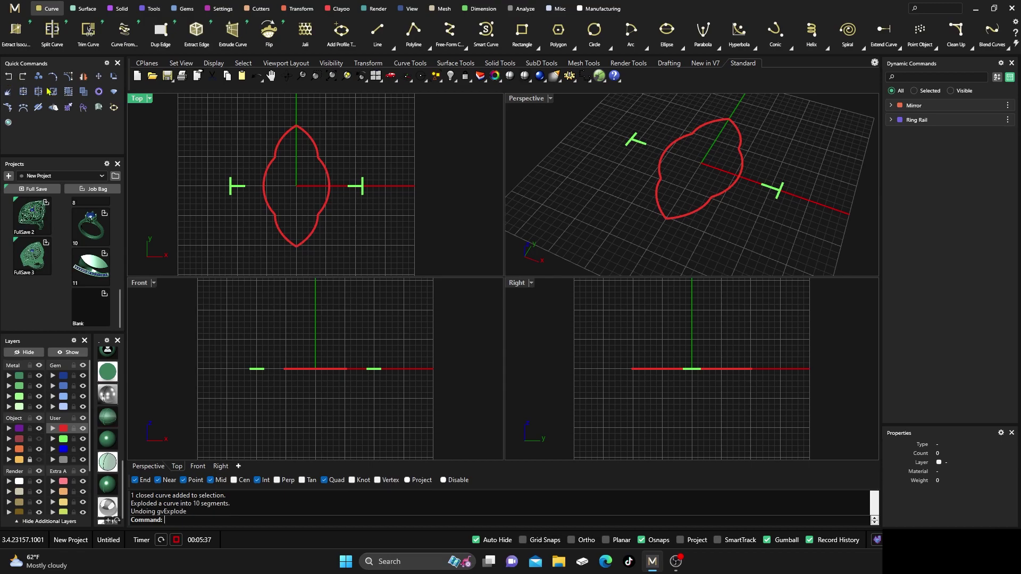
pyautogui.click(281, 143)
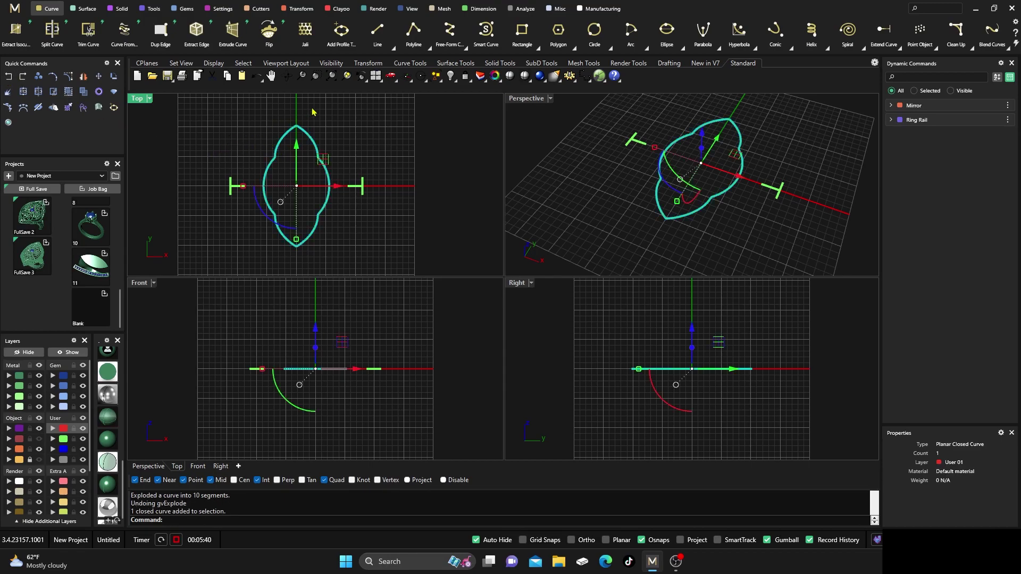
pyautogui.scroll(-3, 243, 41)
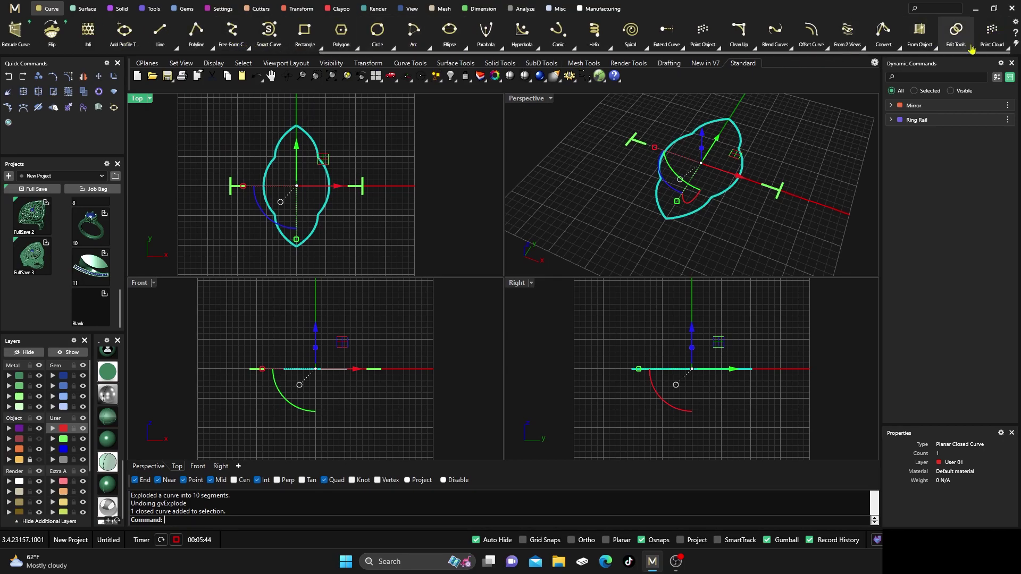
# Step: Refit the outline with Fit To Tolerance at the default 0.001
pyautogui.click(970, 48)
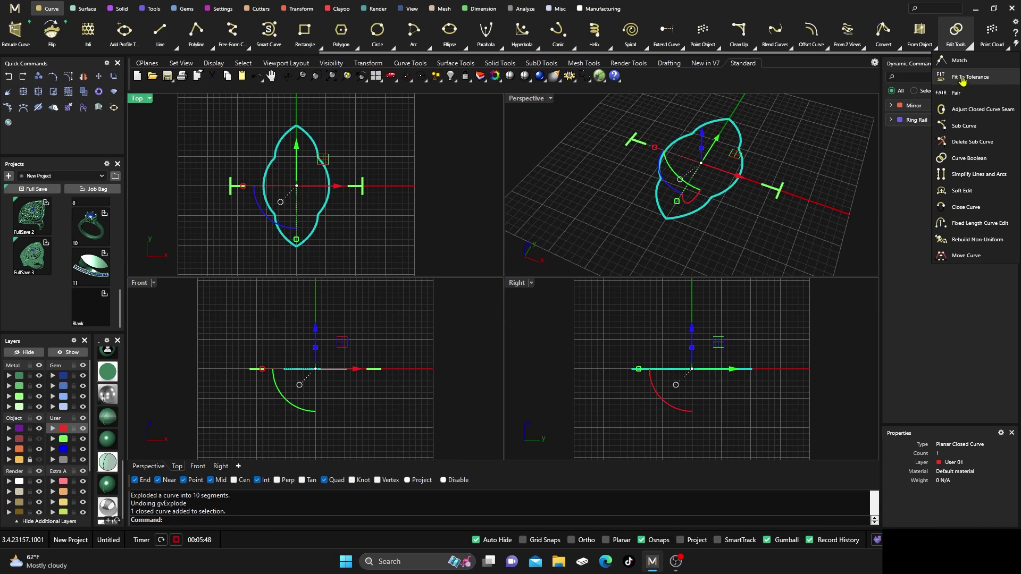
pyautogui.click(963, 80)
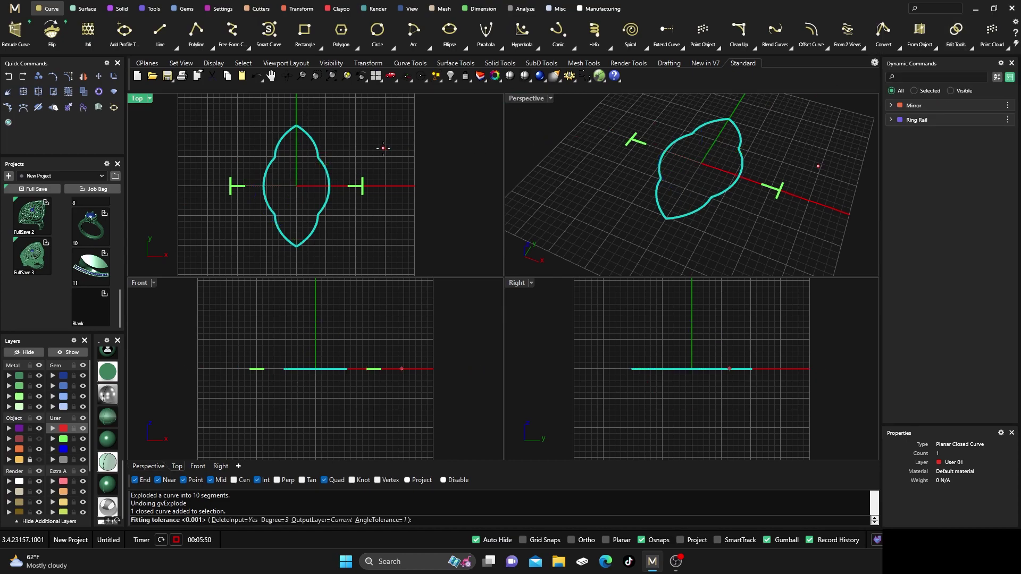
pyautogui.rightClick(383, 148)
pyautogui.click(320, 149)
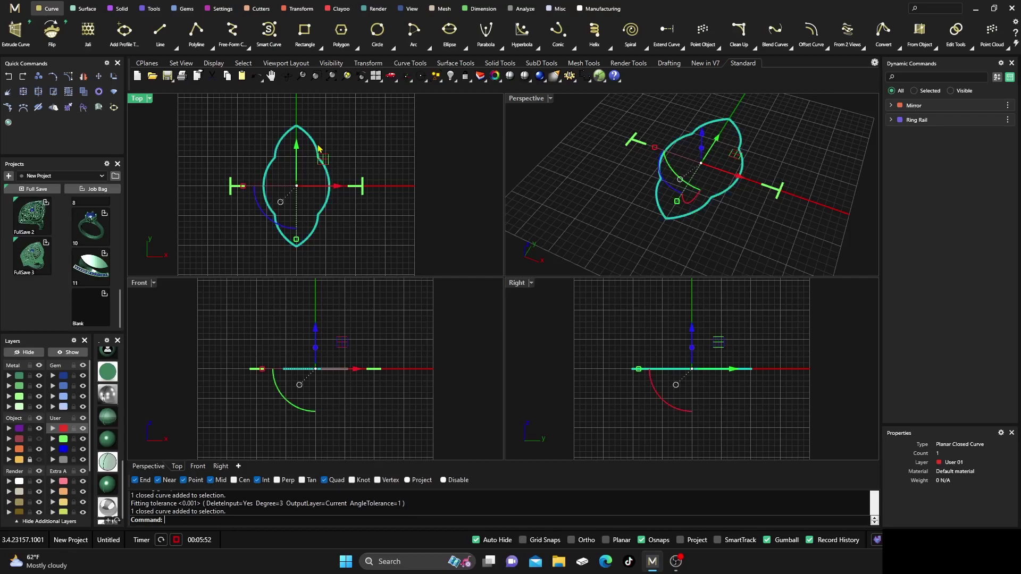
pyautogui.click(341, 138)
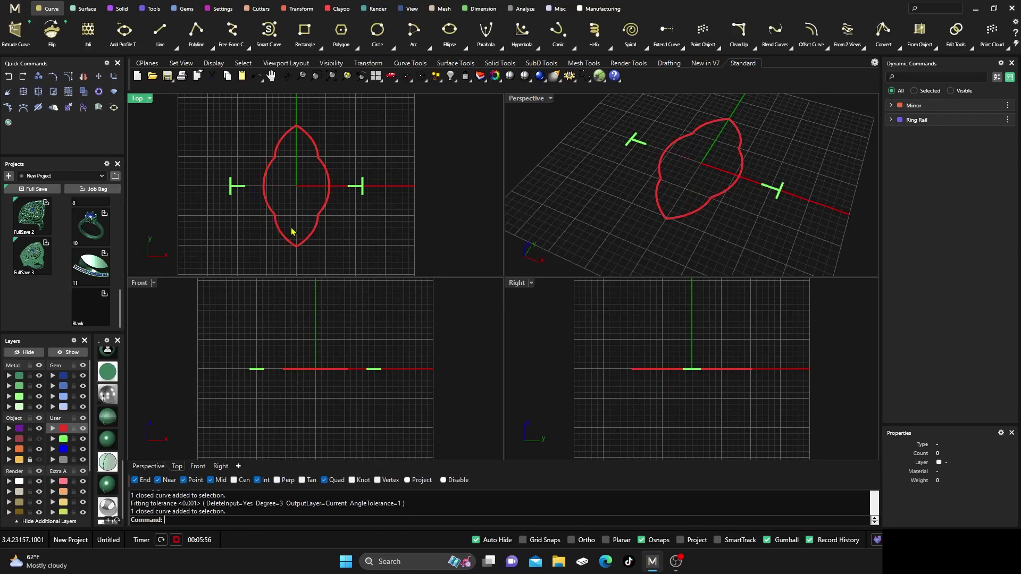
# Step: Explode the refitted outline to check its segments, then undo and deselect
pyautogui.click(311, 234)
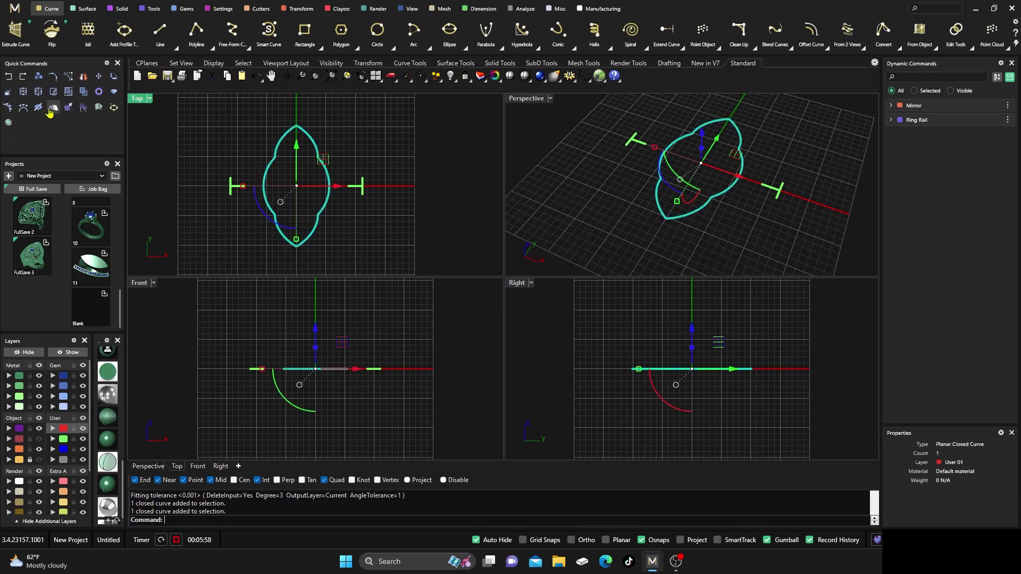
pyautogui.click(8, 92)
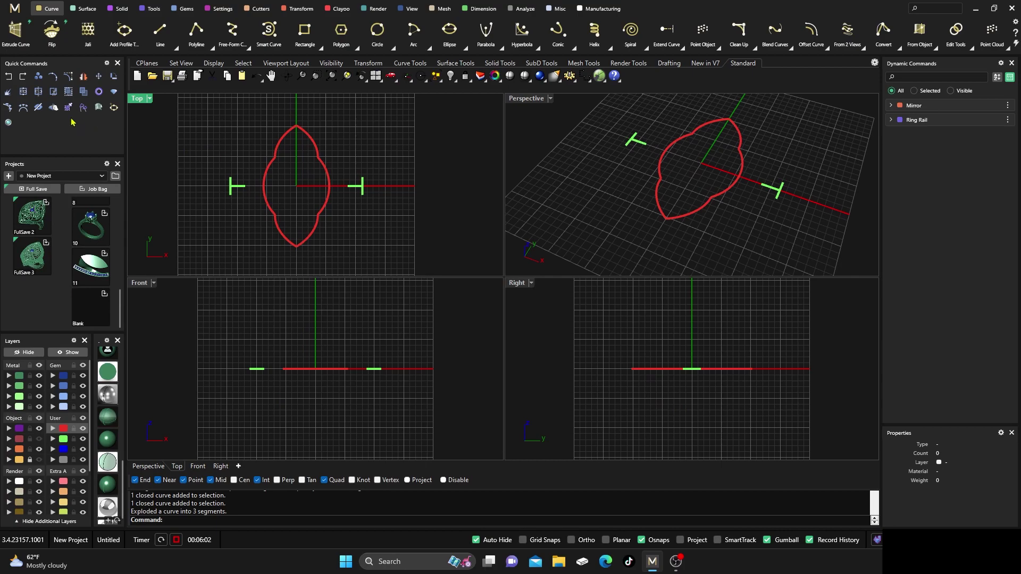
pyautogui.click(8, 76)
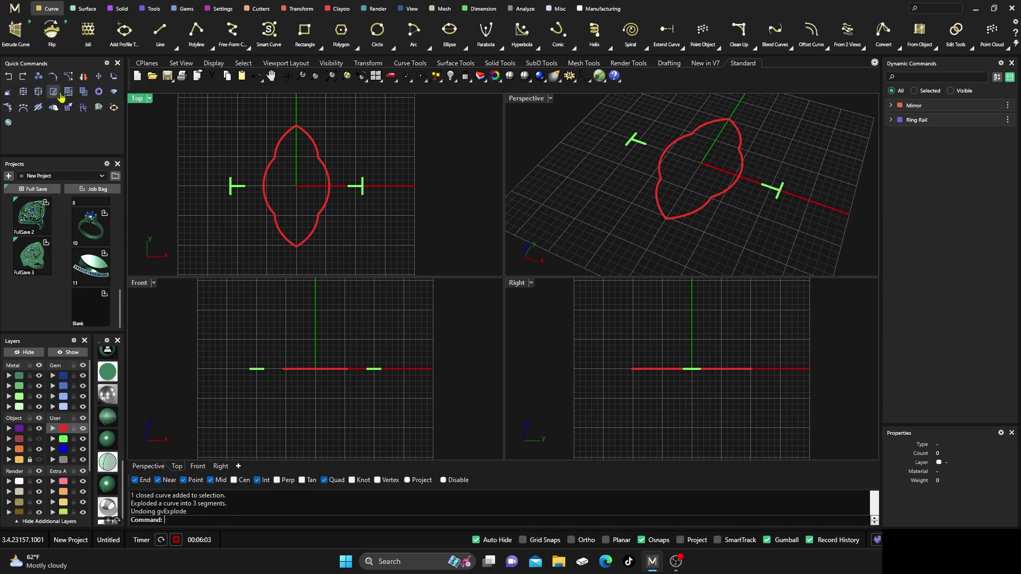
pyautogui.click(273, 161)
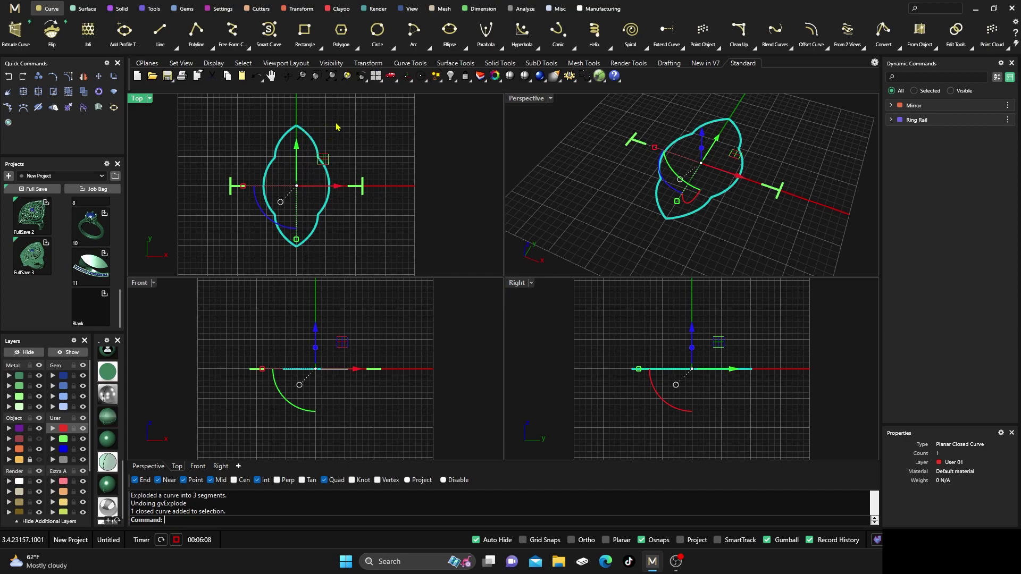
pyautogui.press('Escape')
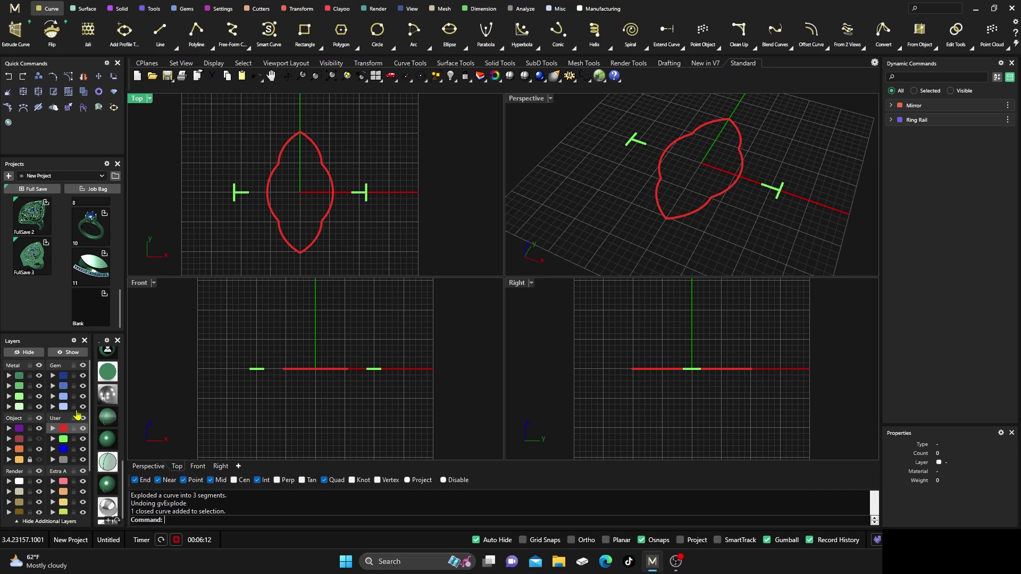
# Step: Show the pear gem layer and copy the outer outline in place
pyautogui.click(39, 460)
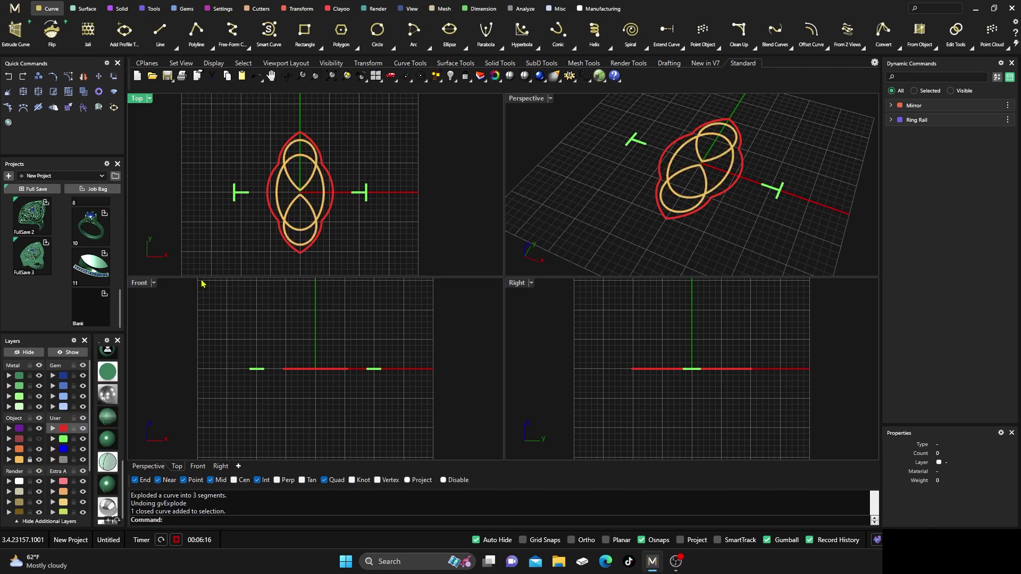
pyautogui.scroll(2, 323, 165)
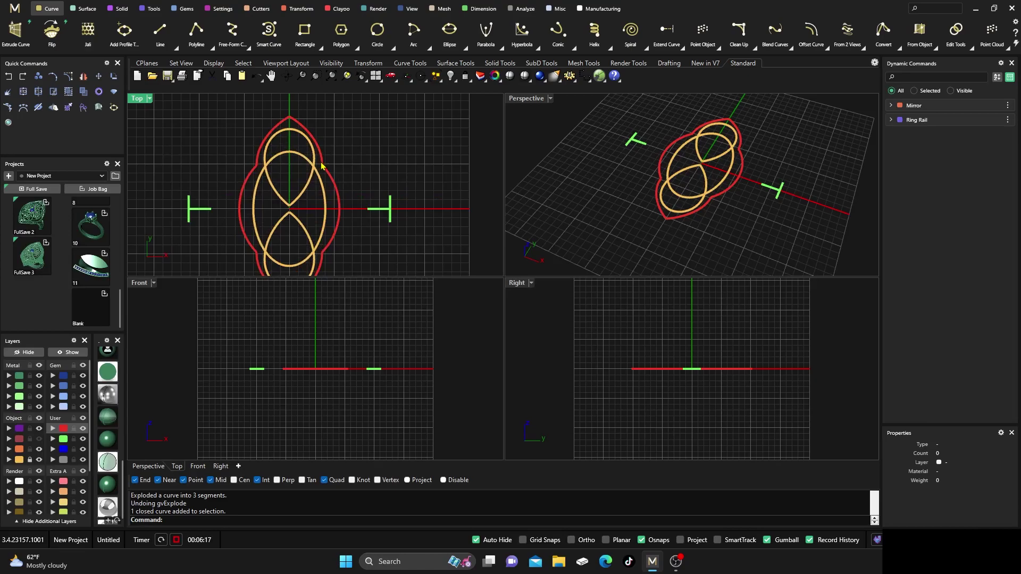
pyautogui.click(337, 191)
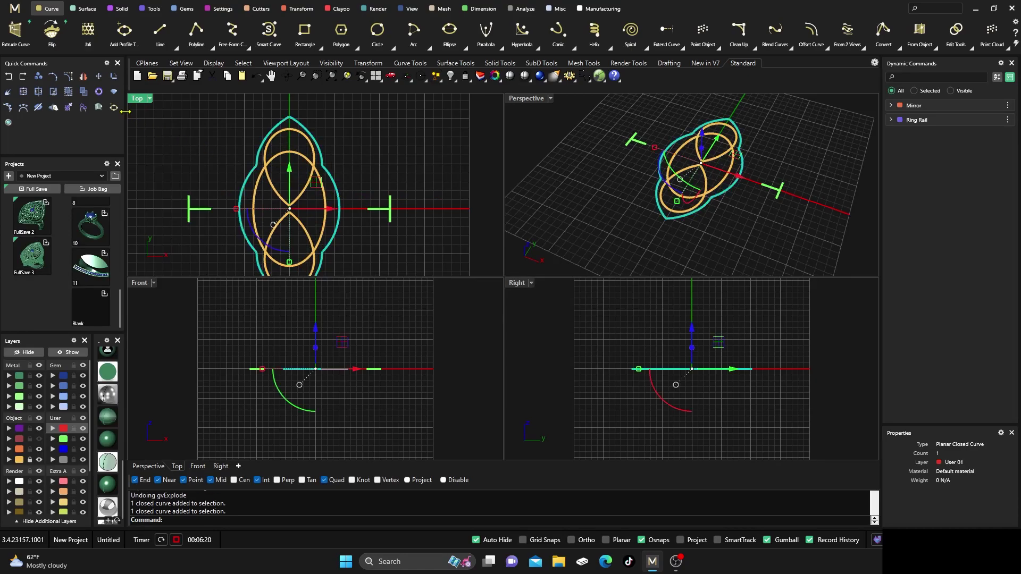
pyautogui.click(39, 78)
pyautogui.click(241, 519)
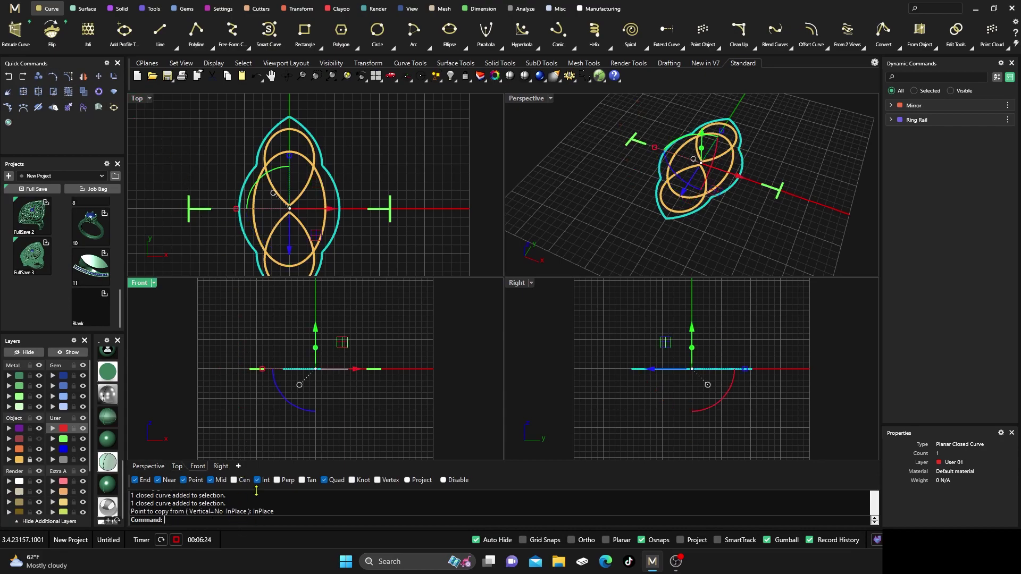
pyautogui.click(364, 143)
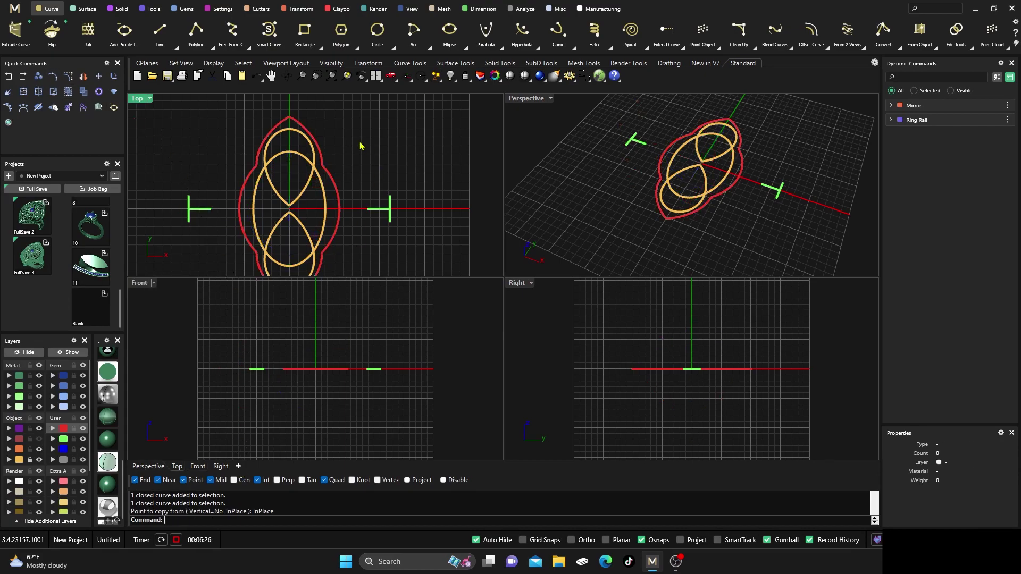
# Step: Scale the copied outline outward into a border and dismiss the history warning
pyautogui.click(339, 195)
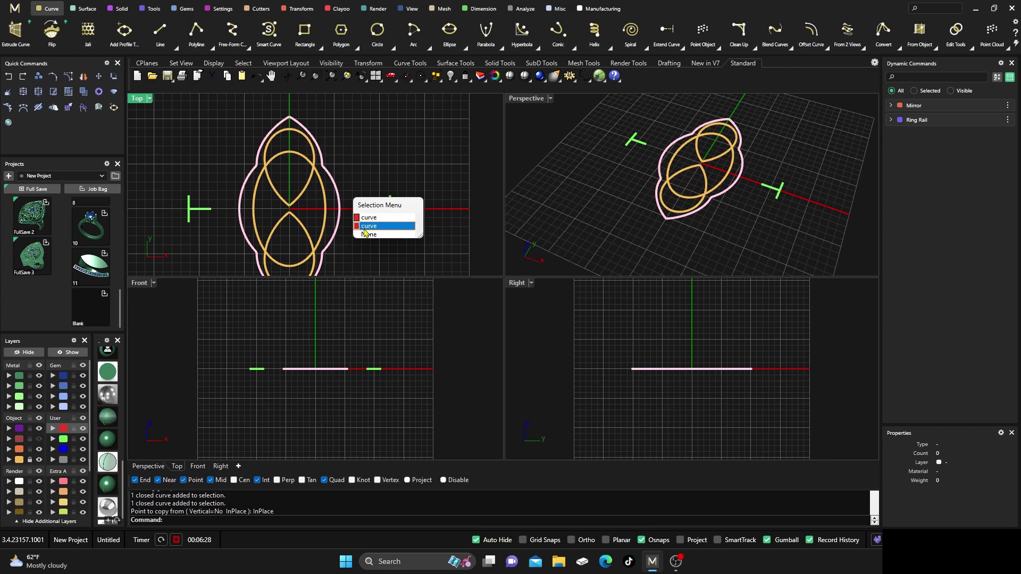
pyautogui.click(366, 227)
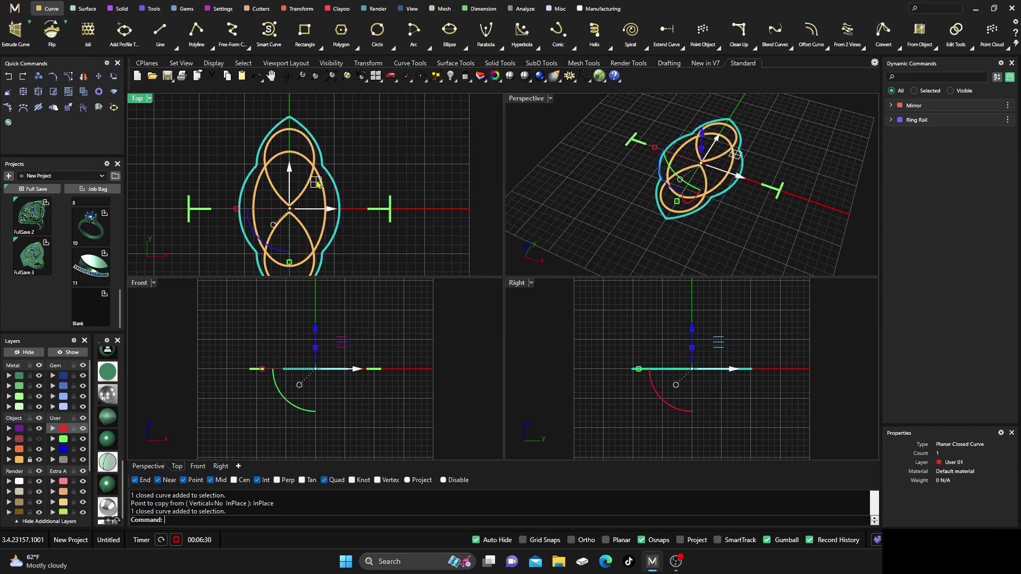
pyautogui.moveTo(317, 183); pyautogui.dragTo(326, 186)
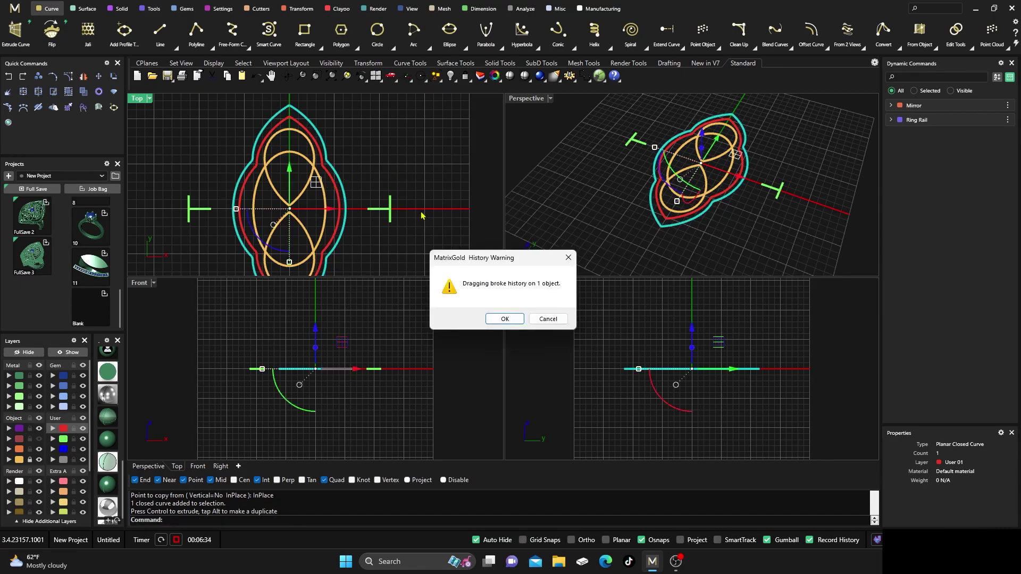
pyautogui.click(496, 321)
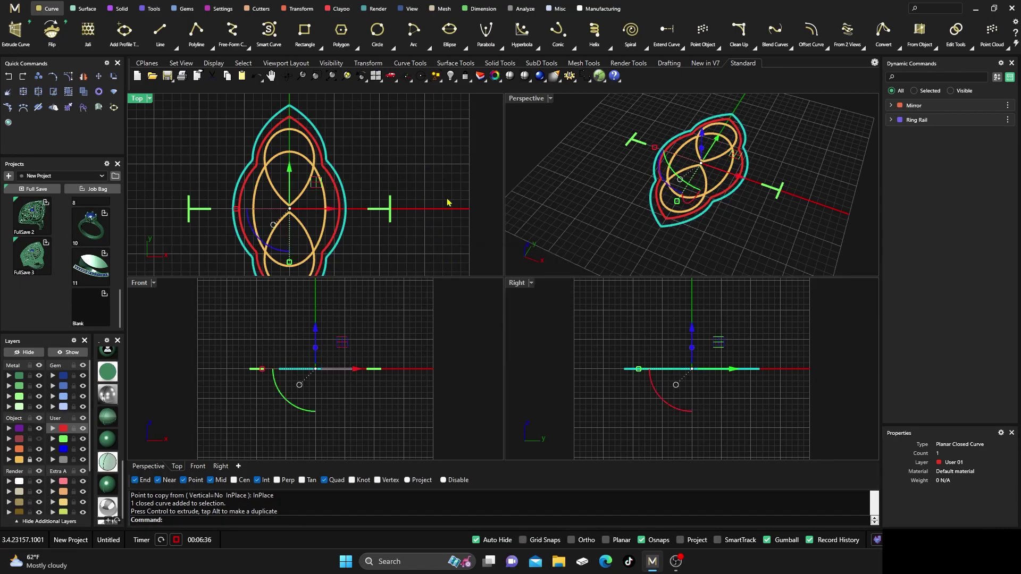
pyautogui.press('Escape')
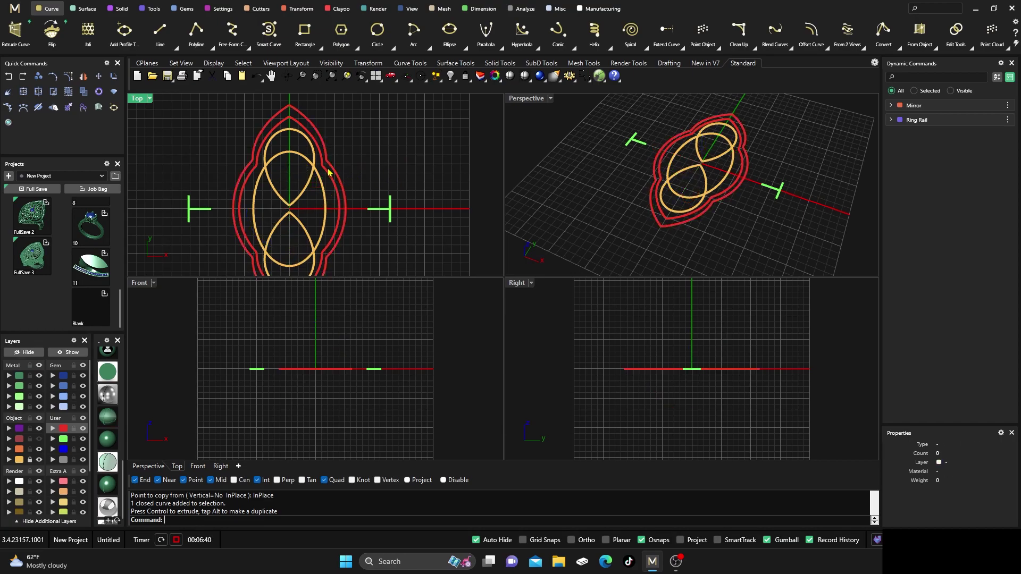
pyautogui.press('Down')
pyautogui.press('Down')
pyautogui.press('Down')
pyautogui.press('Down')
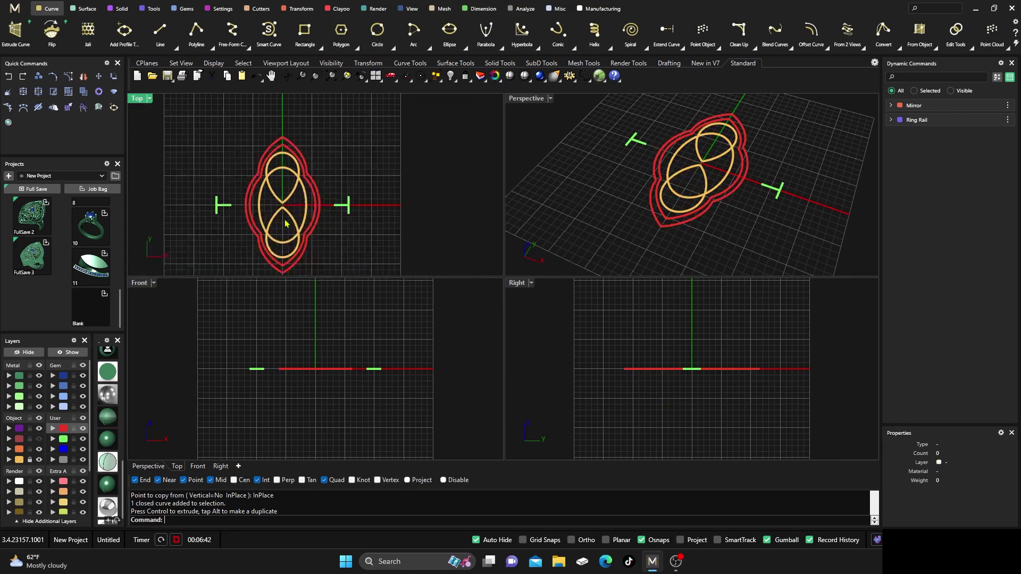
pyautogui.scroll(-3, 297, 222)
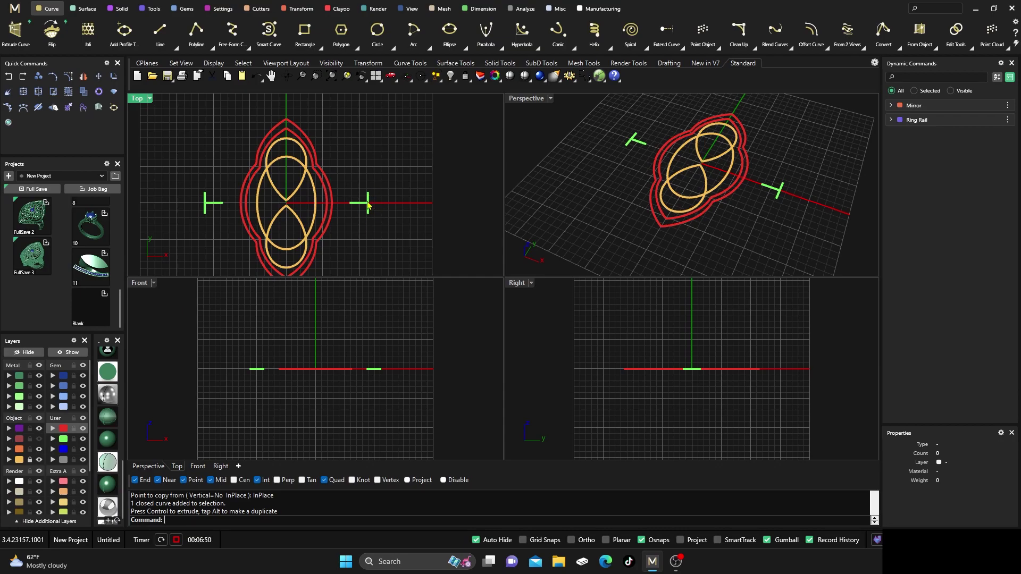
# Step: Delete the stray green marker curve and the two T-shaped markers
pyautogui.click(368, 205)
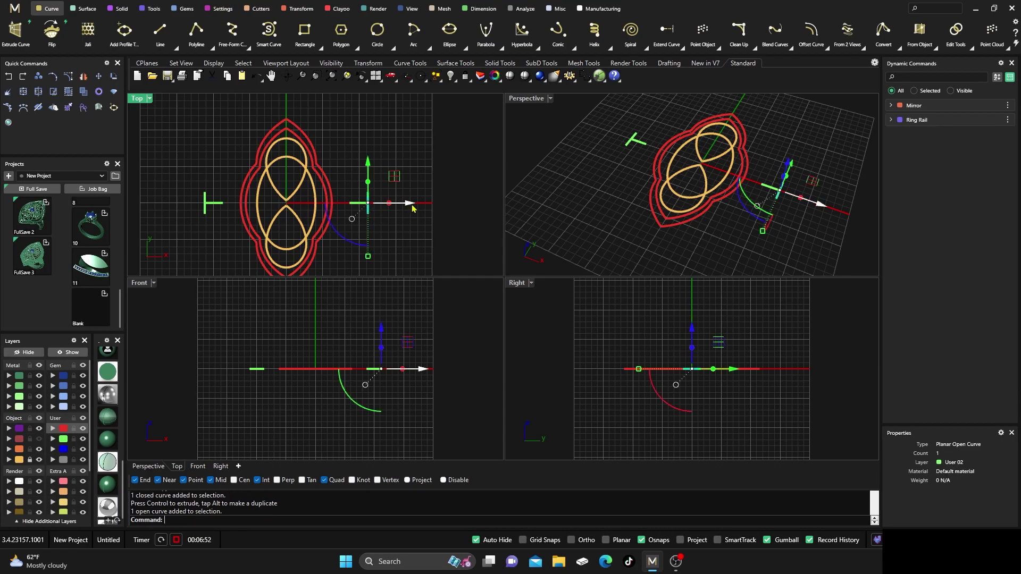
pyautogui.moveTo(410, 209); pyautogui.dragTo(423, 209)
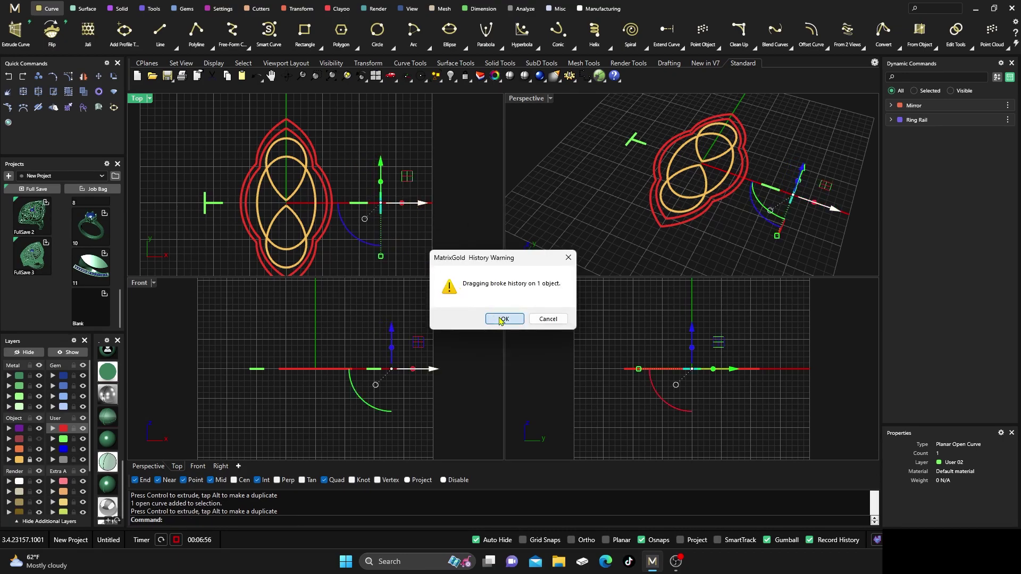
pyautogui.click(505, 318)
pyautogui.press('Delete')
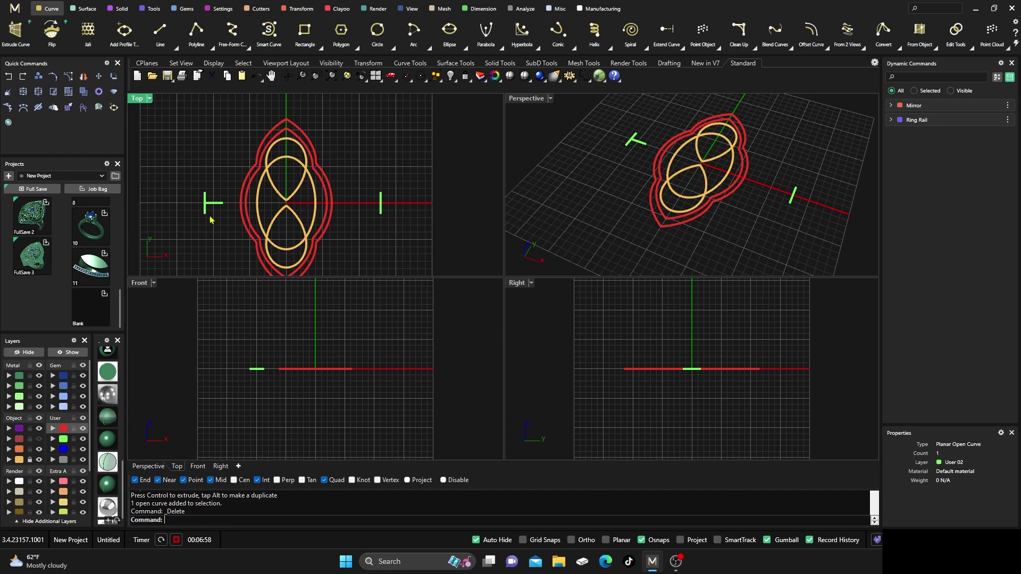
pyautogui.click(205, 195)
pyautogui.press('Delete')
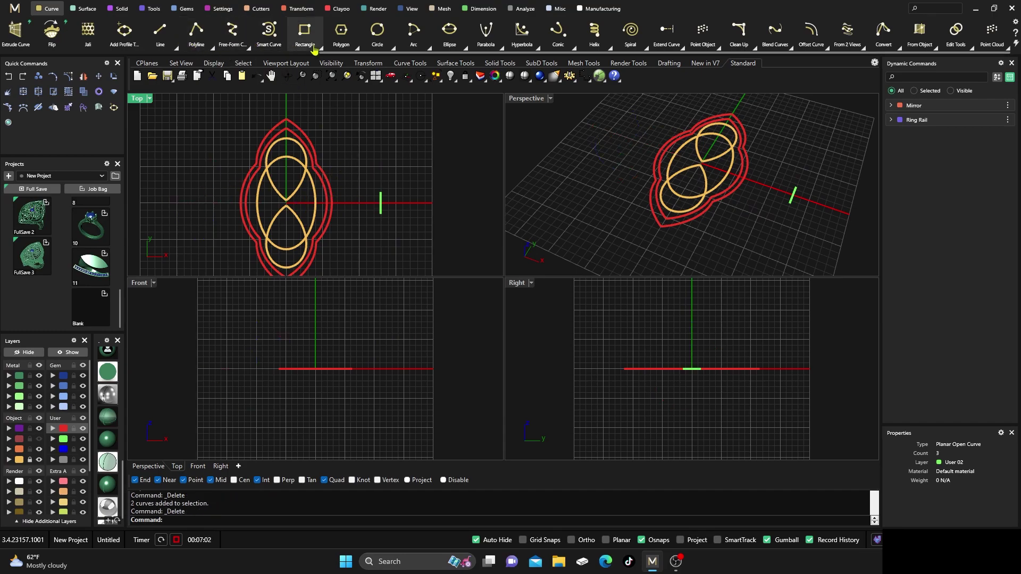
# Step: On the yellow layer, draw a direction arc from the outer border to the green line's top
pyautogui.click(427, 47)
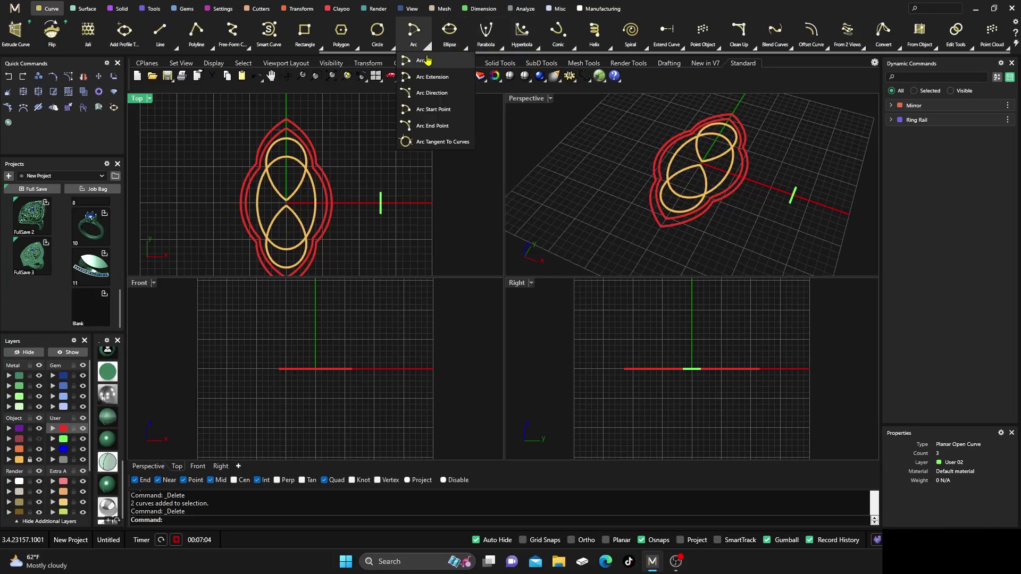
pyautogui.click(425, 95)
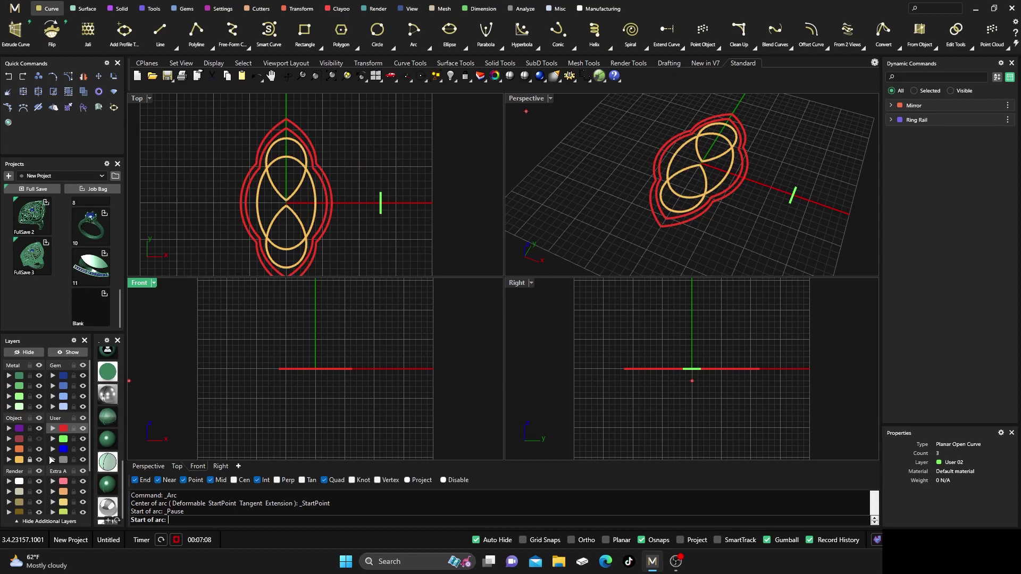
pyautogui.click(22, 460)
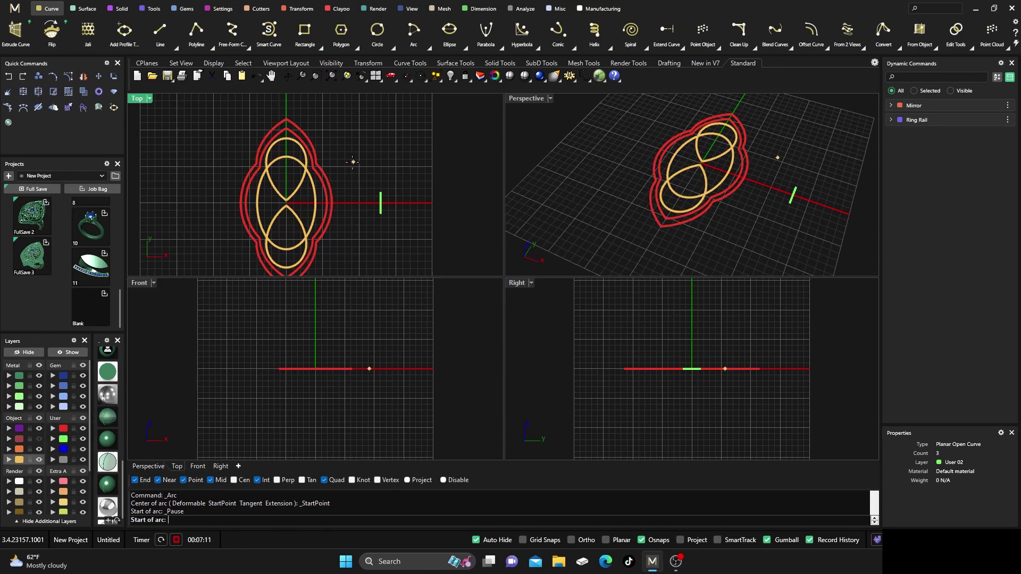
pyautogui.scroll(2, 336, 171)
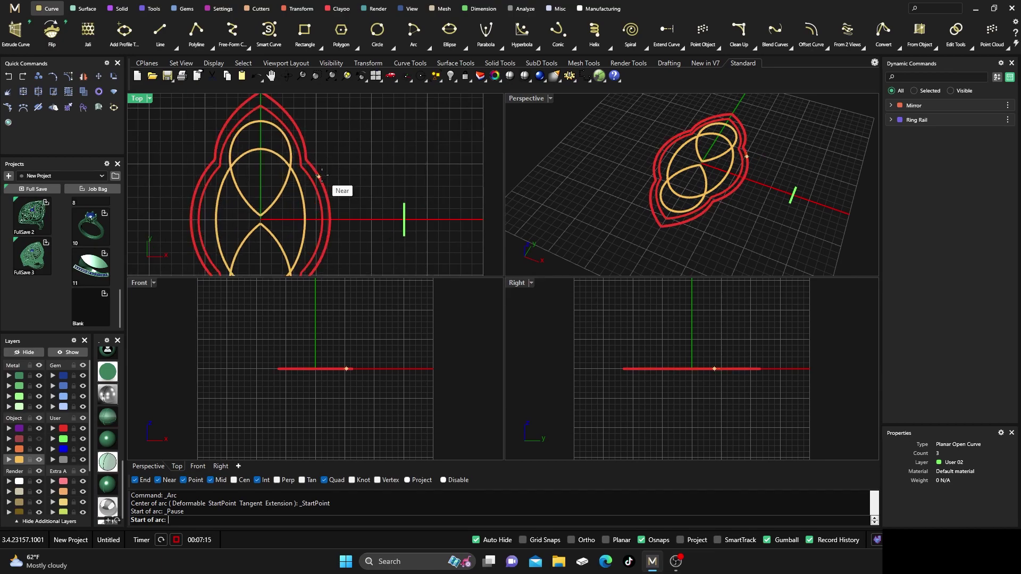
pyautogui.click(318, 176)
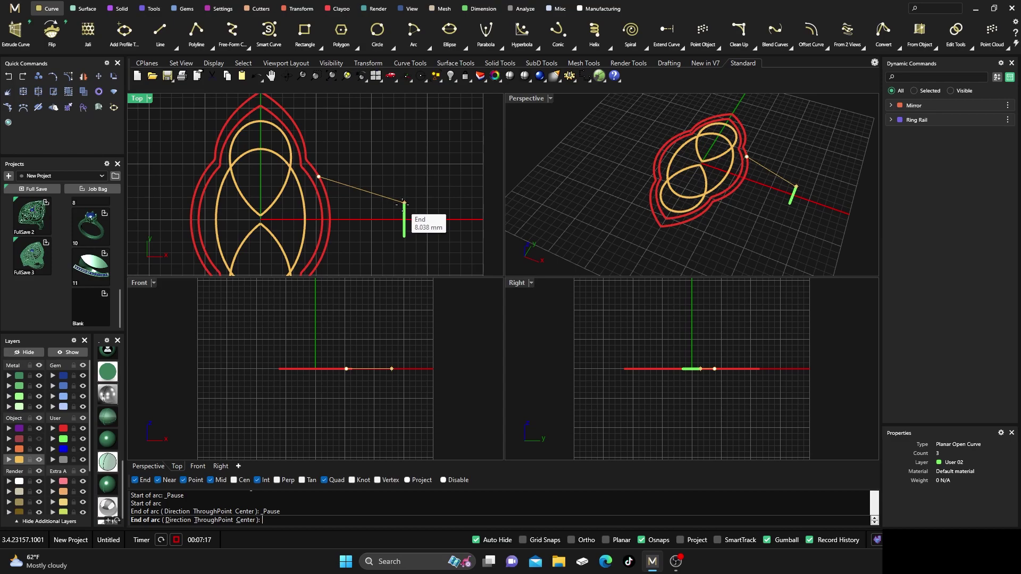
pyautogui.click(404, 203)
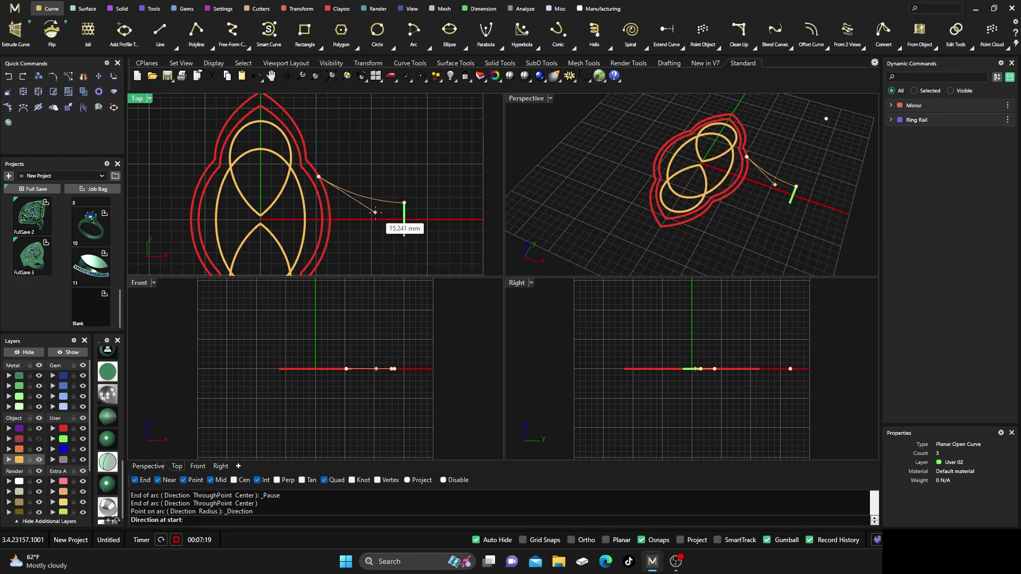
pyautogui.click(374, 212)
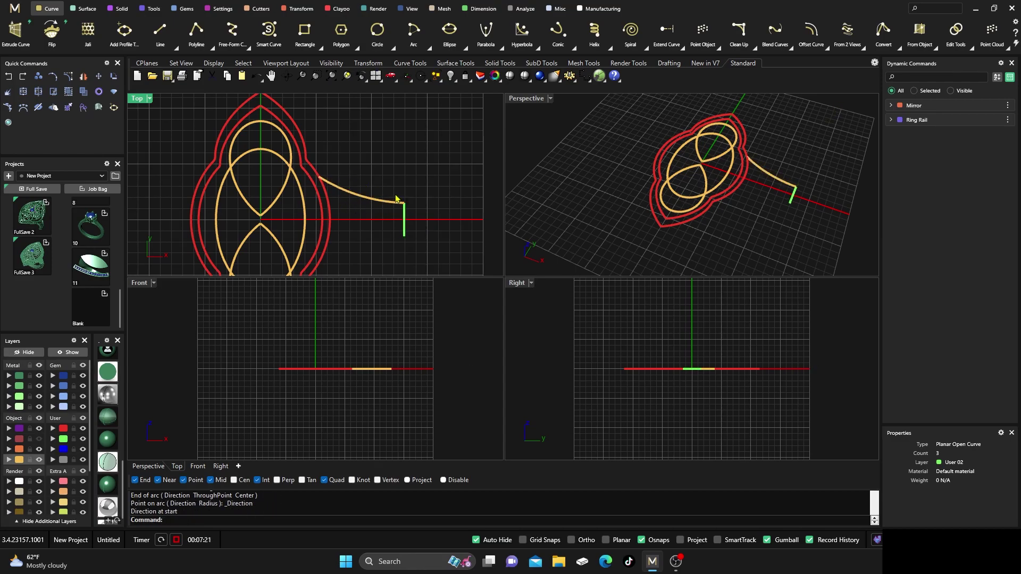
pyautogui.click(365, 193)
# Step: Mirror the arc across the horizontal axis so a twin arc runs below
pyautogui.click(291, 12)
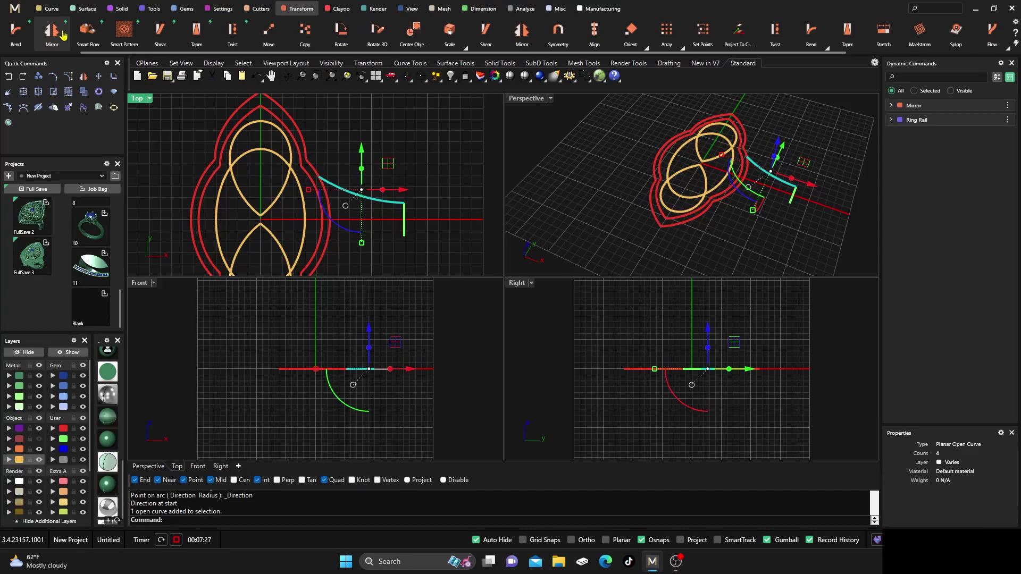
pyautogui.click(58, 37)
pyautogui.click(1005, 162)
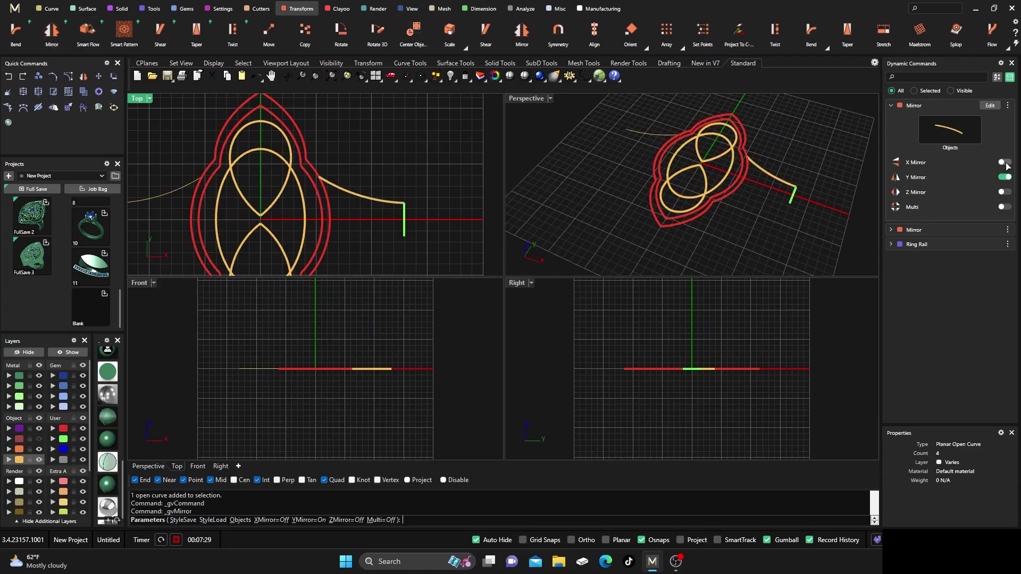
pyautogui.click(1004, 177)
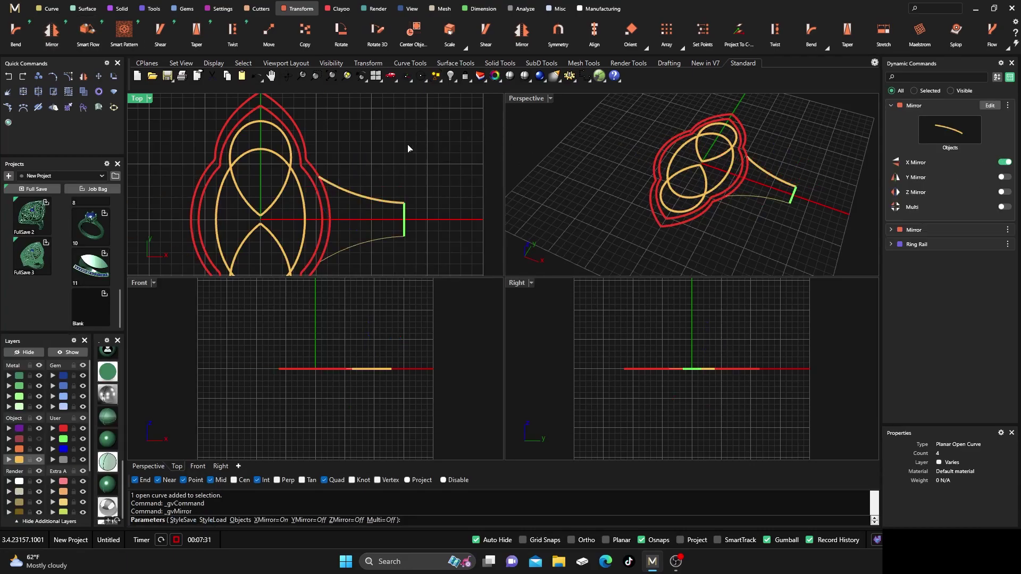
pyautogui.press('Return')
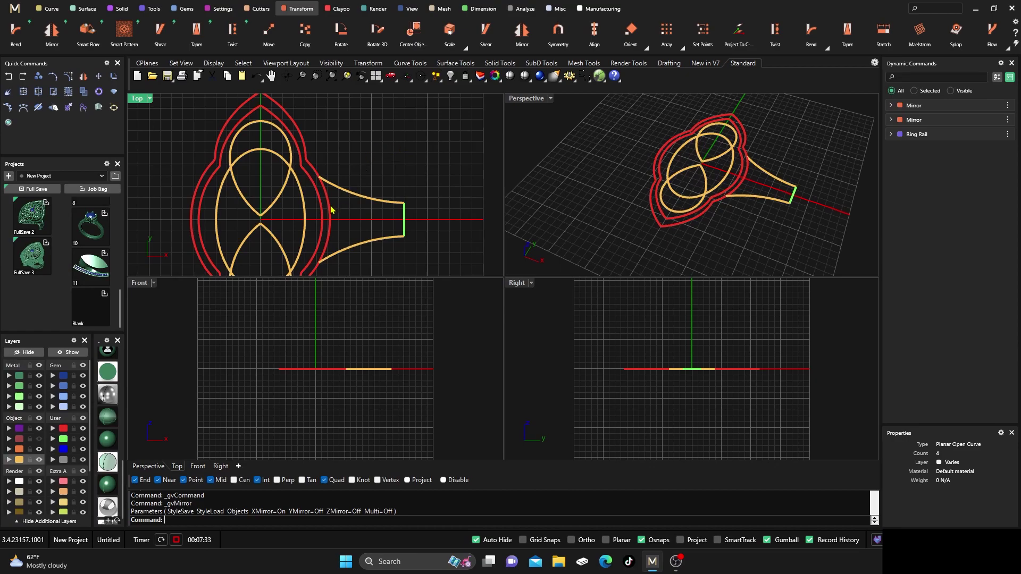
pyautogui.keyDown('shift'); pyautogui.click(330, 210); pyautogui.keyUp('shift')
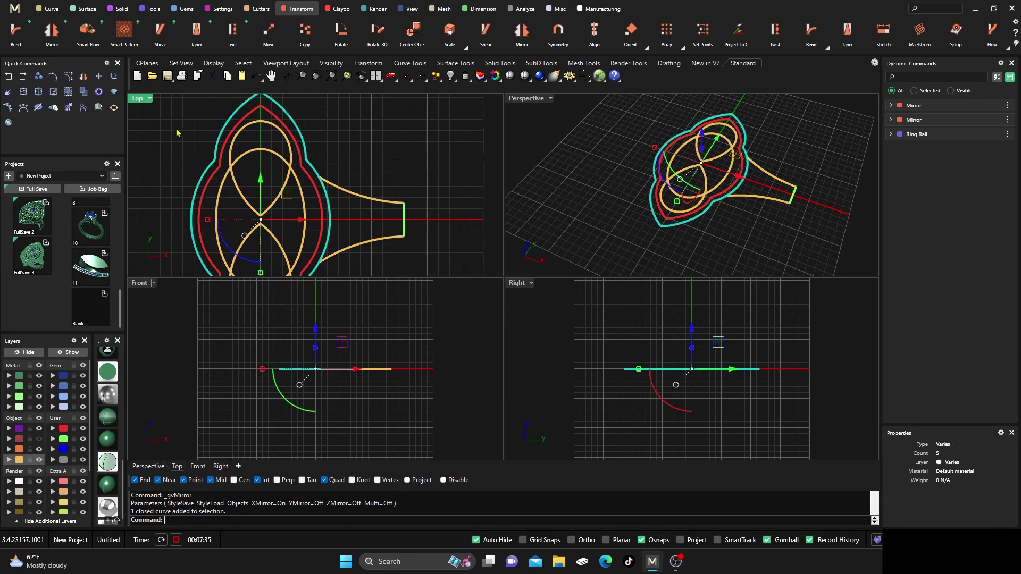
# Step: Copy the outer border in place and select the copy
pyautogui.click(40, 79)
pyautogui.click(237, 520)
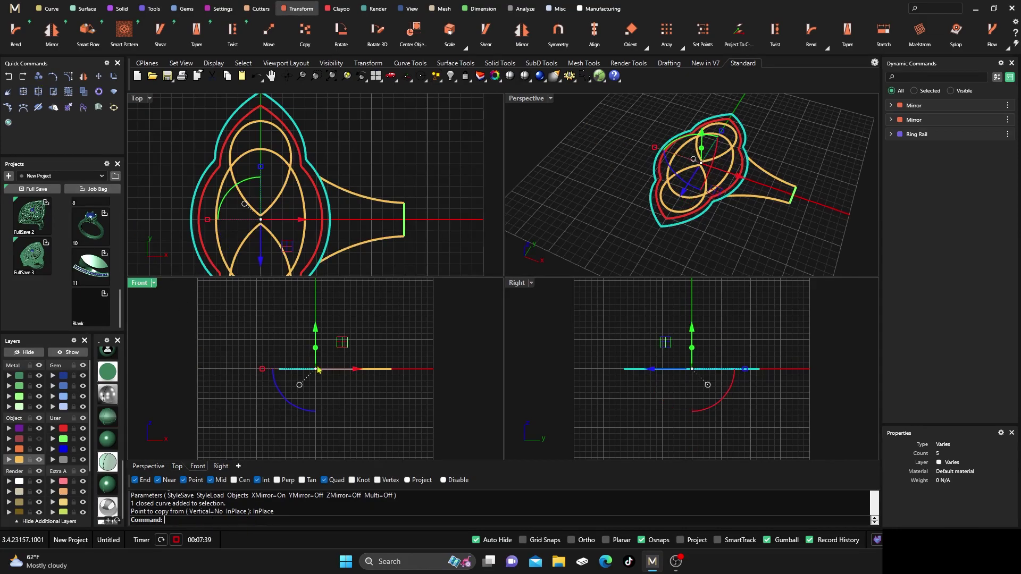
pyautogui.click(370, 134)
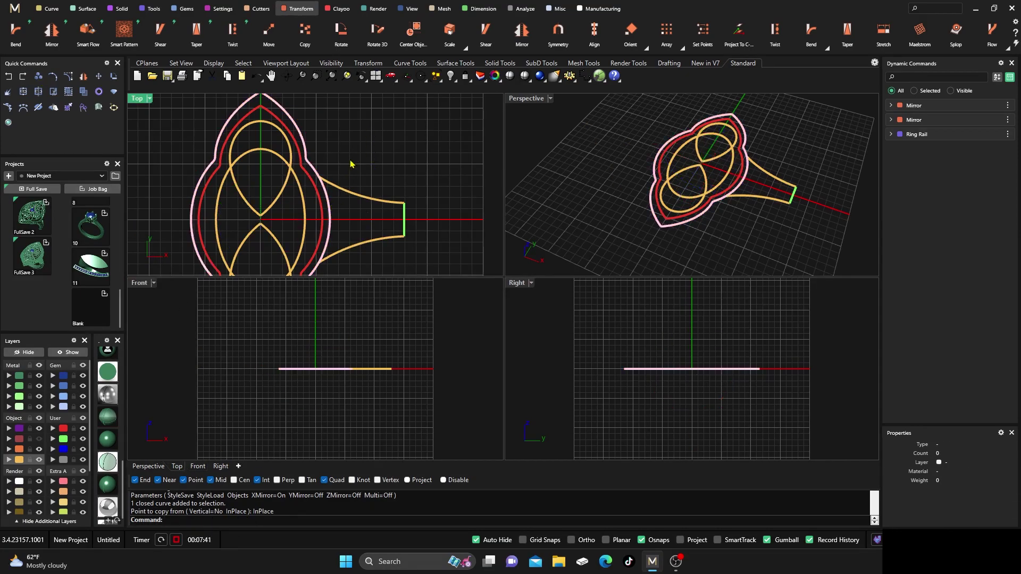
pyautogui.click(333, 209)
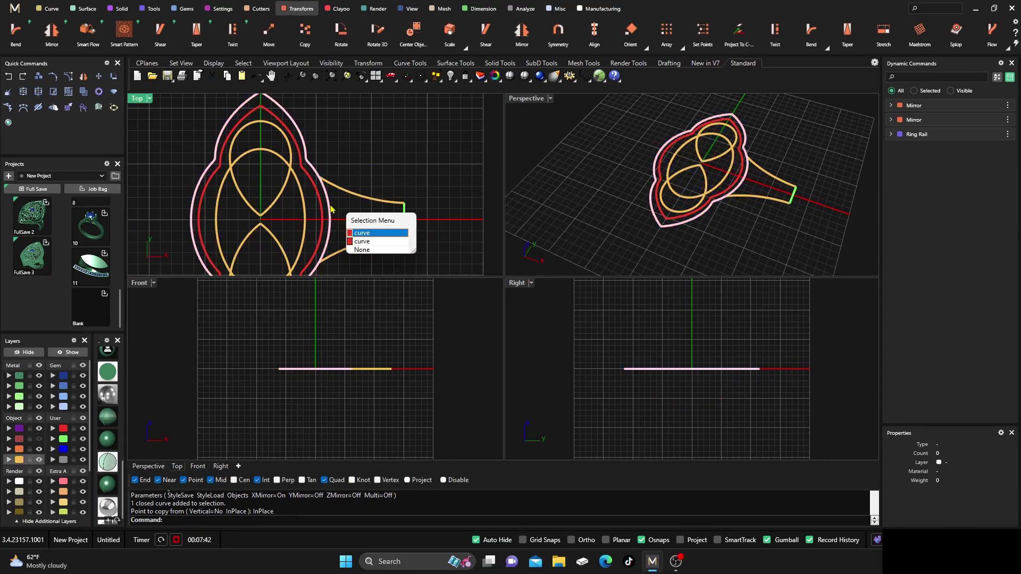
pyautogui.click(361, 242)
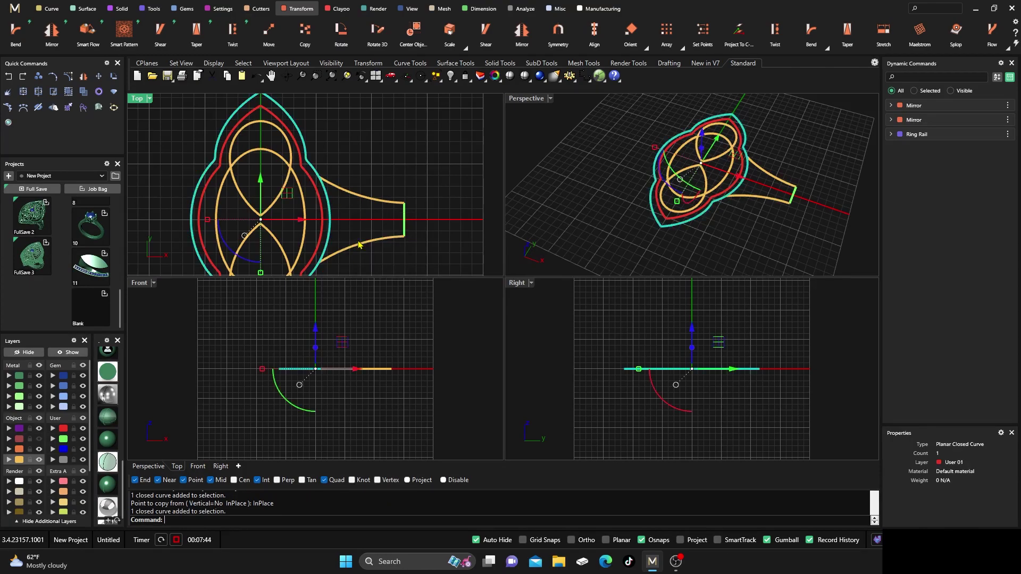
# Step: Split the border copy at both arcs and delete the long leftover piece
pyautogui.click(39, 92)
pyautogui.moveTo(372, 252); pyautogui.dragTo(350, 160)
pyautogui.press('Return')
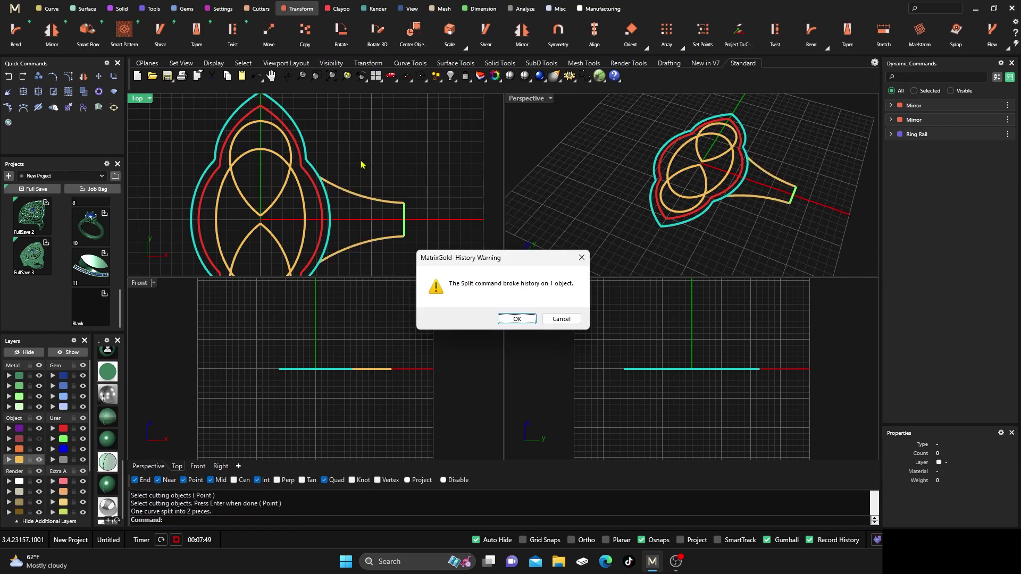
pyautogui.click(518, 319)
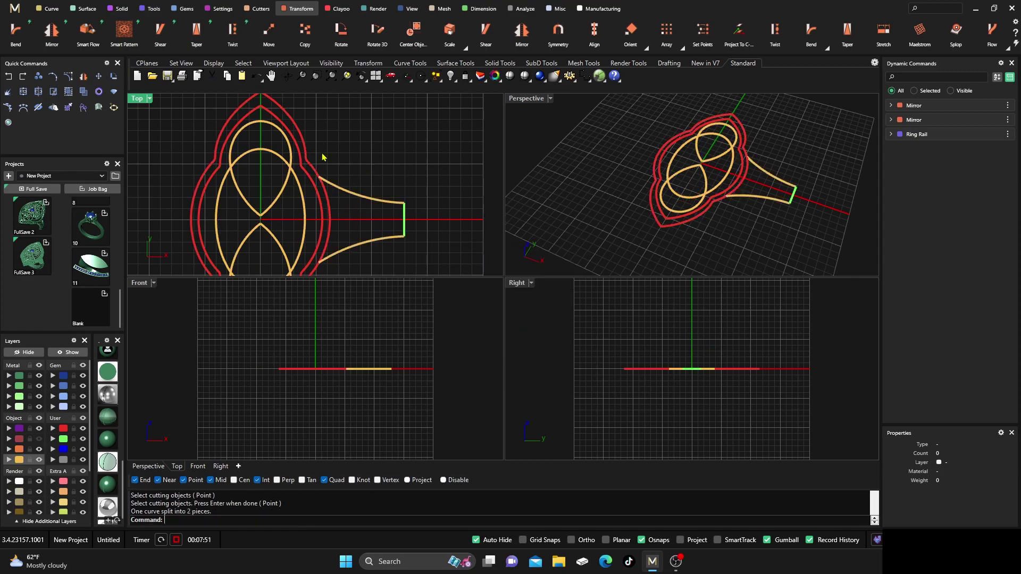
pyautogui.click(313, 169)
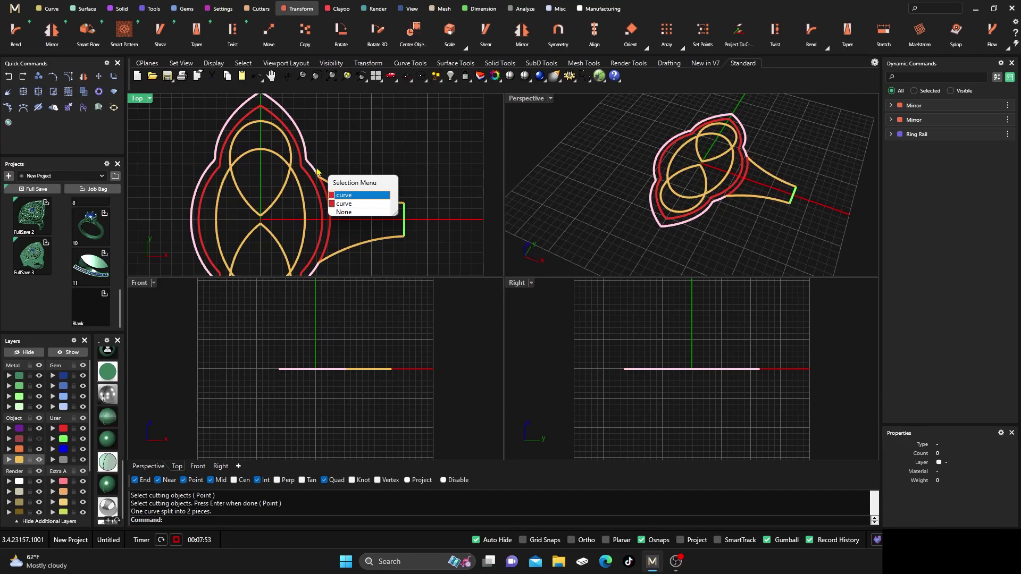
pyautogui.click(342, 196)
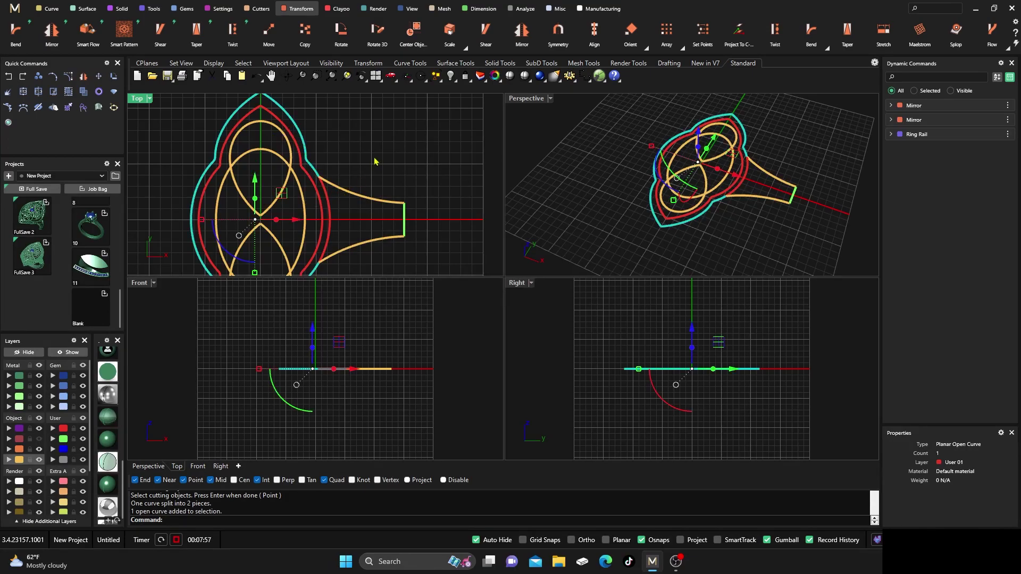
pyautogui.press('Delete')
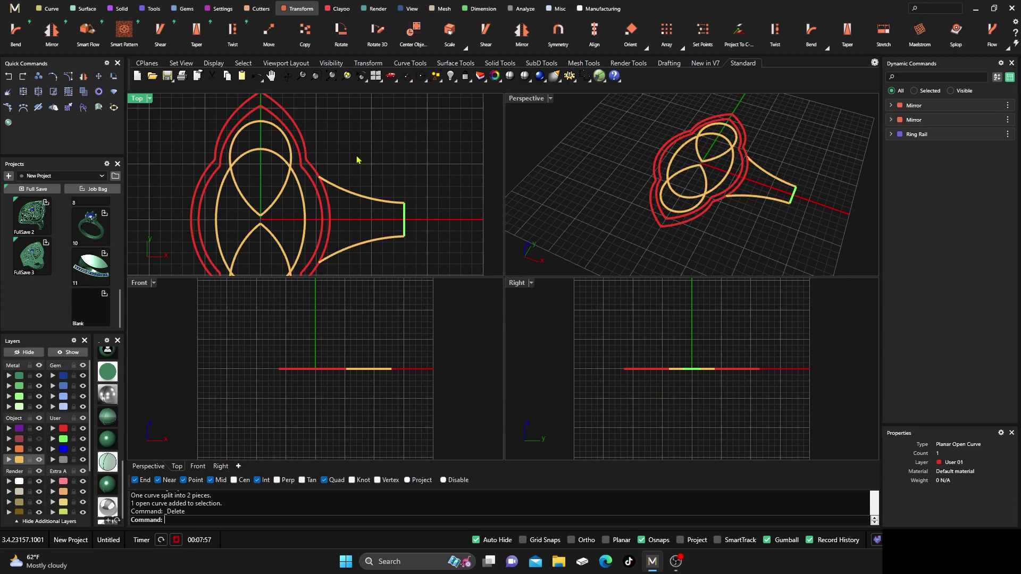
pyautogui.click(303, 135)
pyautogui.click(346, 147)
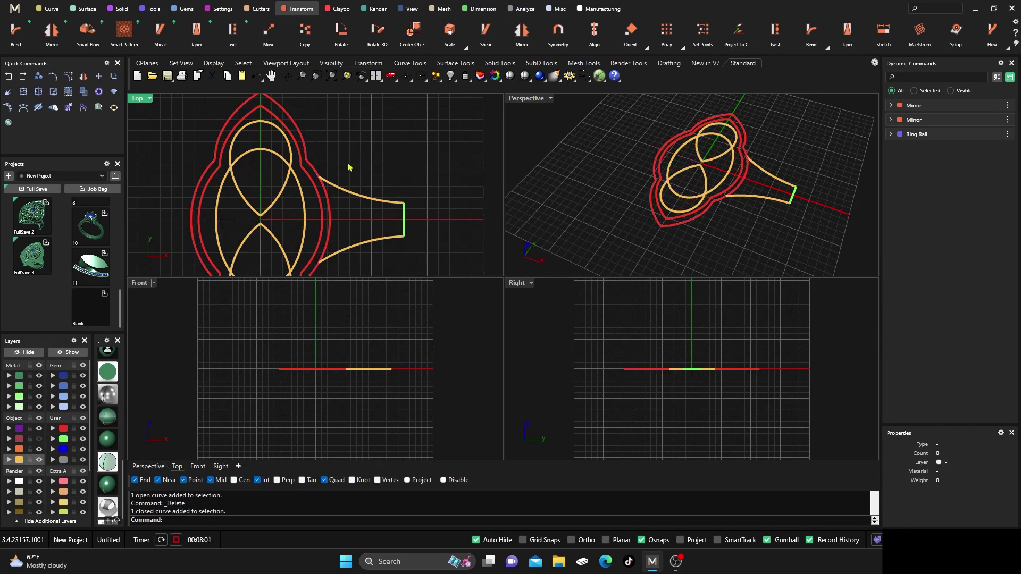
# Step: Select the short border piece between the arcs and show its control points
pyautogui.scroll(2, 323, 199)
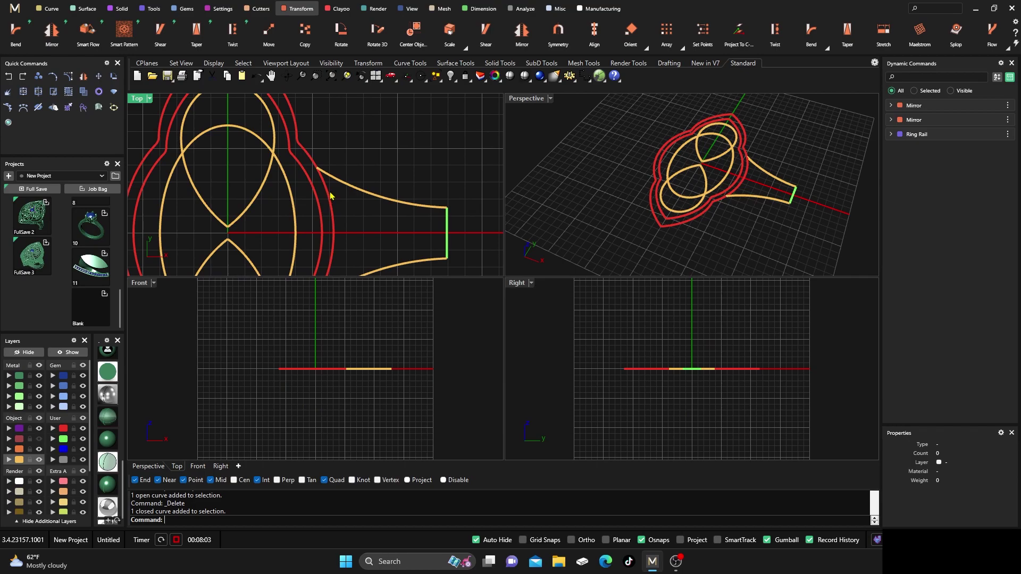
pyautogui.scroll(-1, 353, 166)
pyautogui.scroll(3, 331, 218)
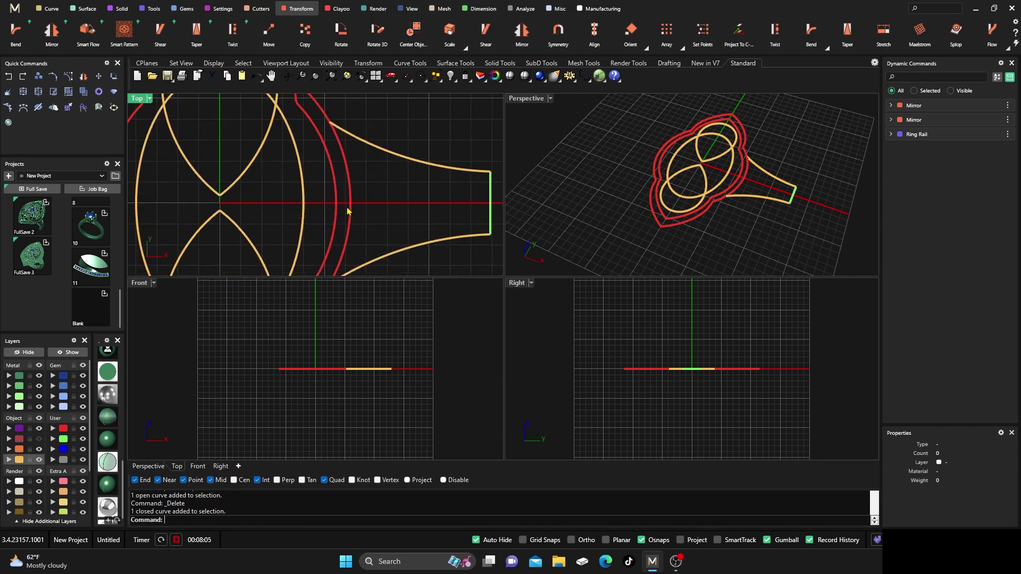
pyautogui.click(349, 208)
pyautogui.click(384, 232)
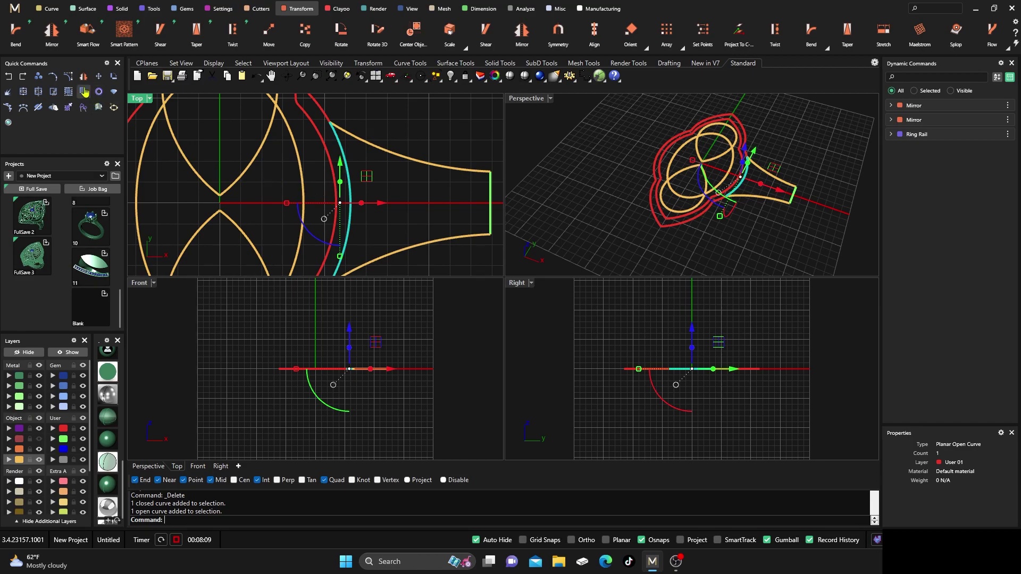
pyautogui.click(68, 76)
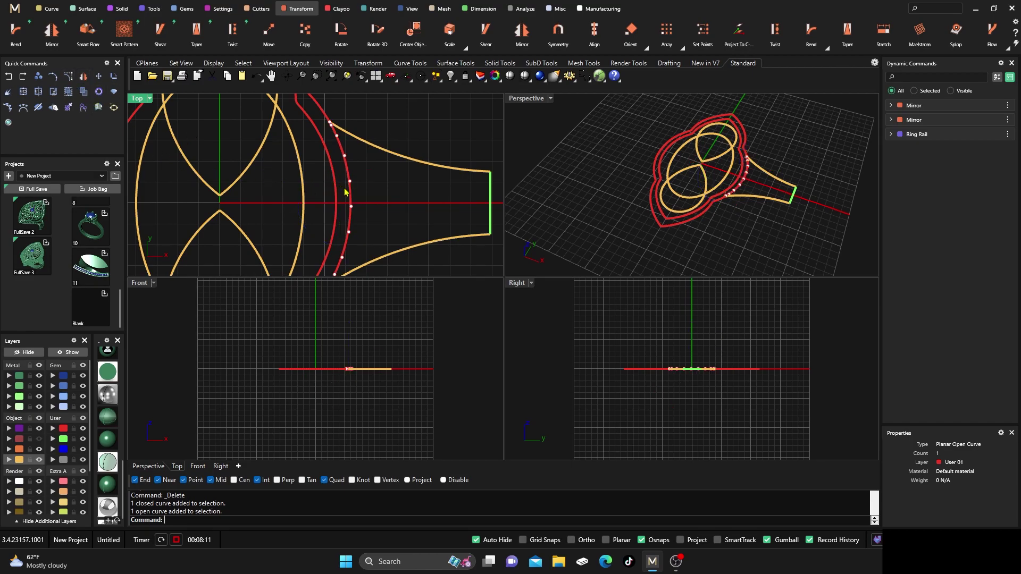
# Step: Select the open curve running along the shank junction
pyautogui.scroll(2, 344, 191)
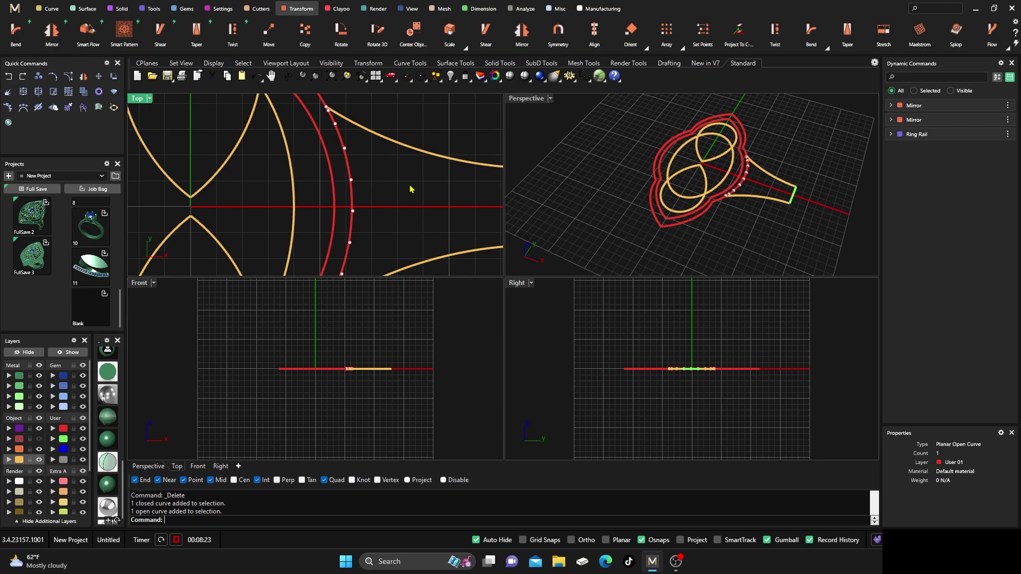
pyautogui.click(349, 165)
pyautogui.click(347, 165)
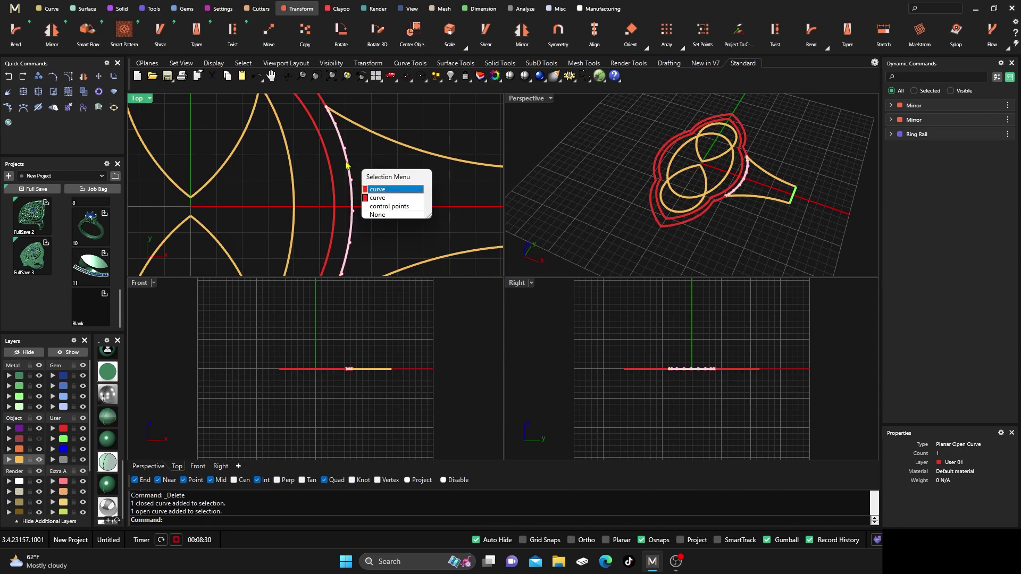
pyautogui.click(375, 197)
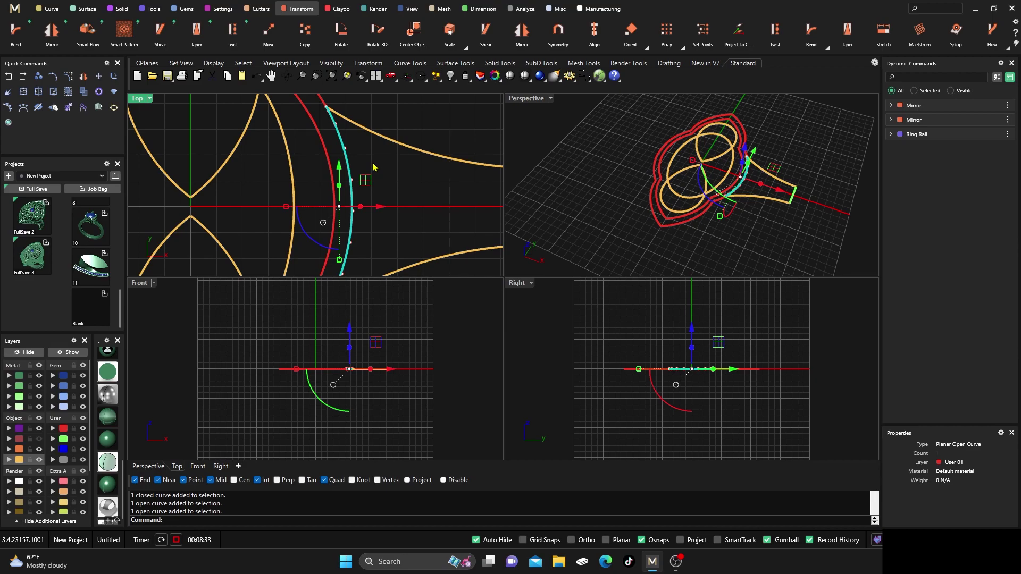
# Step: Run Rebuild on the curve with 5 points at degree 3
pyautogui.write('Rebuild')
pyautogui.press('Return')
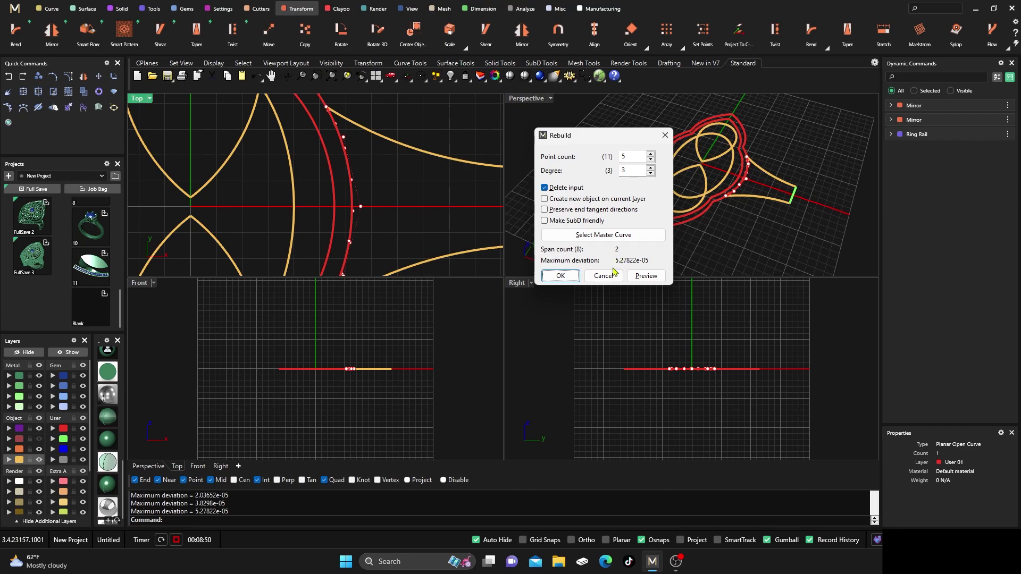
pyautogui.scroll(-2, 447, 199)
pyautogui.scroll(5, 452, 197)
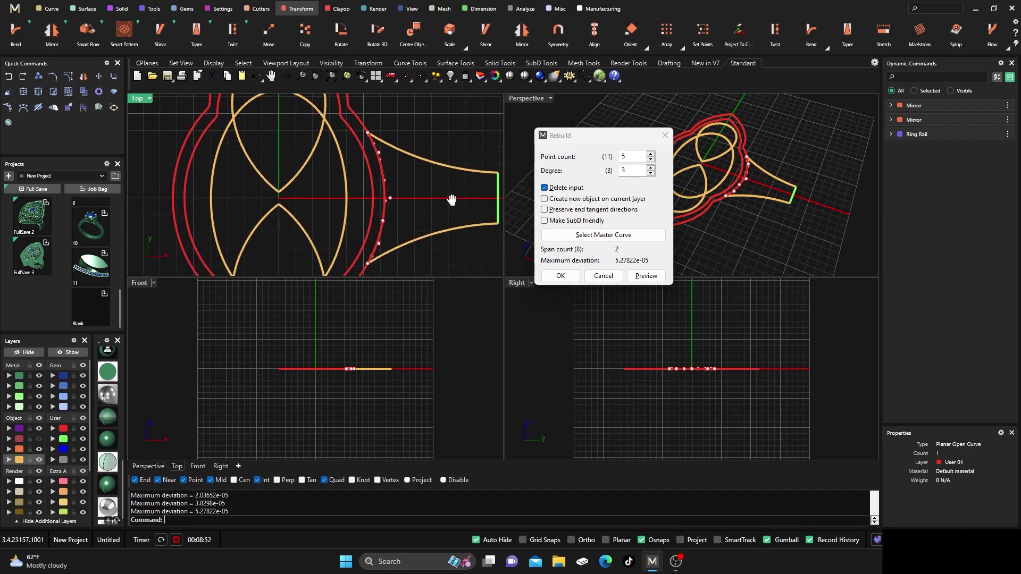
pyautogui.scroll(2, 347, 250)
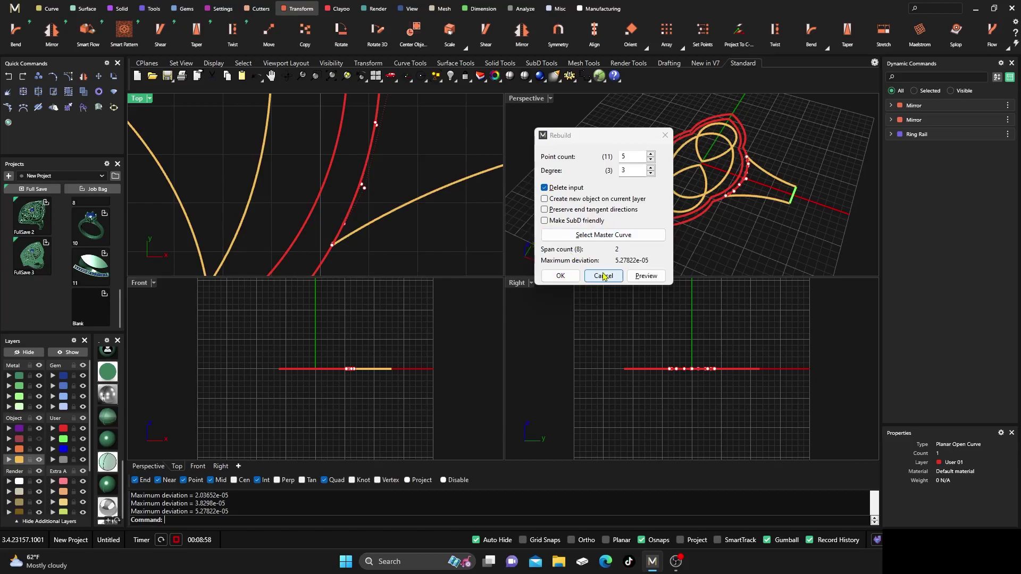
# Step: Apply the 5-point, degree-3 rebuild to the short junction curve
pyautogui.click(561, 276)
pyautogui.scroll(6, 417, 227)
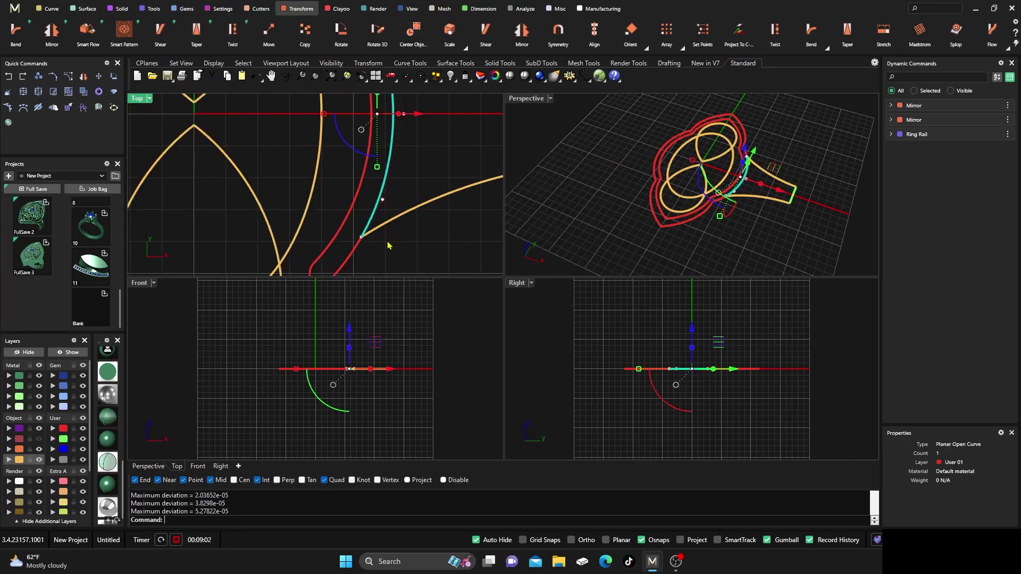
pyautogui.scroll(4, 348, 232)
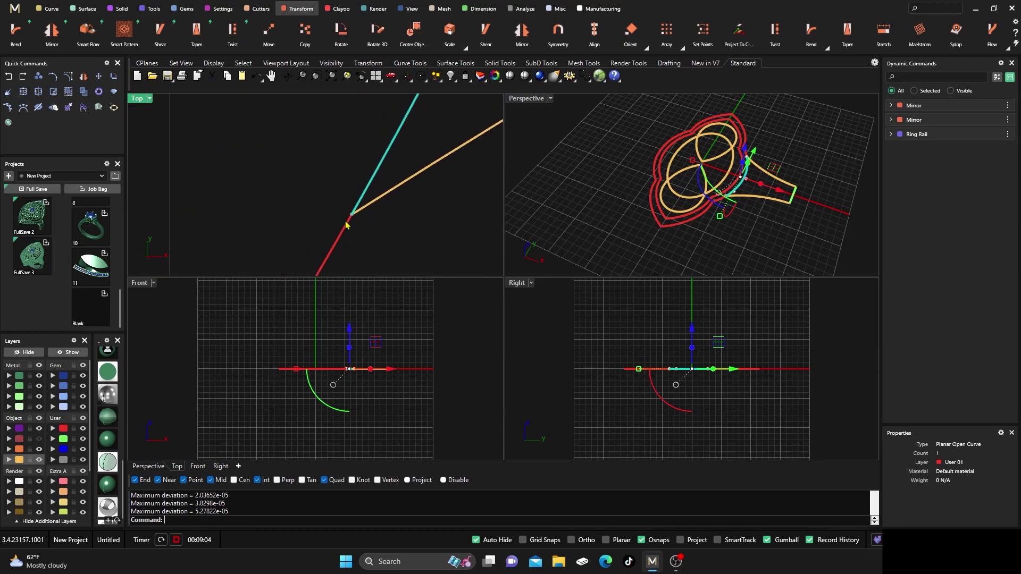
pyautogui.scroll(-8, 354, 219)
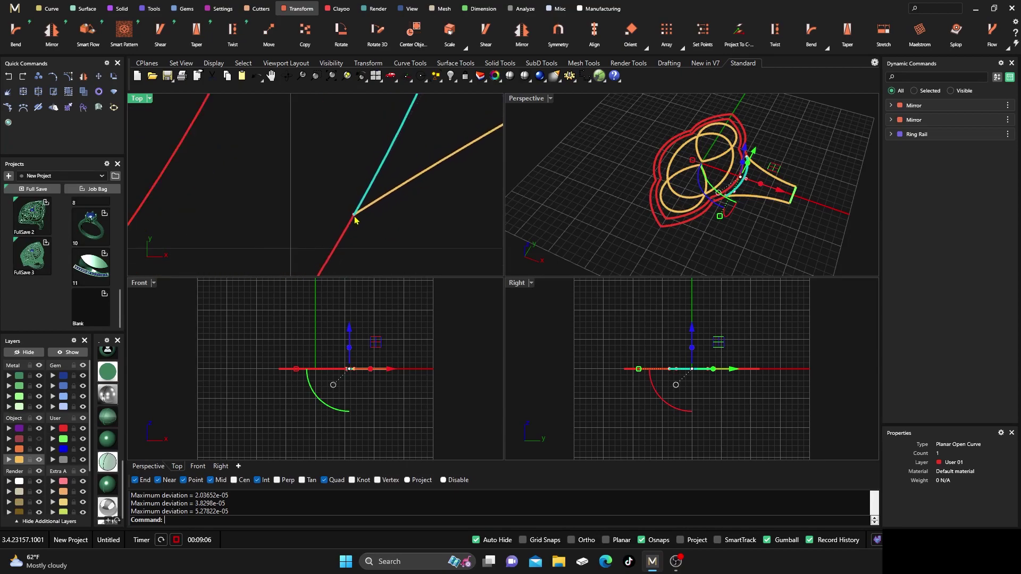
# Step: Deselect the curve and select its three middle control points in the Top view
pyautogui.click(398, 235)
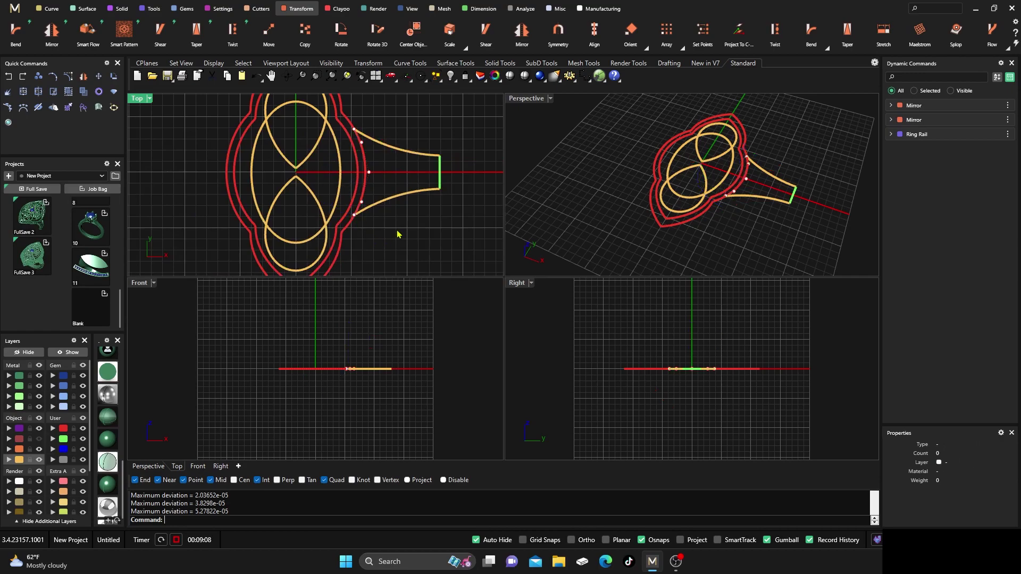
pyautogui.scroll(3, 359, 133)
pyautogui.scroll(2, 355, 139)
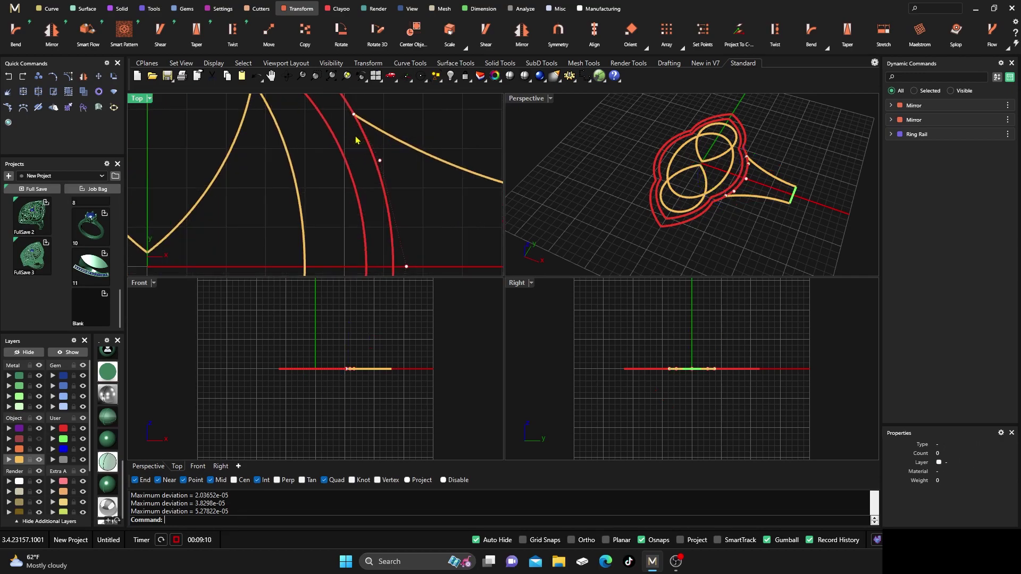
pyautogui.scroll(-5, 362, 139)
pyautogui.scroll(4, 372, 144)
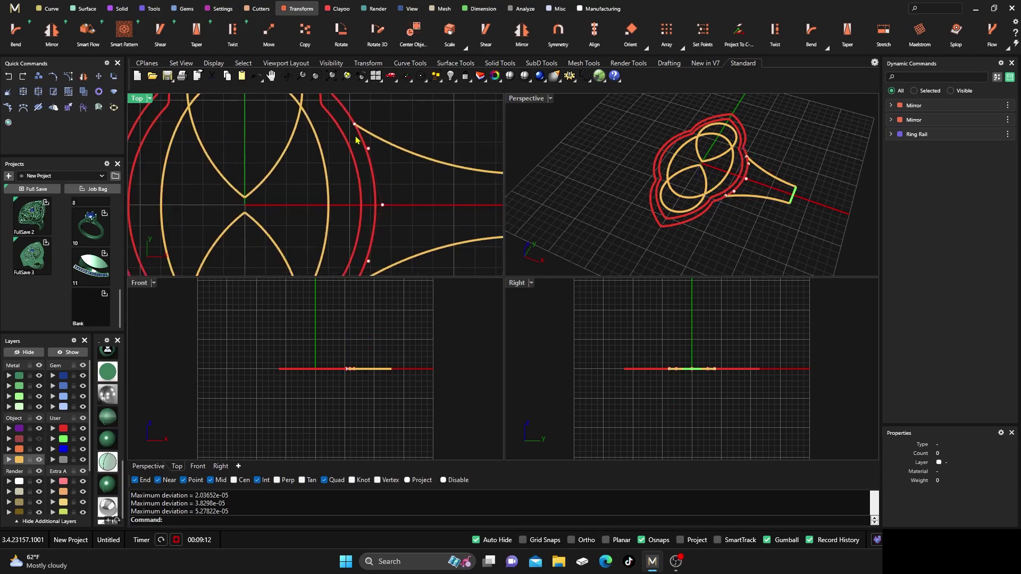
pyautogui.scroll(-3, 384, 215)
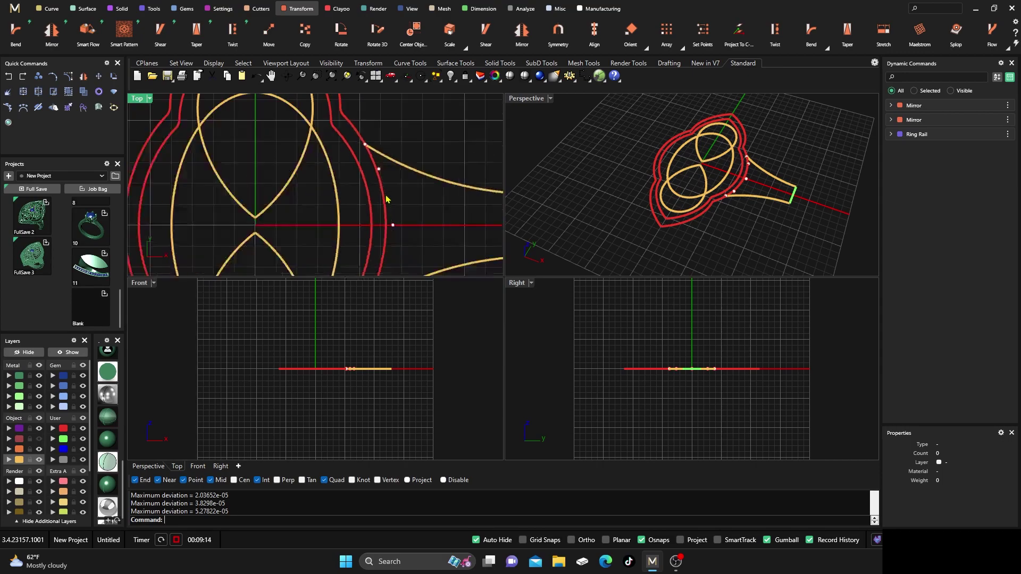
pyautogui.scroll(4, 380, 185)
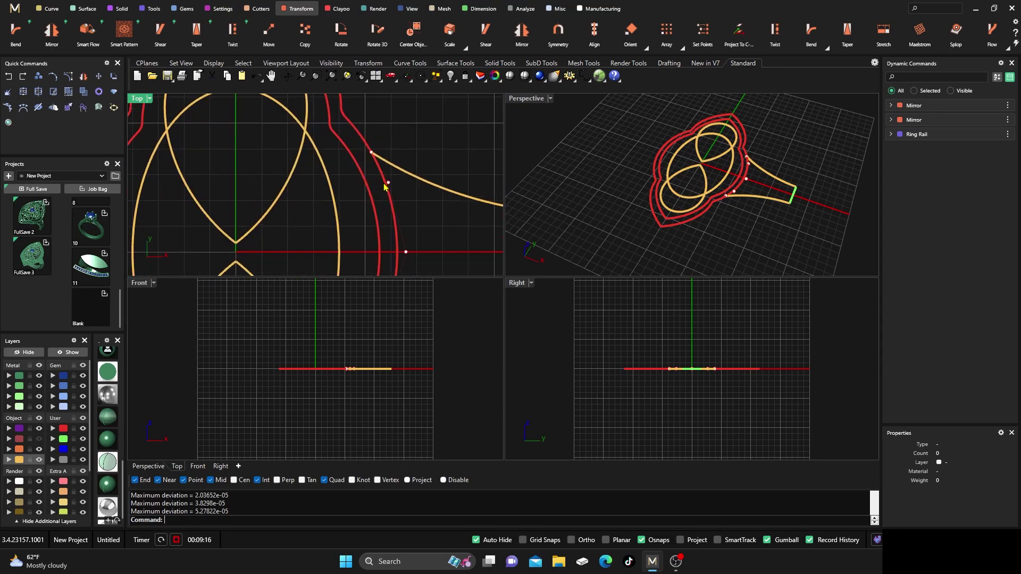
pyautogui.click(388, 183)
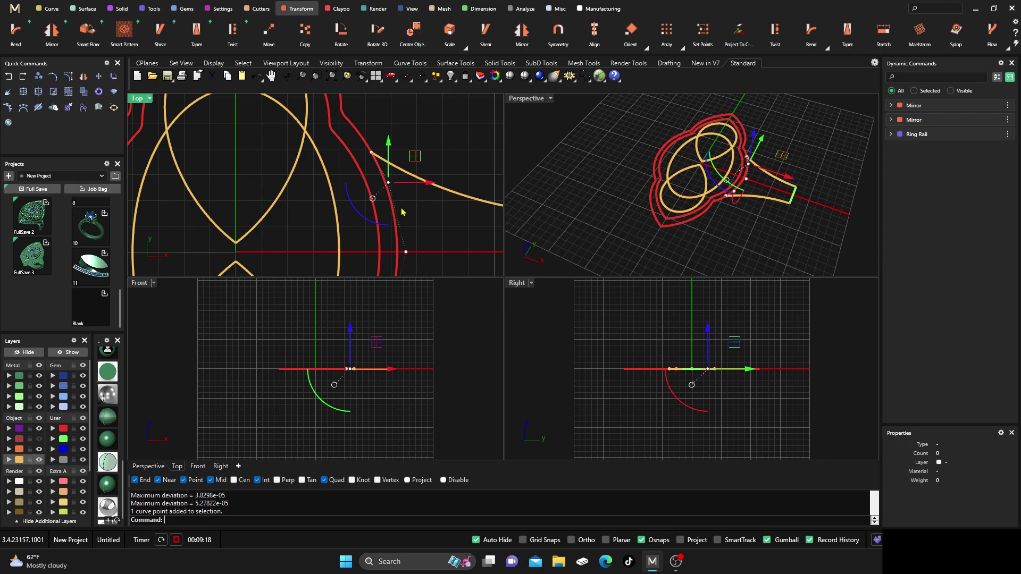
pyautogui.keyDown('shift'); pyautogui.click(406, 252); pyautogui.keyUp('shift')
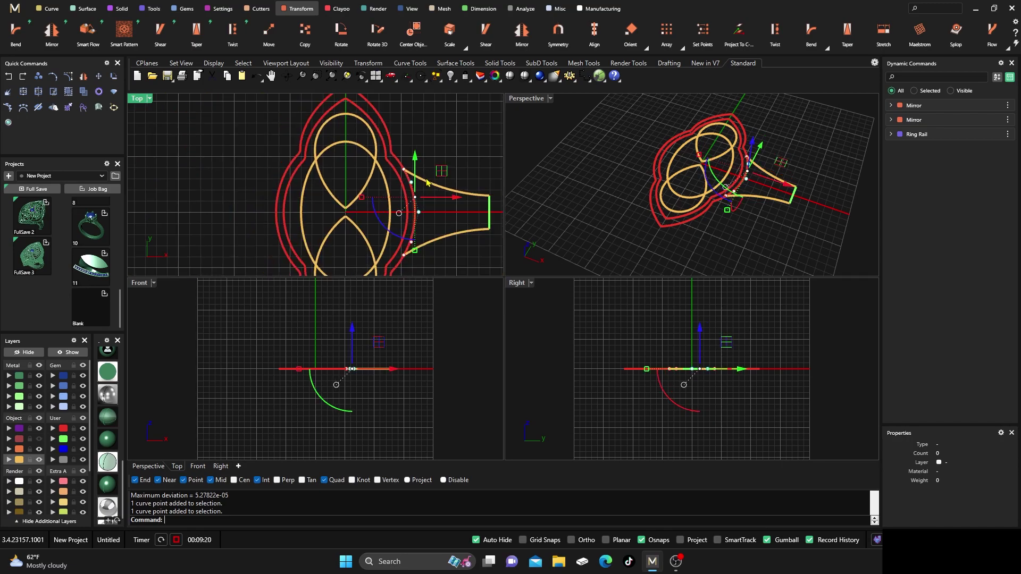
pyautogui.scroll(5, 409, 244)
pyautogui.click(413, 239)
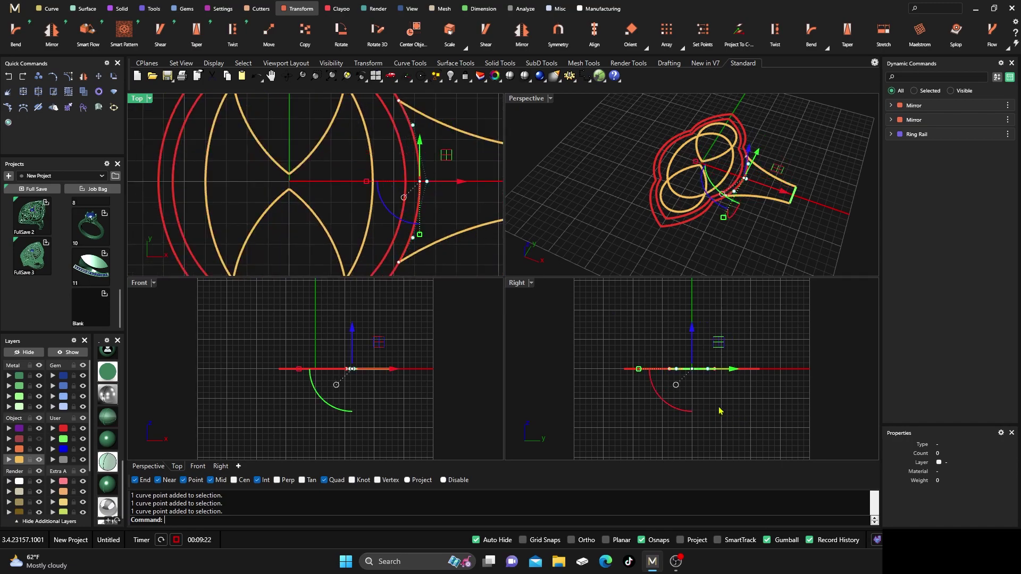
pyautogui.scroll(-2, 693, 379)
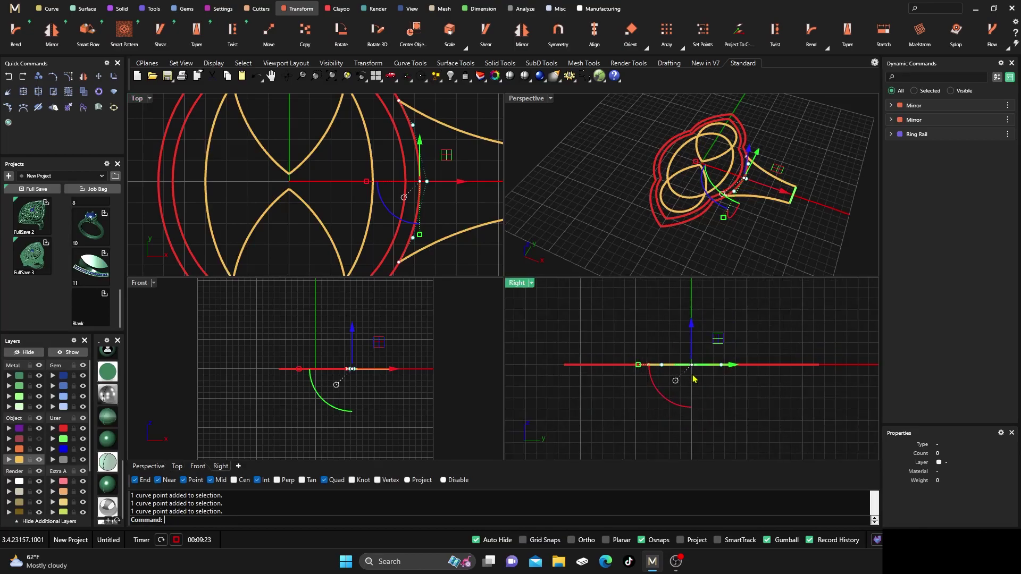
# Step: Lift the selected middle points 2.5 units up into an arch
pyautogui.click(691, 323)
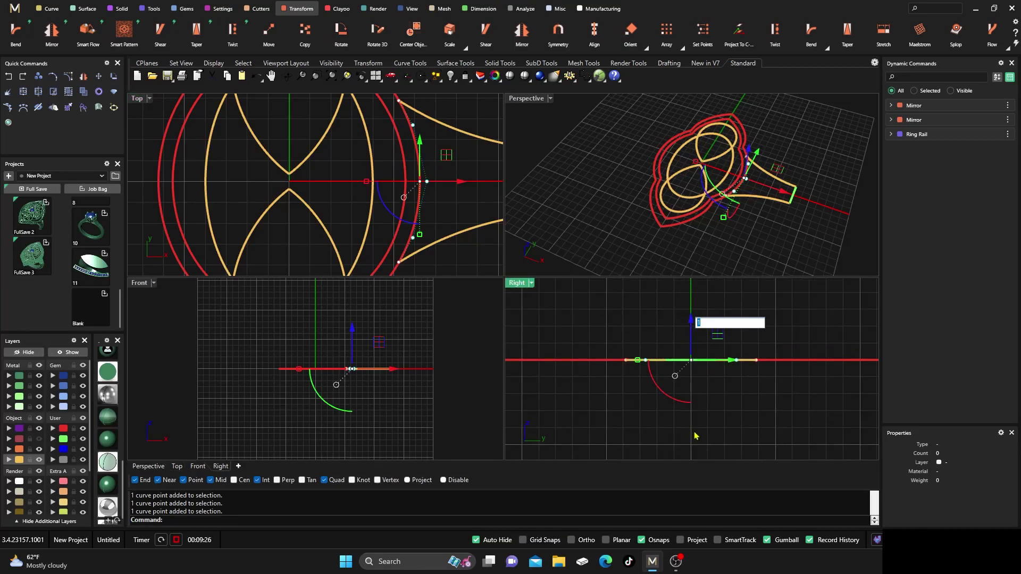
pyautogui.write('2.5')
pyautogui.press('Return')
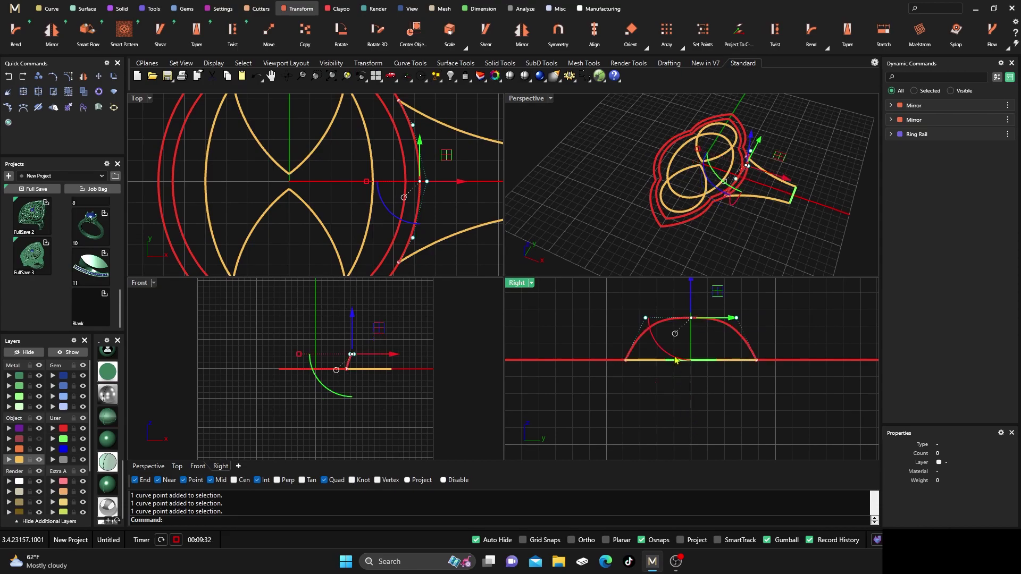
pyautogui.click(668, 303)
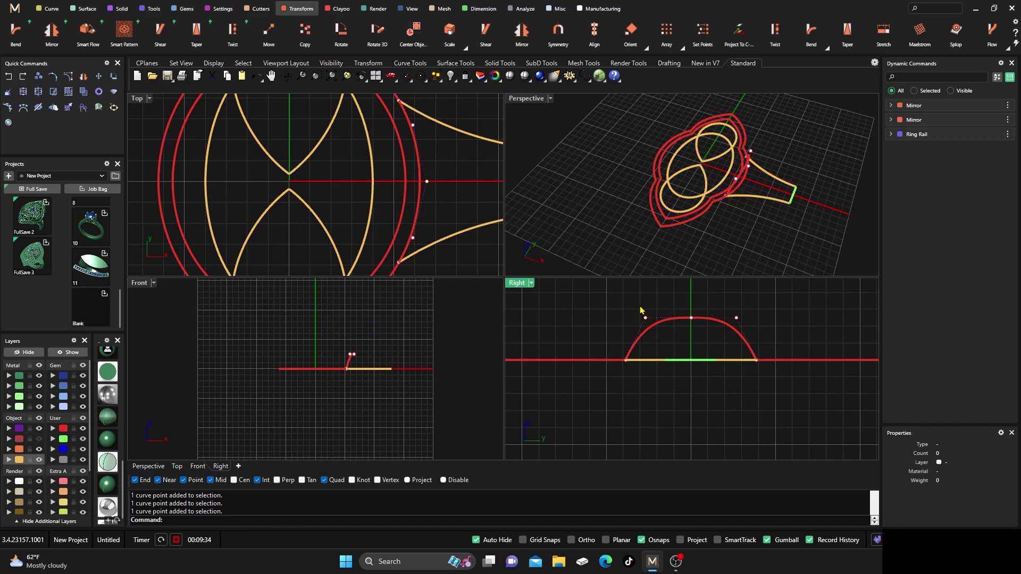
# Step: Lower the arch's two upper side points and scale them closer together
pyautogui.moveTo(638, 307); pyautogui.dragTo(664, 332)
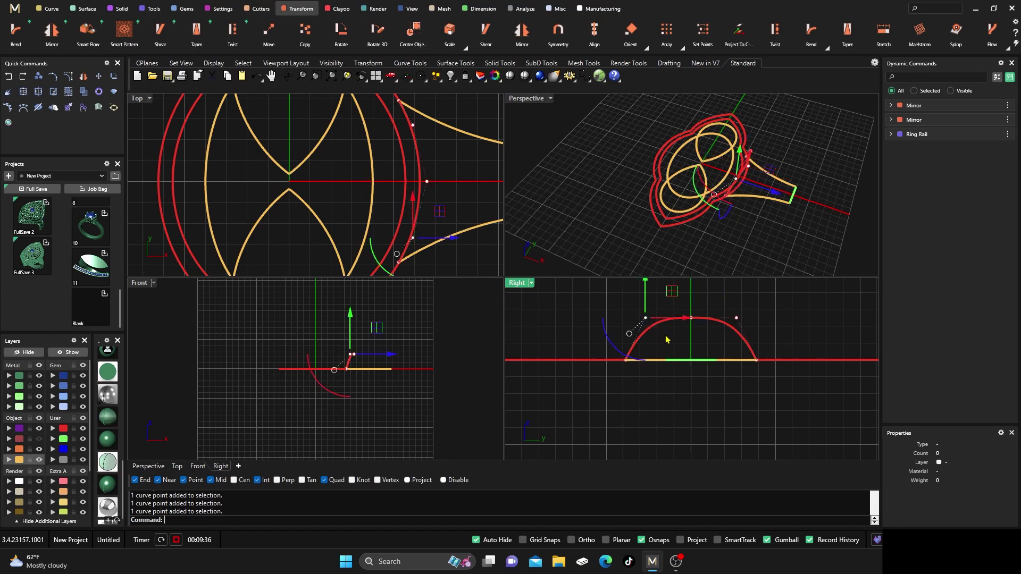
pyautogui.keyDown('shift'); pyautogui.moveTo(723, 306); pyautogui.dragTo(752, 335); pyautogui.keyUp('shift')
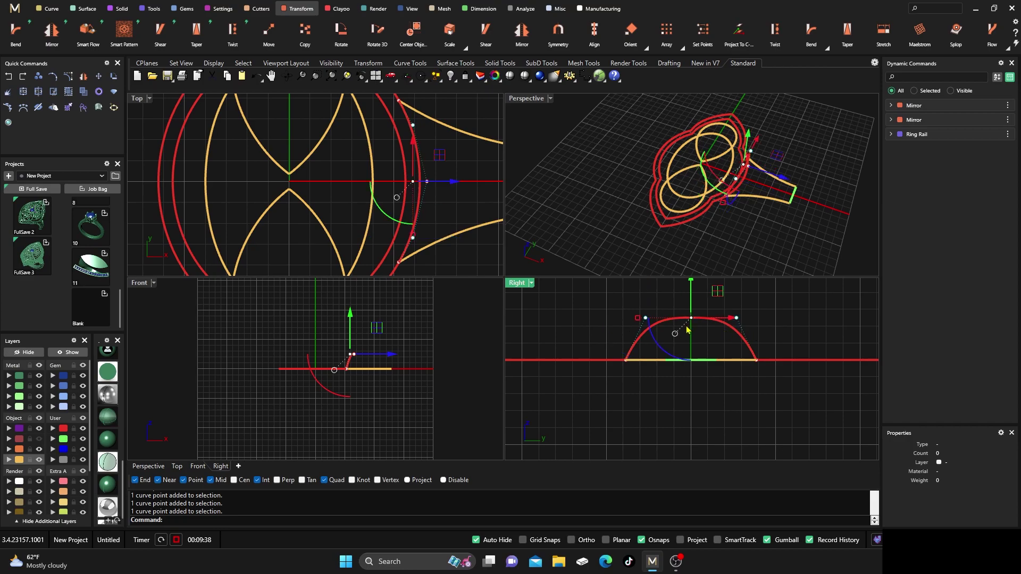
pyautogui.moveTo(690, 290); pyautogui.dragTo(691, 297)
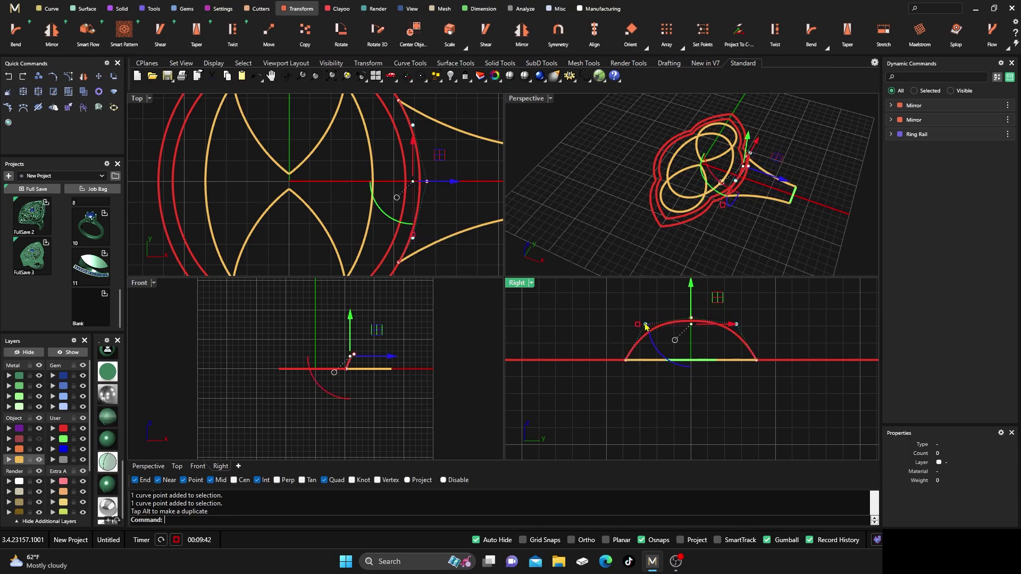
pyautogui.moveTo(638, 324); pyautogui.dragTo(629, 325)
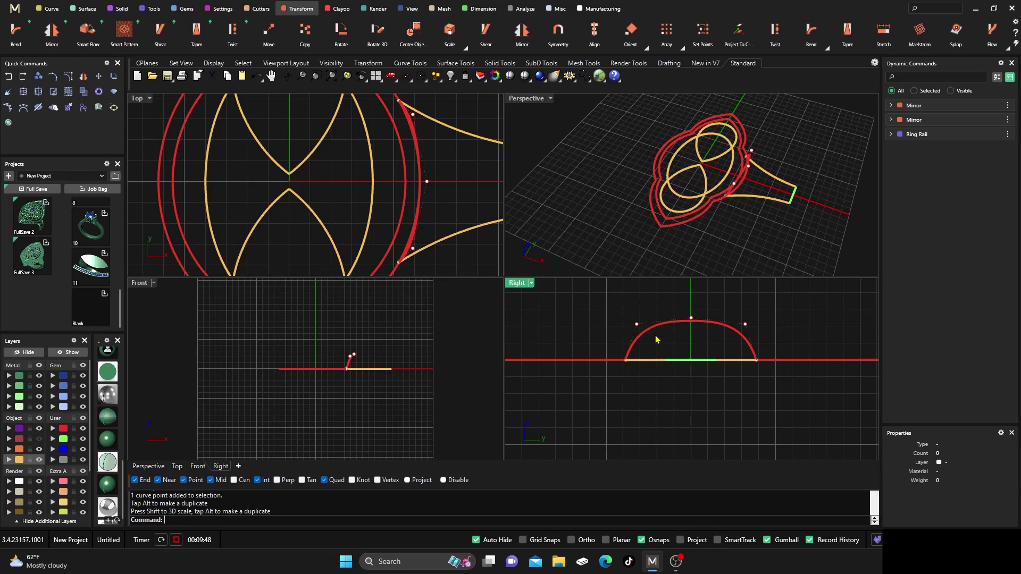
pyautogui.click(691, 319)
# Step: Raise the arch's top point twice, then lower its three upper points slightly into an even dome
pyautogui.moveTo(691, 308); pyautogui.dragTo(691, 293)
pyautogui.click(662, 298)
pyautogui.click(691, 309)
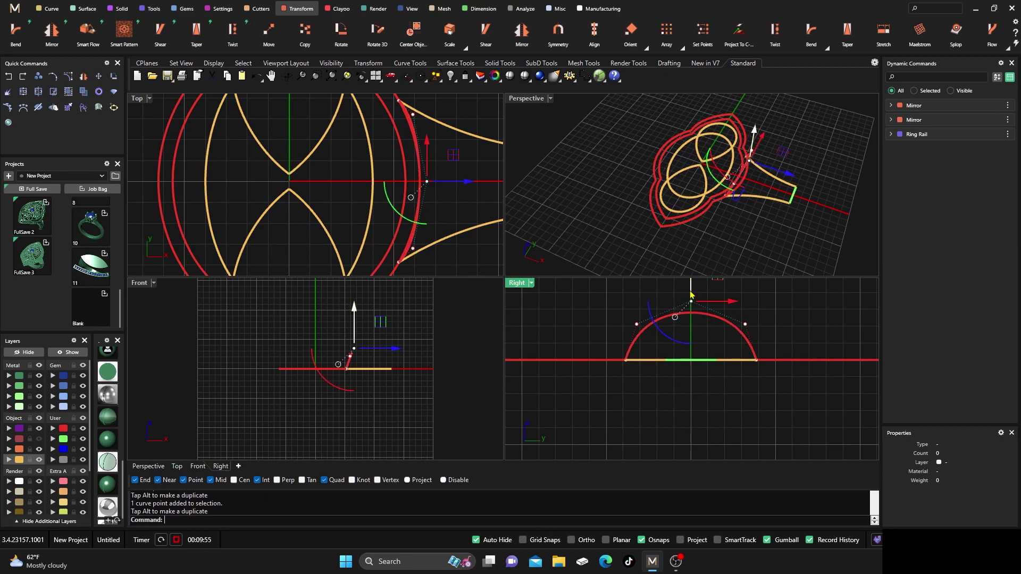
pyautogui.click(632, 312)
pyautogui.moveTo(618, 304); pyautogui.dragTo(762, 342)
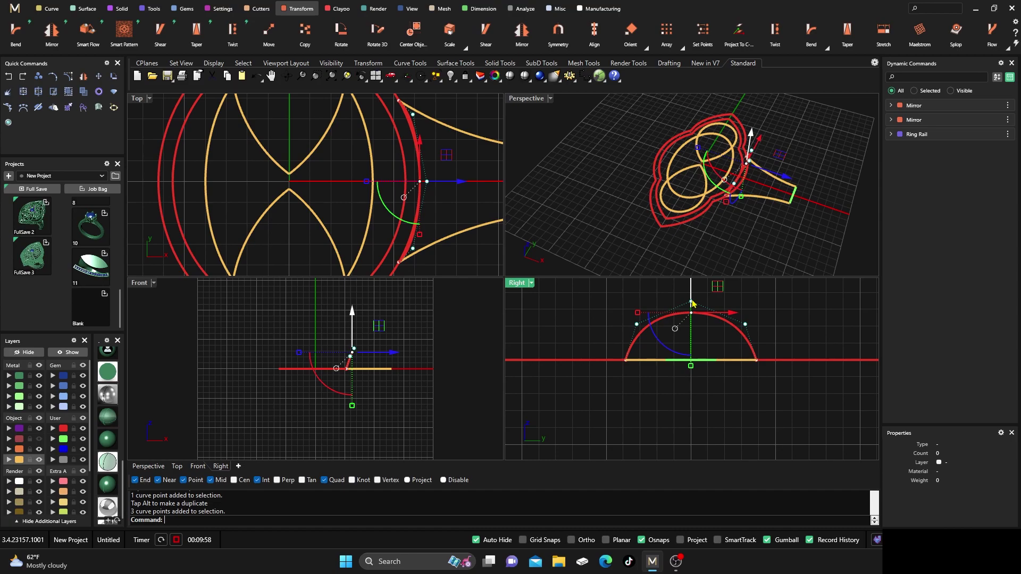
pyautogui.moveTo(690, 291); pyautogui.dragTo(692, 296)
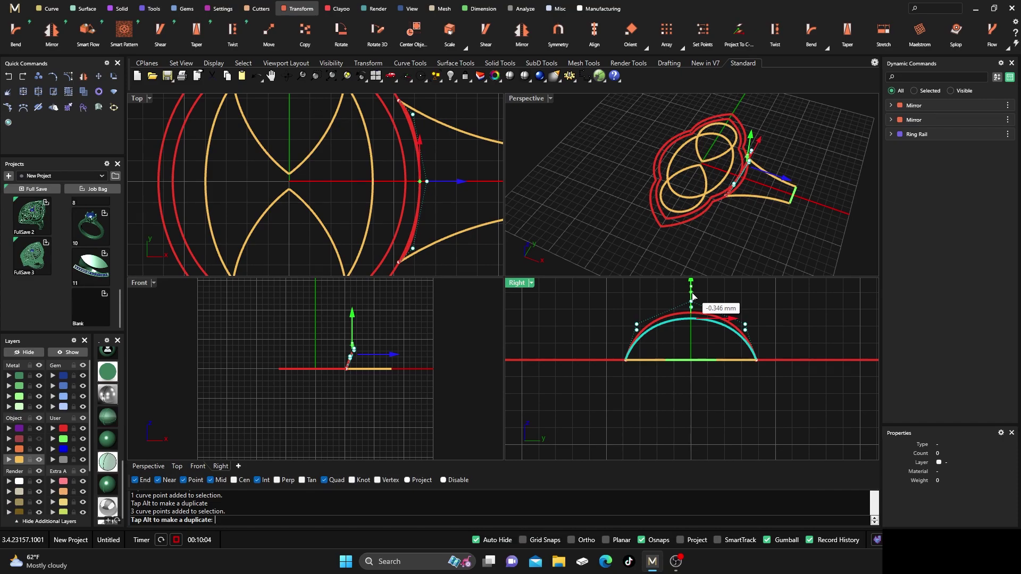
pyautogui.moveTo(693, 296); pyautogui.dragTo(691, 296)
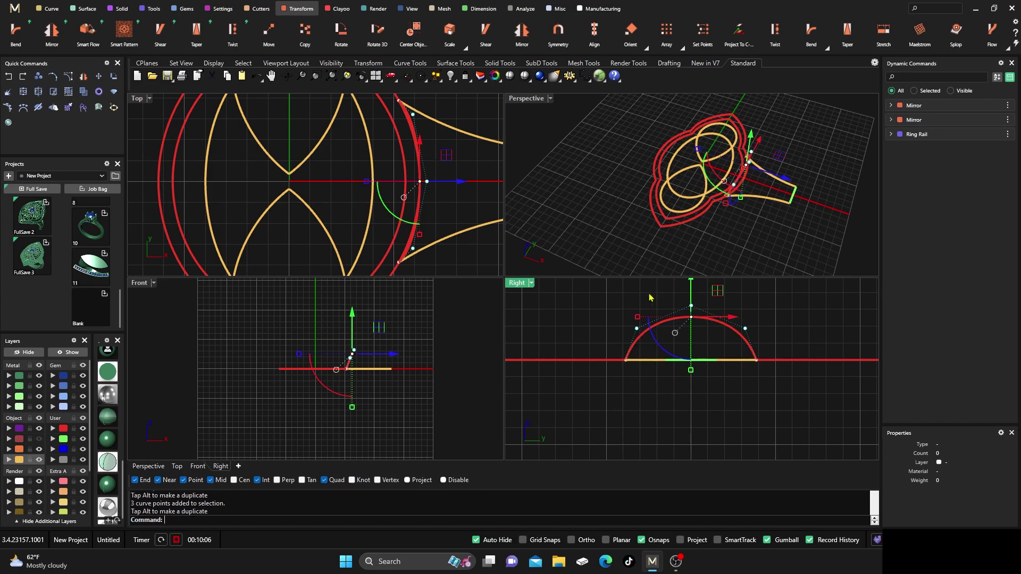
pyautogui.click(647, 310)
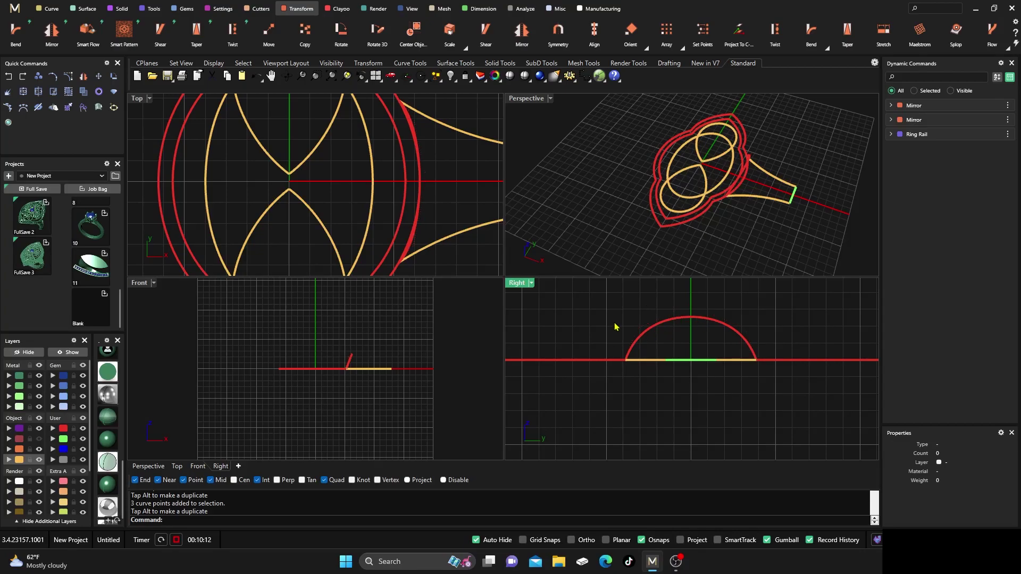
# Step: Show the red profile curve's points and shift three of them left toward the ring top
pyautogui.click(673, 329)
pyautogui.scroll(5, 437, 160)
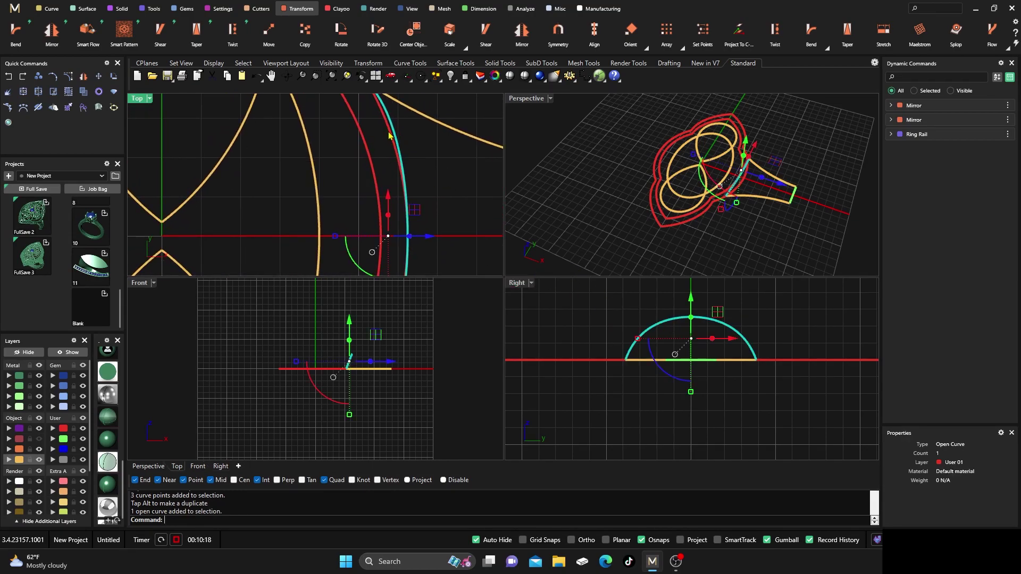
pyautogui.scroll(-5, 393, 171)
pyautogui.scroll(5, 386, 228)
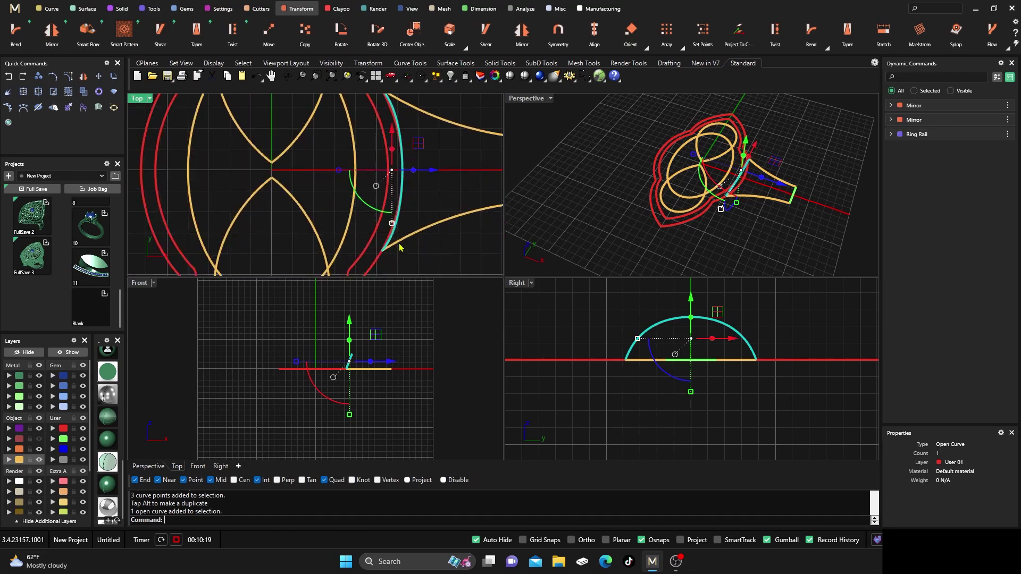
pyautogui.scroll(-3, 401, 224)
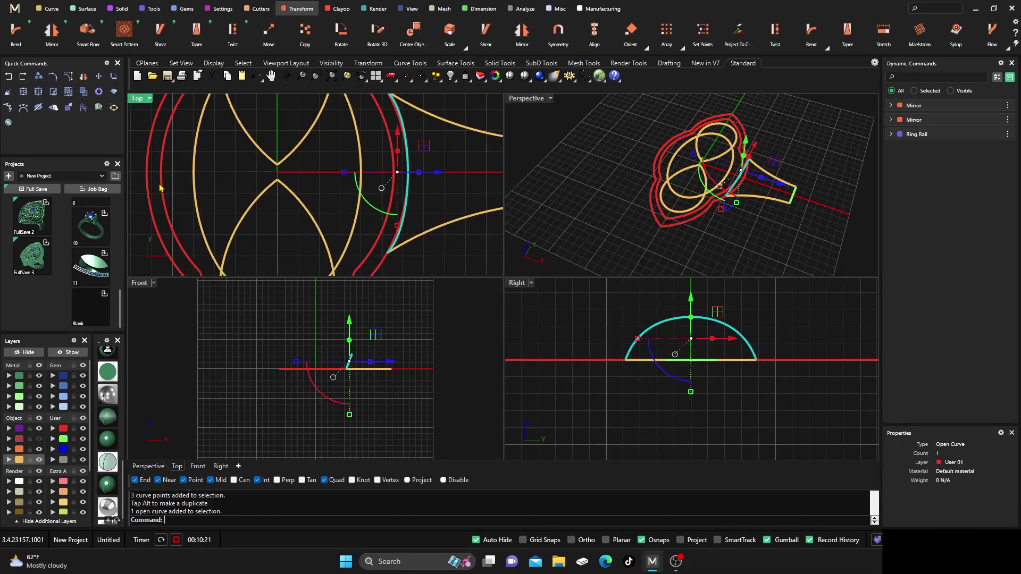
pyautogui.click(68, 92)
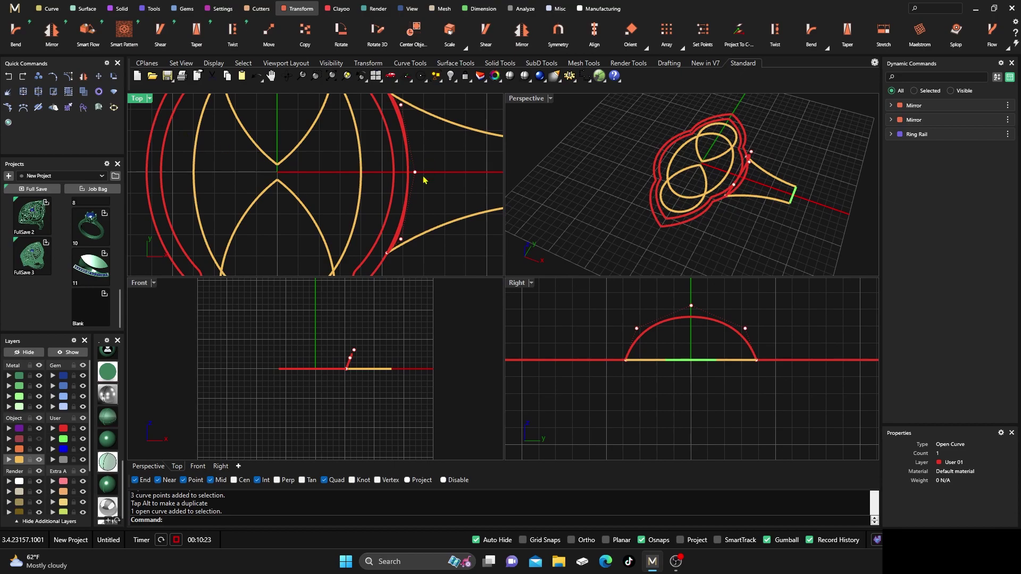
pyautogui.click(401, 242)
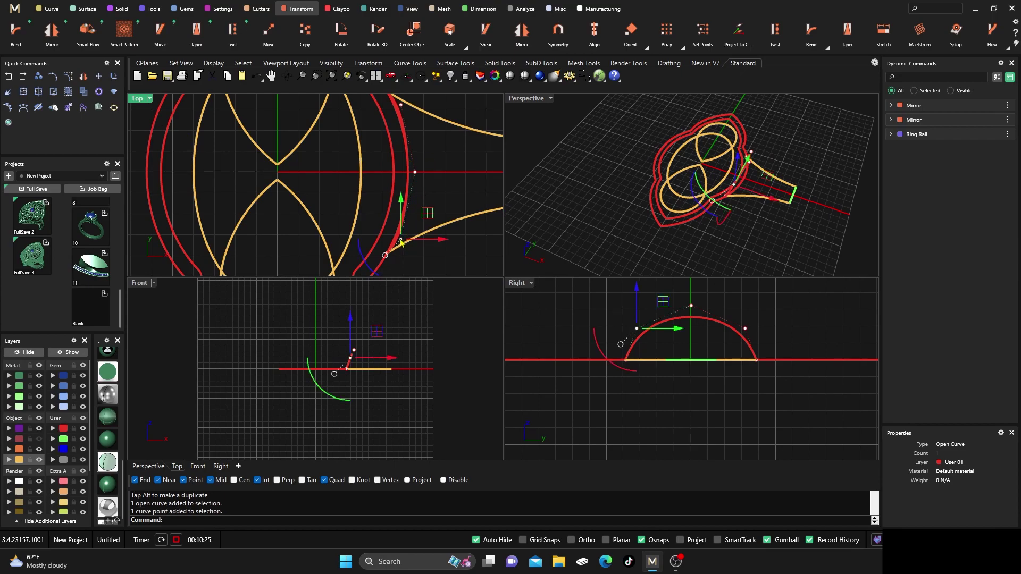
pyautogui.keyDown('shift'); pyautogui.click(414, 173); pyautogui.keyUp('shift')
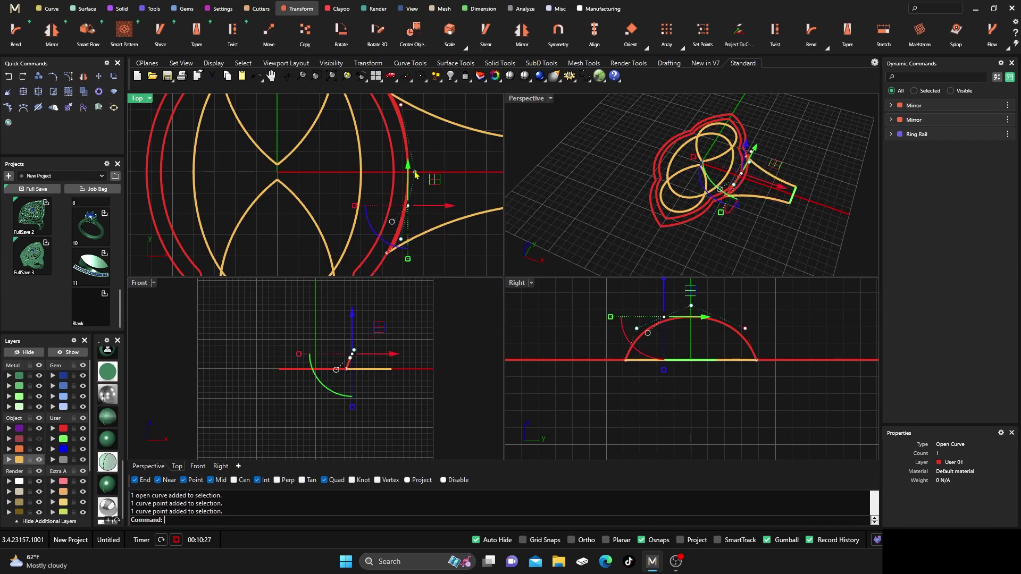
pyautogui.keyDown('shift'); pyautogui.click(401, 105); pyautogui.keyUp('shift')
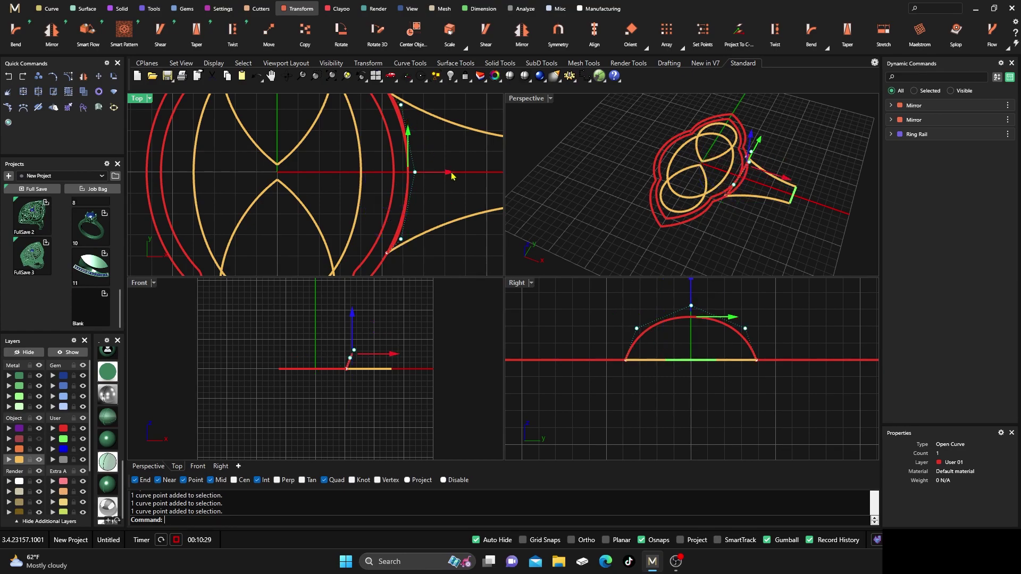
pyautogui.moveTo(451, 175); pyautogui.dragTo(440, 172)
pyautogui.click(440, 205)
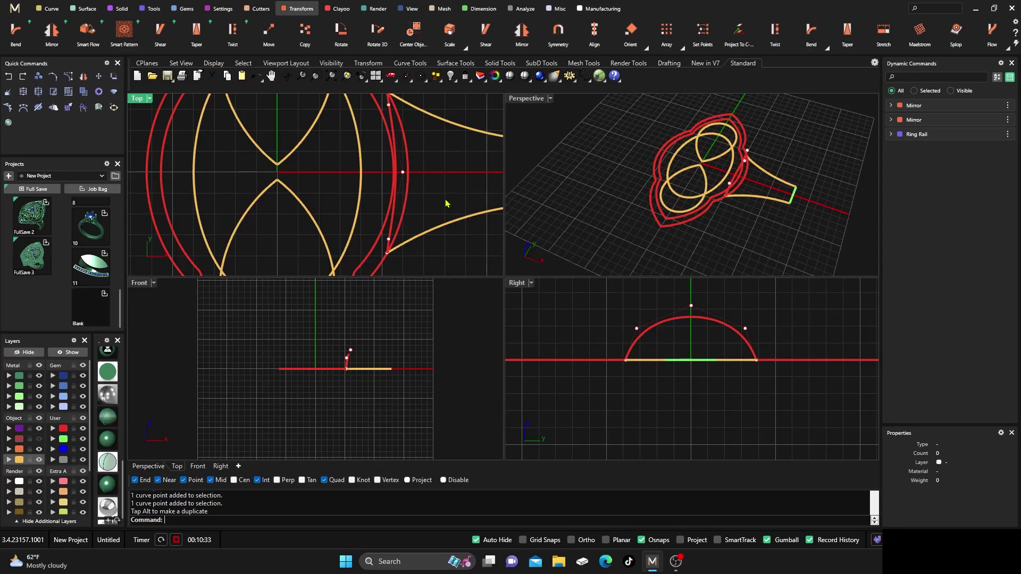
# Step: Delete the short green crossbar at the shank end of the yellow arcs in Perspective
pyautogui.doubleClick(522, 99)
pyautogui.scroll(-3, 460, 260)
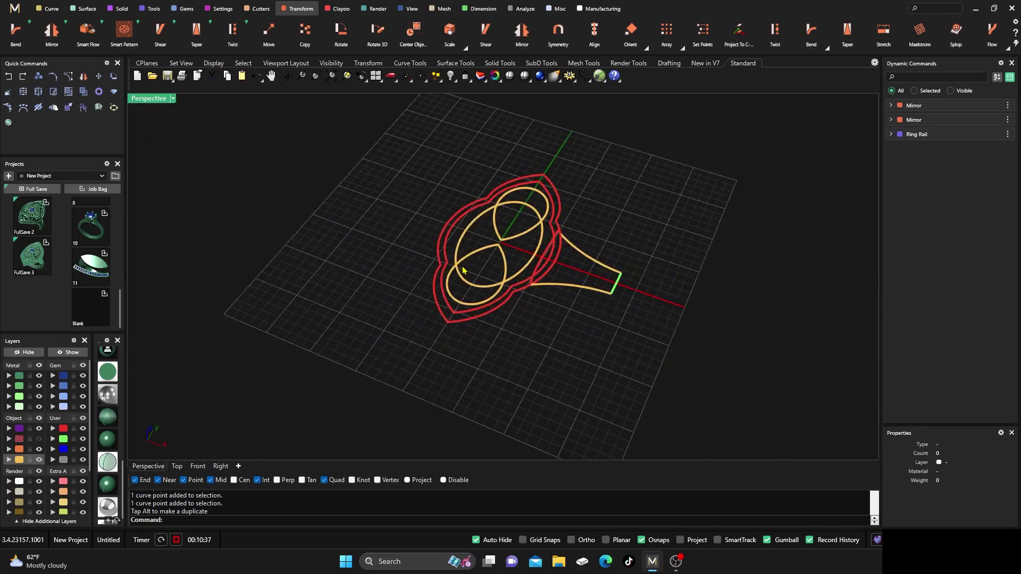
pyautogui.moveTo(451, 248); pyautogui.dragTo(457, 250, button='right')
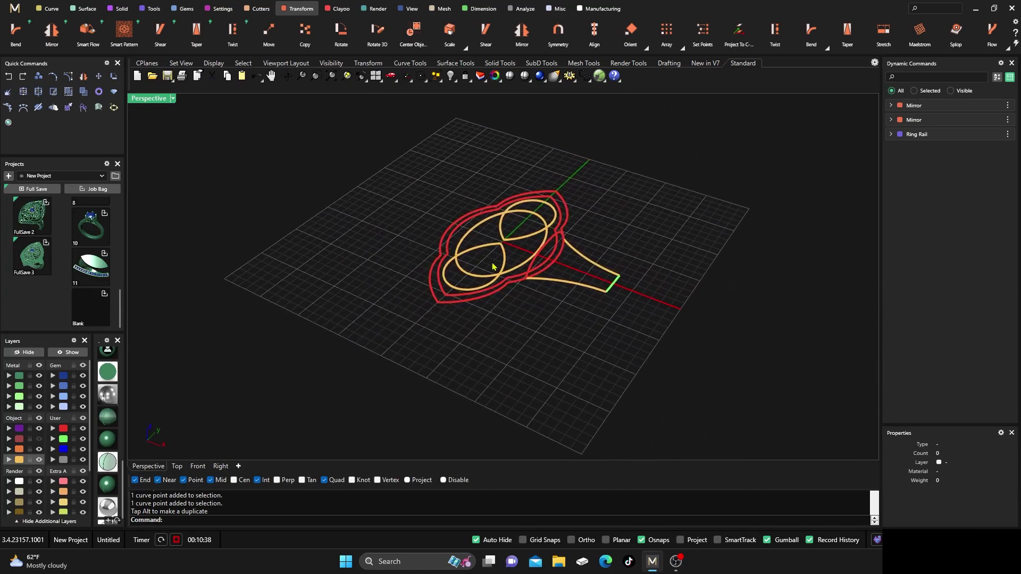
pyautogui.click(612, 287)
pyautogui.press('Delete')
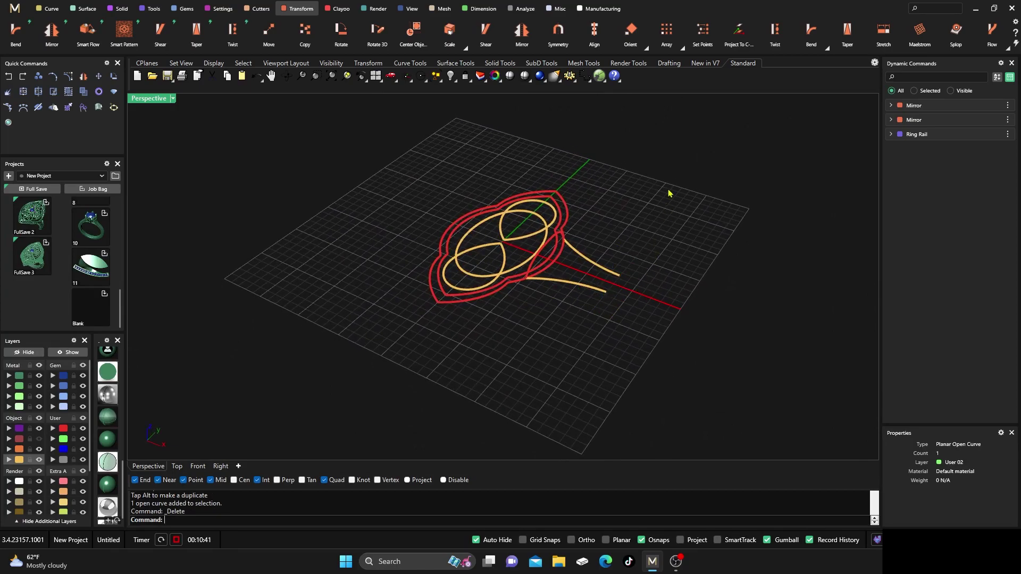
pyautogui.click(47, 10)
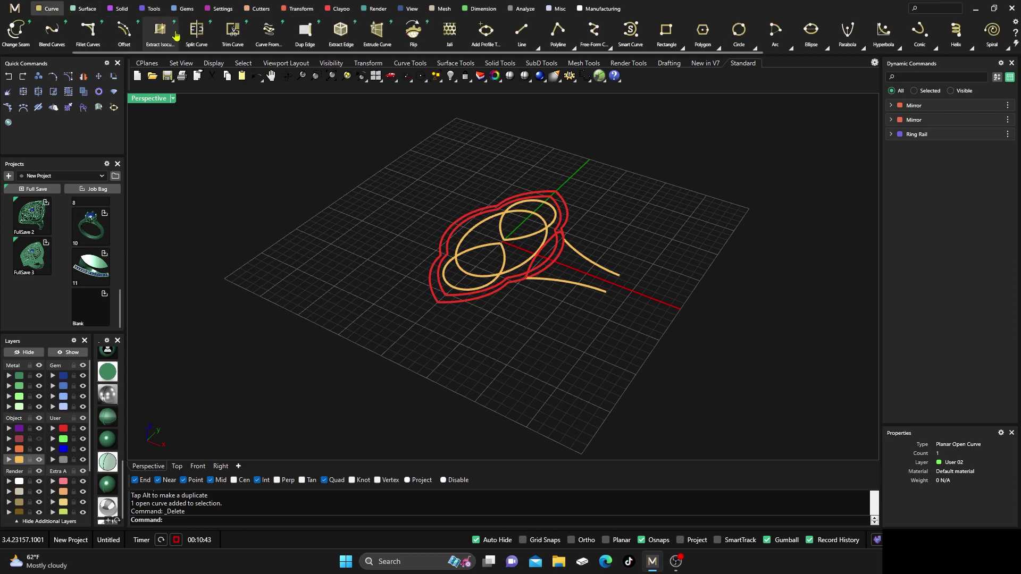
# Step: Draw a start-end-direction arc between the two open shank ends, bowing upward in the Right view
pyautogui.click(791, 47)
pyautogui.click(783, 94)
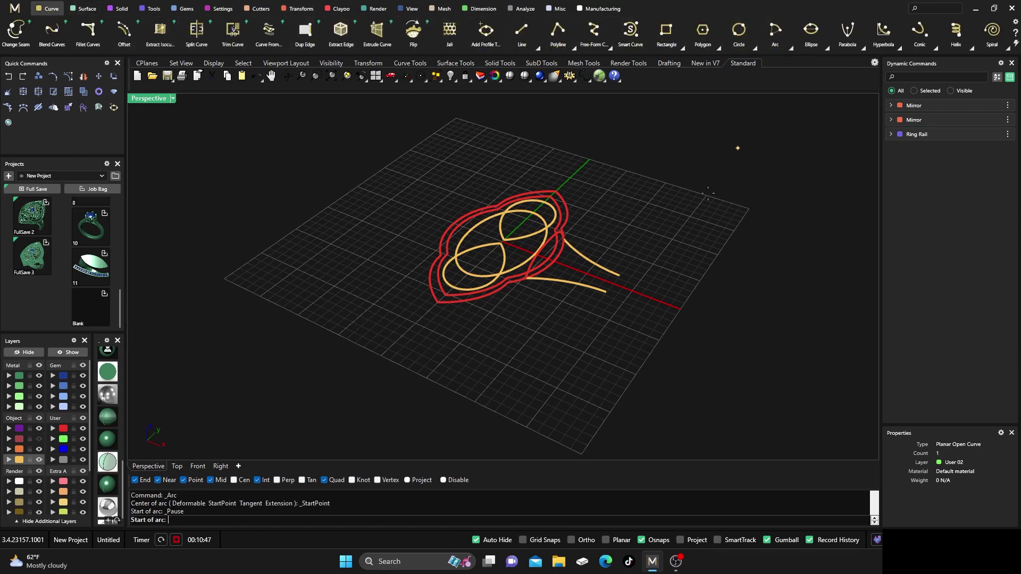
pyautogui.click(606, 291)
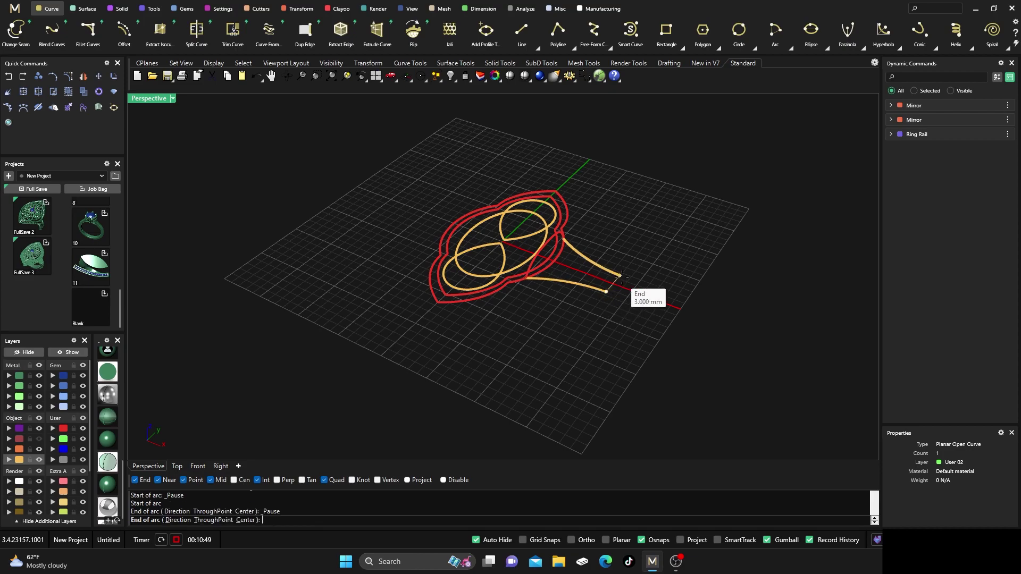
pyautogui.click(610, 282)
pyautogui.doubleClick(149, 99)
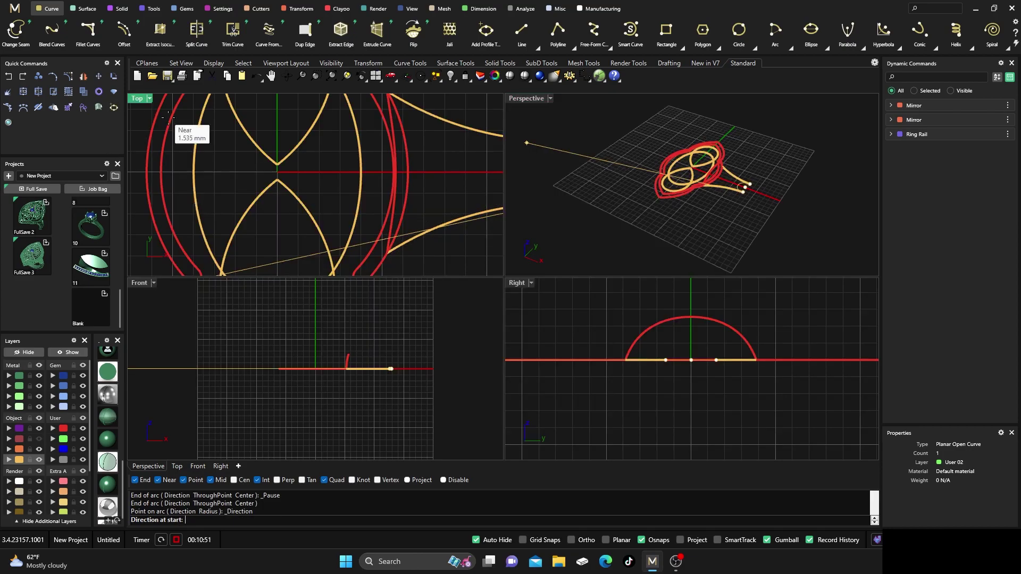
pyautogui.click(665, 340)
pyautogui.click(683, 338)
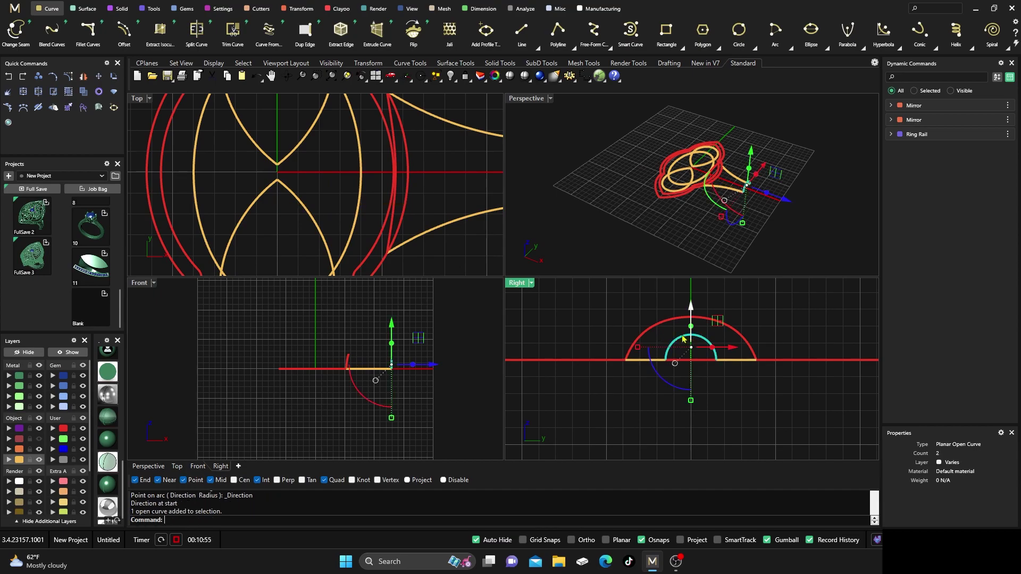
pyautogui.scroll(5, 689, 357)
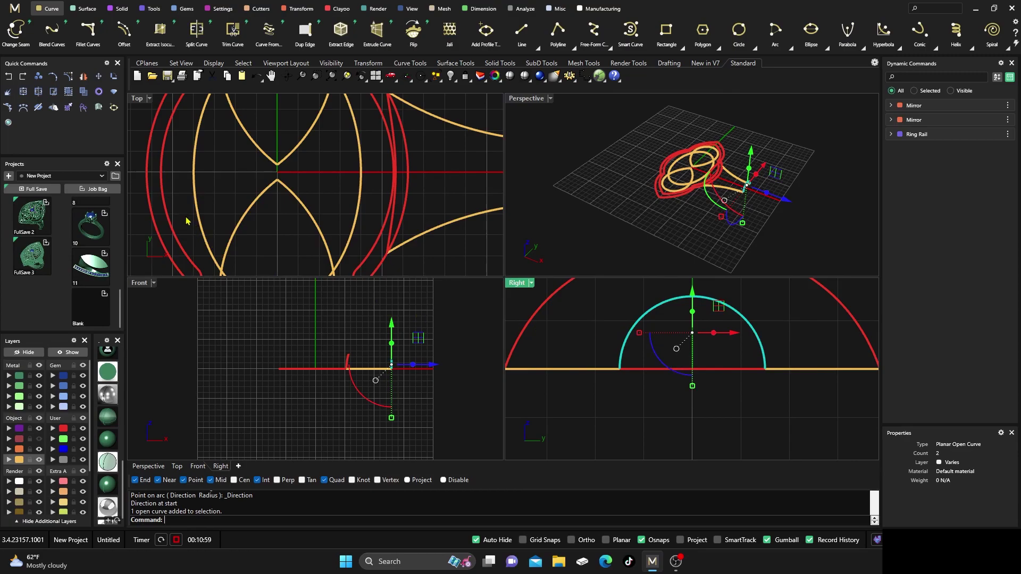
# Step: Raise the small arc's top control points to make it taller
pyautogui.click(69, 77)
pyautogui.moveTo(682, 353); pyautogui.dragTo(667, 386, button='right')
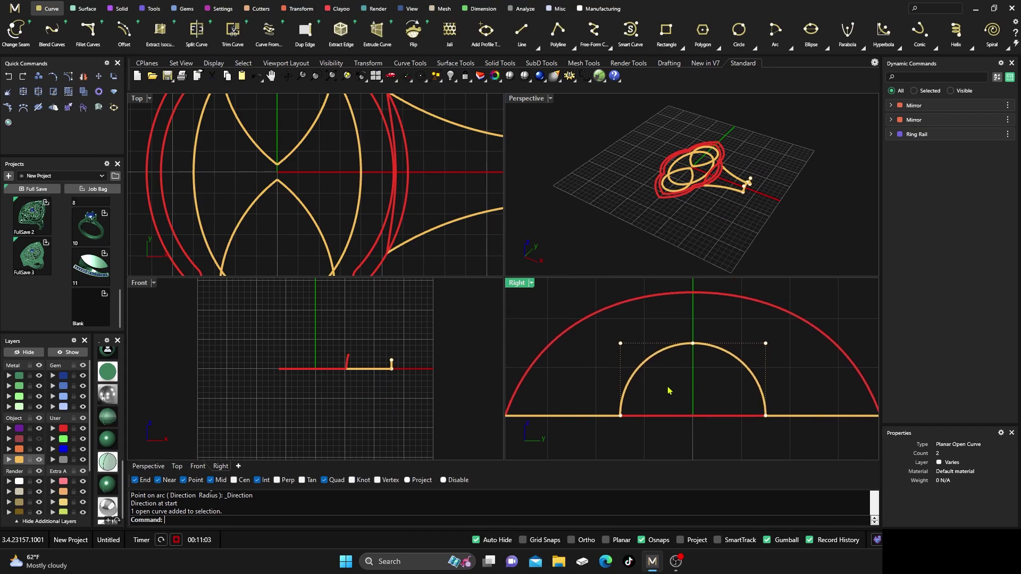
pyautogui.moveTo(604, 330); pyautogui.dragTo(794, 361)
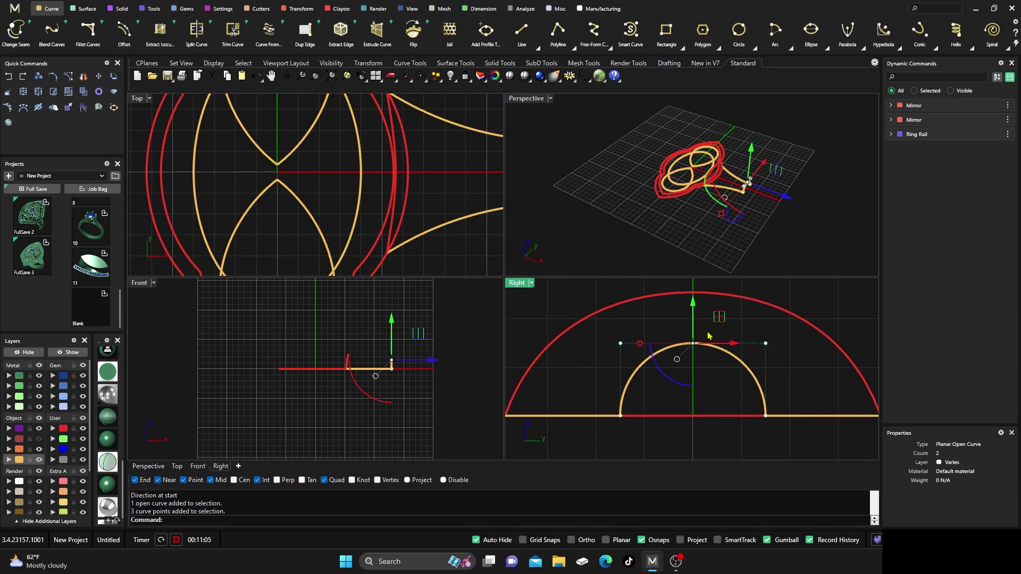
pyautogui.moveTo(696, 329); pyautogui.dragTo(698, 293)
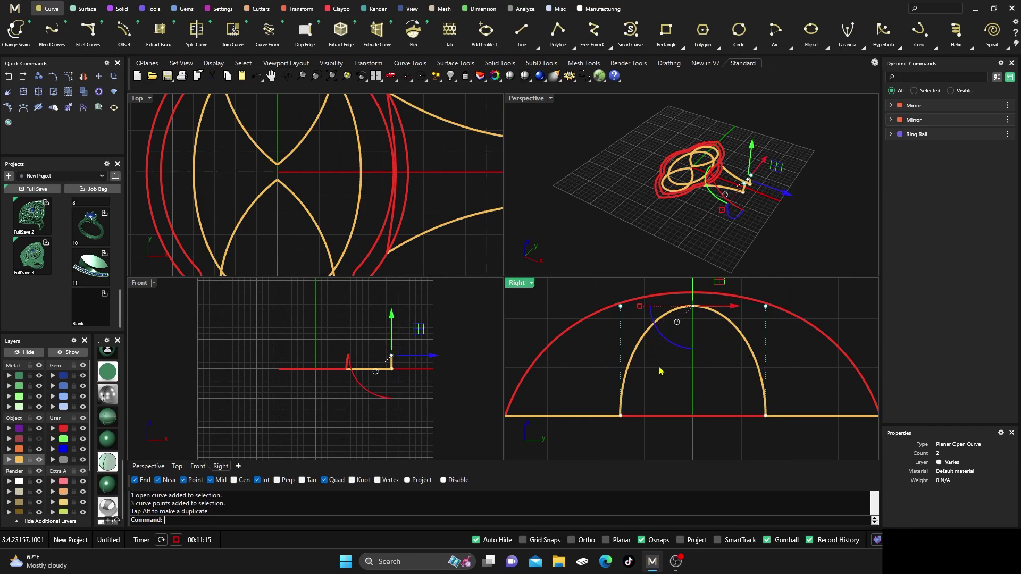
# Step: Select the arch and run Rebuild, set to 5 points at degree 3
pyautogui.click(643, 345)
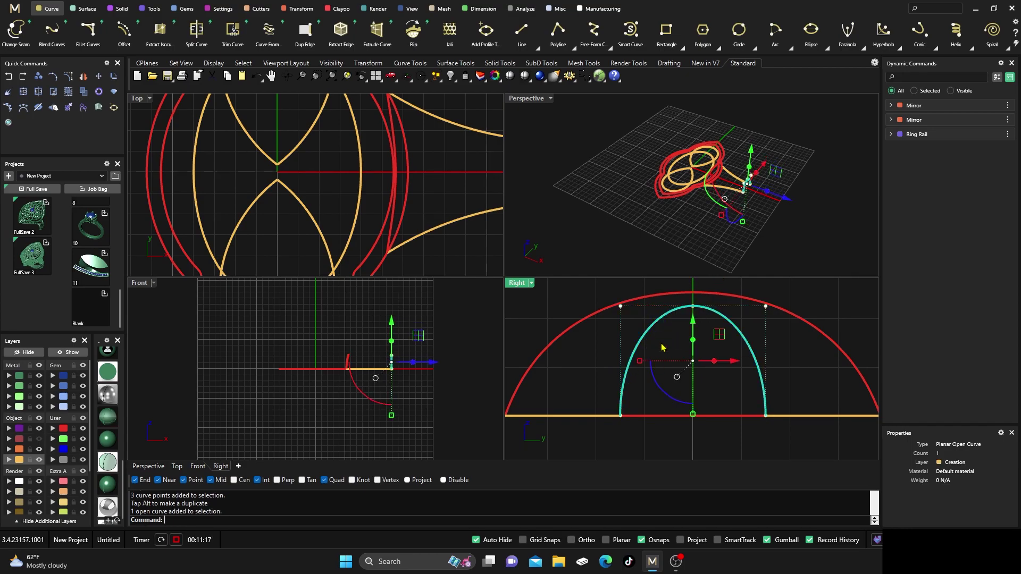
pyautogui.write('Rebuild')
pyautogui.press('Return')
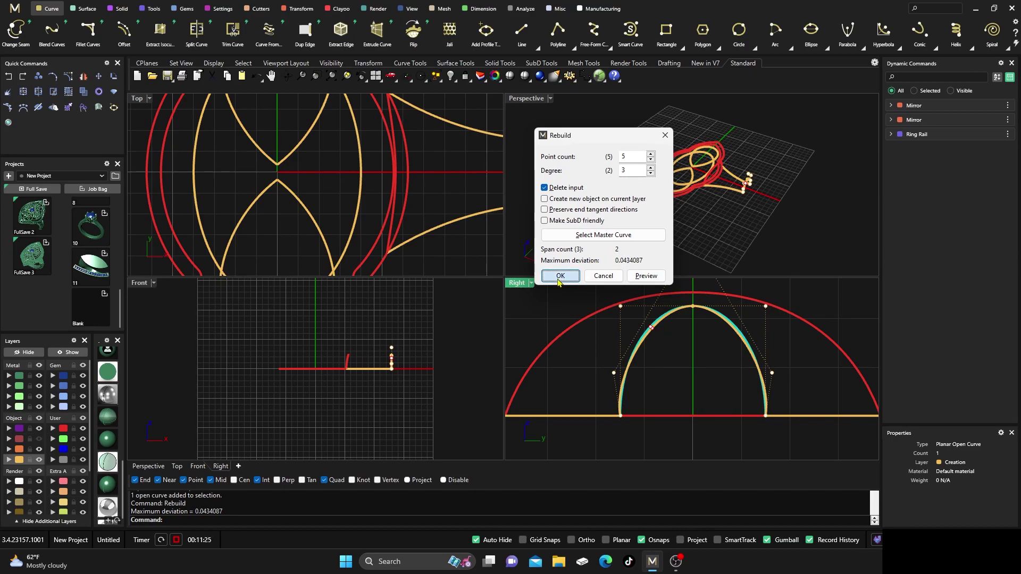
# Step: Confirm the 5-point, degree-3 rebuild and pull the arch's side points inward
pyautogui.click(560, 276)
pyautogui.click(597, 368)
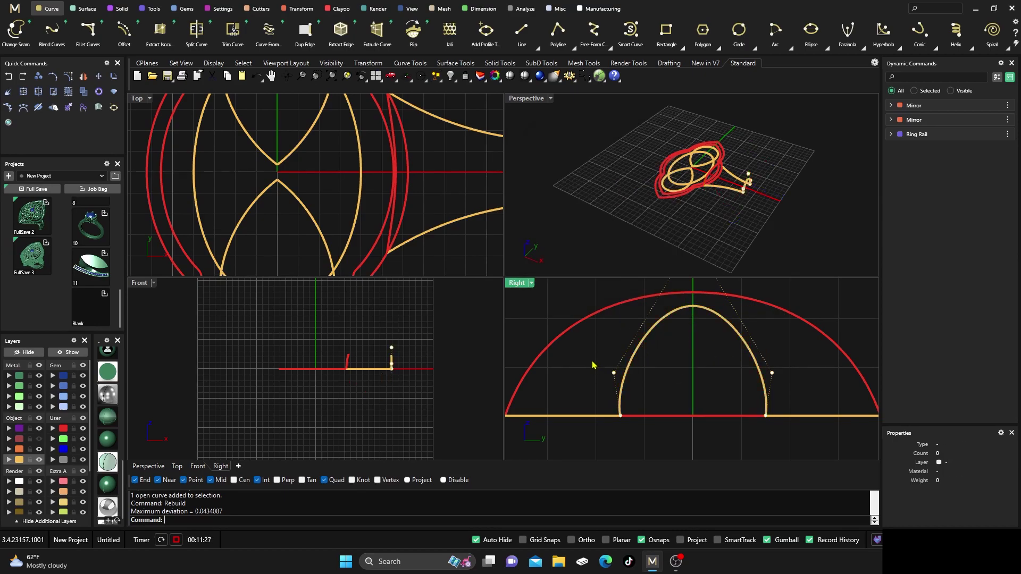
pyautogui.moveTo(592, 359); pyautogui.dragTo(802, 390)
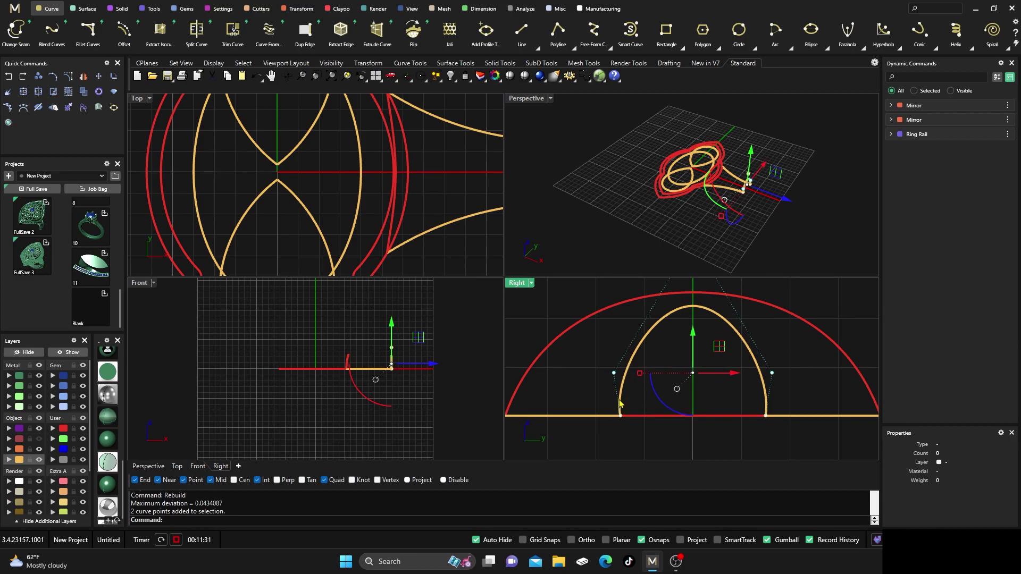
pyautogui.moveTo(639, 373); pyautogui.dragTo(685, 303)
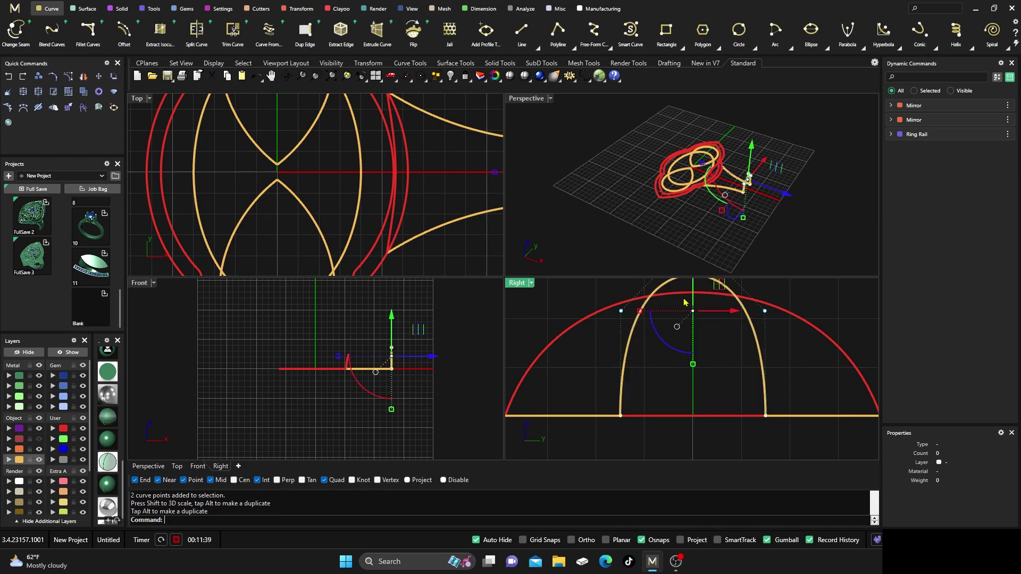
# Step: Lower the arch's three top control points so it sits inside the red arch
pyautogui.scroll(3, 665, 404)
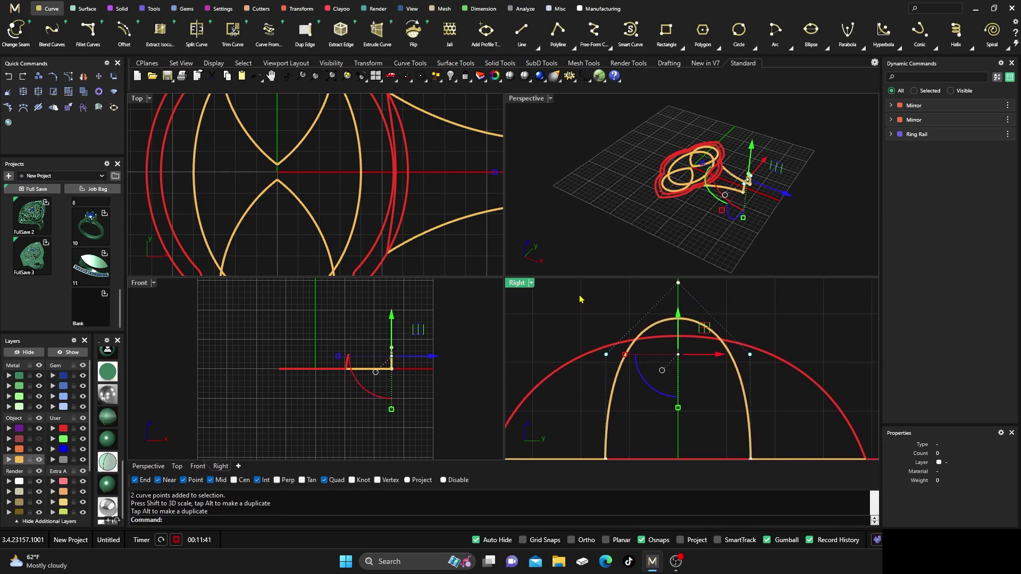
pyautogui.moveTo(580, 300); pyautogui.dragTo(604, 334, button='right')
pyautogui.moveTo(579, 296); pyautogui.dragTo(772, 387)
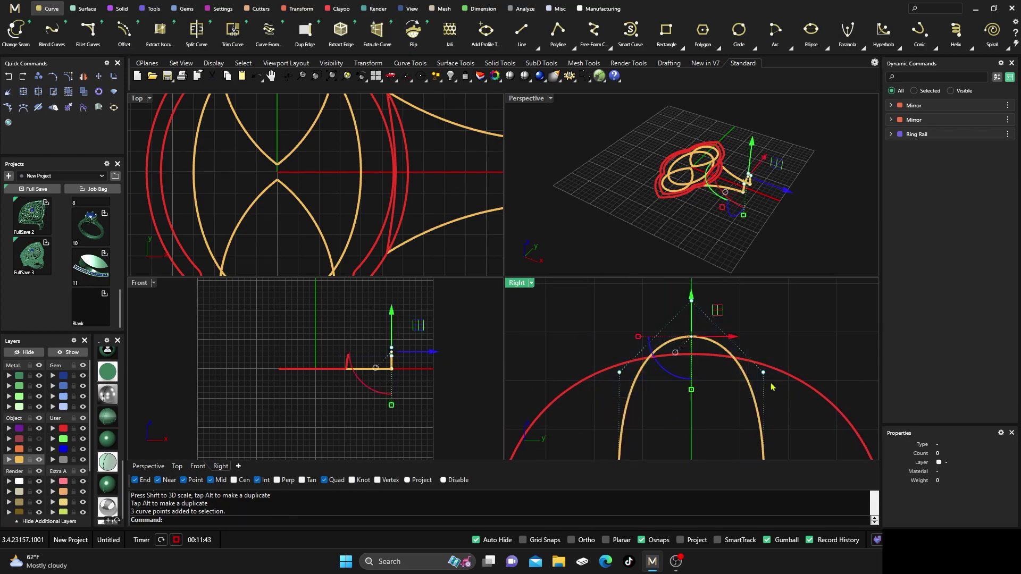
pyautogui.moveTo(694, 299); pyautogui.dragTo(693, 326)
pyautogui.press('Escape')
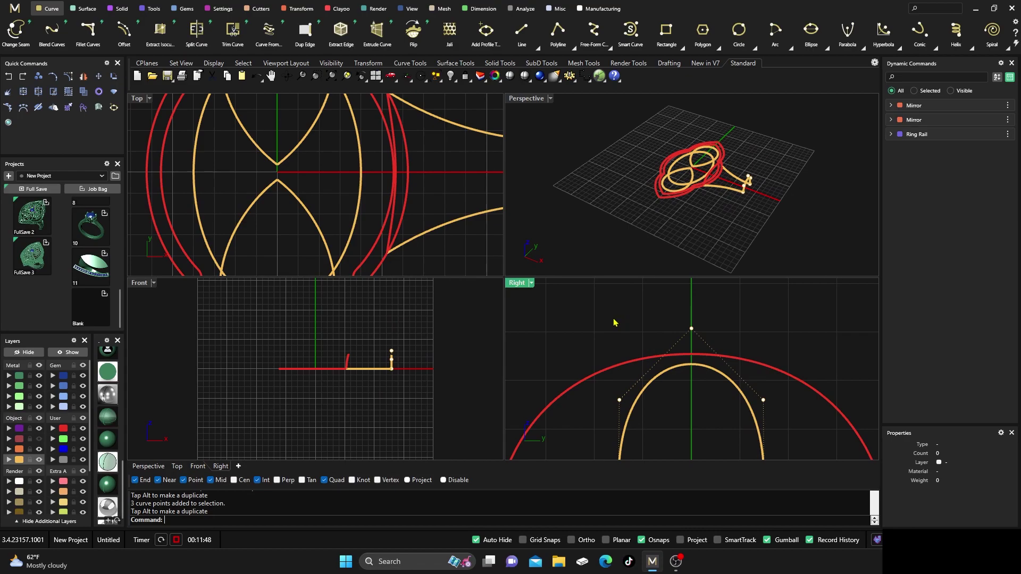
pyautogui.doubleClick(521, 283)
pyautogui.scroll(-3, 555, 313)
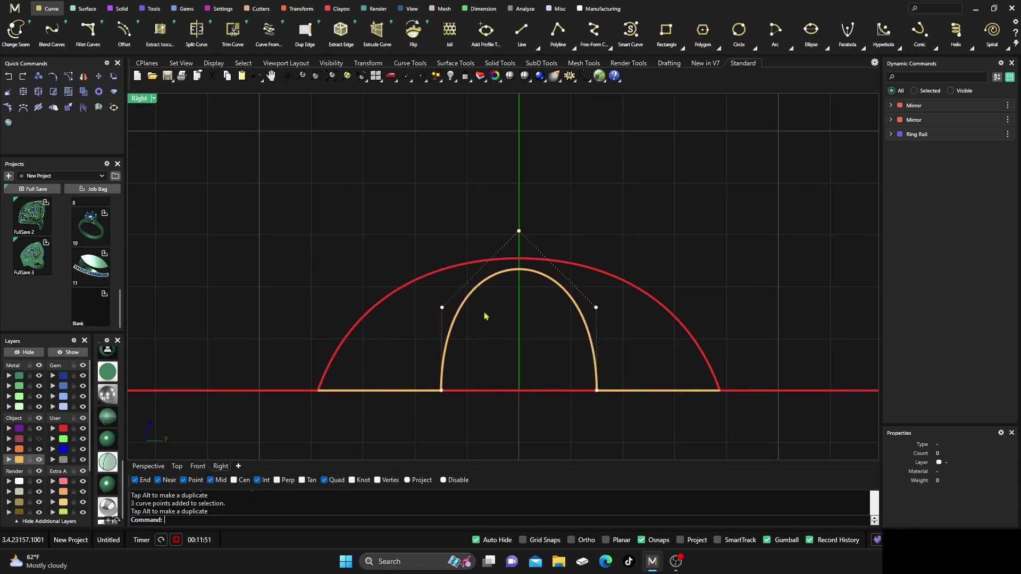
pyautogui.scroll(3, 441, 379)
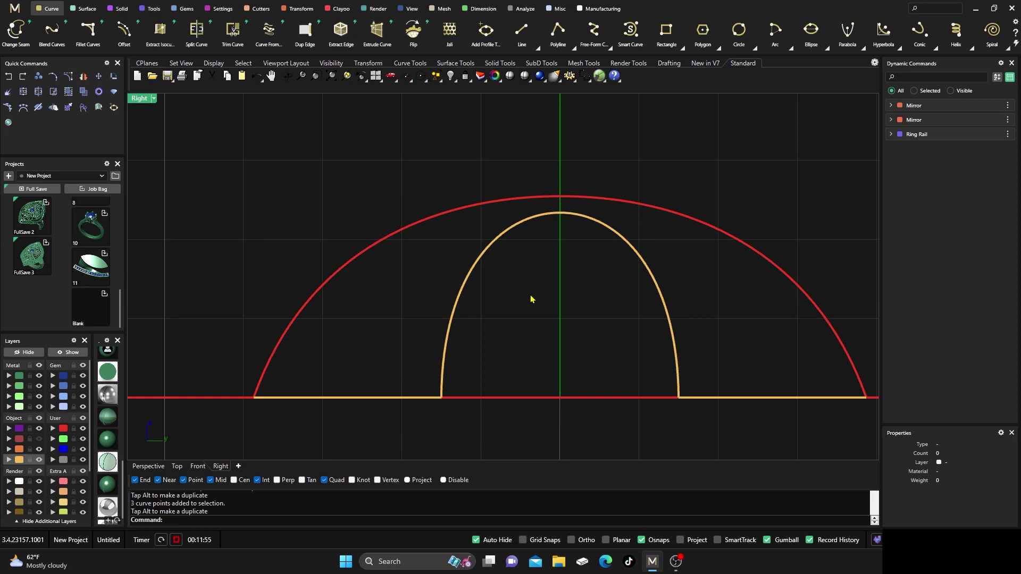
# Step: Nudge the red arch's crest point about 0.270 mm toward the ring top
pyautogui.doubleClick(139, 99)
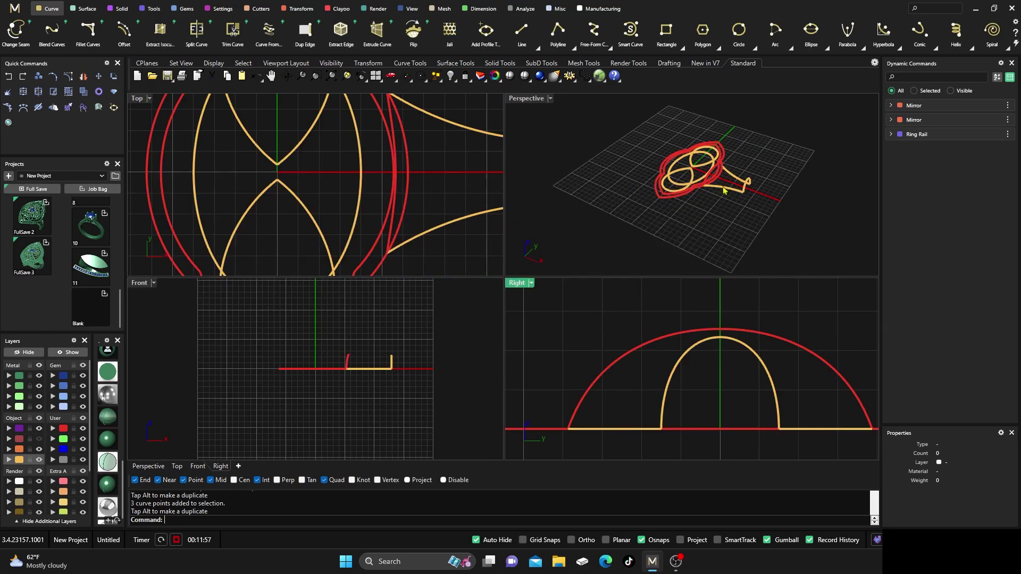
pyautogui.scroll(2, 765, 190)
pyautogui.scroll(2, 766, 190)
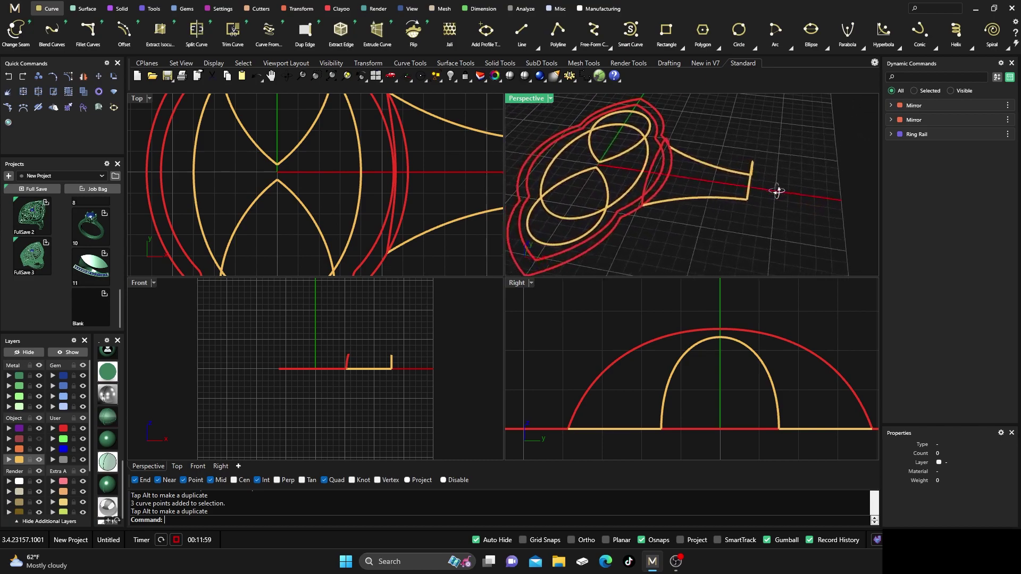
pyautogui.moveTo(652, 167)
pyautogui.mouseDown(button='right')
pyautogui.moveTo(674, 176)
pyautogui.moveTo(676, 201)
pyautogui.moveTo(651, 182)
pyautogui.mouseUp(button='right')
pyautogui.click(650, 181)
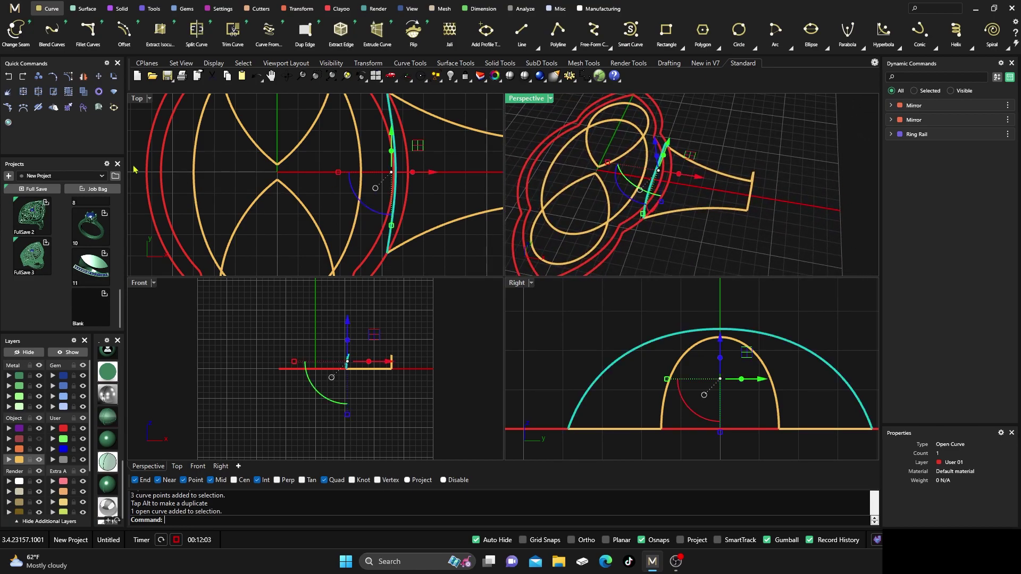
pyautogui.scroll(3, 394, 161)
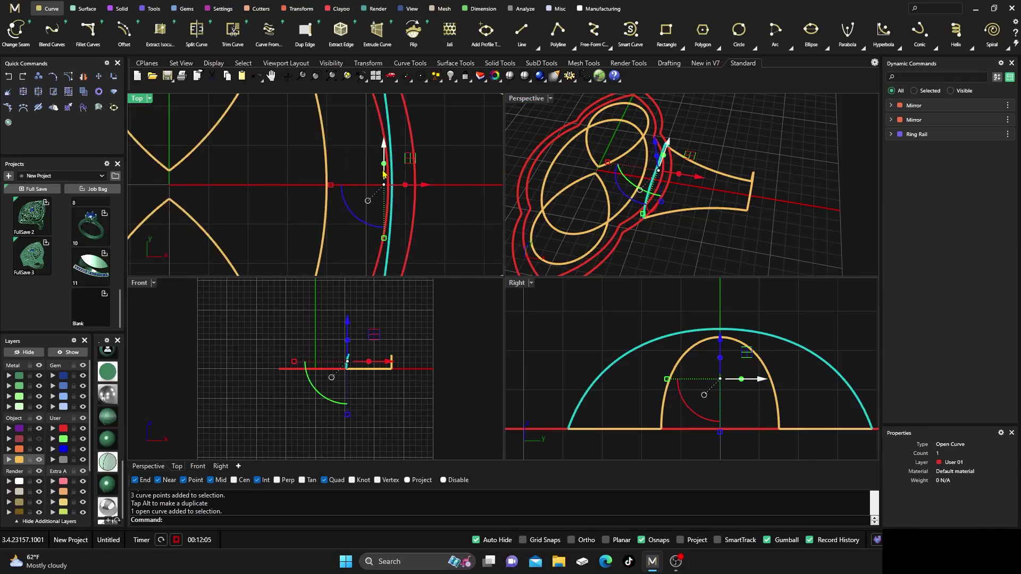
pyautogui.click(68, 76)
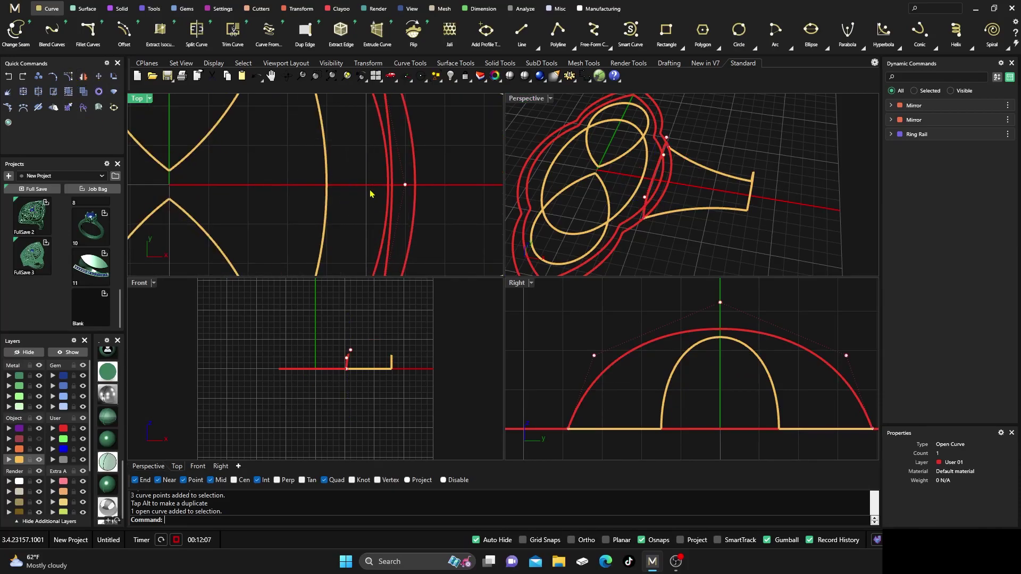
pyautogui.moveTo(404, 187); pyautogui.dragTo(431, 186)
pyautogui.scroll(-3, 426, 208)
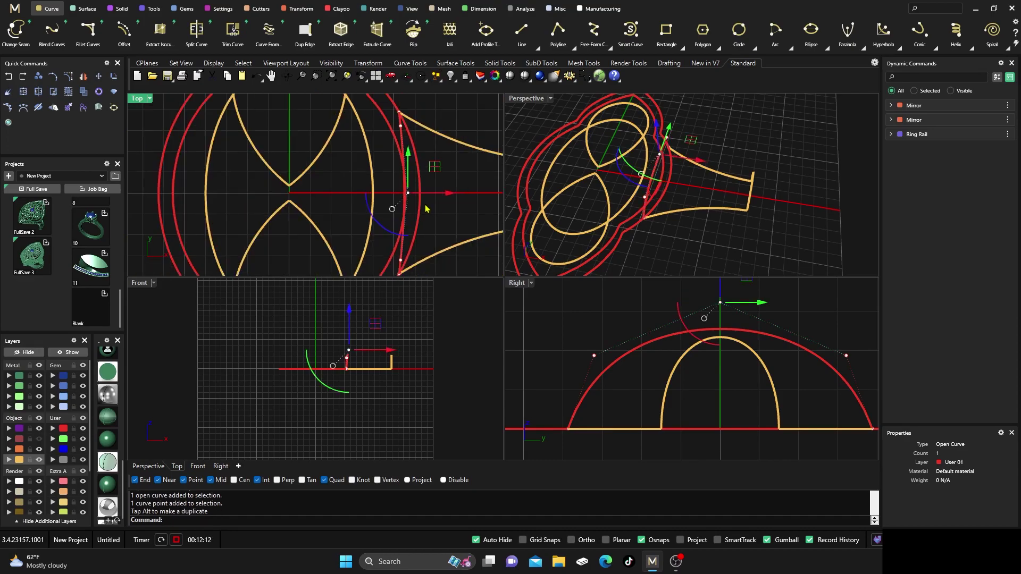
pyautogui.press('Escape')
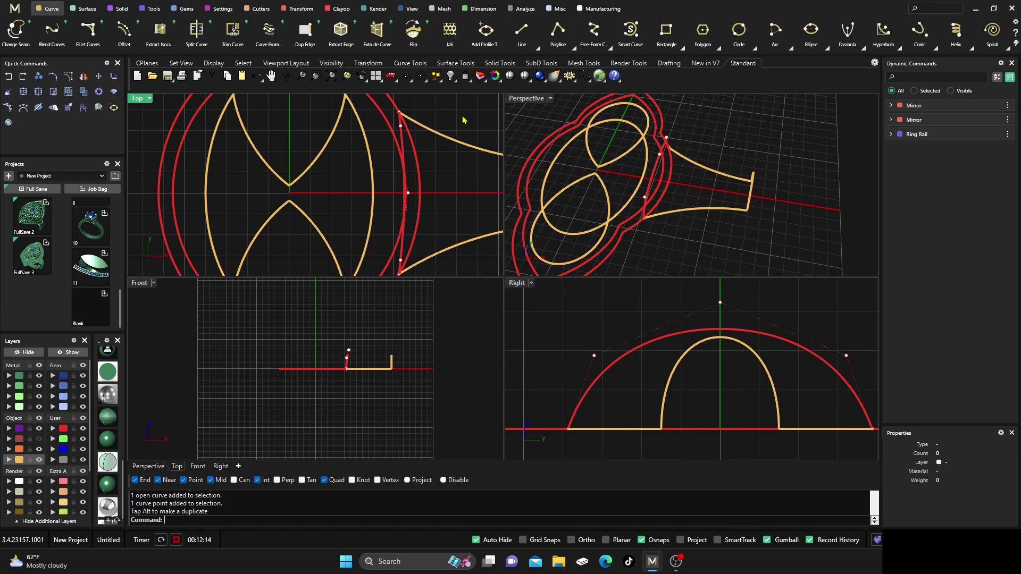
# Step: Maximize the Perspective view and orbit toward the shank
pyautogui.doubleClick(526, 99)
pyautogui.moveTo(565, 215); pyautogui.dragTo(531, 193, button='right')
pyautogui.scroll(-3, 571, 219)
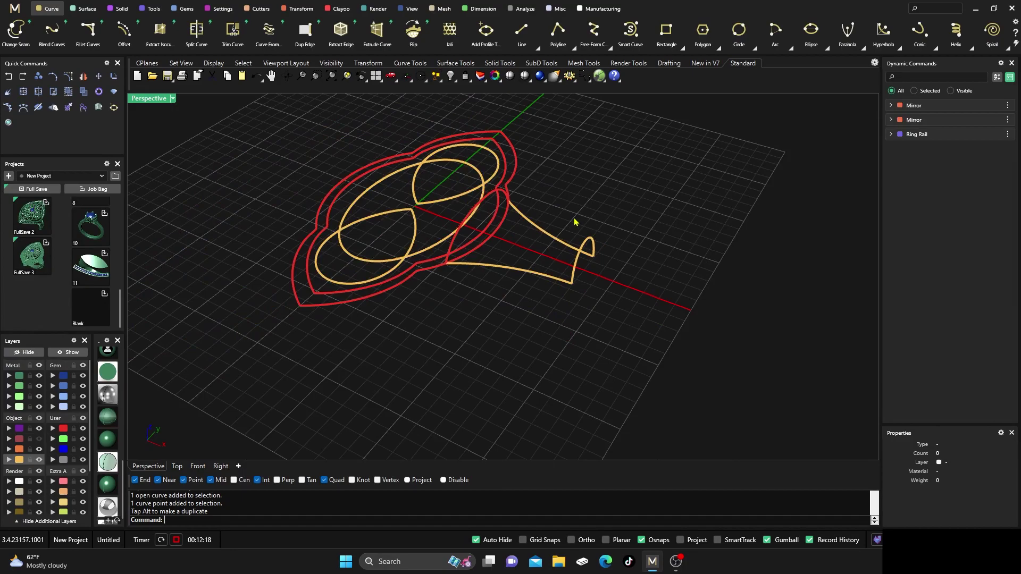
pyautogui.moveTo(574, 223); pyautogui.dragTo(558, 238, button='right')
pyautogui.scroll(5, 540, 252)
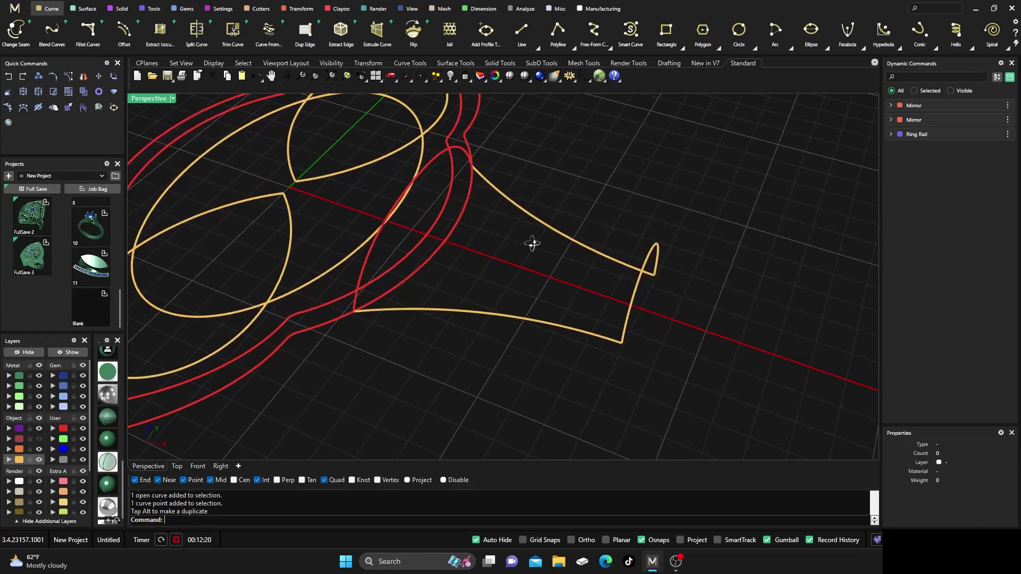
# Step: Start a Sweep 2 using both yellow shank curves as rails and the arch and end loop as profiles
pyautogui.click(84, 9)
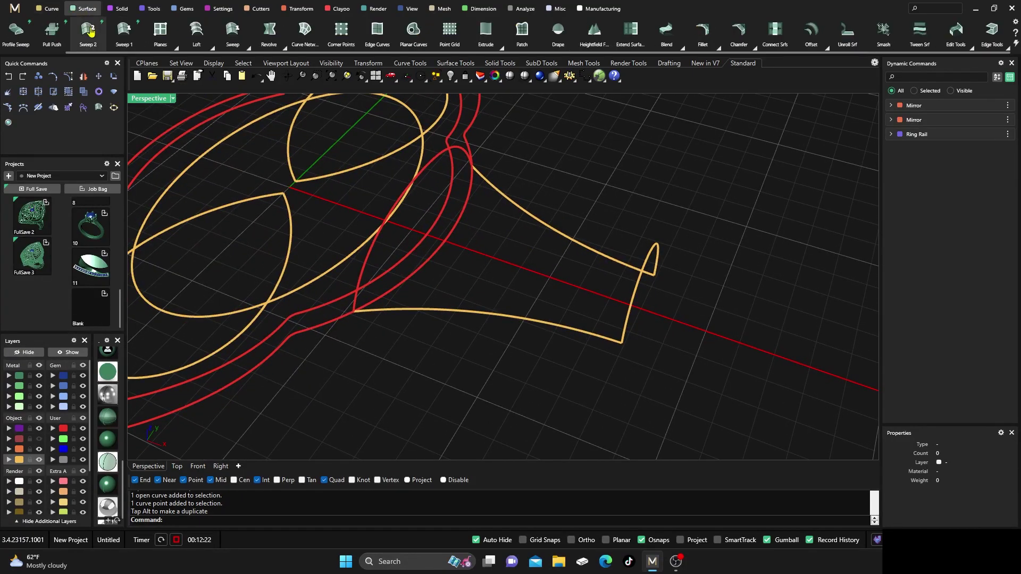
pyautogui.click(88, 31)
pyautogui.click(519, 323)
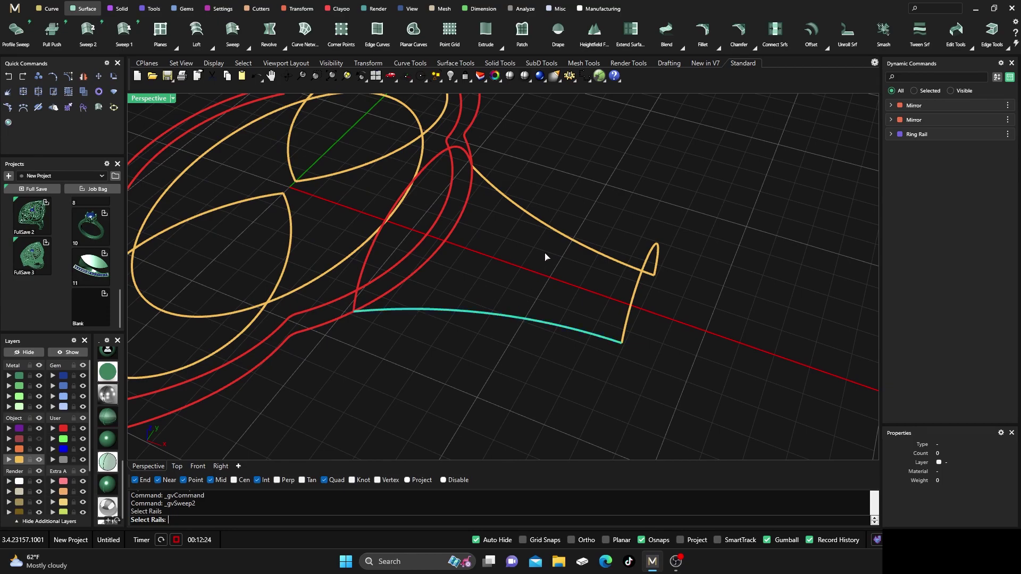
pyautogui.click(554, 231)
pyautogui.click(432, 159)
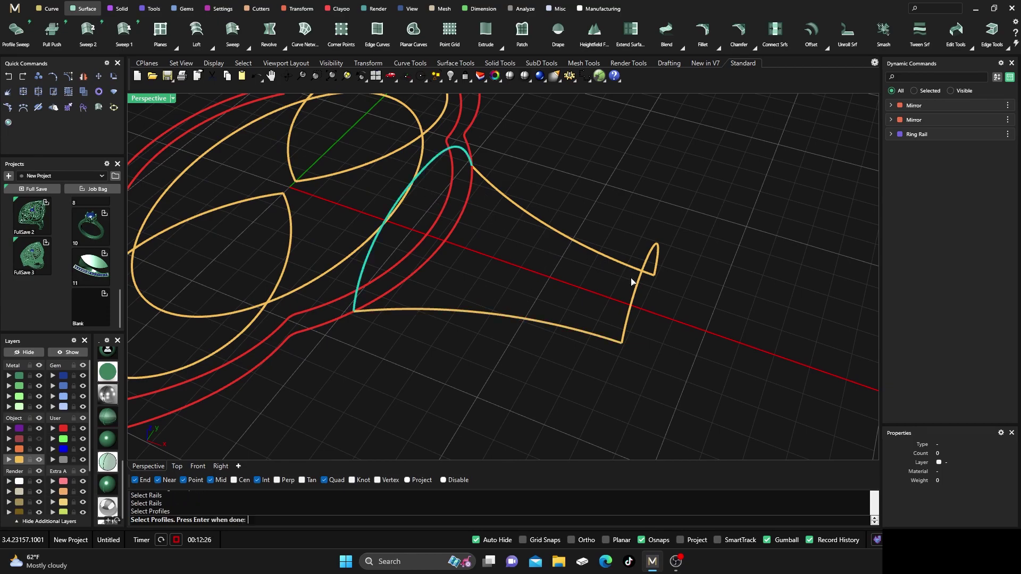
pyautogui.click(637, 287)
pyautogui.press('Return')
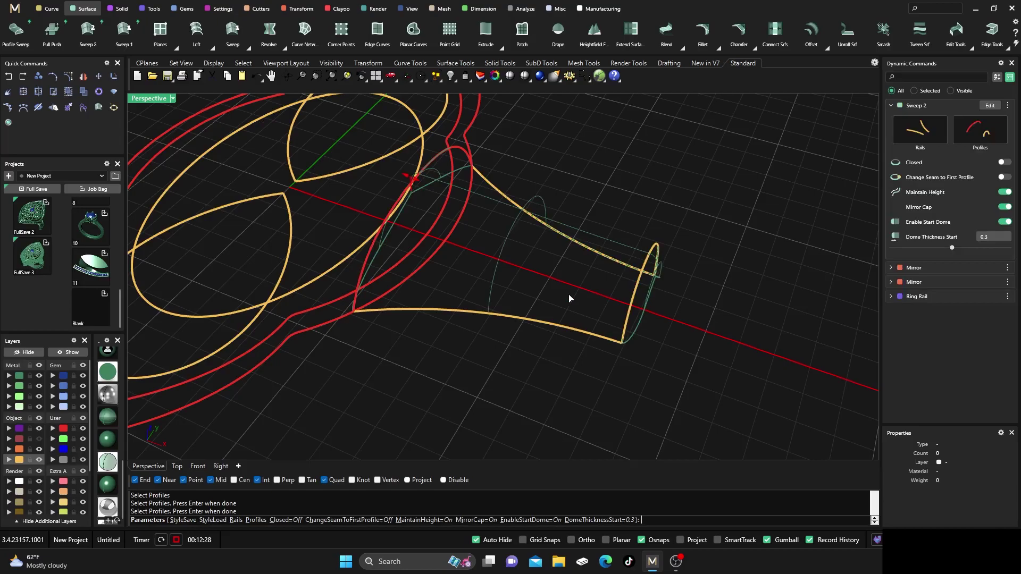
# Step: Turn off Mirror Cap, Start/End Dome and Maintain Height, then accept the open sweep surface
pyautogui.moveTo(397, 397)
pyautogui.mouseDown(button='right')
pyautogui.moveTo(501, 365)
pyautogui.moveTo(489, 360)
pyautogui.mouseUp(button='right')
pyautogui.scroll(3, 489, 360)
pyautogui.click(1004, 207)
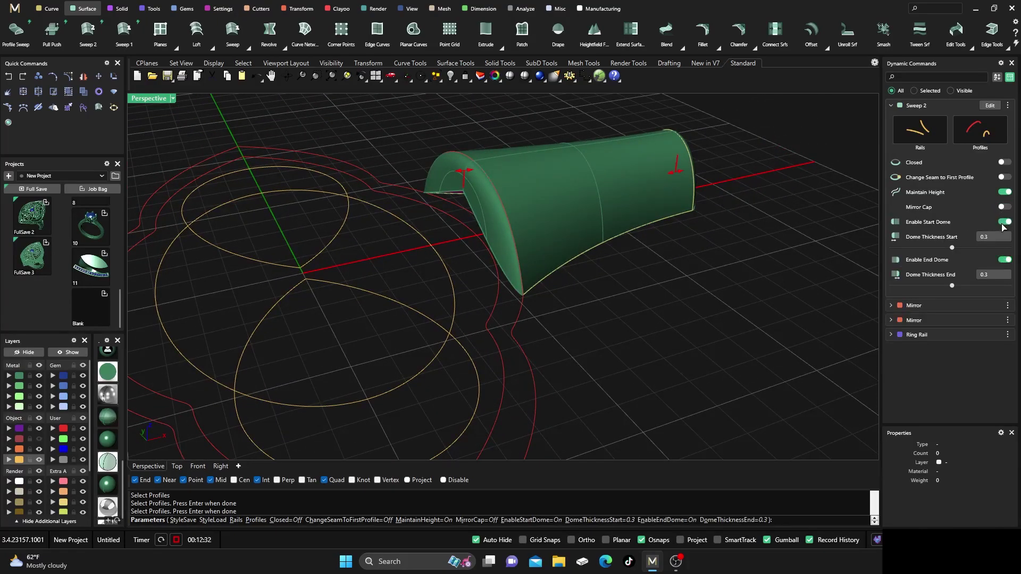
pyautogui.click(1004, 222)
pyautogui.click(1004, 237)
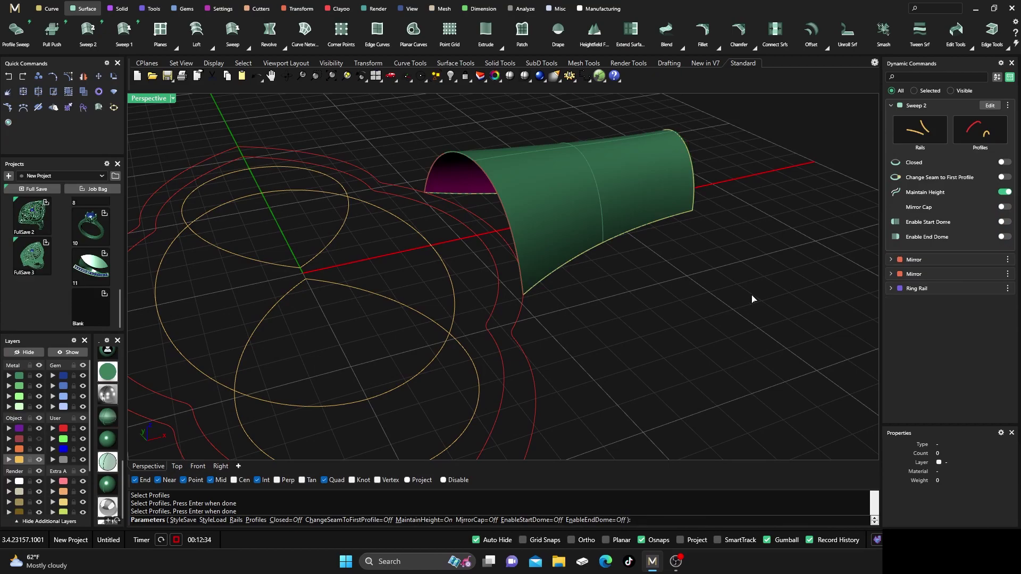
pyautogui.moveTo(754, 298); pyautogui.dragTo(367, 308, button='right')
pyautogui.moveTo(313, 297); pyautogui.dragTo(504, 272, button='right')
pyautogui.scroll(5, 504, 273)
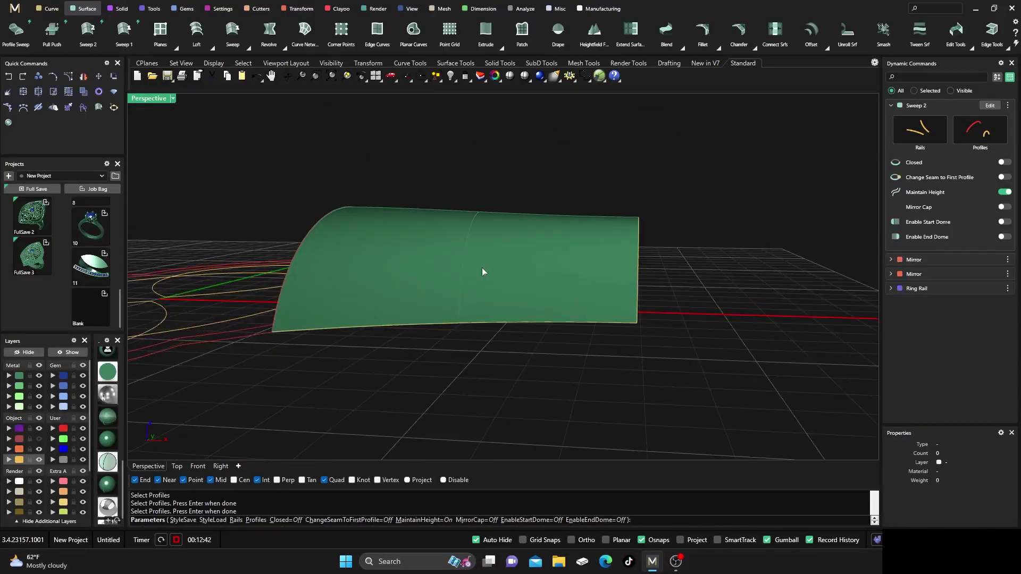
pyautogui.doubleClick(149, 99)
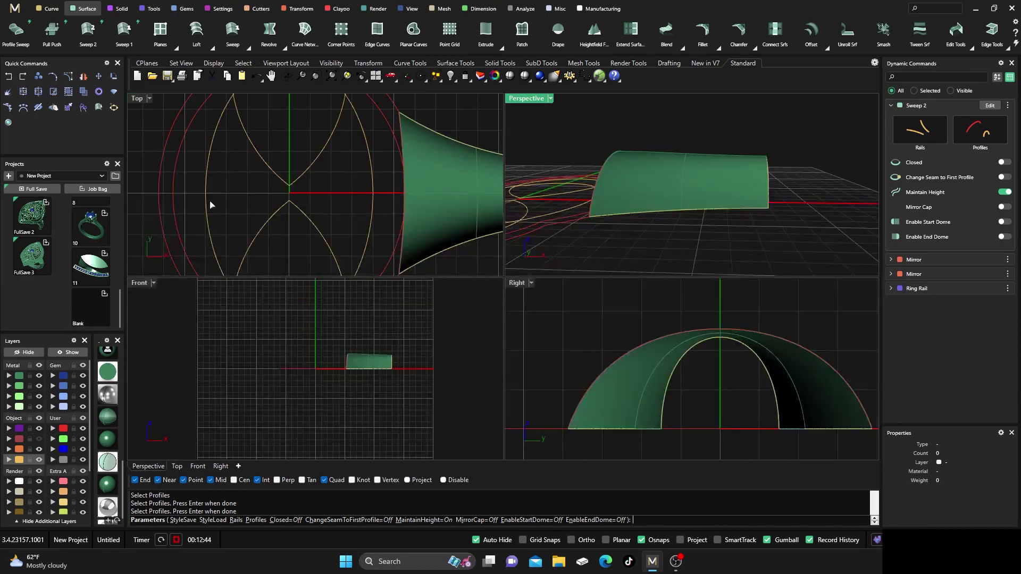
pyautogui.scroll(8, 372, 356)
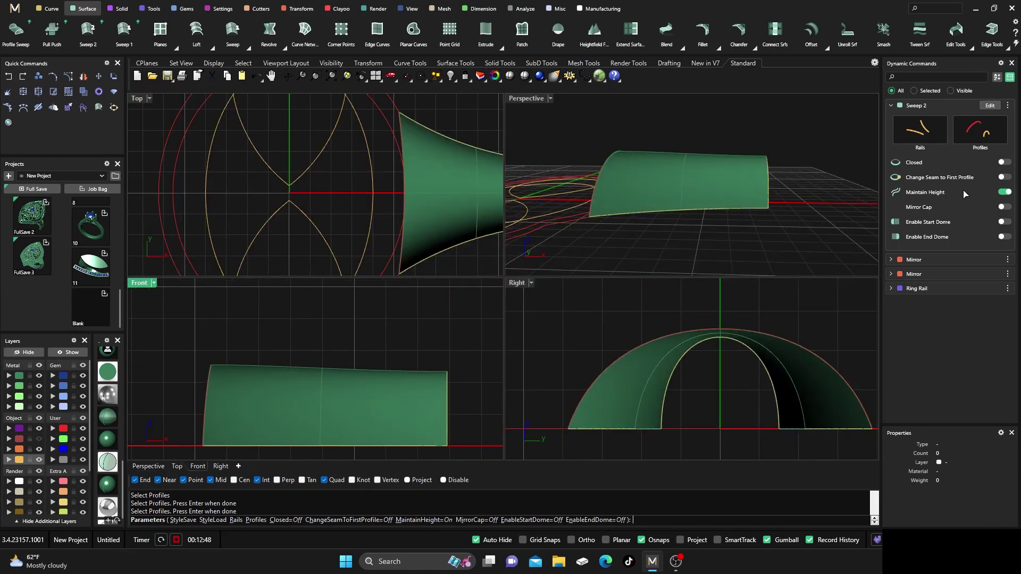
pyautogui.click(1004, 193)
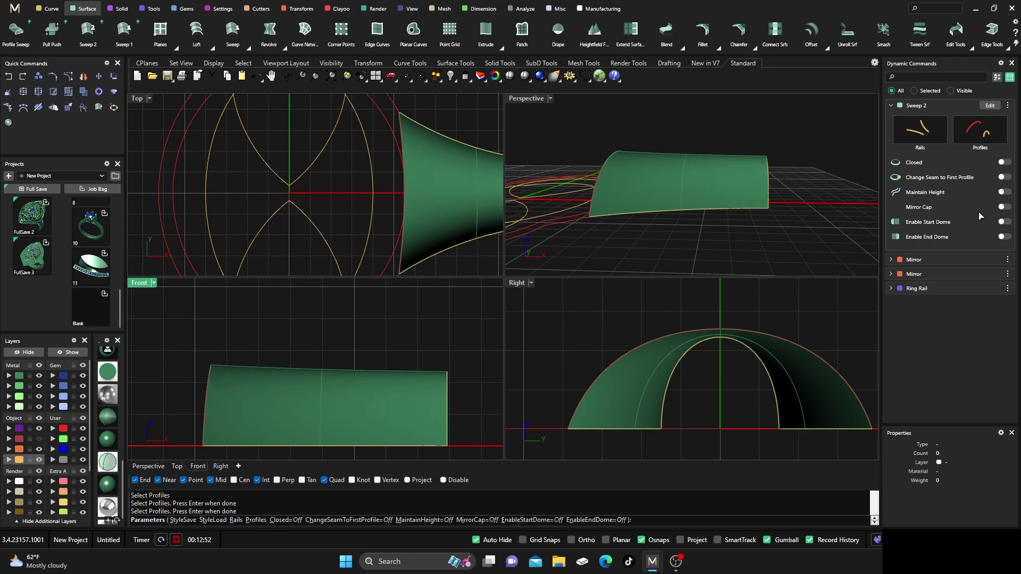
pyautogui.click(1005, 192)
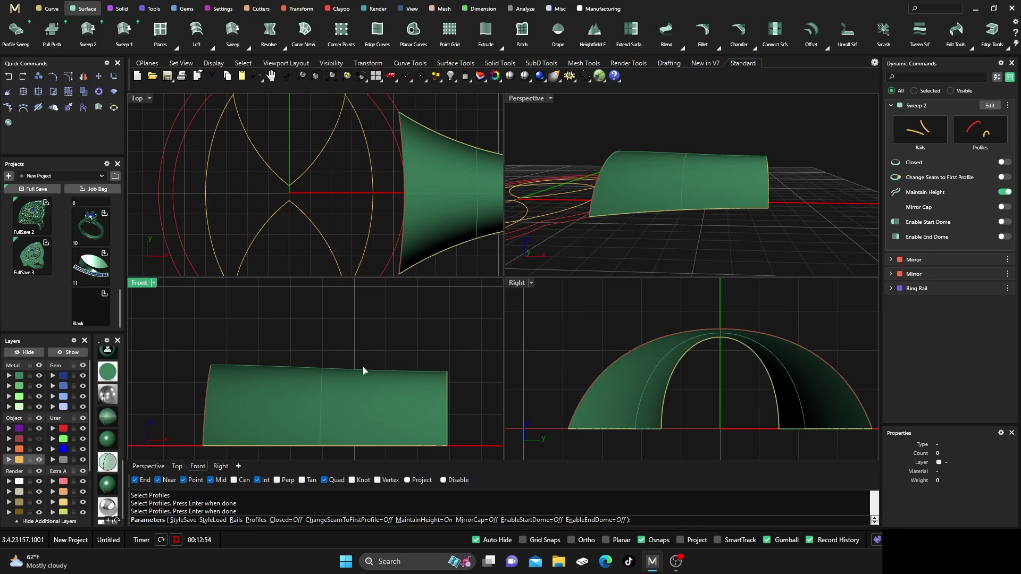
pyautogui.click(1000, 193)
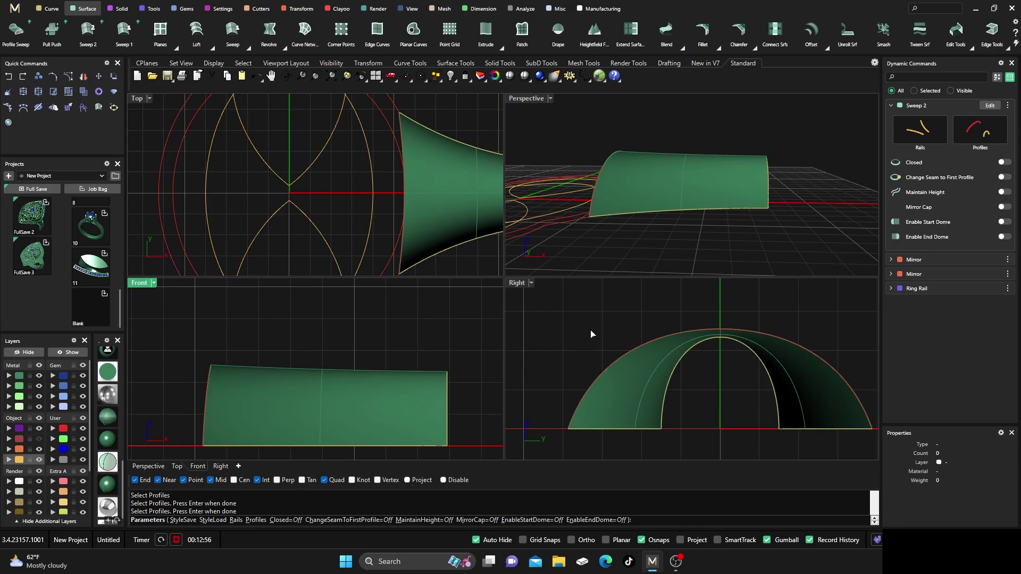
pyautogui.rightClick(411, 336)
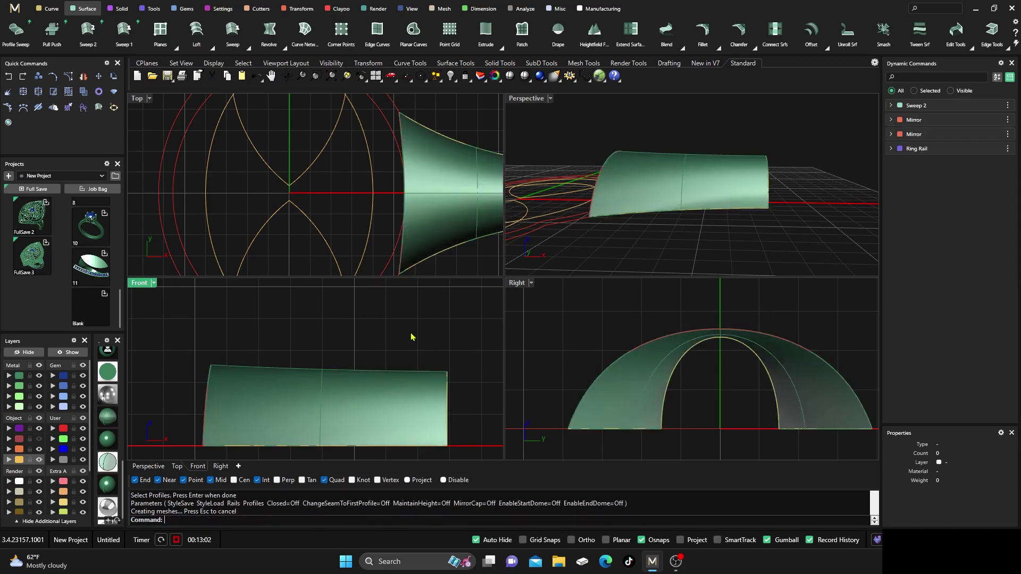
pyautogui.click(652, 185)
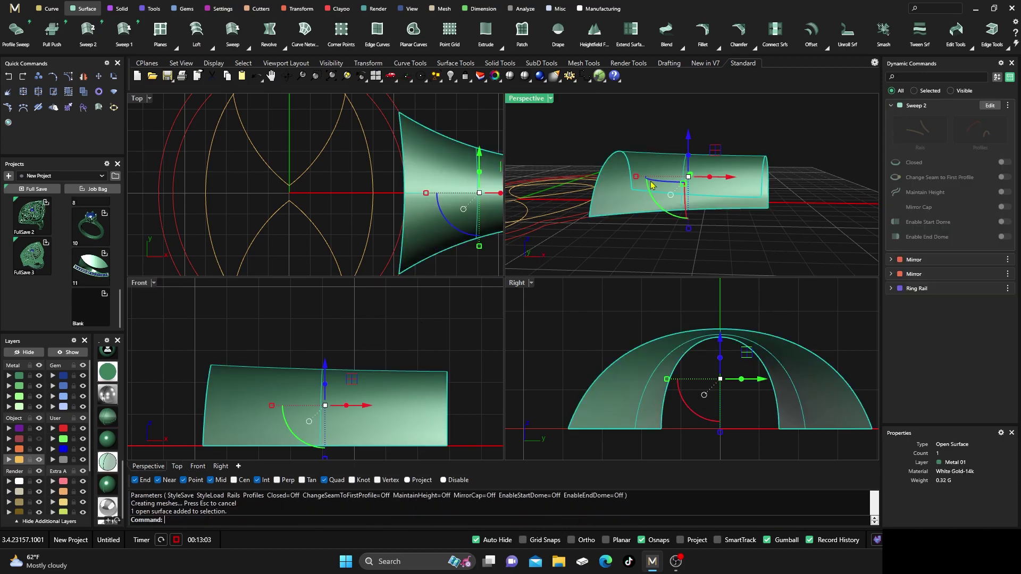
# Step: Try exploding the swept surface, then select the outer red ring-top outline
pyautogui.click(8, 92)
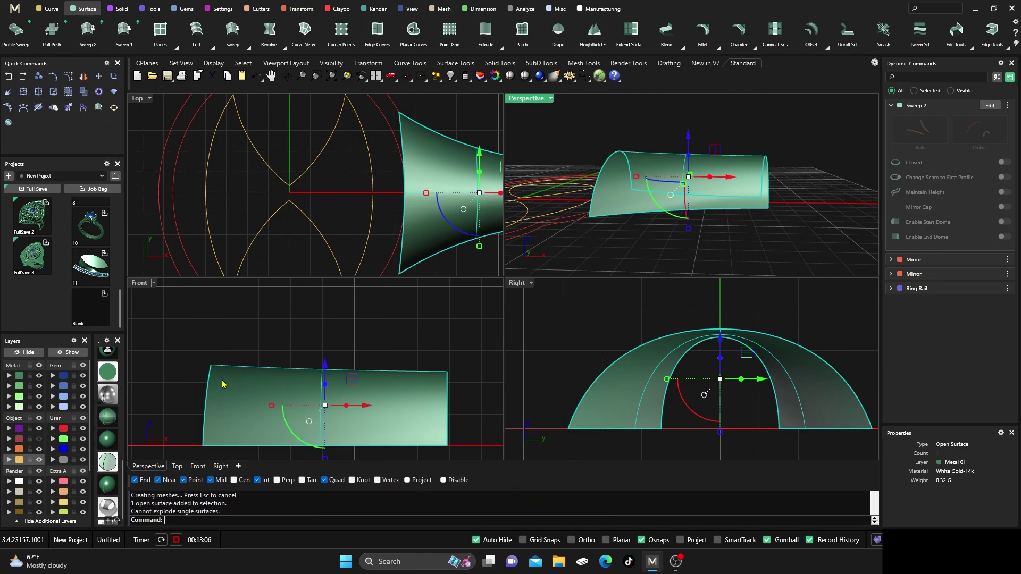
pyautogui.doubleClick(520, 100)
pyautogui.click(590, 162)
pyautogui.moveTo(590, 162); pyautogui.dragTo(519, 308, button='right')
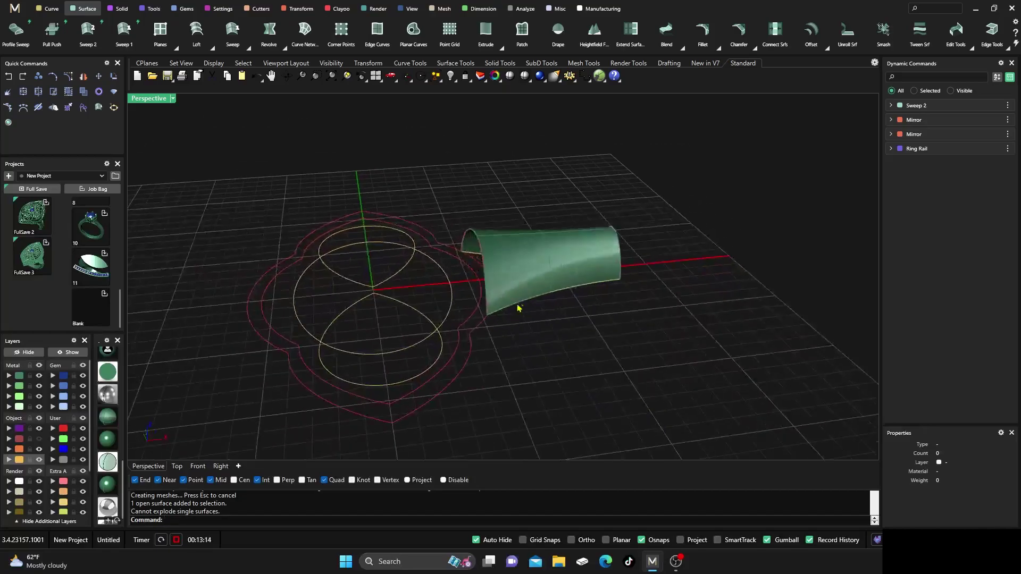
pyautogui.click(477, 329)
# Step: Raise the outer red outline above the shank arch in the Right view
pyautogui.moveTo(501, 346); pyautogui.dragTo(488, 306, button='right')
pyautogui.moveTo(246, 386); pyautogui.dragTo(223, 332, button='right')
pyautogui.doubleClick(148, 100)
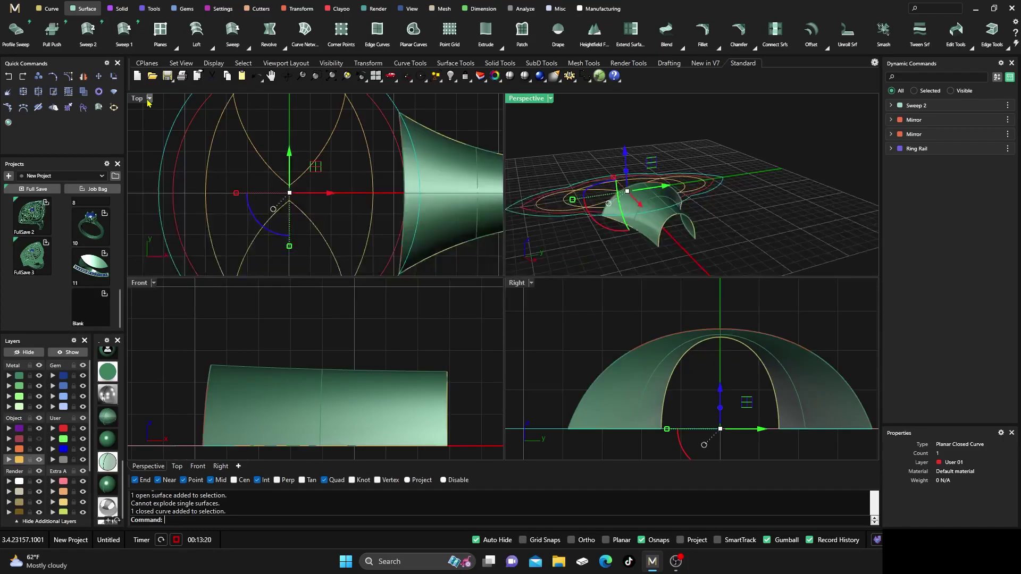
pyautogui.moveTo(437, 336); pyautogui.dragTo(411, 343, button='right')
pyautogui.scroll(-2, 426, 341)
pyautogui.moveTo(674, 361); pyautogui.dragTo(706, 375, button='right')
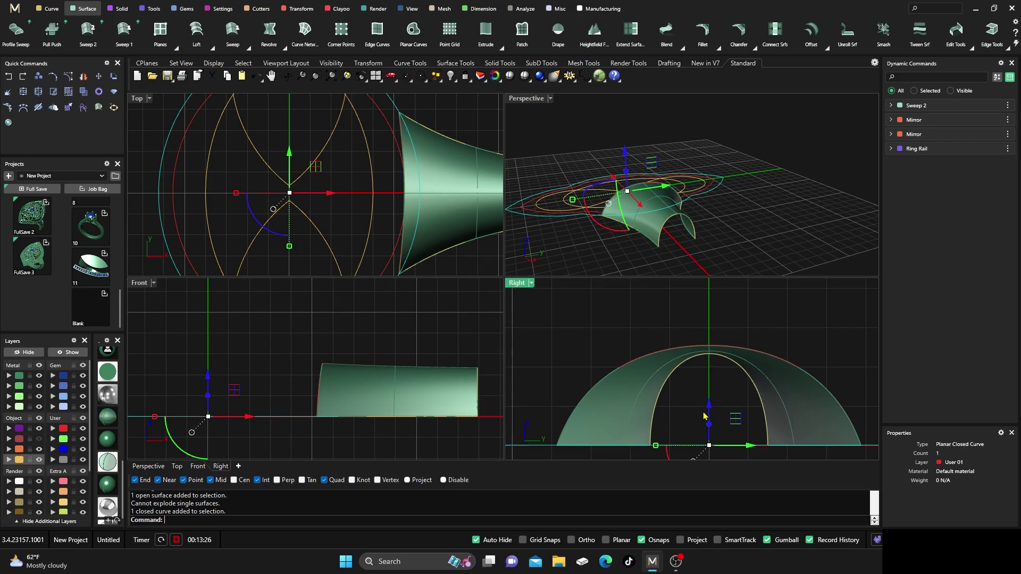
pyautogui.moveTo(709, 425); pyautogui.dragTo(709, 297)
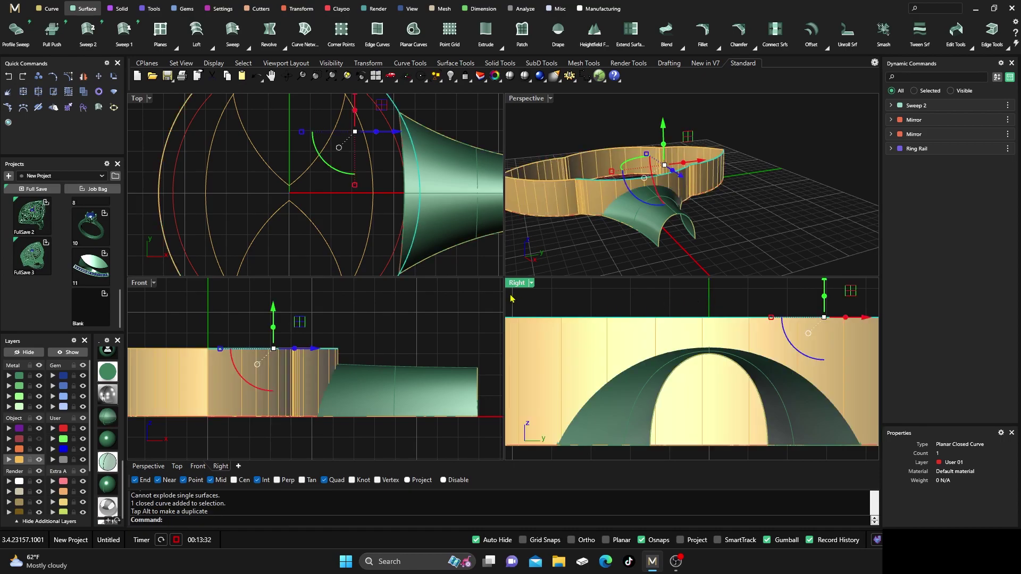
# Step: Maximize the Perspective view, orbit onto the gallery wall, and explode it into separate surfaces
pyautogui.doubleClick(525, 99)
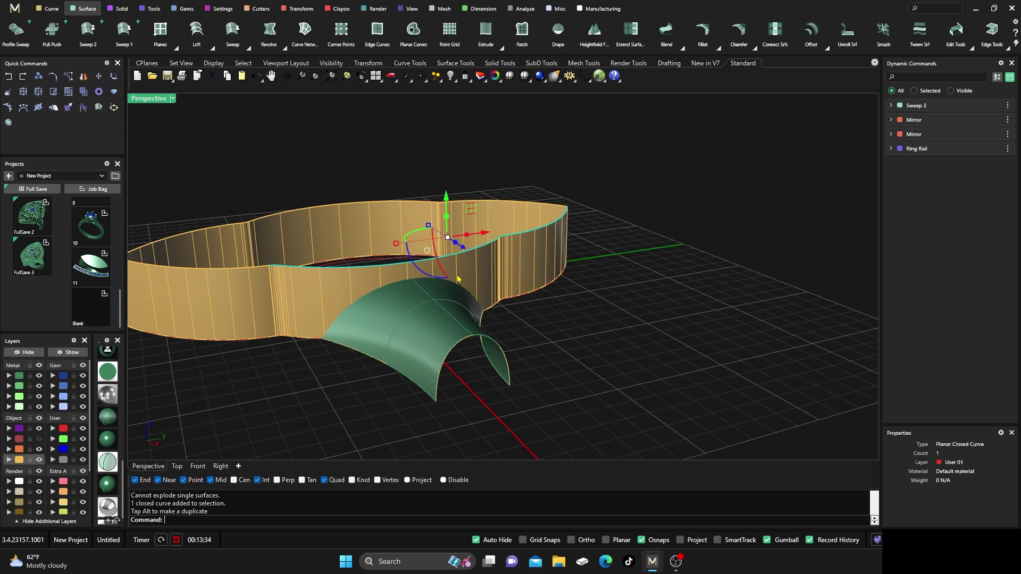
pyautogui.moveTo(459, 279); pyautogui.dragTo(619, 320, button='right')
pyautogui.scroll(6, 591, 339)
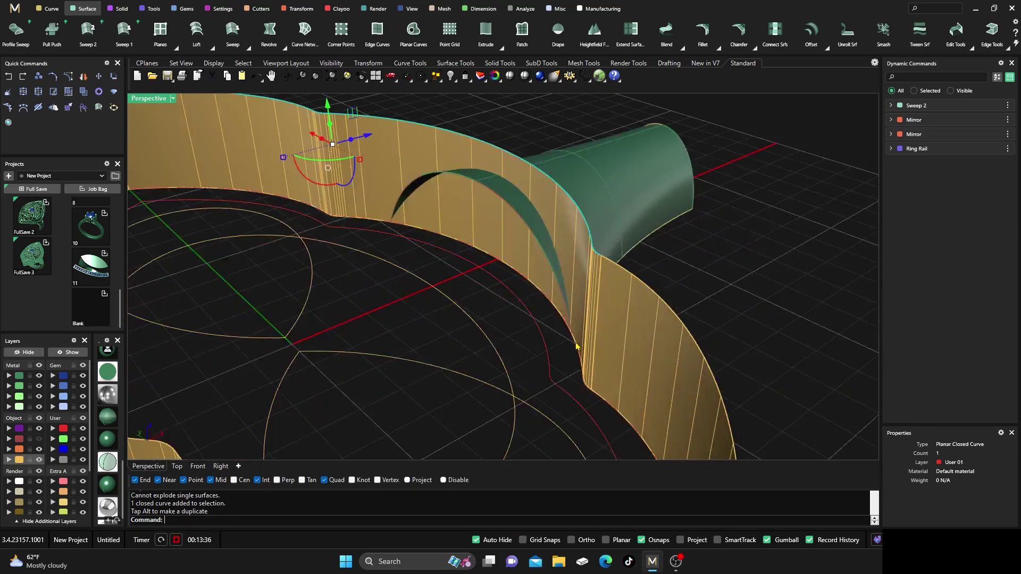
pyautogui.scroll(-8, 590, 339)
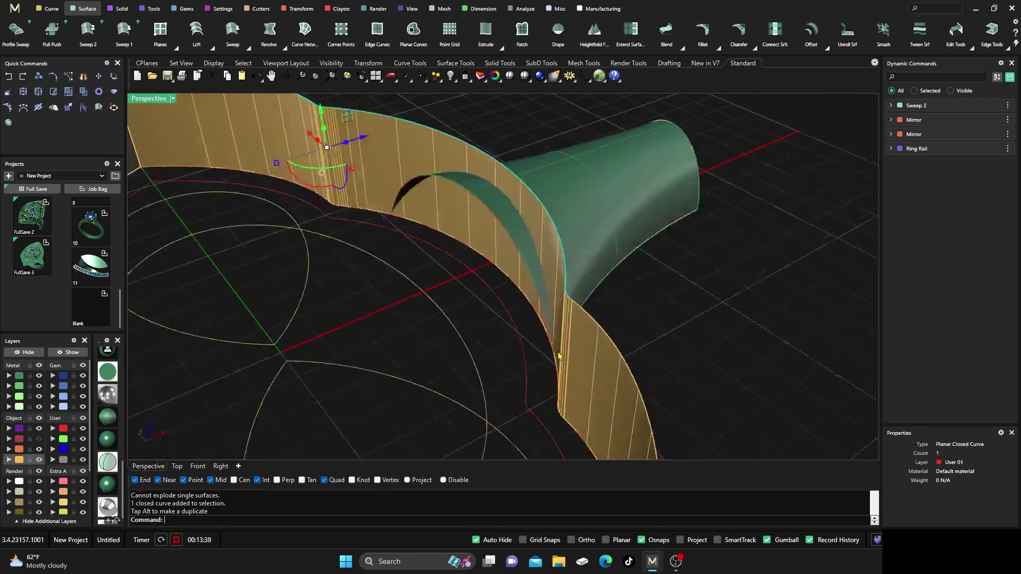
pyautogui.moveTo(559, 353); pyautogui.dragTo(446, 403, button='right')
pyautogui.scroll(-5, 474, 363)
pyautogui.click(340, 334)
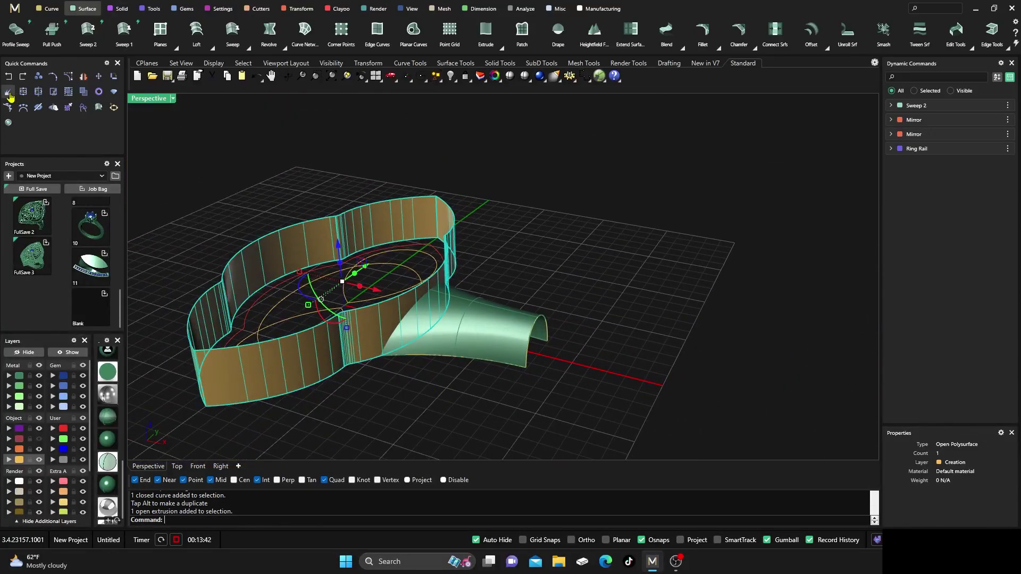
pyautogui.click(23, 107)
# Step: Check the back, front-left and front-right wall surfaces individually where the wall meets the shank
pyautogui.click(300, 246)
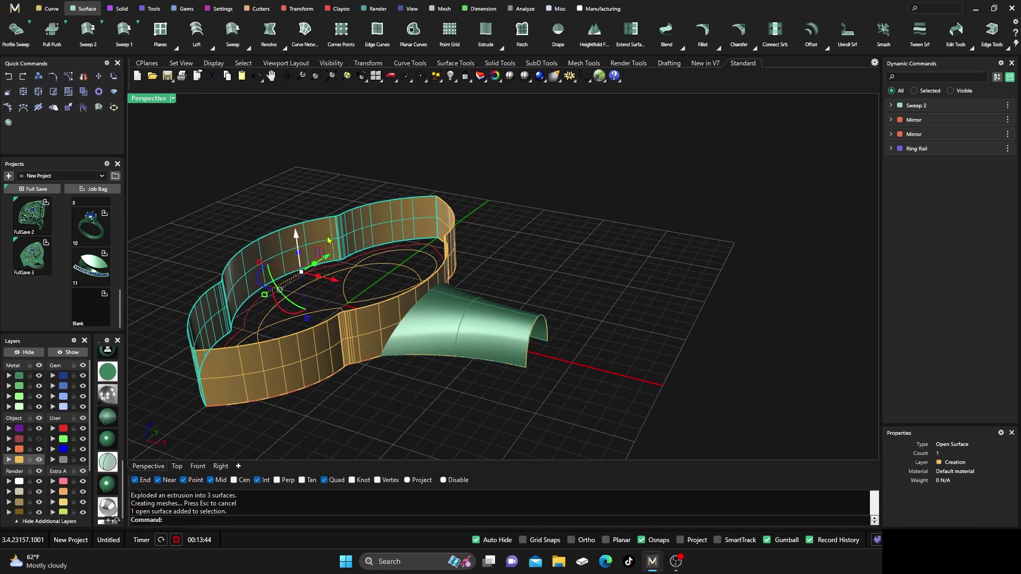
pyautogui.click(300, 360)
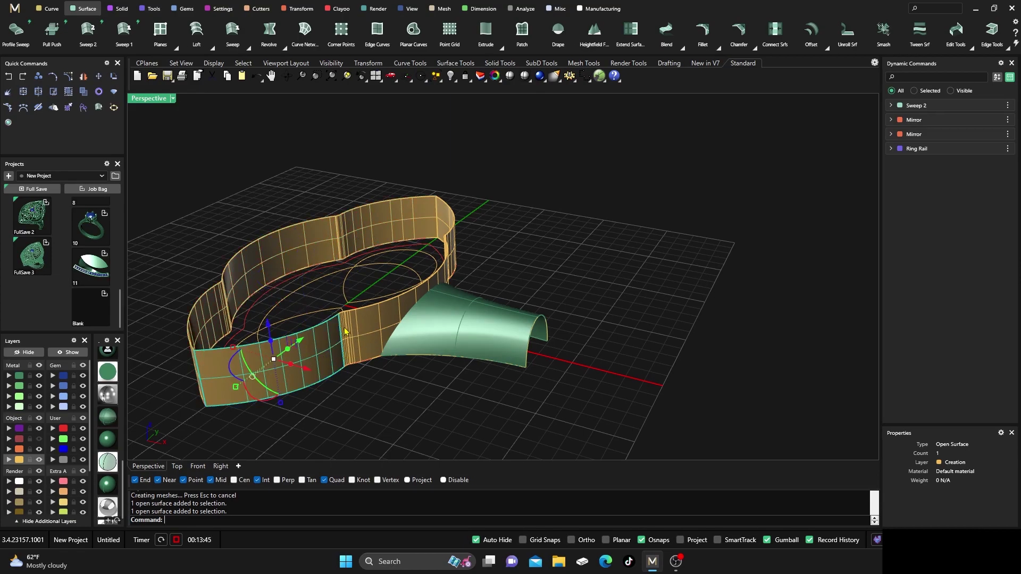
pyautogui.scroll(5, 356, 346)
pyautogui.scroll(-3, 331, 354)
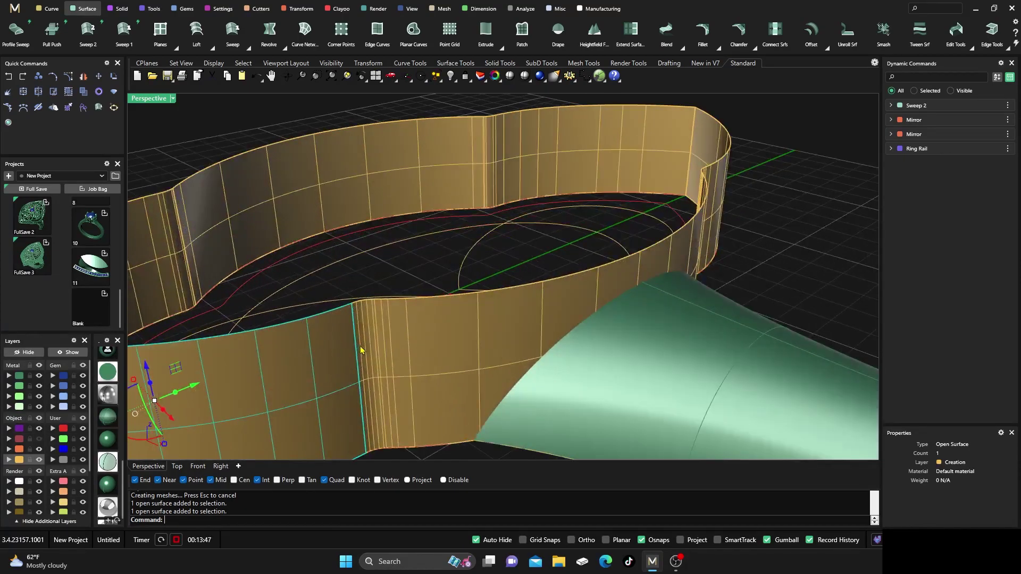
pyautogui.click(372, 343)
pyautogui.moveTo(399, 348); pyautogui.dragTo(437, 377, button='right')
pyautogui.click(326, 332)
pyautogui.moveTo(359, 351); pyautogui.dragTo(368, 387, button='right')
# Step: Delete the back section of the gallery wall
pyautogui.press('Escape')
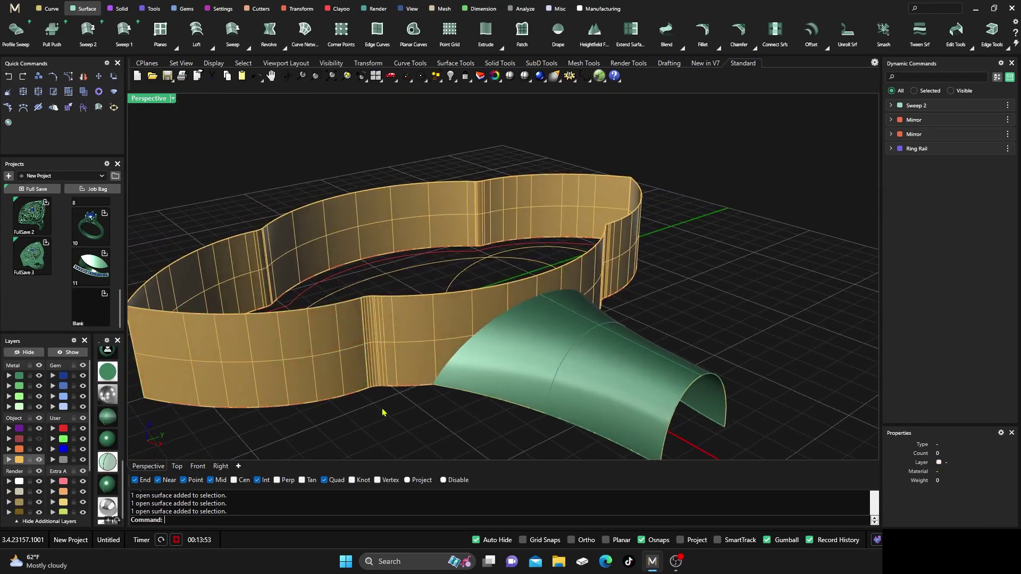
pyautogui.click(349, 365)
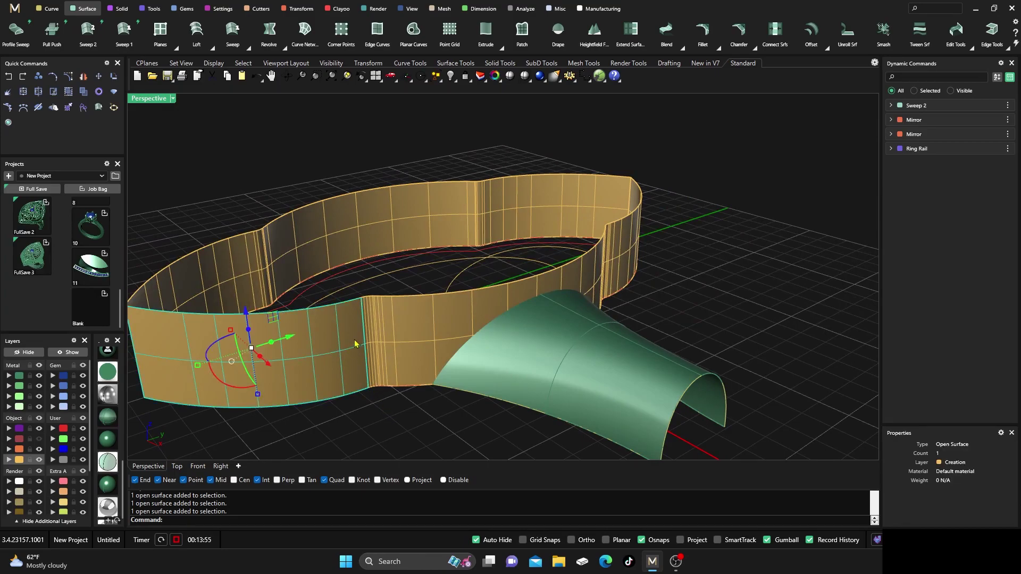
pyautogui.click(388, 332)
pyautogui.click(351, 340)
pyautogui.click(376, 400)
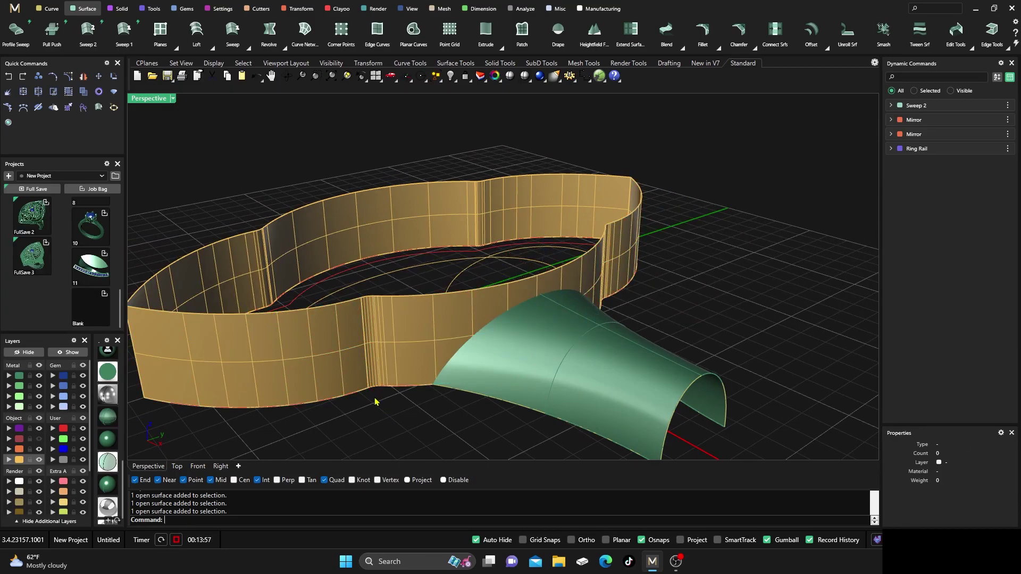
pyautogui.click(254, 267)
pyautogui.press('Delete')
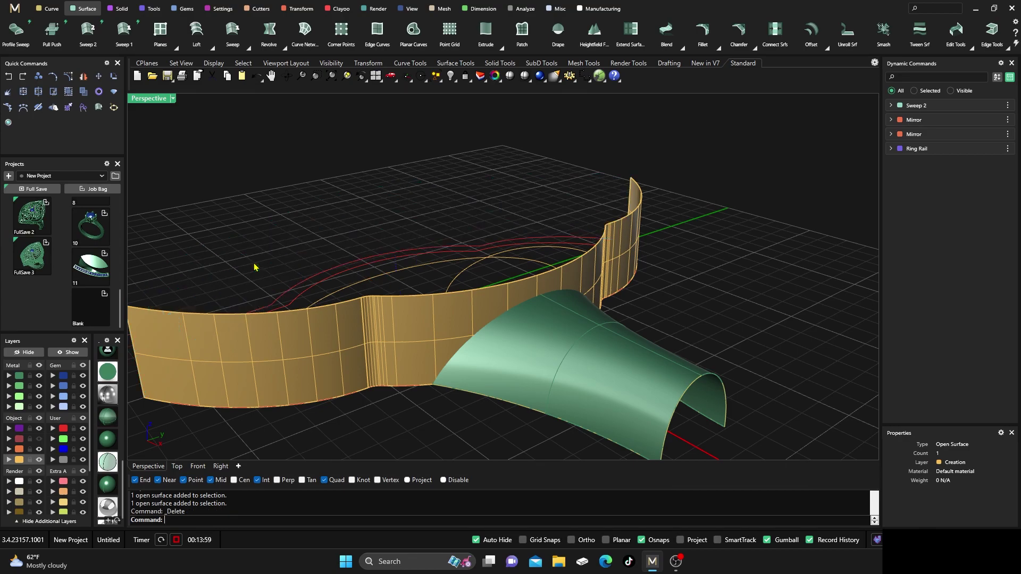
# Step: Try Explode on the right front wall section, which stays a single surface
pyautogui.click(381, 353)
pyautogui.click(346, 347)
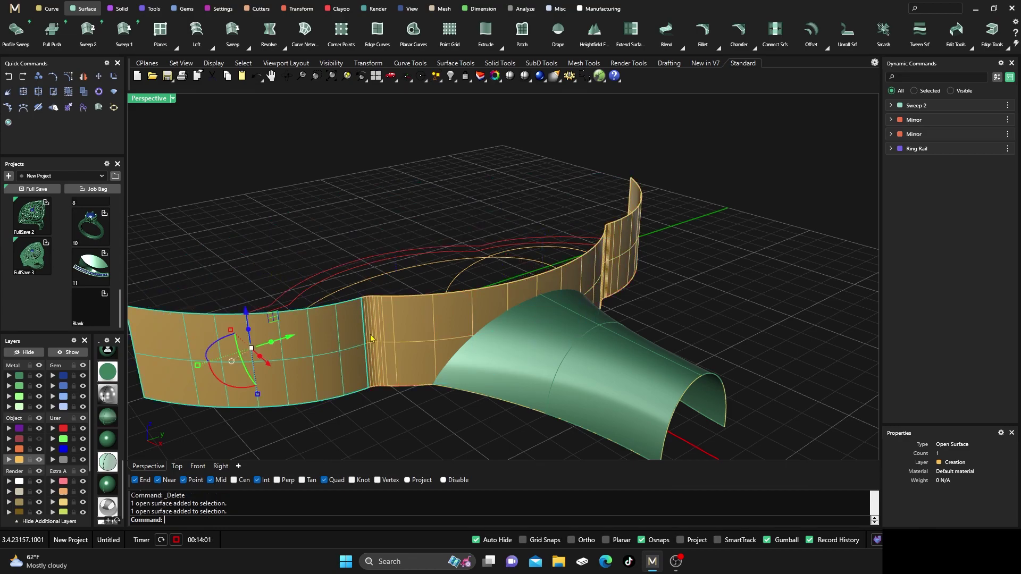
pyautogui.click(386, 334)
pyautogui.click(337, 338)
pyautogui.click(380, 336)
pyautogui.click(351, 342)
pyautogui.click(556, 284)
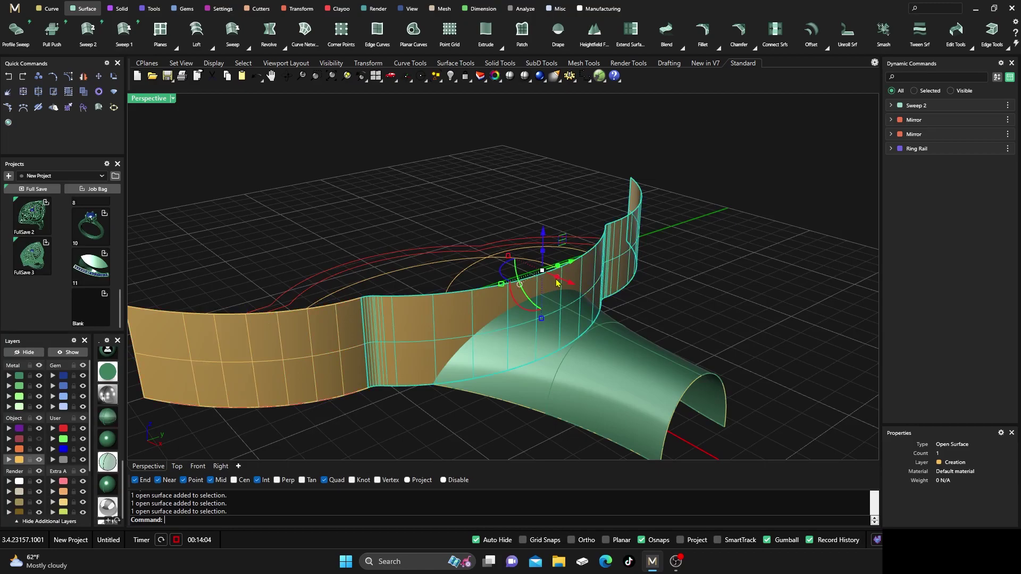
pyautogui.click(9, 93)
pyautogui.click(336, 187)
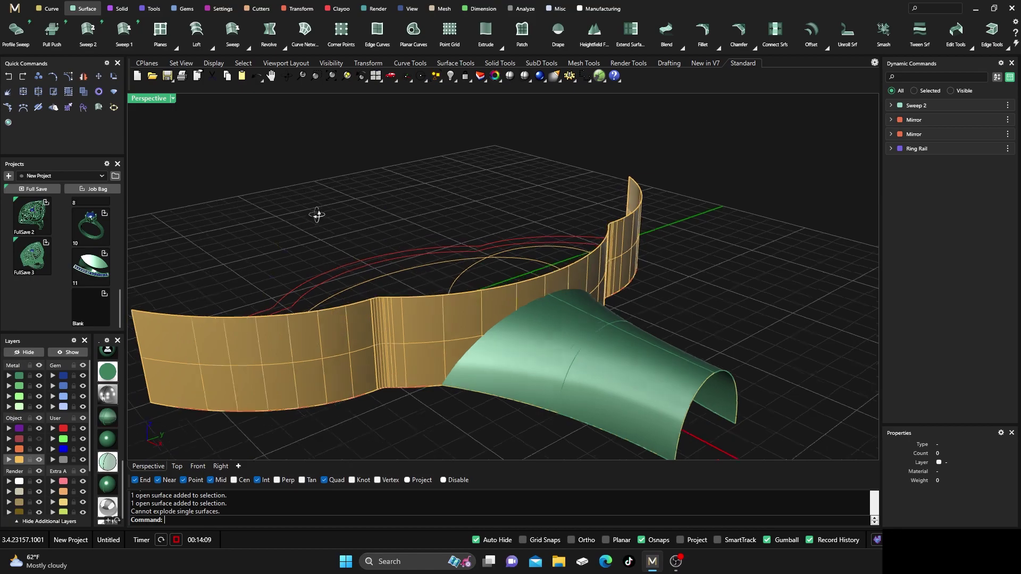
# Step: Orbit around the ring and inspect the remaining left and right wall sections
pyautogui.moveTo(317, 214)
pyautogui.mouseDown(button='right')
pyautogui.moveTo(337, 226)
pyautogui.moveTo(352, 219)
pyautogui.moveTo(305, 211)
pyautogui.mouseUp(button='right')
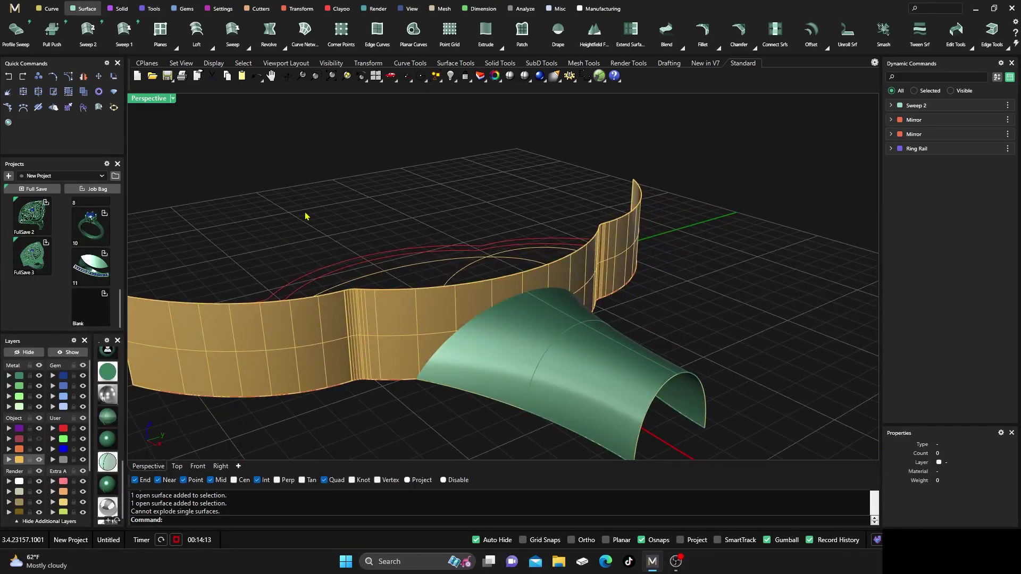
pyautogui.scroll(-3, 388, 265)
pyautogui.moveTo(393, 272); pyautogui.dragTo(375, 301, button='right')
pyautogui.scroll(2, 363, 304)
pyautogui.click(336, 315)
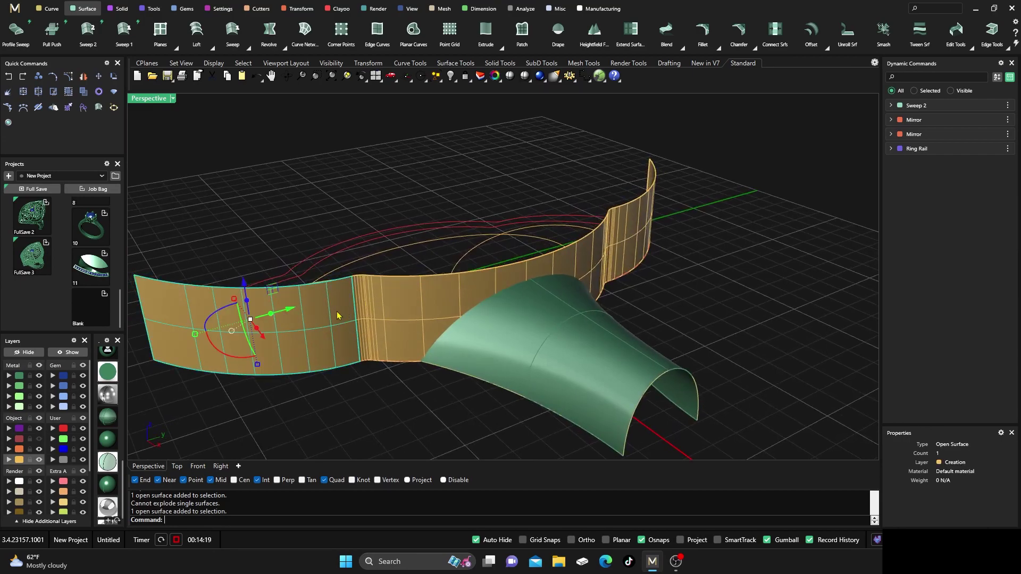
pyautogui.click(366, 306)
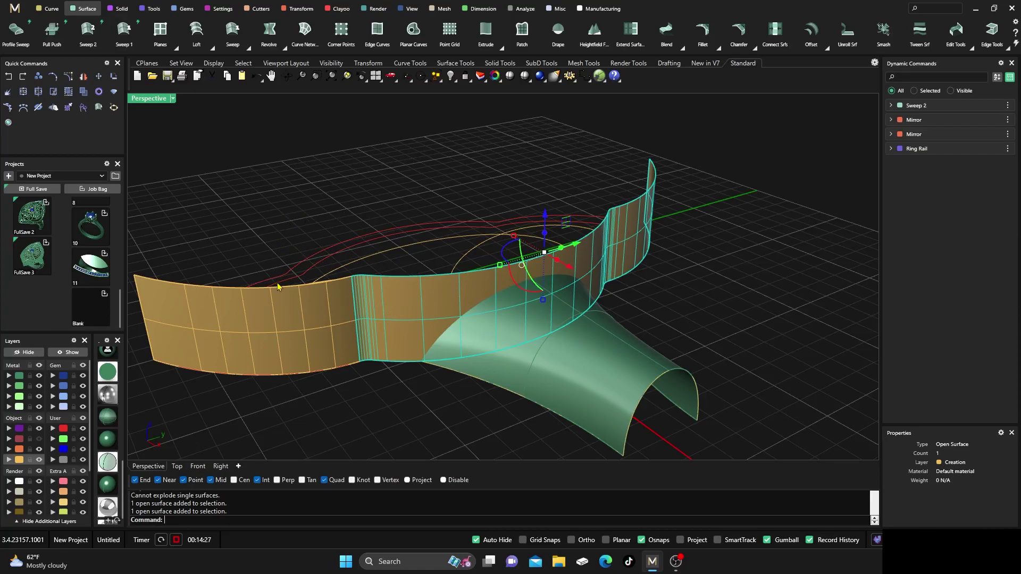
pyautogui.click(269, 212)
pyautogui.click(289, 303)
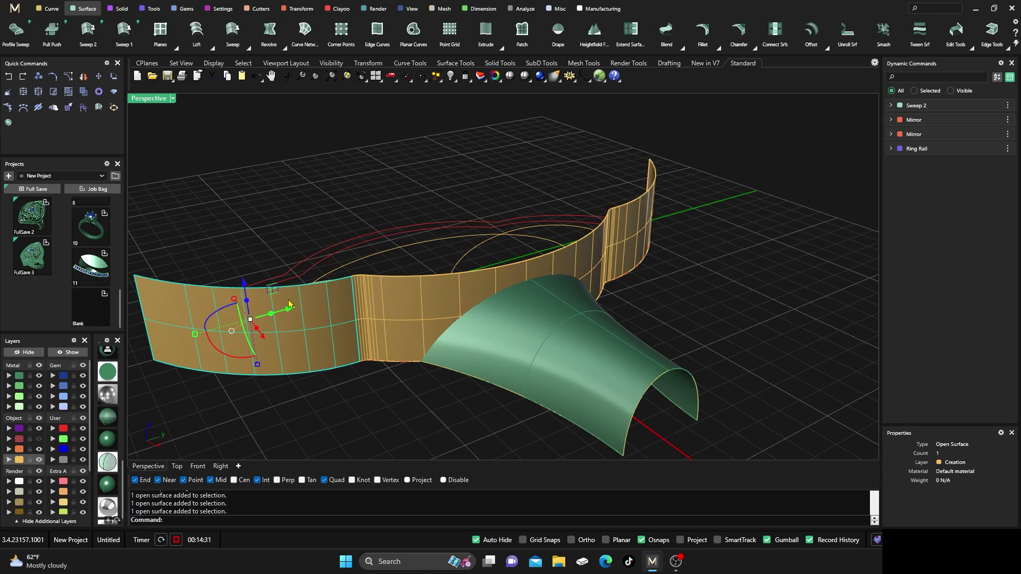
pyautogui.click(253, 218)
# Step: Join the left and right front wall sections into one band
pyautogui.scroll(-3, 320, 270)
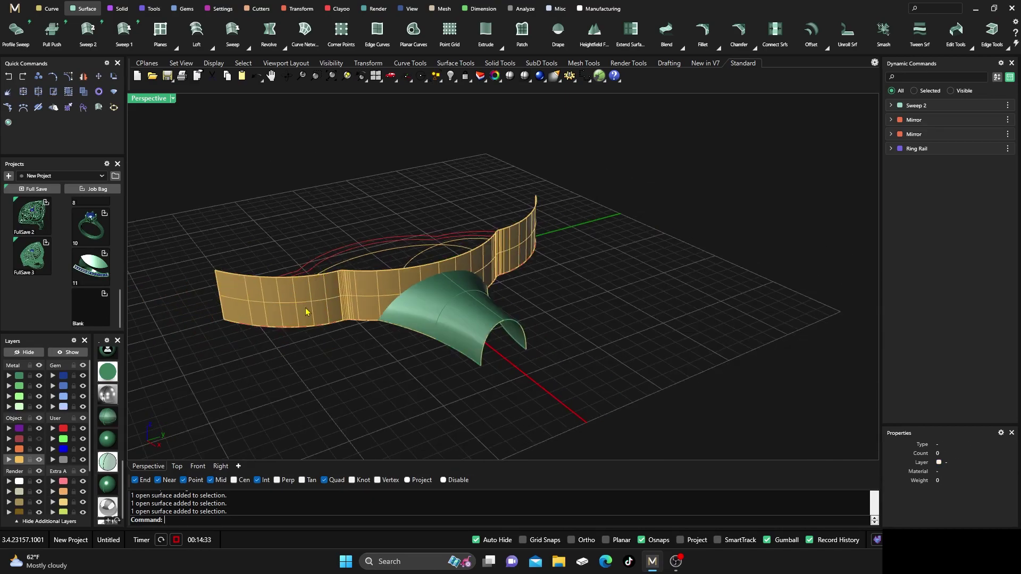
pyautogui.click(306, 312)
pyautogui.keyDown('shift'); pyautogui.click(343, 287); pyautogui.keyUp('shift')
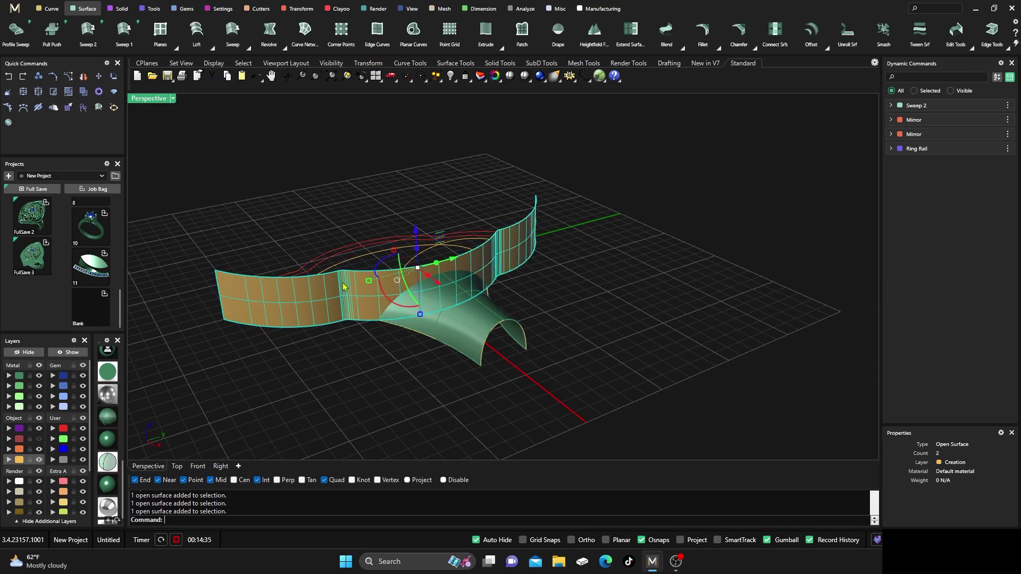
pyautogui.click(23, 92)
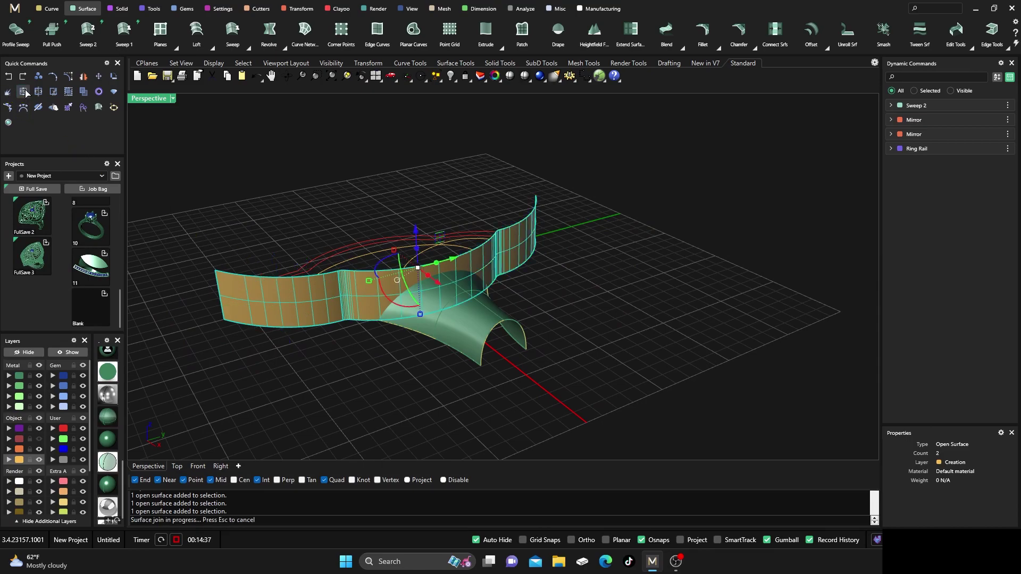
pyautogui.click(298, 298)
# Step: Orbit and zoom the Perspective view to inspect the joined band against the shank
pyautogui.moveTo(298, 228); pyautogui.dragTo(439, 240, button='right')
pyautogui.click(438, 240)
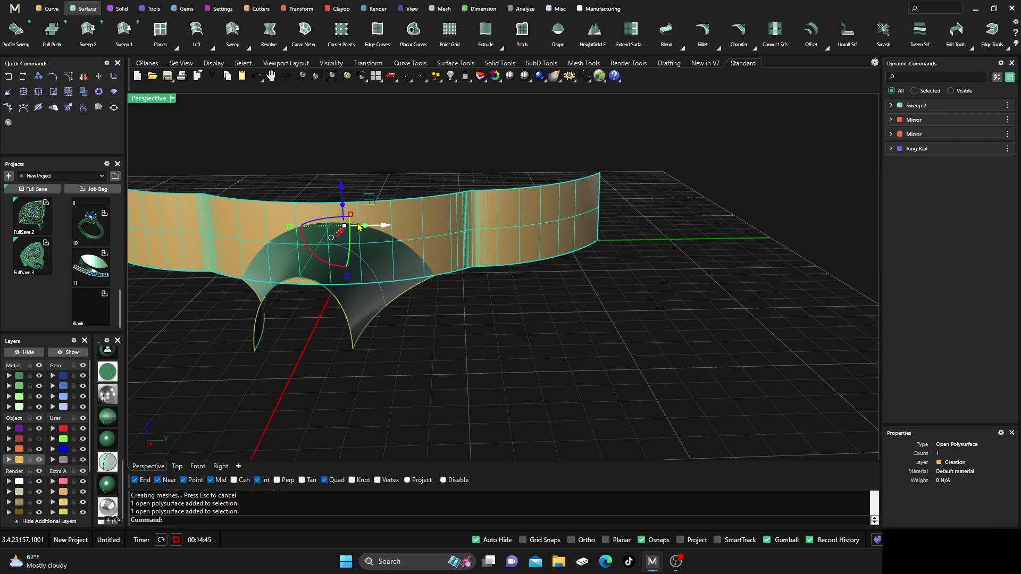
pyautogui.click(443, 314)
pyautogui.moveTo(445, 322); pyautogui.dragTo(317, 342, button='right')
pyautogui.scroll(3, 597, 336)
pyautogui.scroll(2, 598, 336)
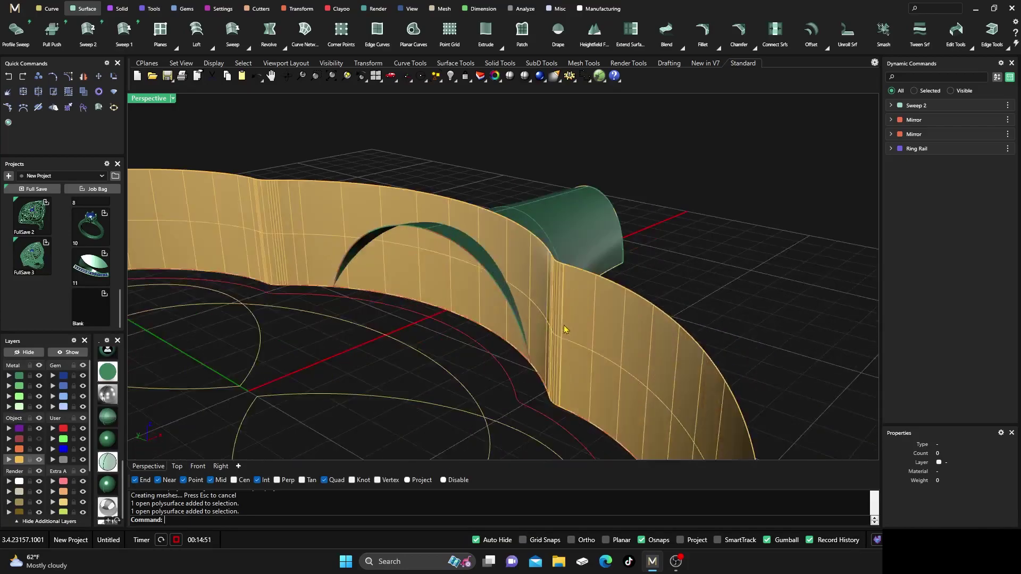
# Step: Split the wall band with the shank surface and delete the arch-shaped piece
pyautogui.click(414, 264)
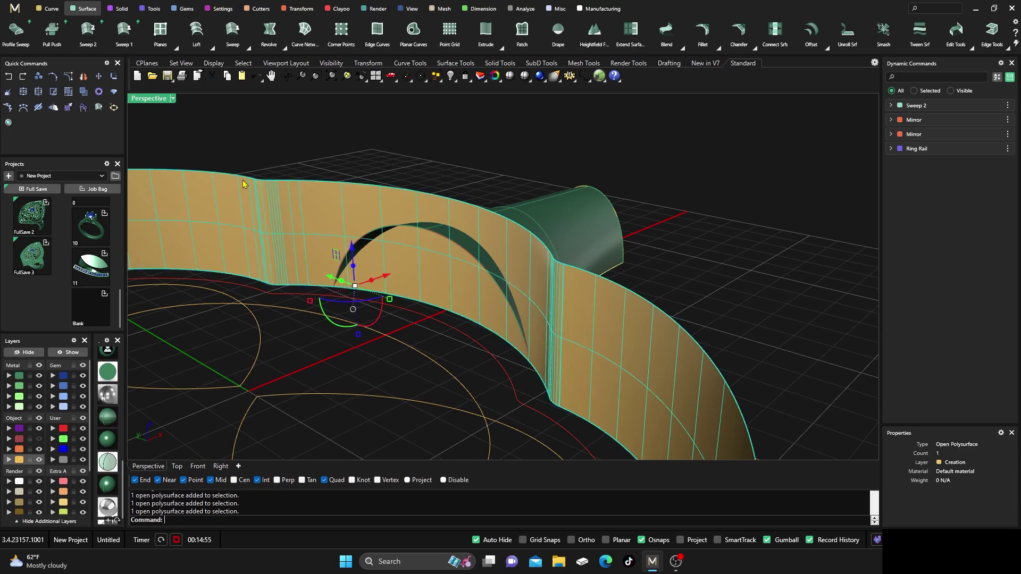
pyautogui.click(38, 91)
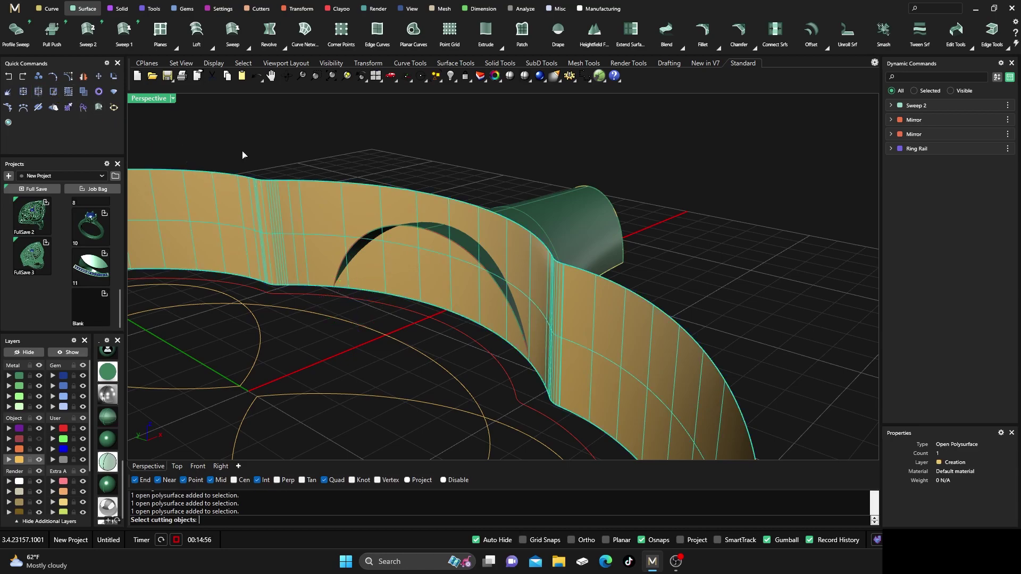
pyautogui.click(575, 215)
pyautogui.press('Return')
pyautogui.click(434, 252)
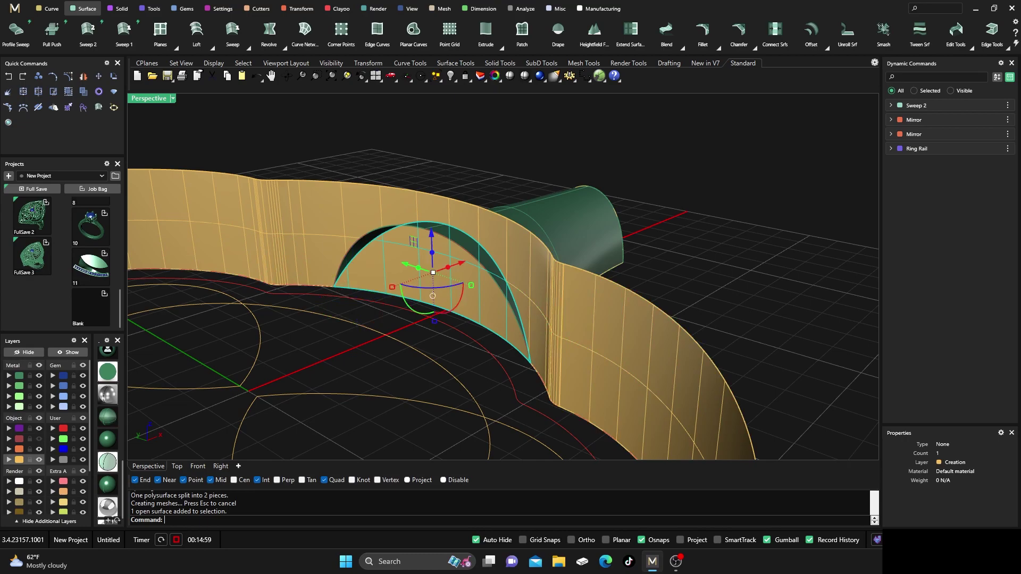
pyautogui.press('Delete')
pyautogui.moveTo(425, 273)
pyautogui.mouseDown(button='right')
pyautogui.moveTo(436, 275)
pyautogui.moveTo(416, 279)
pyautogui.mouseUp(button='right')
# Step: Split the Sweep 2 shank with the wall band and delete the piece inside the wall
pyautogui.click(416, 287)
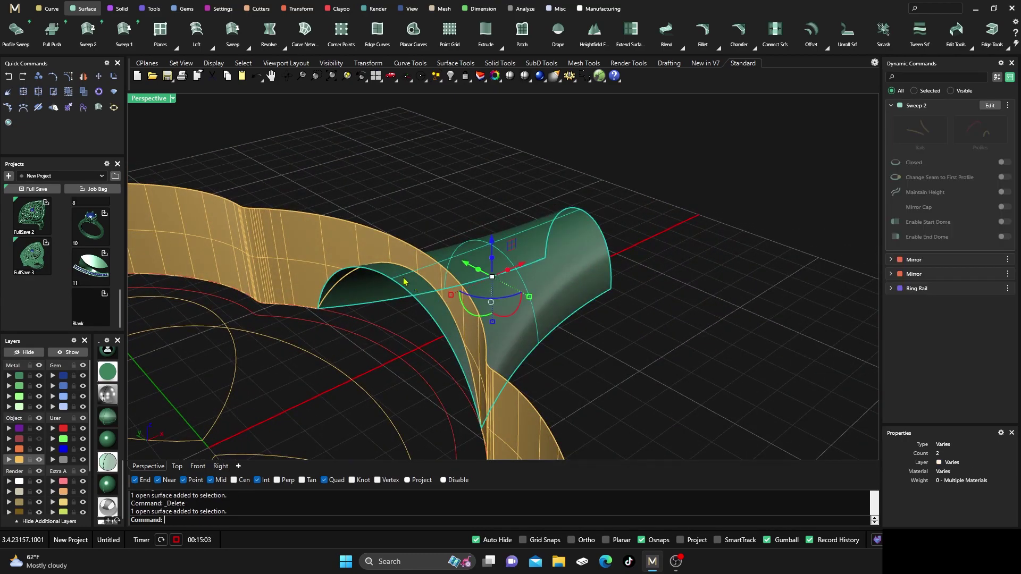
pyautogui.click(38, 92)
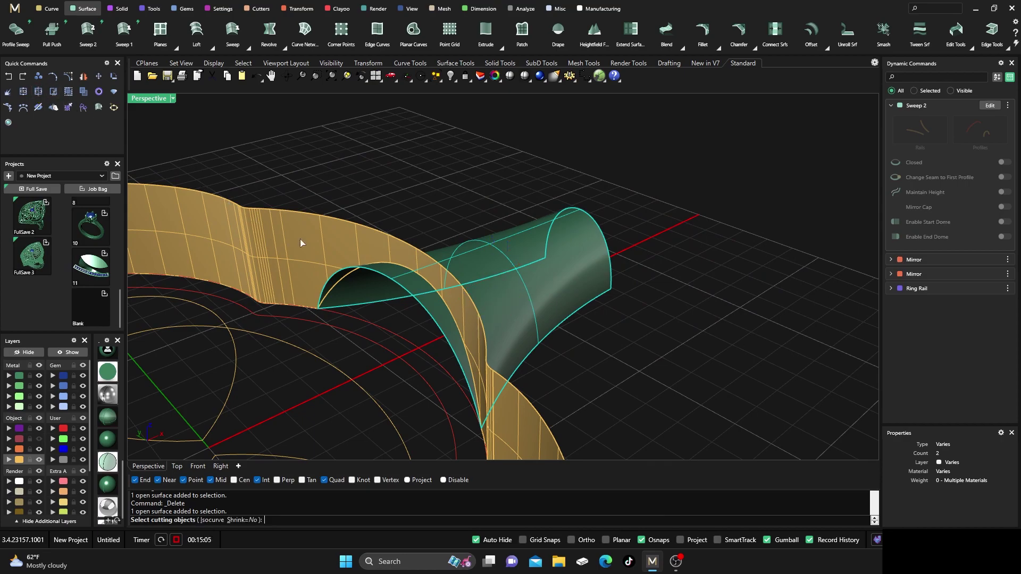
pyautogui.click(364, 240)
pyautogui.press('Return')
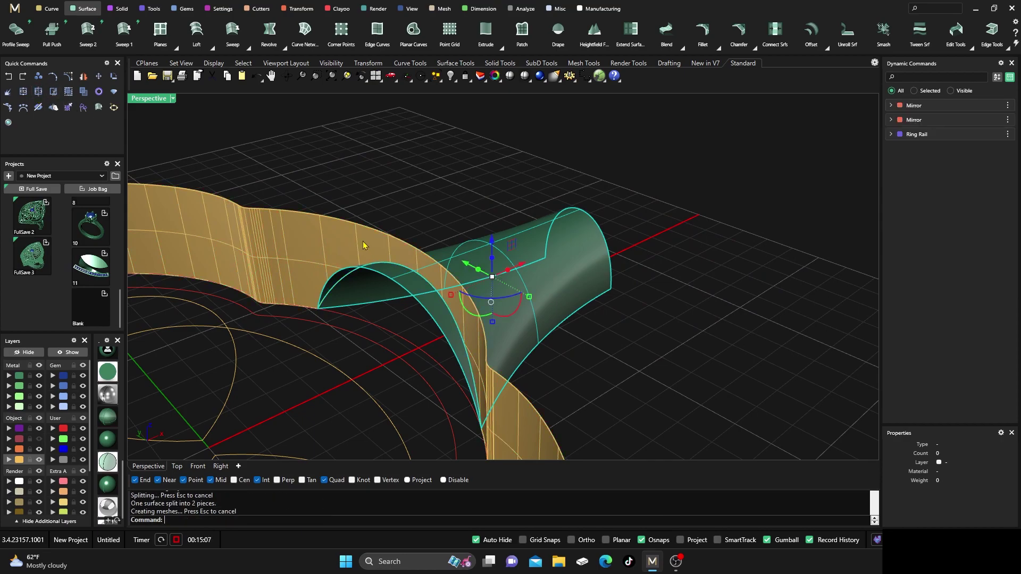
pyautogui.click(416, 285)
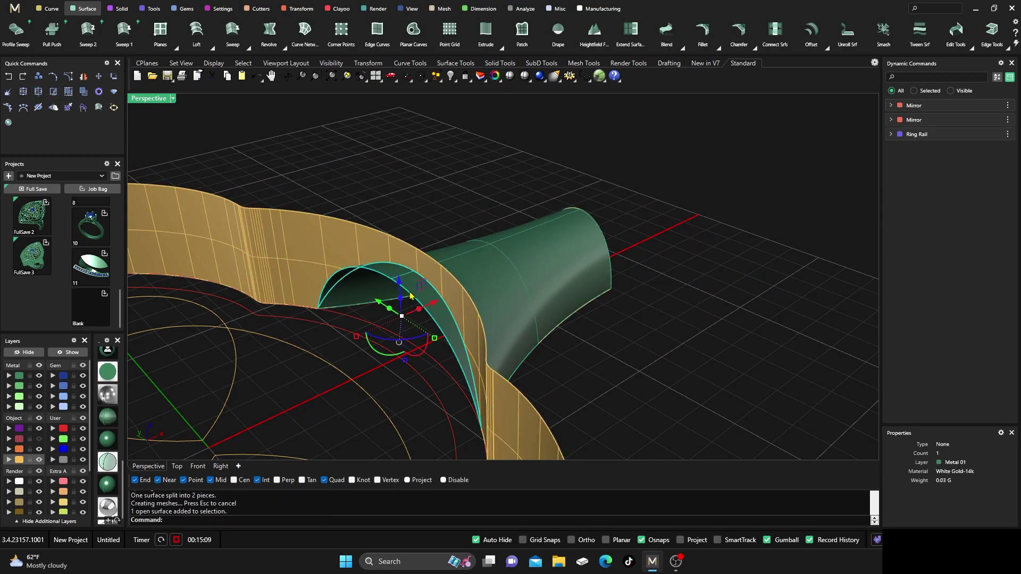
pyautogui.press('Delete')
pyautogui.scroll(-8, 410, 303)
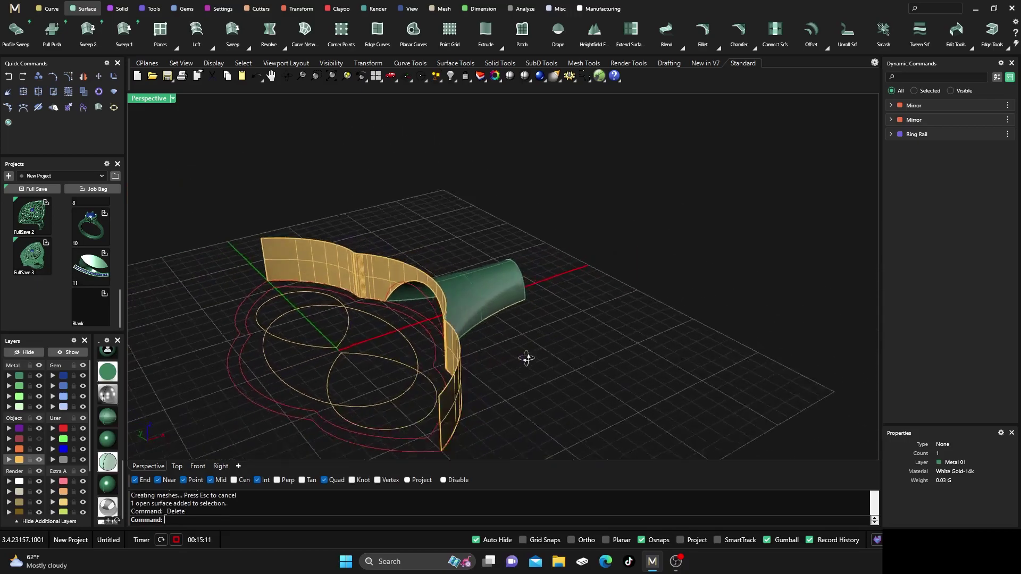
pyautogui.moveTo(526, 358); pyautogui.dragTo(510, 372, button='right')
pyautogui.scroll(8, 455, 275)
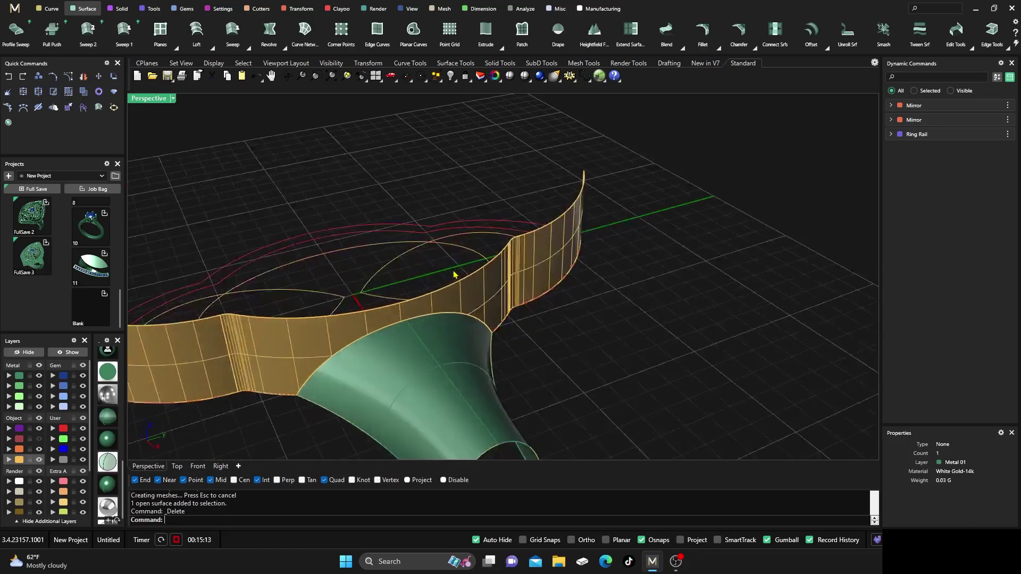
pyautogui.scroll(-6, 455, 274)
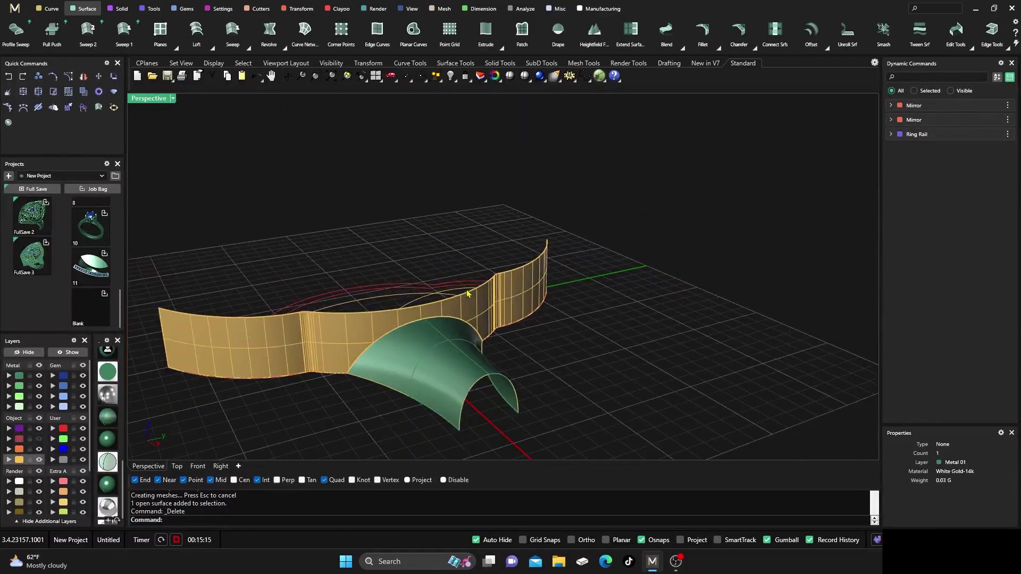
pyautogui.scroll(3, 455, 319)
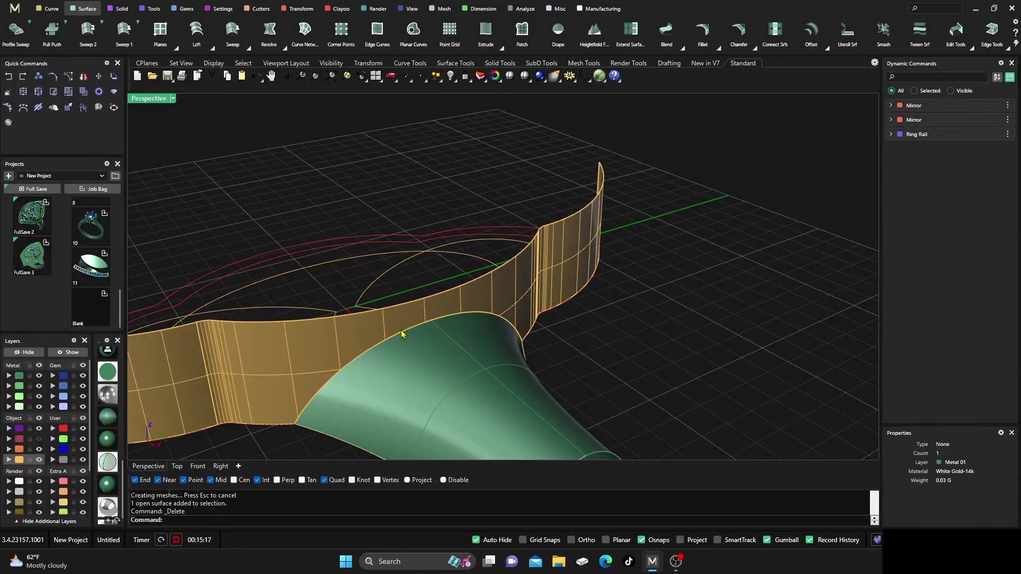
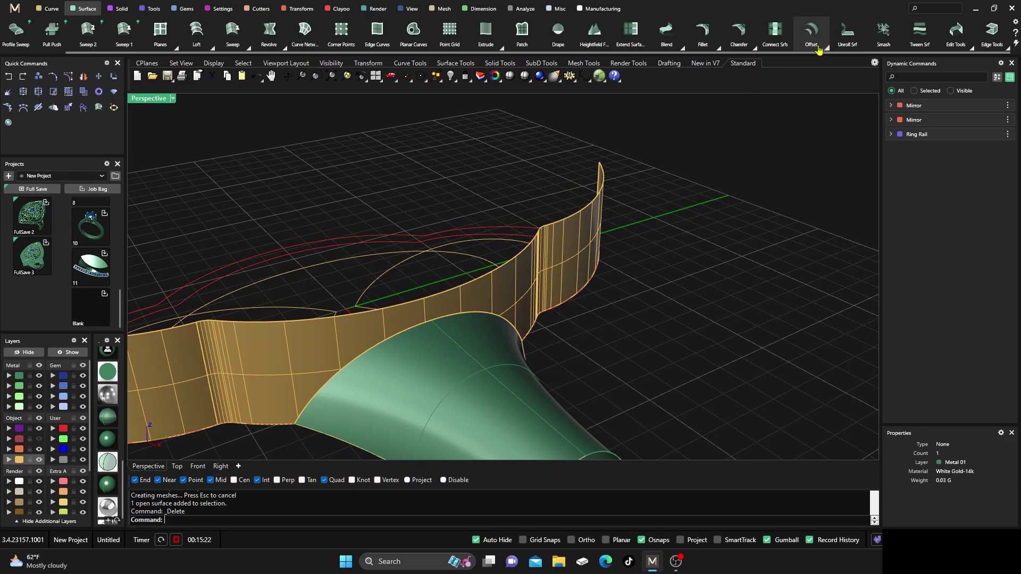
# Step: Fillet the green shank into the yellow gallery wall, then select the fillet and shank
pyautogui.click(717, 46)
pyautogui.click(717, 77)
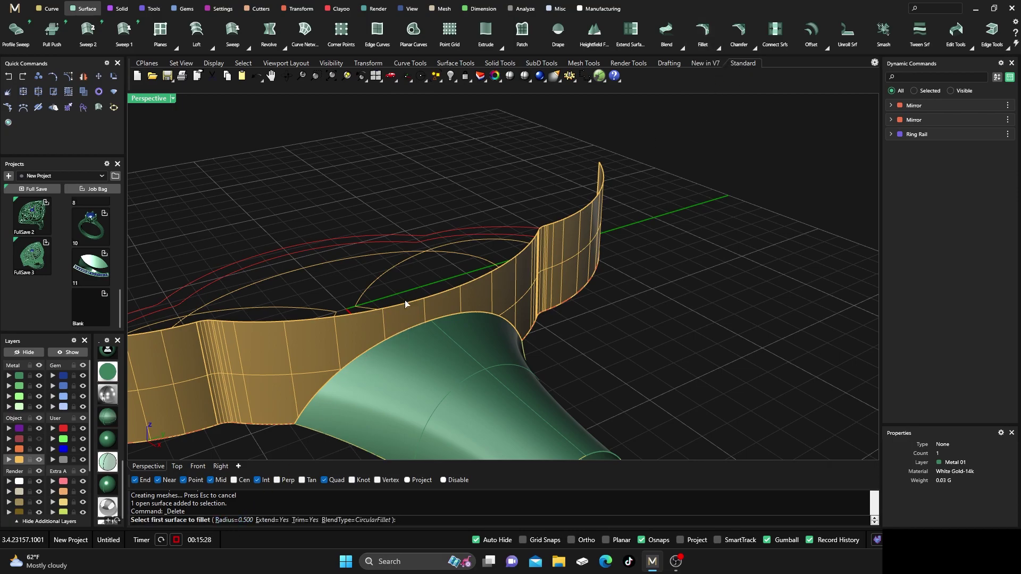
pyautogui.click(412, 336)
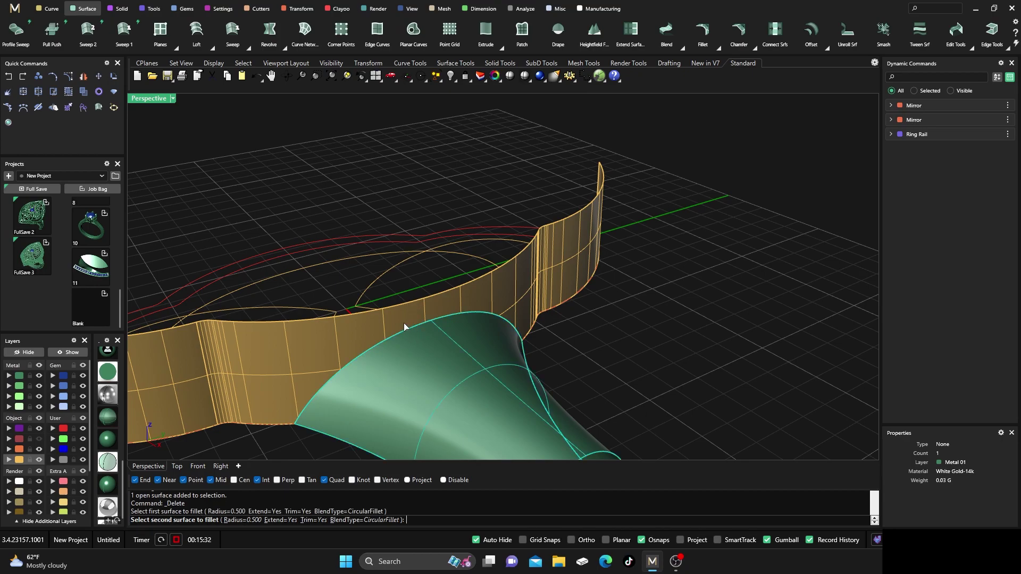
pyautogui.click(407, 325)
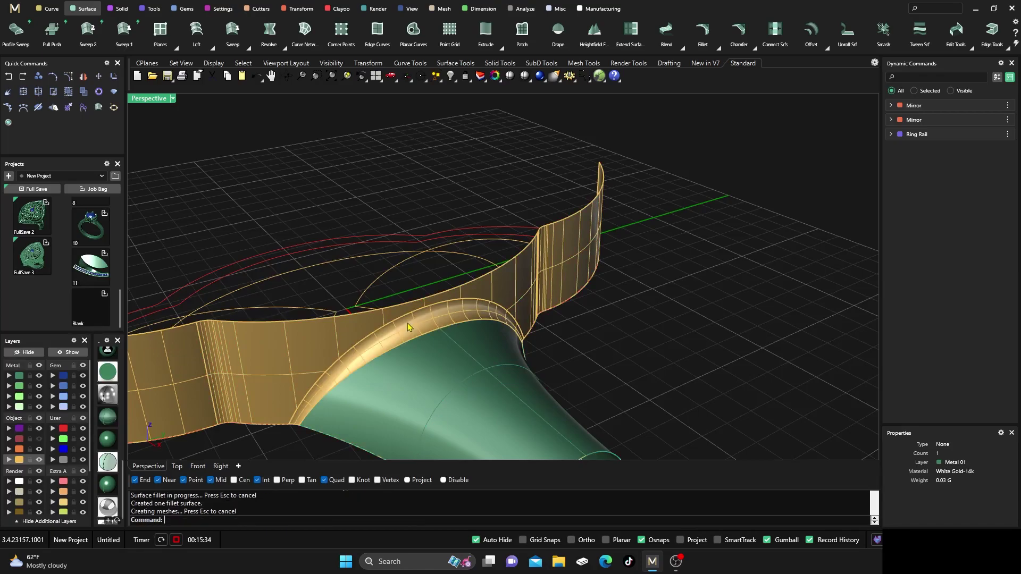
pyautogui.moveTo(415, 388); pyautogui.dragTo(419, 366, button='right')
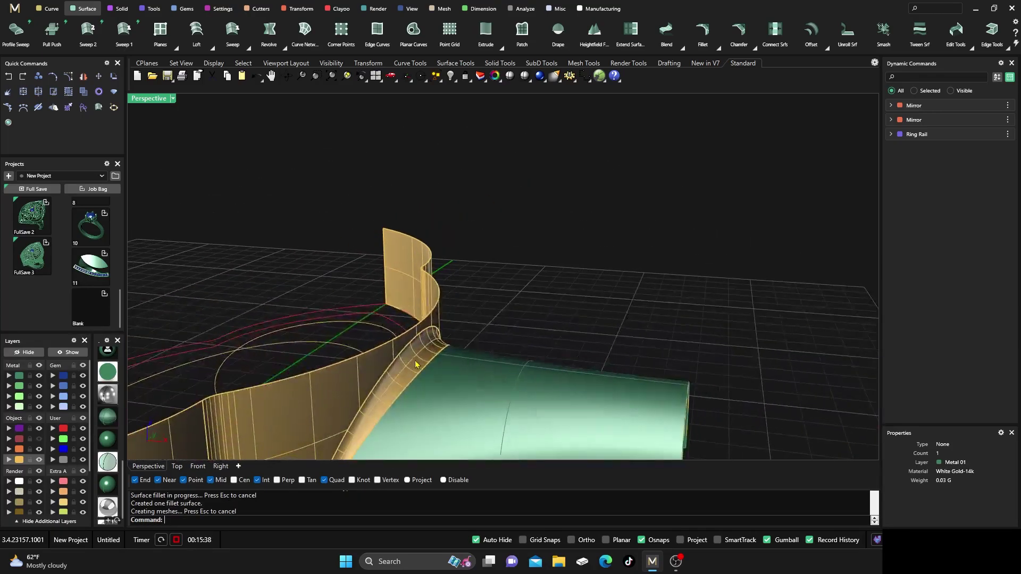
pyautogui.click(413, 363)
pyautogui.keyDown('shift'); pyautogui.click(482, 403); pyautogui.keyUp('shift')
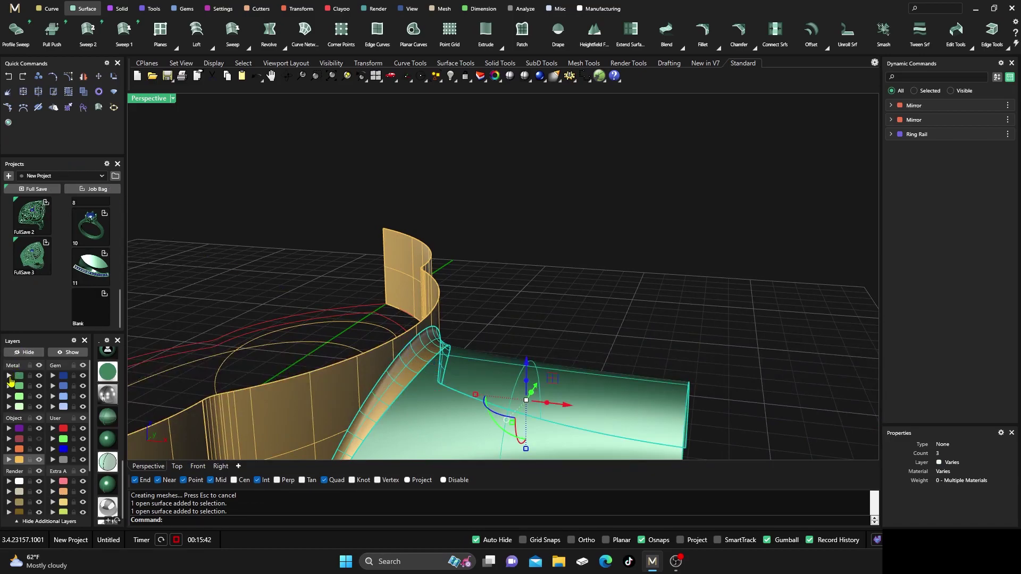
# Step: Assign the selected fillet and shank surfaces to the Metal 01 layer
pyautogui.click(9, 377)
pyautogui.click(486, 258)
pyautogui.moveTo(557, 282); pyautogui.dragTo(516, 323, button='right')
pyautogui.scroll(3, 509, 318)
# Step: Move the gallery wall on its own onto the Metal 02 layer
pyautogui.click(487, 346)
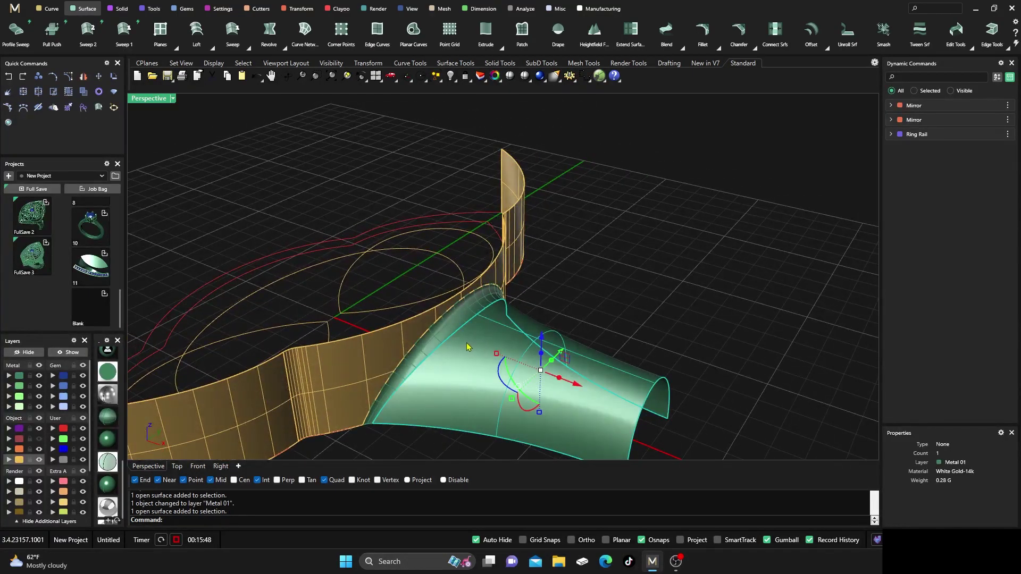
pyautogui.click(457, 327)
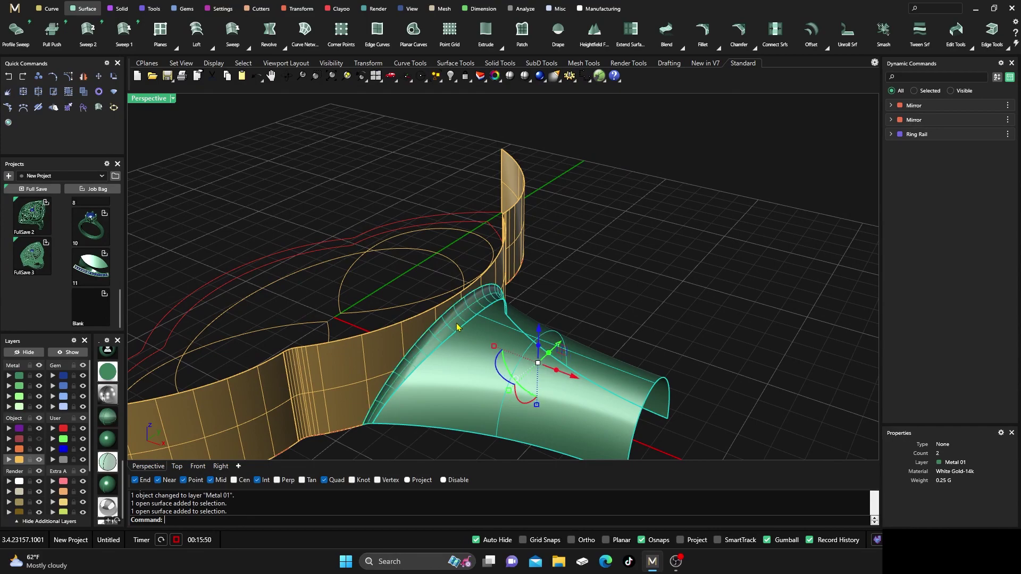
pyautogui.keyDown('shift'); pyautogui.click(411, 340); pyautogui.keyUp('shift')
pyautogui.press('Escape')
pyautogui.click(372, 359)
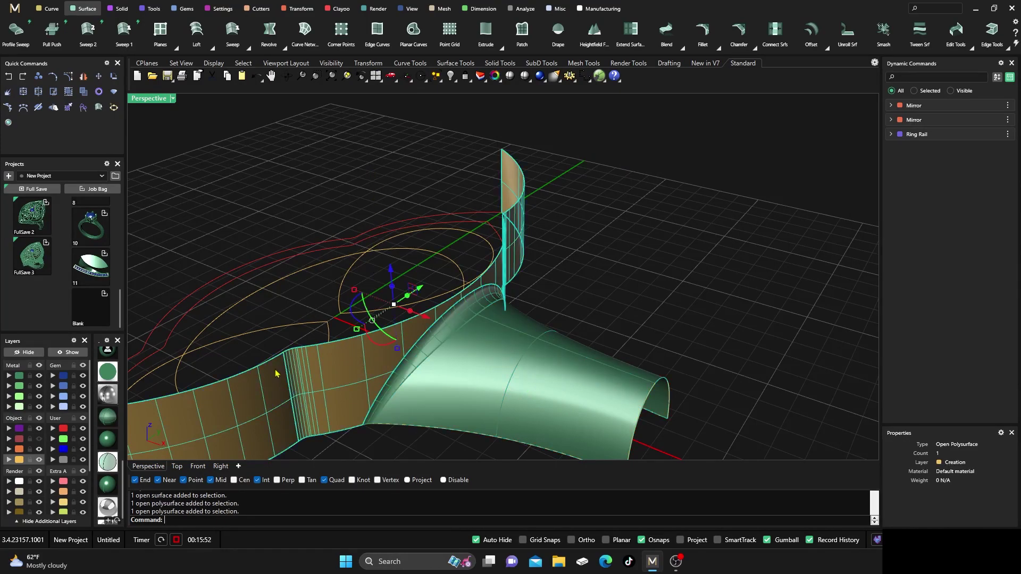
pyautogui.click(9, 388)
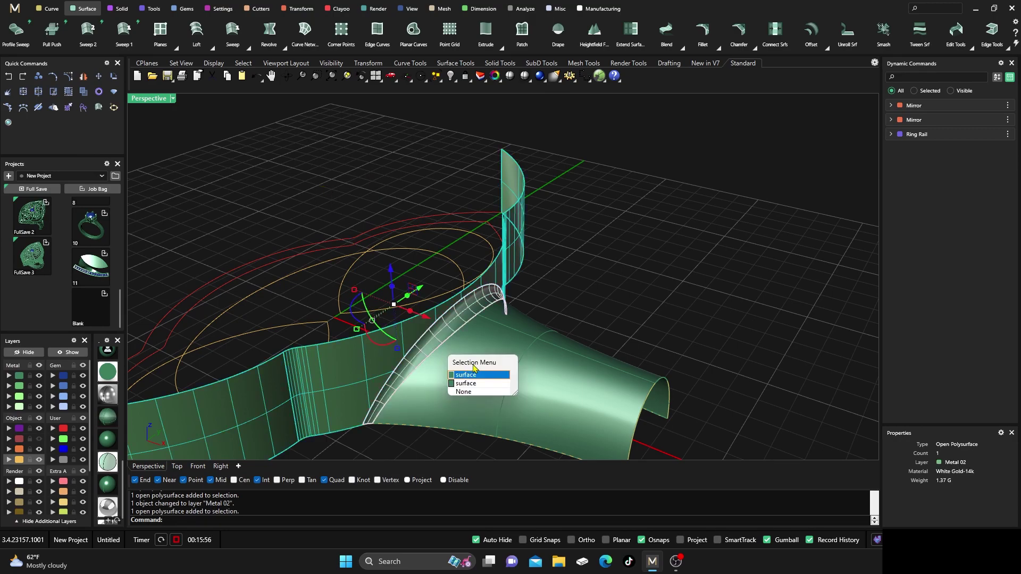
# Step: Reselect the wall surface and the other pieces for mirroring
pyautogui.click(465, 375)
pyautogui.keyDown('shift'); pyautogui.click(477, 339); pyautogui.keyUp('shift')
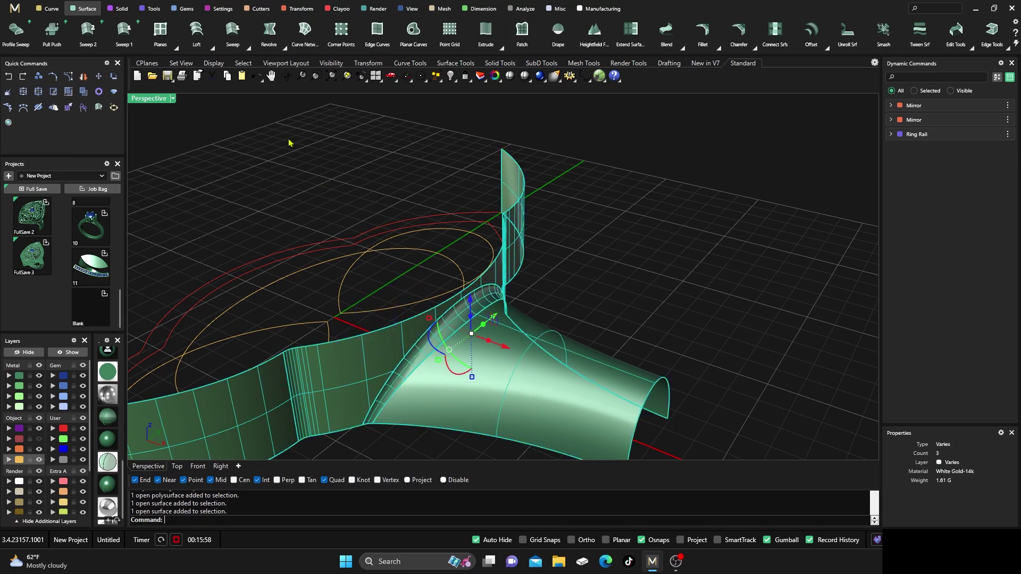
pyautogui.click(298, 9)
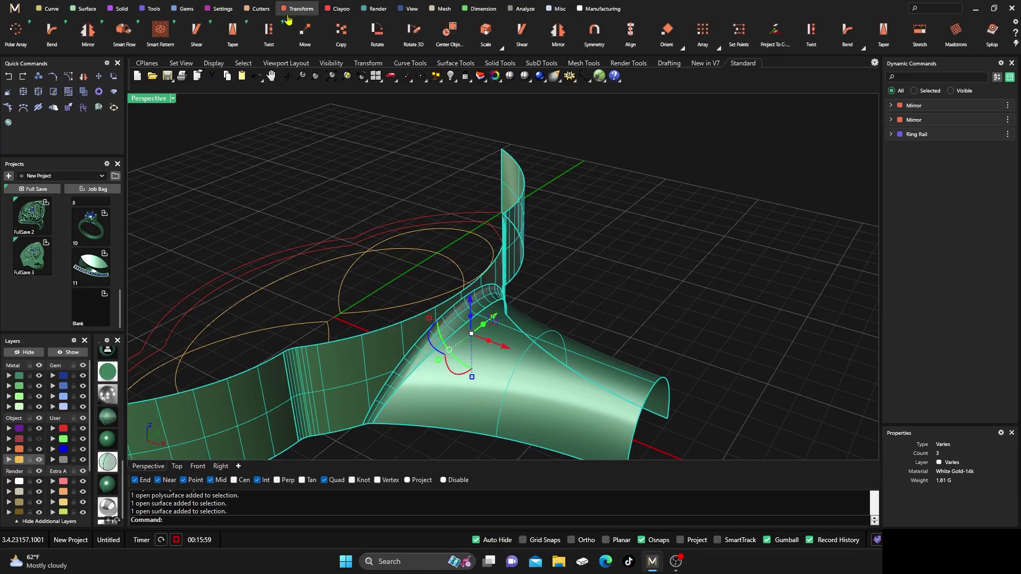
# Step: Mirror the shank, fillet and wall across Y to complete the symmetric head
pyautogui.click(88, 30)
pyautogui.scroll(-3, 625, 262)
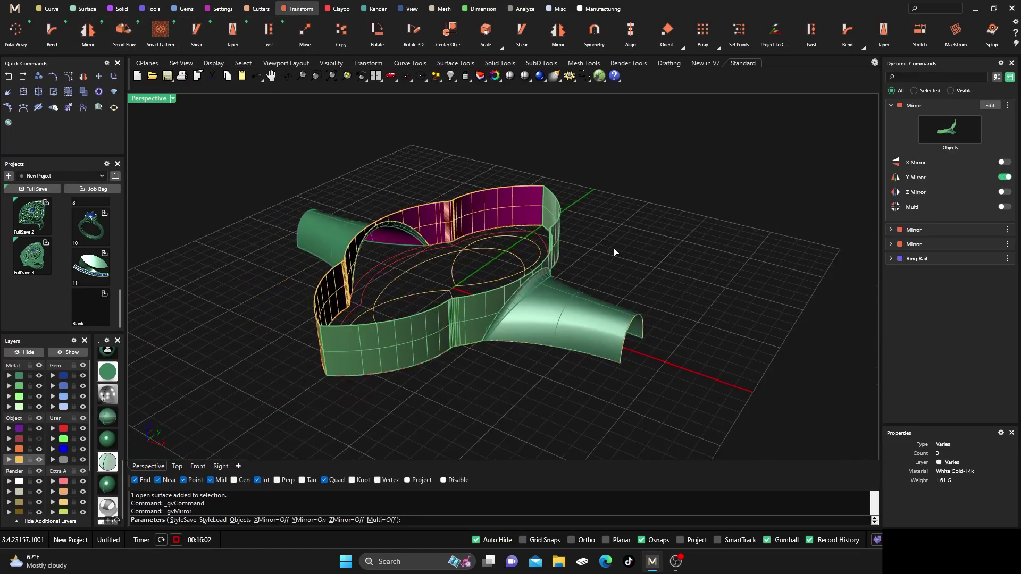
pyautogui.moveTo(624, 262); pyautogui.dragTo(699, 234, button='right')
pyautogui.rightClick(678, 243)
pyautogui.moveTo(633, 311); pyautogui.dragTo(533, 371, button='right')
pyautogui.scroll(4, 534, 371)
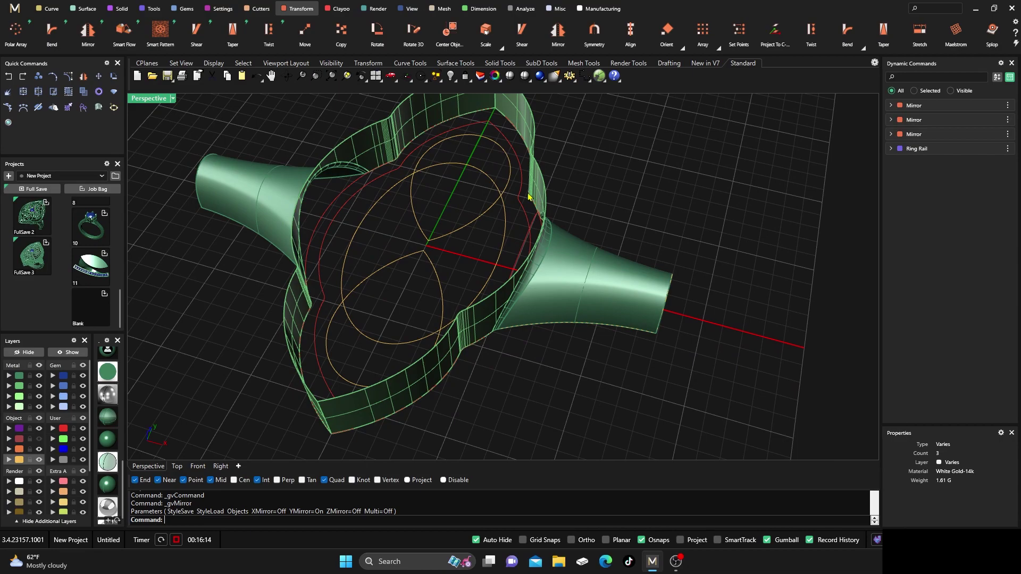
# Step: Select the closed curve and drag it upward with the gumball Z arrow
pyautogui.keyDown('shift'); pyautogui.click(528, 221); pyautogui.keyUp('shift')
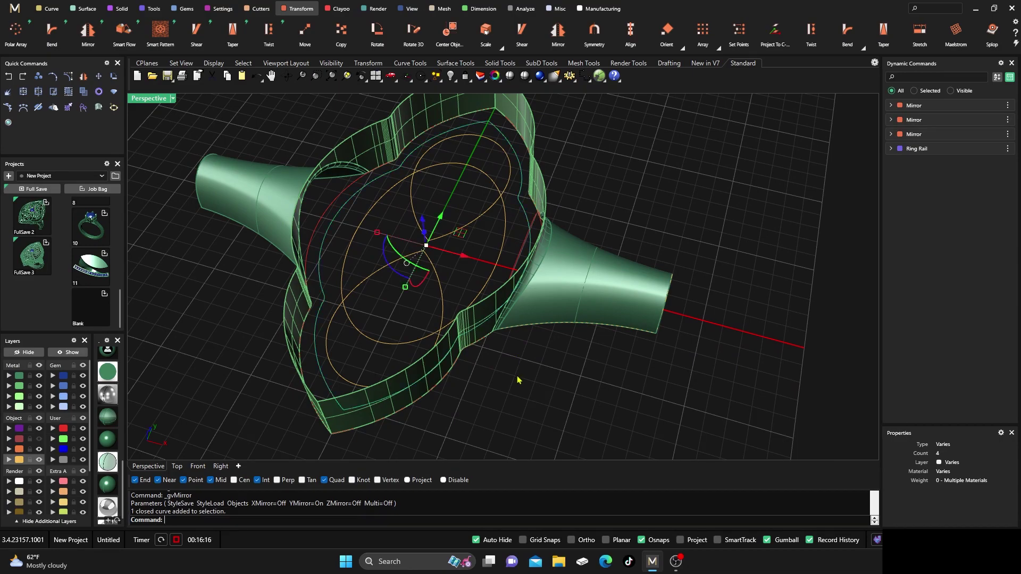
pyautogui.moveTo(528, 222); pyautogui.dragTo(459, 330, button='right')
pyautogui.scroll(-3, 406, 353)
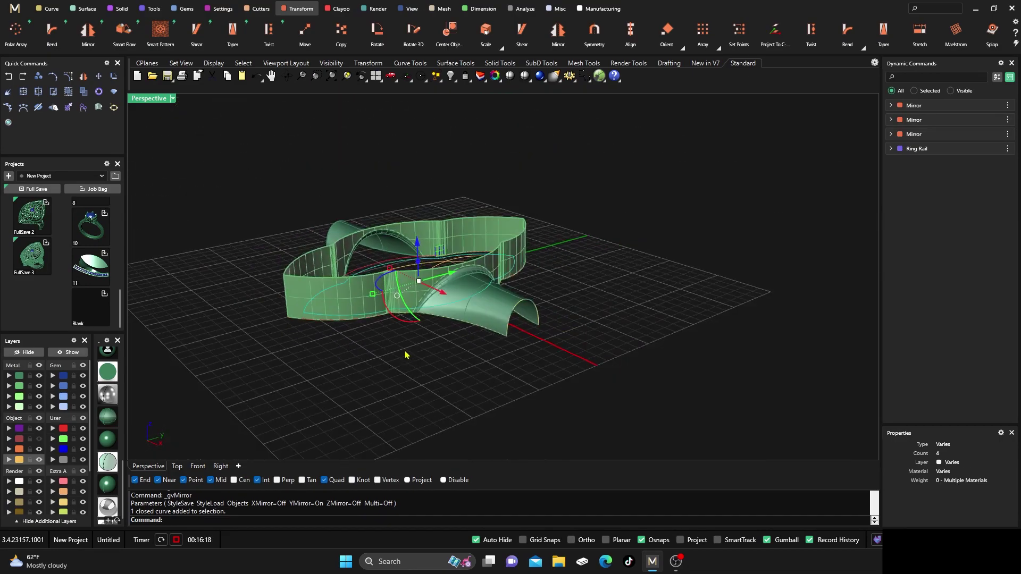
pyautogui.scroll(5, 408, 314)
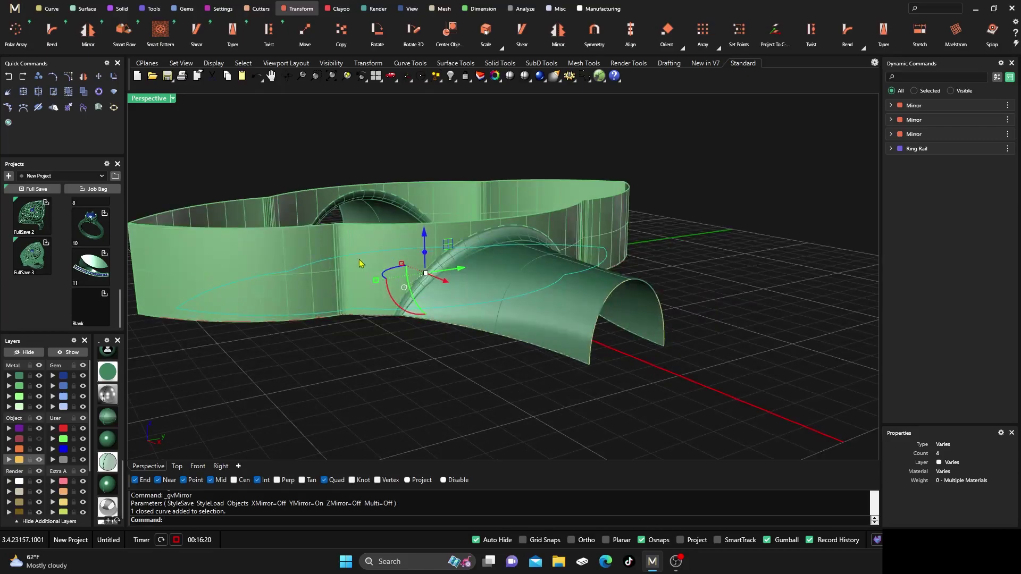
pyautogui.moveTo(422, 233); pyautogui.dragTo(423, 147)
# Step: In Front view, raise the closed curve just above the gallery wall top, then re-maximize Perspective
pyautogui.doubleClick(148, 99)
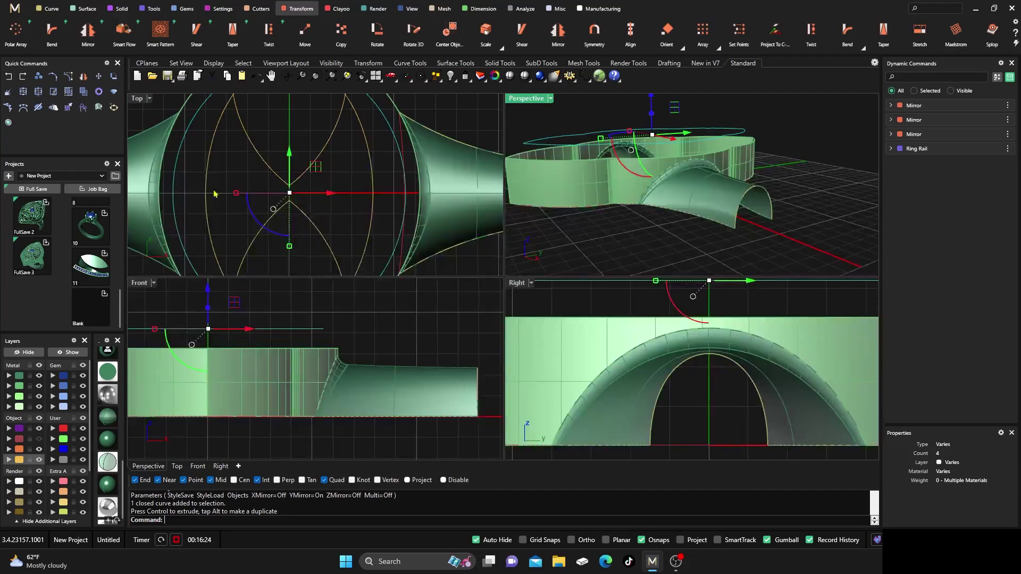
pyautogui.moveTo(394, 339); pyautogui.dragTo(416, 332, button='right')
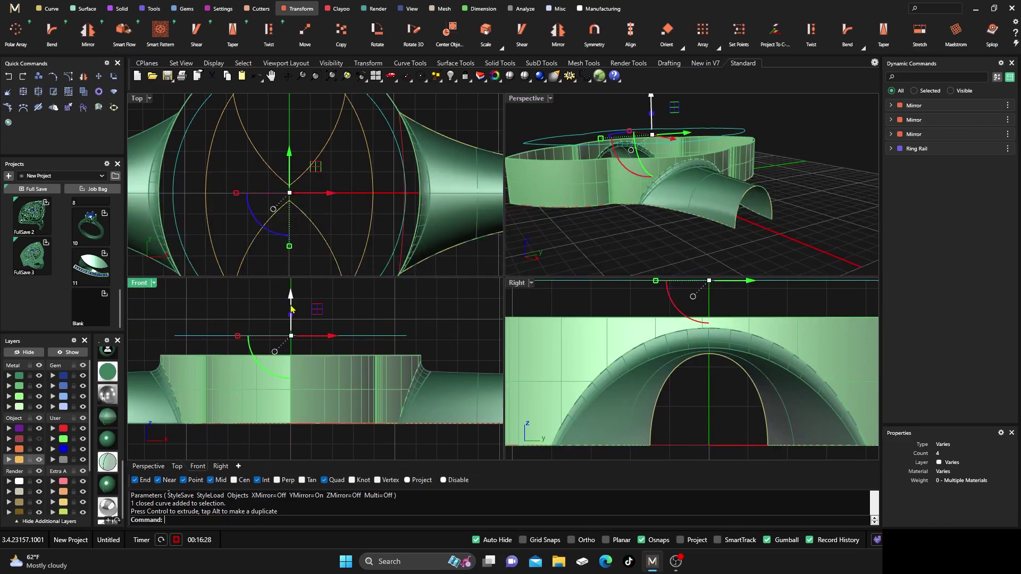
pyautogui.moveTo(292, 307); pyautogui.dragTo(292, 302)
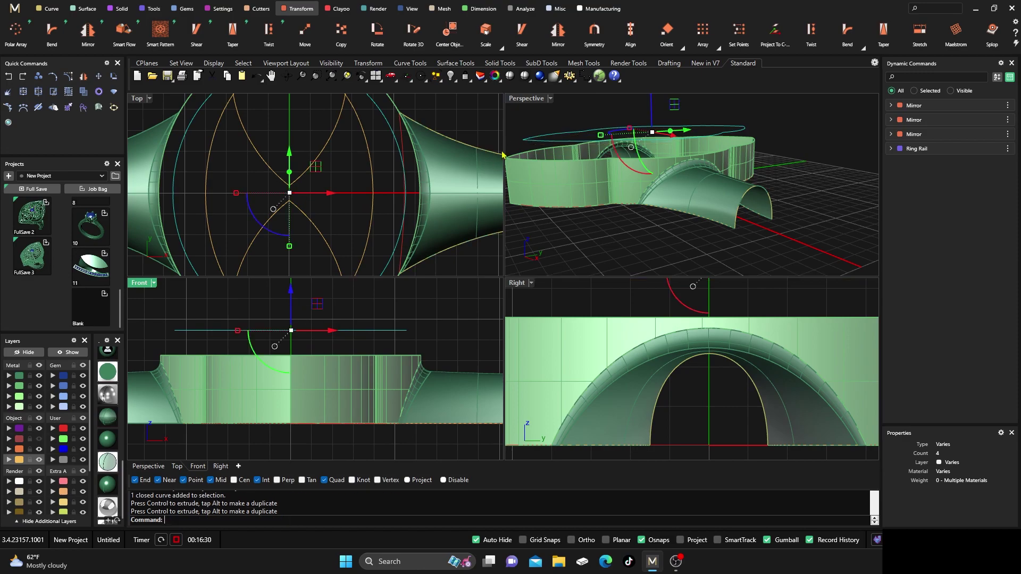
pyautogui.doubleClick(526, 99)
pyautogui.click(707, 230)
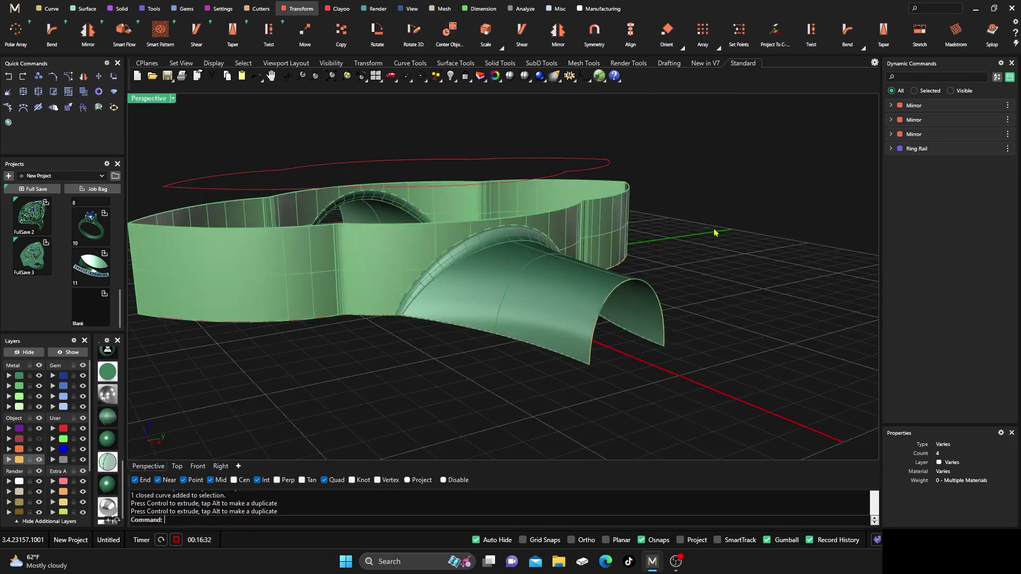
pyautogui.moveTo(730, 244); pyautogui.dragTo(680, 273, button='right')
pyautogui.scroll(5, 458, 257)
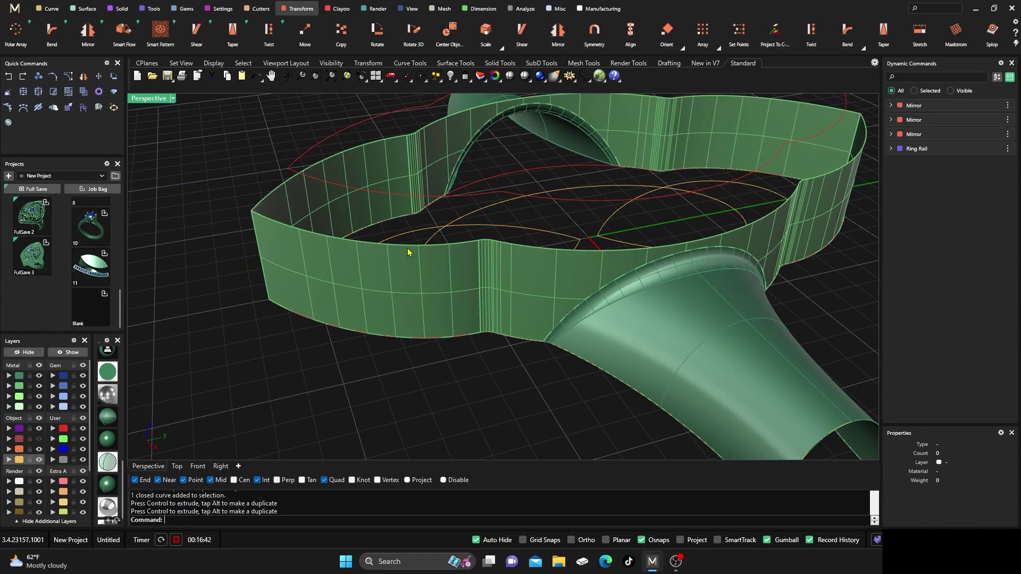
# Step: Duplicate the front and right-hand top edges of the gallery wall as curves
pyautogui.click(52, 10)
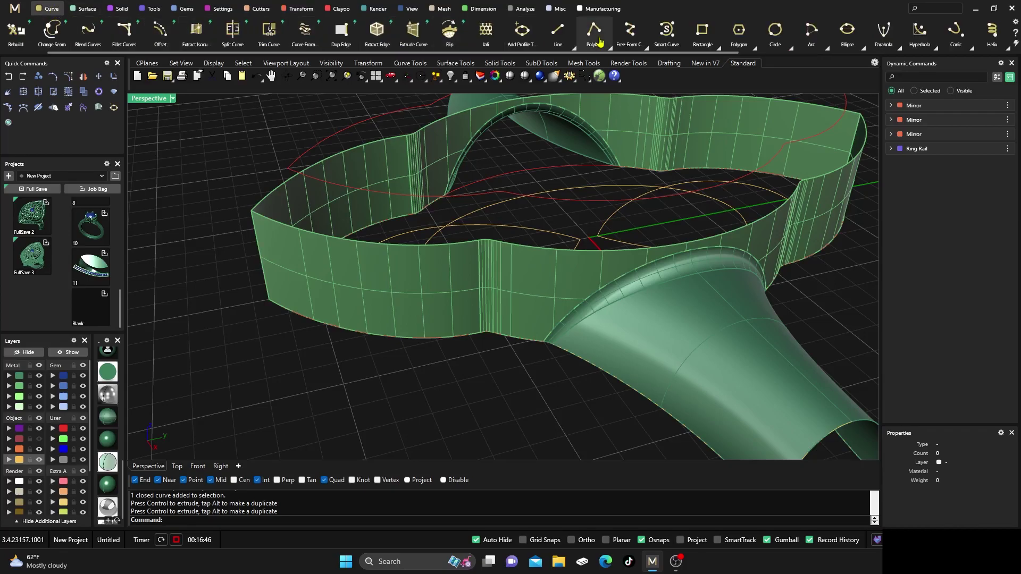
pyautogui.scroll(-5, 840, 34)
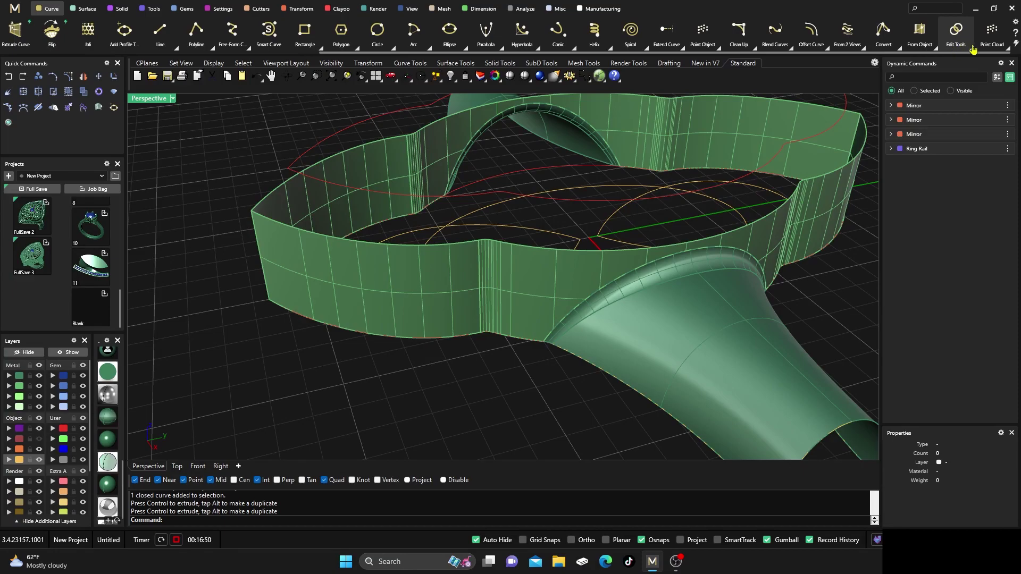
pyautogui.click(933, 47)
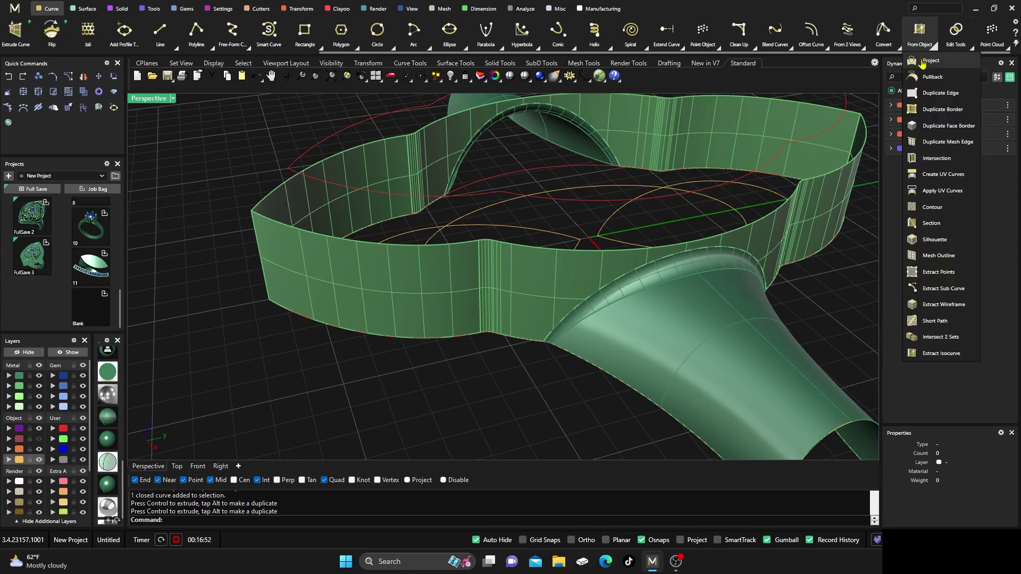
pyautogui.click(925, 94)
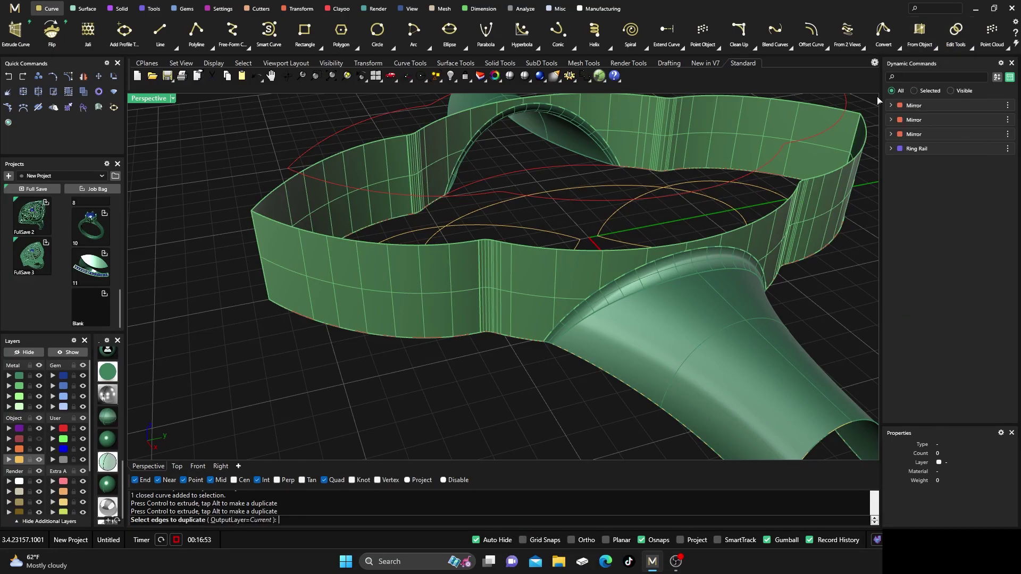
pyautogui.click(429, 246)
pyautogui.click(485, 243)
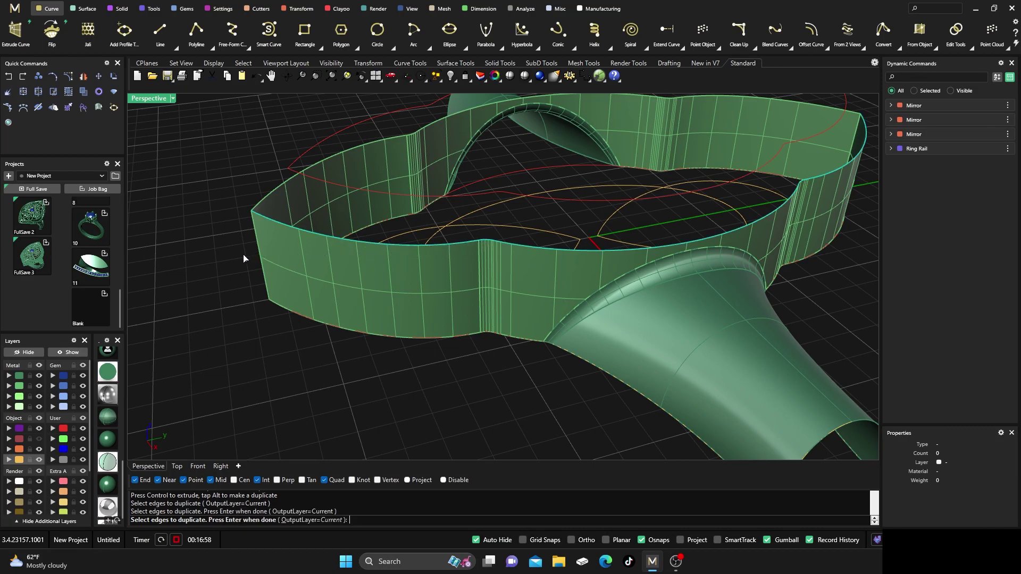
pyautogui.press('Return')
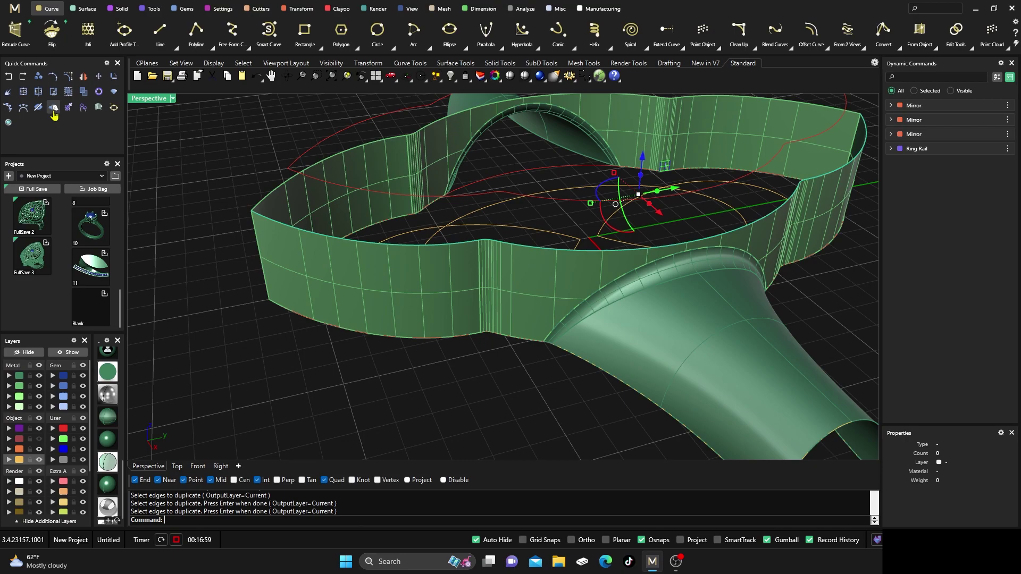
# Step: Join the two duplicated edges into one open curve, dismissing the history warning
pyautogui.click(23, 92)
pyautogui.click(518, 319)
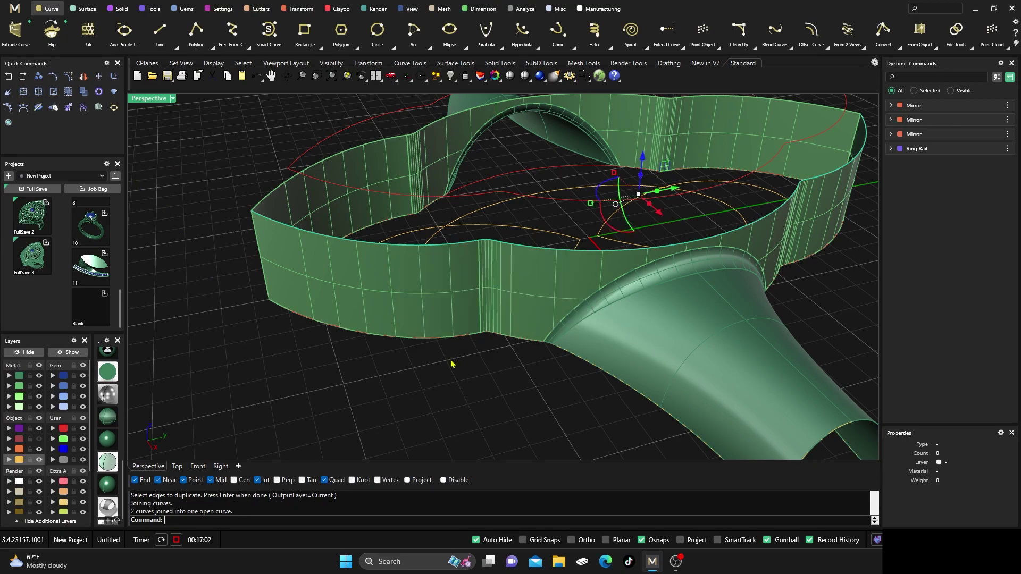
pyautogui.click(438, 366)
pyautogui.click(417, 248)
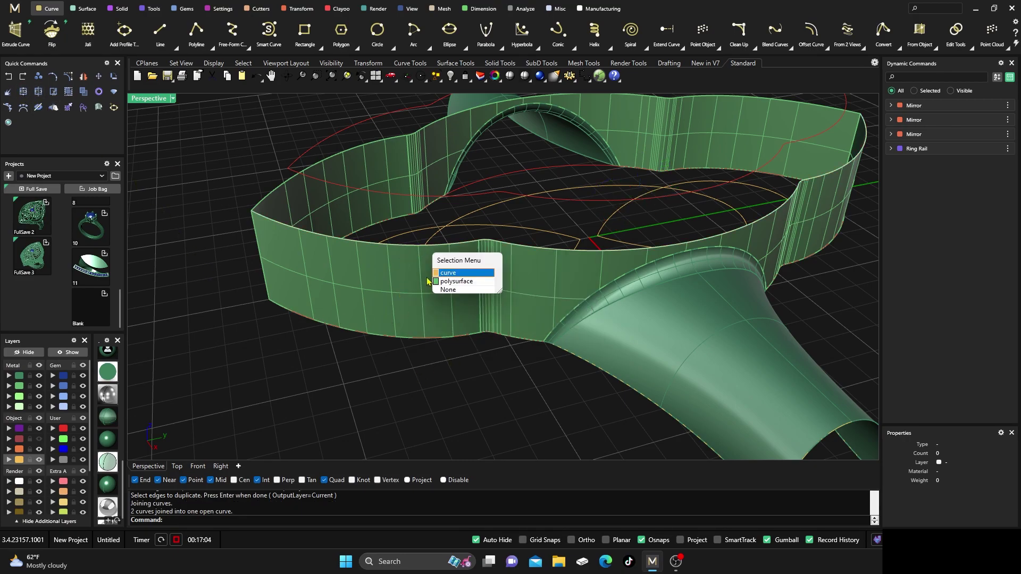
pyautogui.click(446, 275)
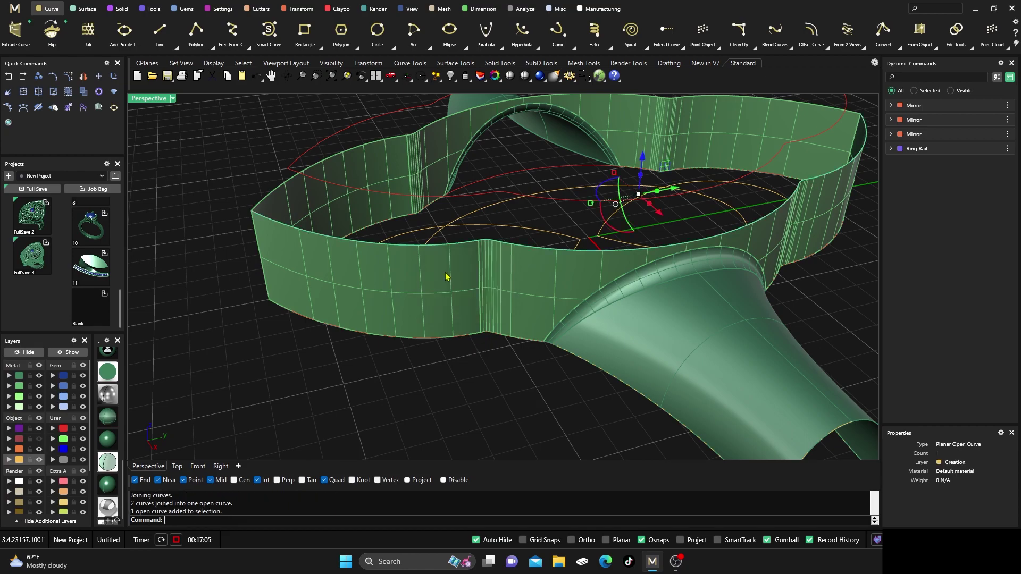
pyautogui.click(363, 365)
pyautogui.scroll(-5, 361, 362)
pyautogui.moveTo(360, 358); pyautogui.dragTo(313, 246, button='right')
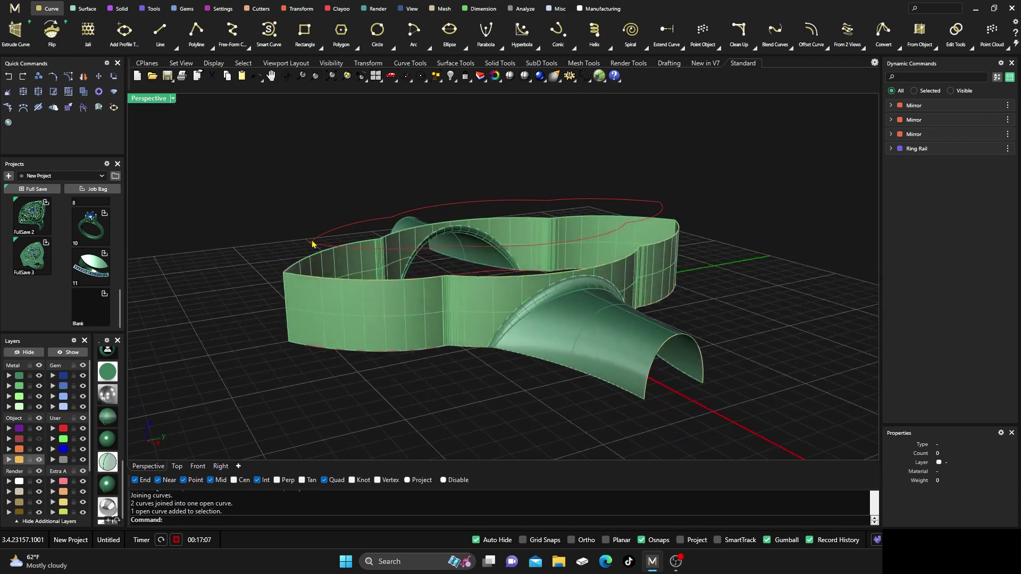
# Step: Draw a start-end-direction arc from the red rail's end to the wall's top corner, horizontal tangent
pyautogui.doubleClick(148, 98)
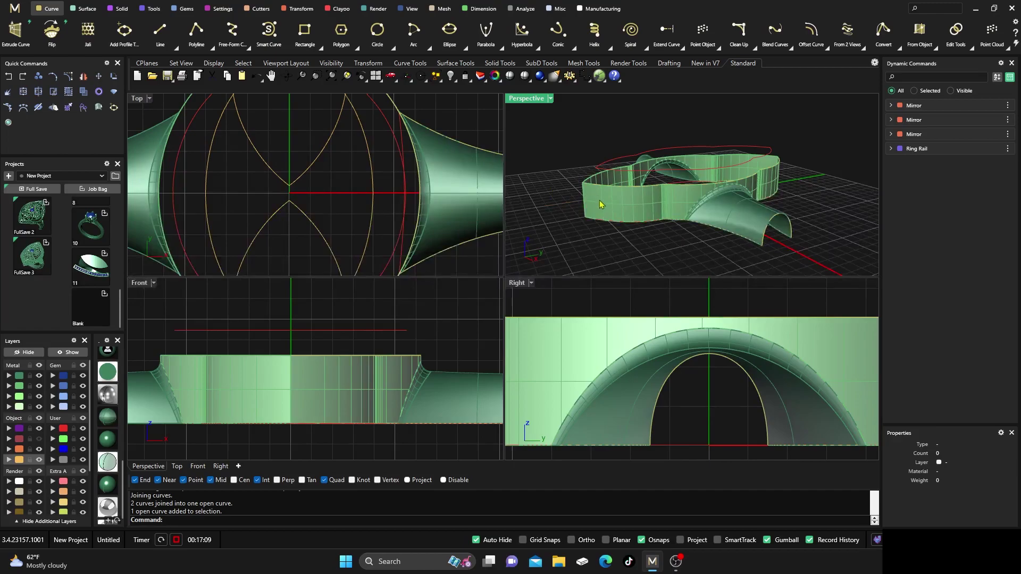
pyautogui.moveTo(598, 201); pyautogui.dragTo(622, 211, button='right')
pyautogui.scroll(-5, 683, 329)
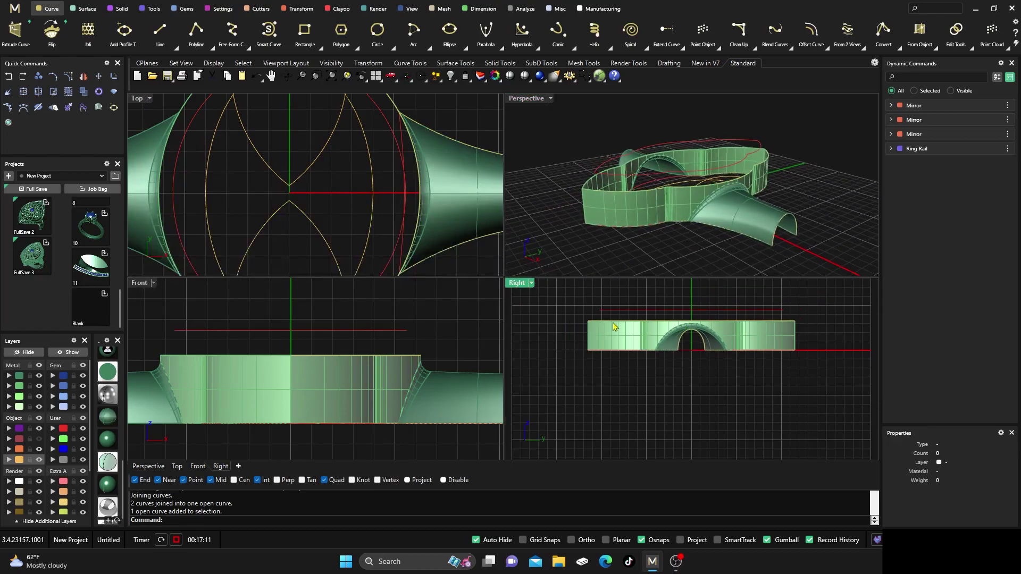
pyautogui.moveTo(599, 325); pyautogui.dragTo(632, 346, button='right')
pyautogui.scroll(4, 633, 346)
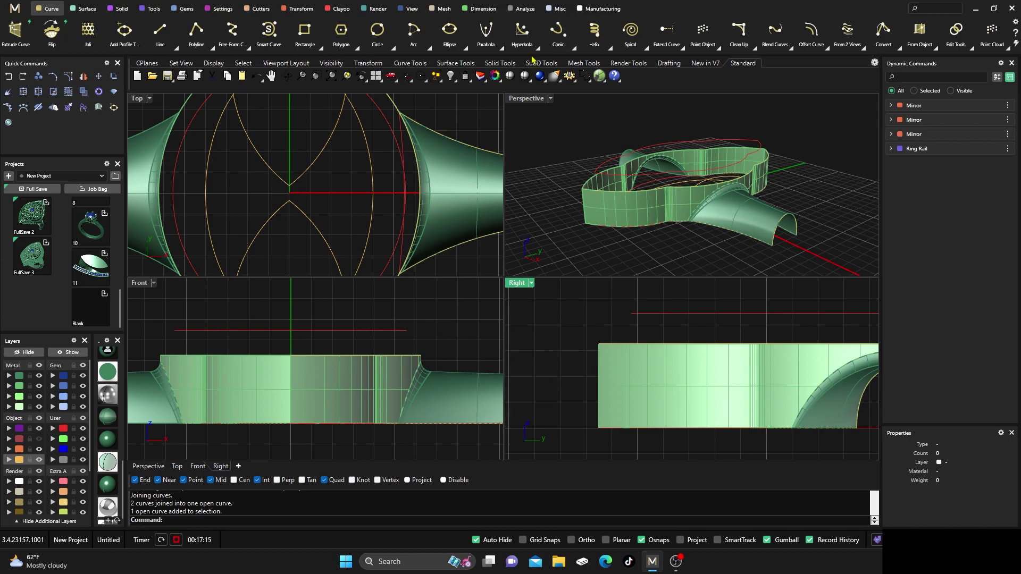
pyautogui.click(428, 47)
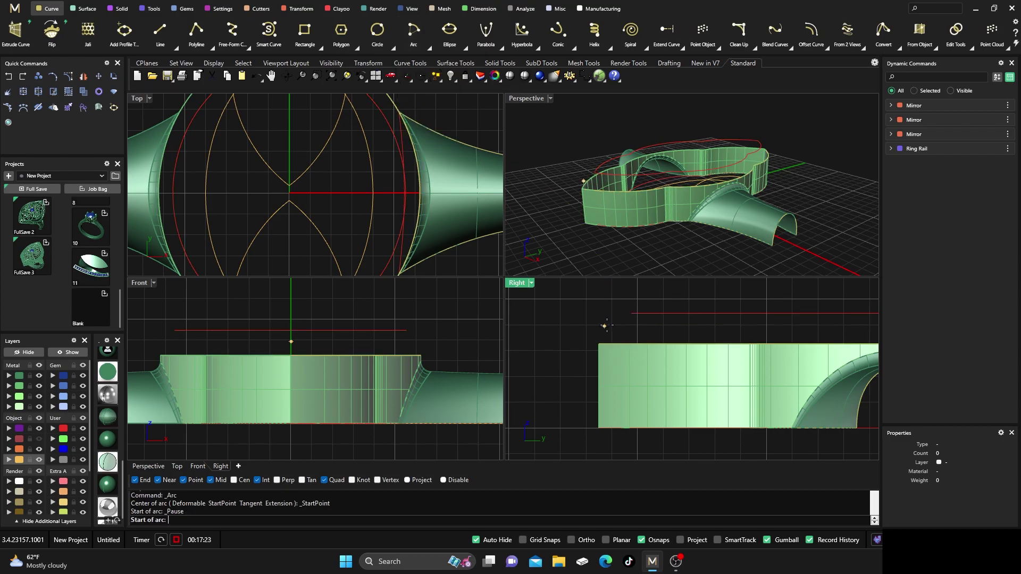
pyautogui.scroll(2, 612, 327)
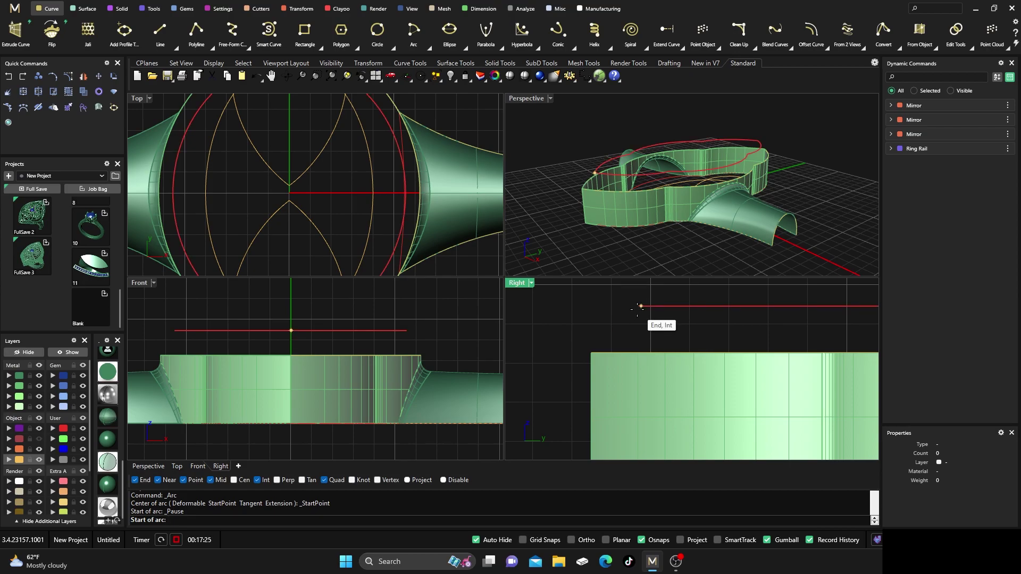
pyautogui.click(640, 306)
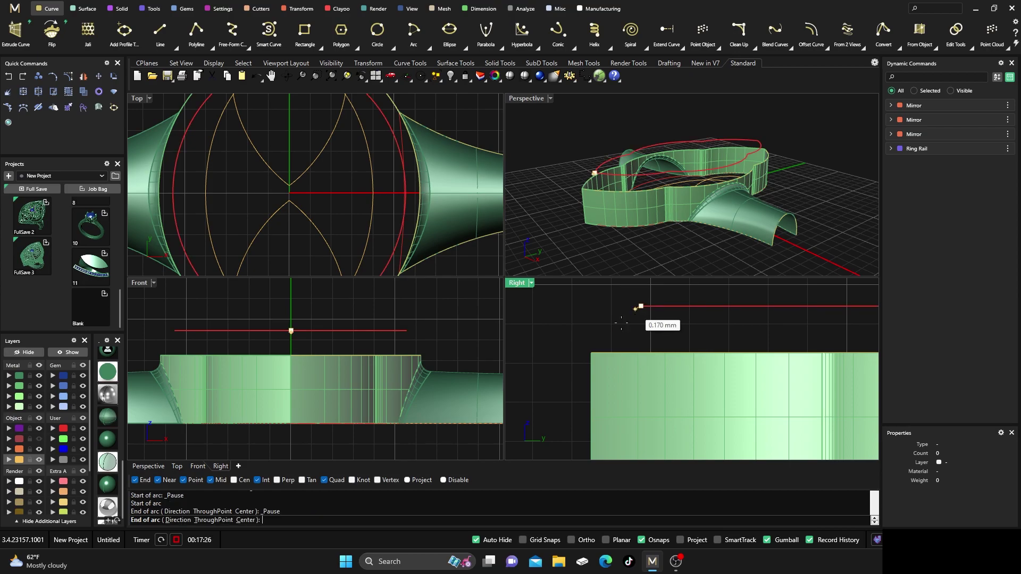
pyautogui.click(591, 352)
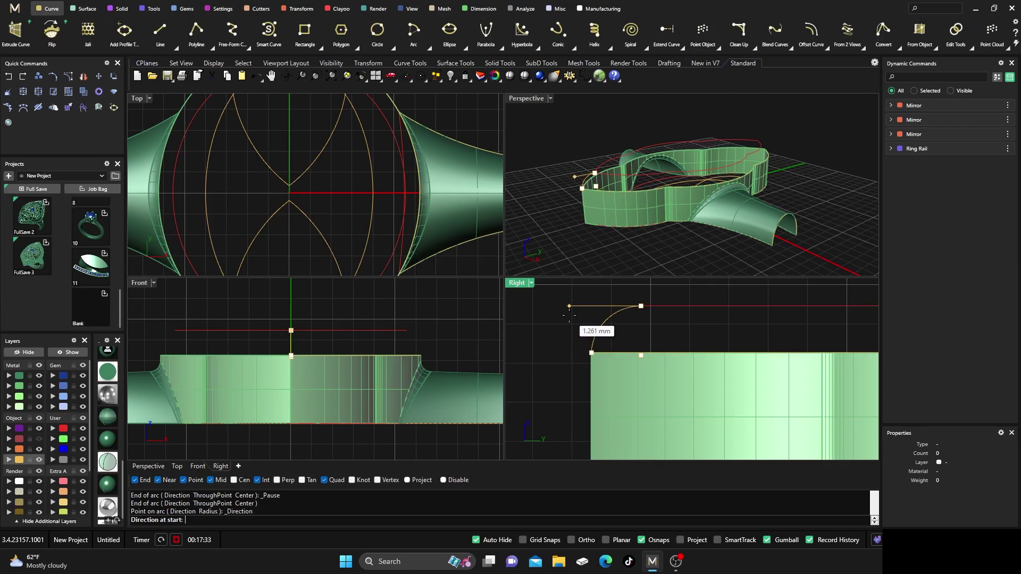
pyautogui.click(569, 314)
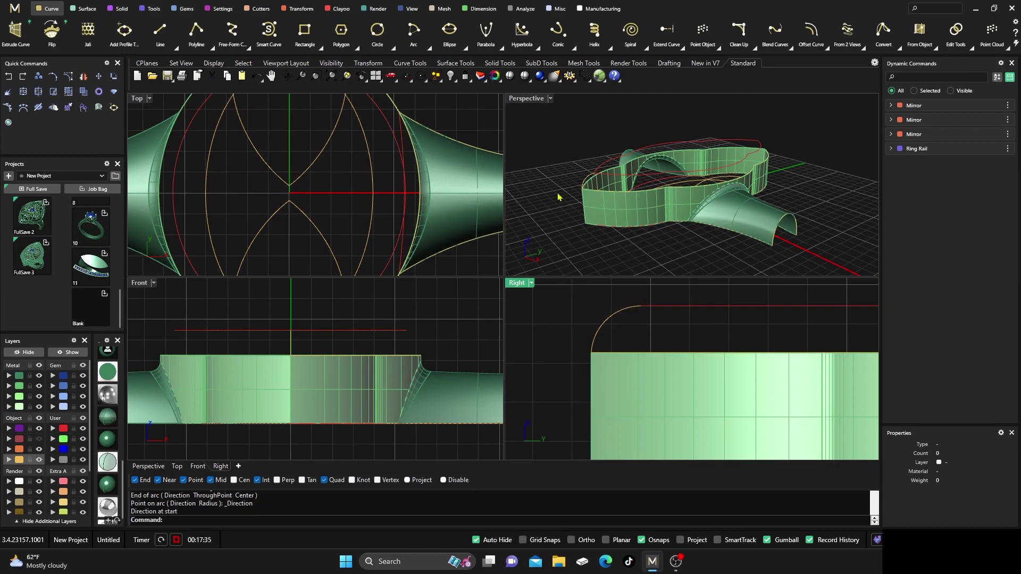
pyautogui.click(587, 181)
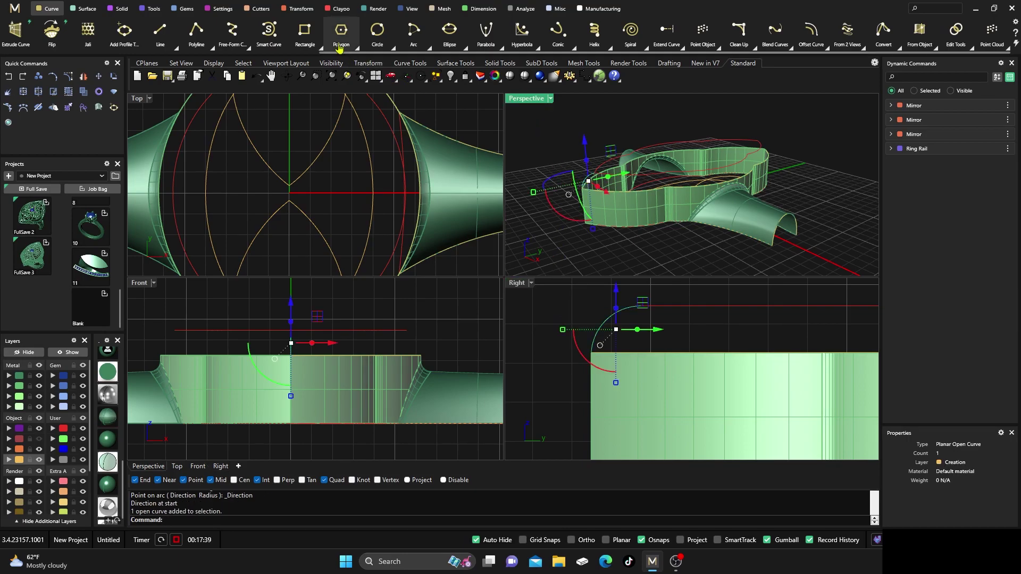
# Step: Mirror the arc with X Mirror on and Y Mirror off to the opposite side
pyautogui.click(297, 9)
pyautogui.scroll(3, 111, 35)
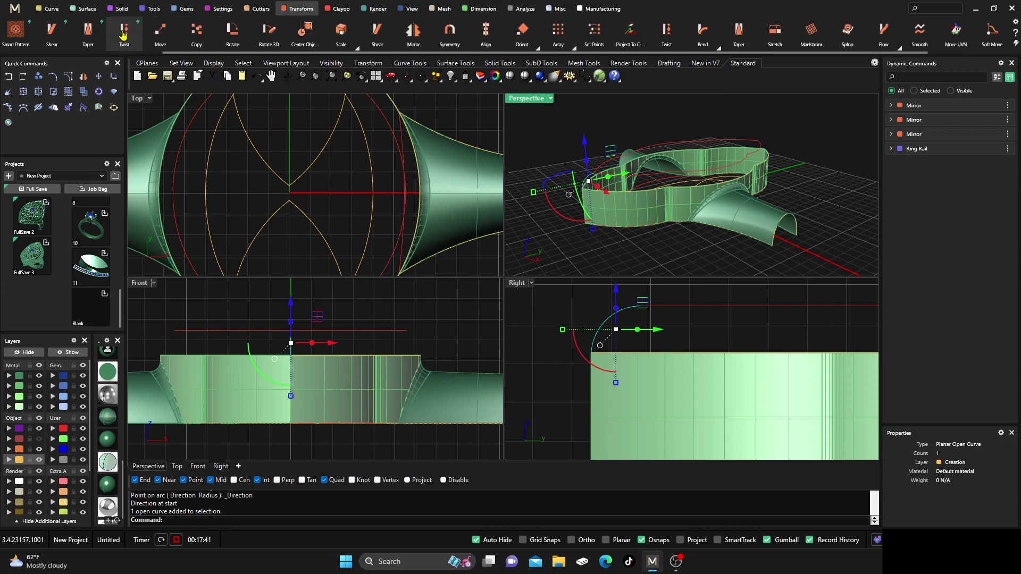
pyautogui.click(52, 30)
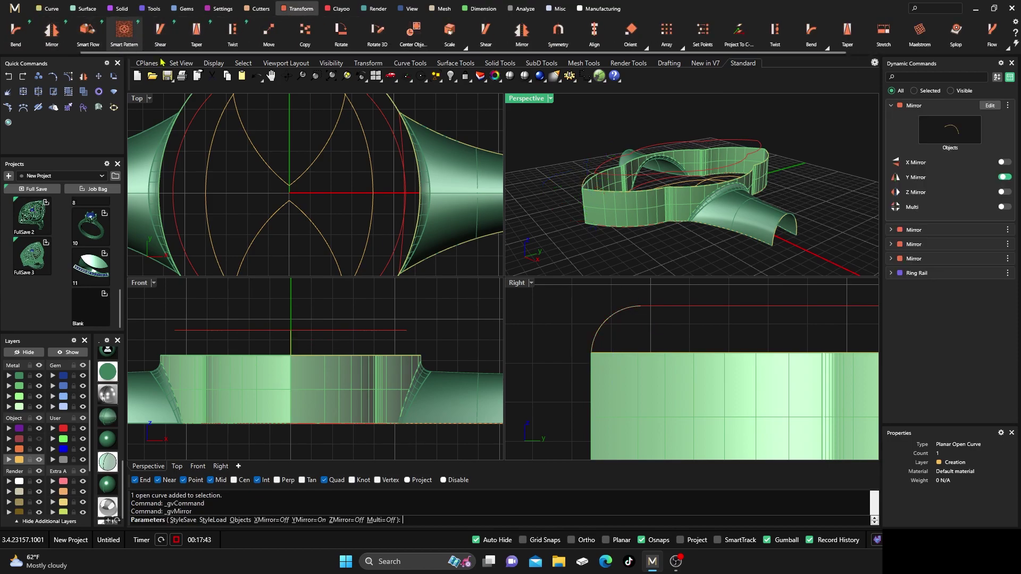
pyautogui.click(1004, 162)
pyautogui.click(1004, 177)
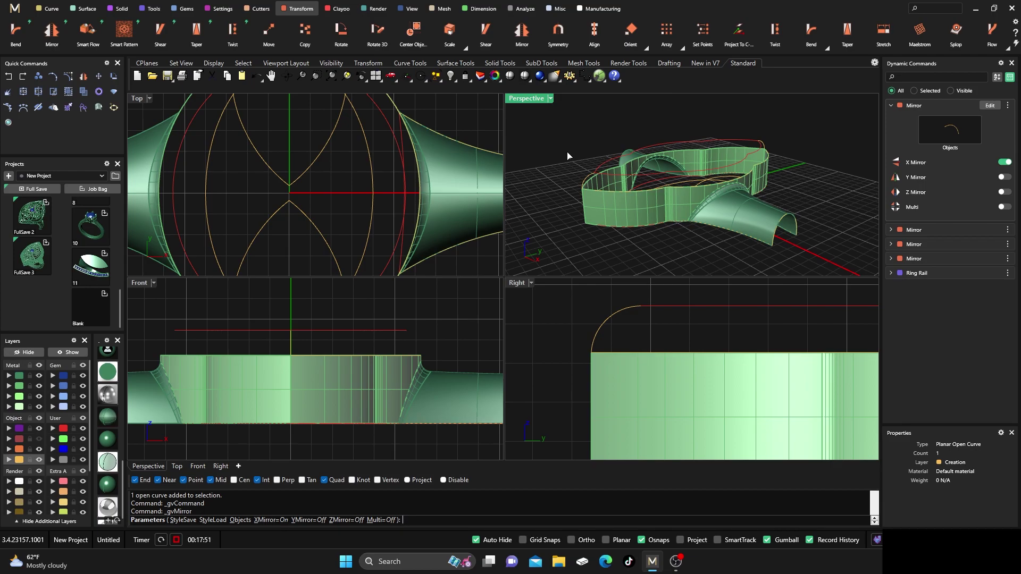
pyautogui.press('Return')
pyautogui.moveTo(641, 214); pyautogui.dragTo(530, 179, button='right')
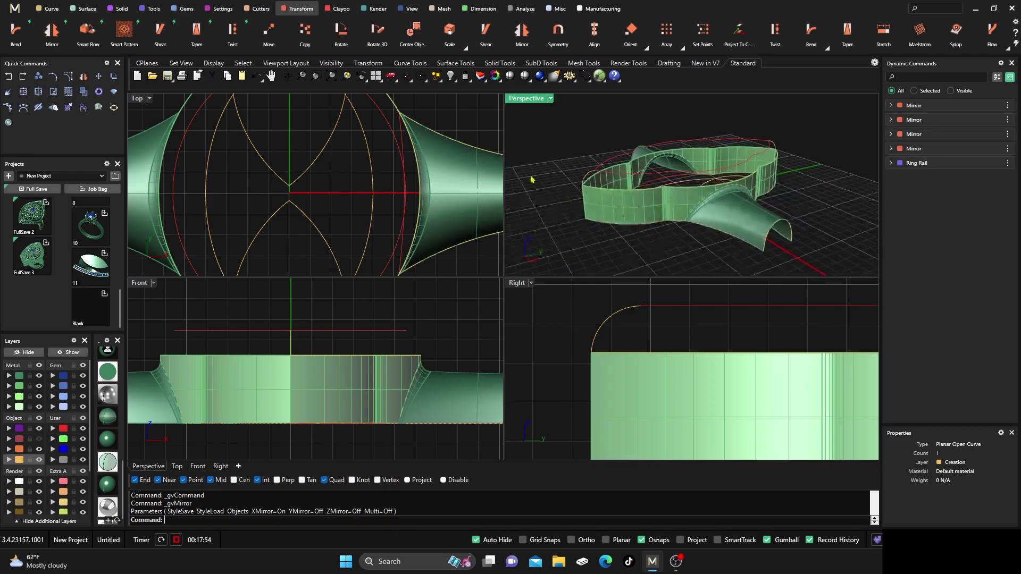
# Step: Preview a Sweep 2 from the wall edge and second rail with one arc profile, then cancel
pyautogui.click(96, 14)
pyautogui.click(87, 30)
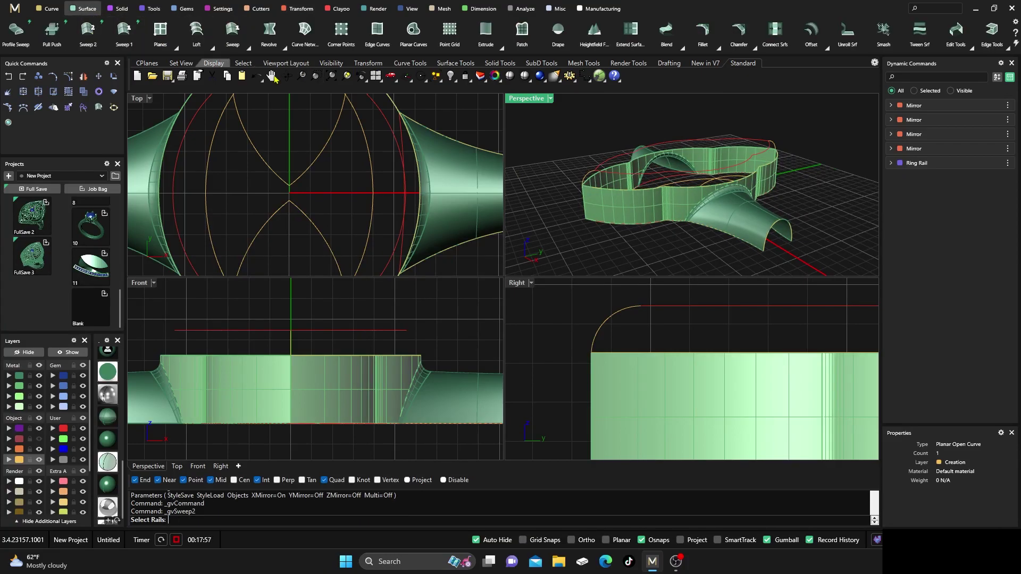
pyautogui.scroll(3, 653, 186)
pyautogui.click(643, 174)
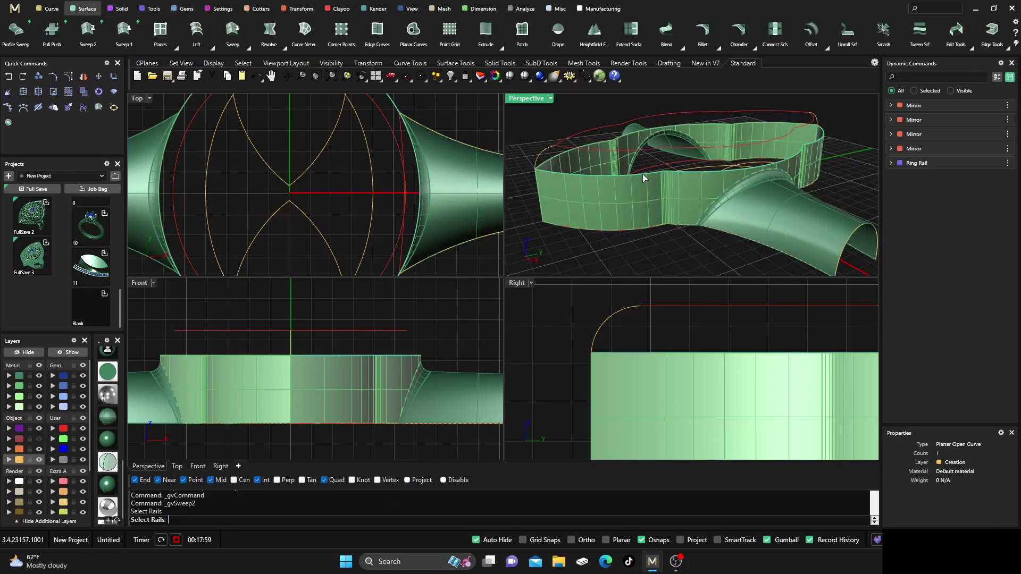
pyautogui.click(595, 150)
pyautogui.click(817, 122)
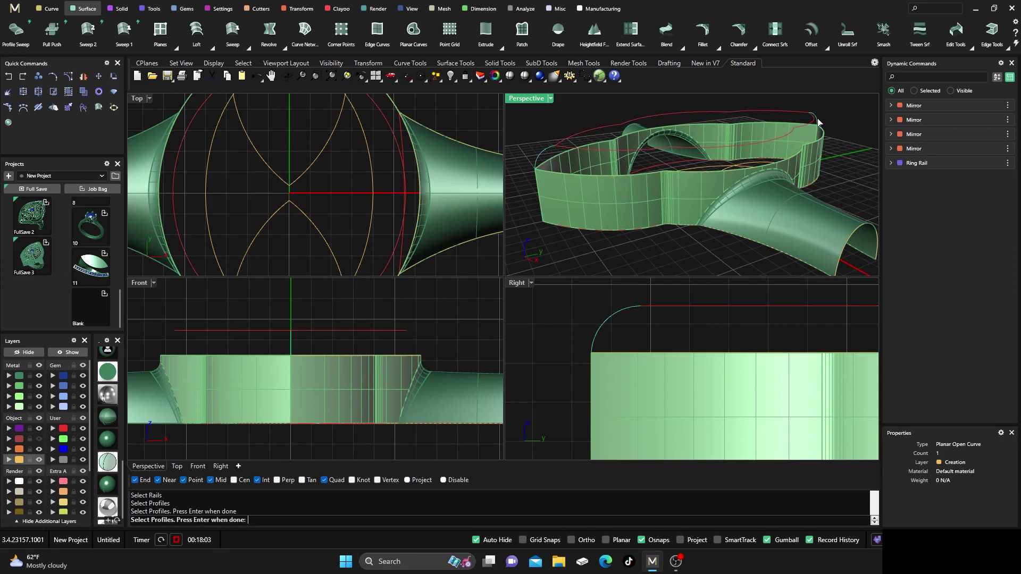
pyautogui.press('Return')
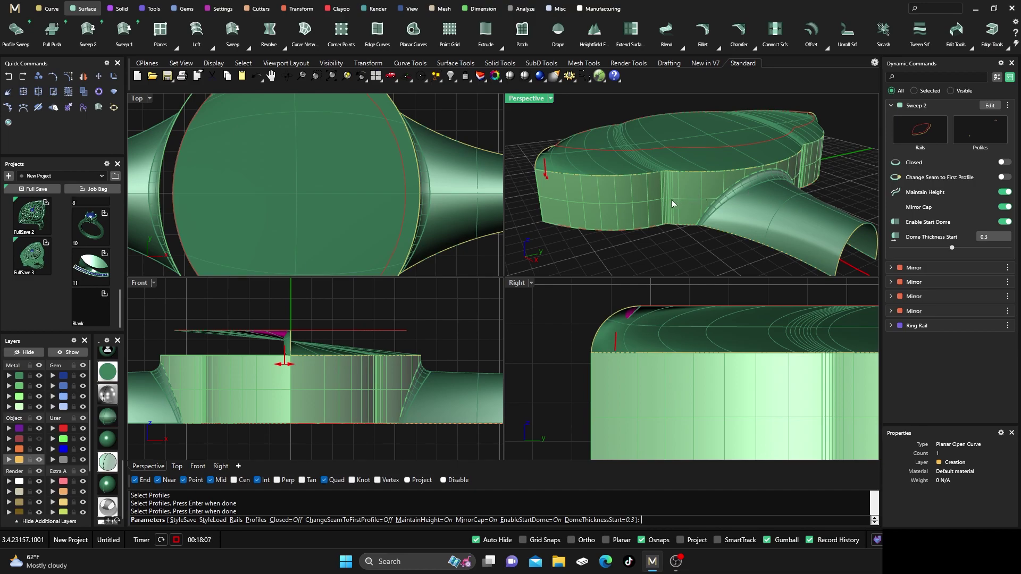
pyautogui.press('Escape')
# Step: In maximized Perspective, preview a dome Sweep 2 with both arc profiles, then cancel it
pyautogui.doubleClick(524, 99)
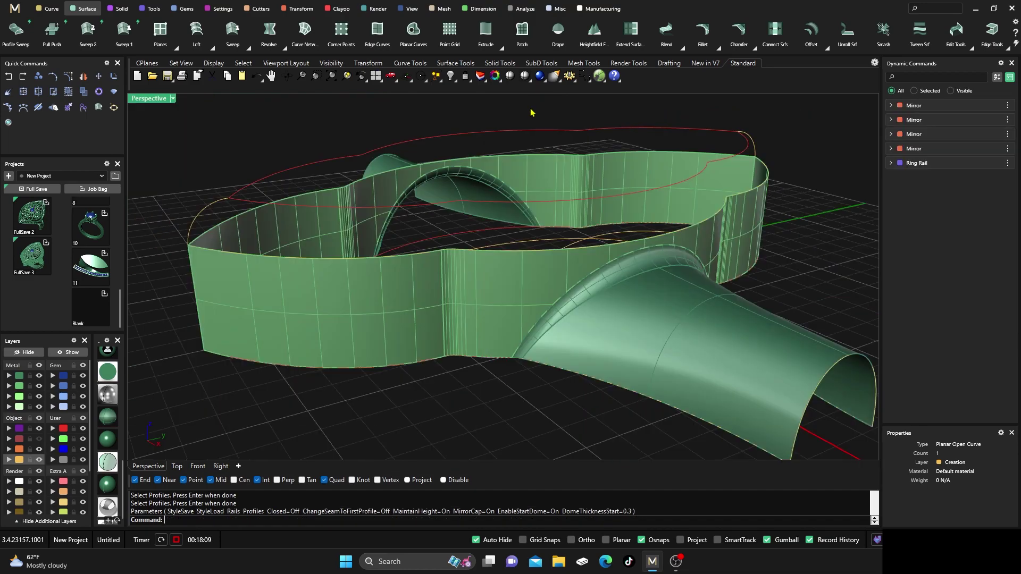
pyautogui.moveTo(582, 188); pyautogui.dragTo(559, 209, button='right')
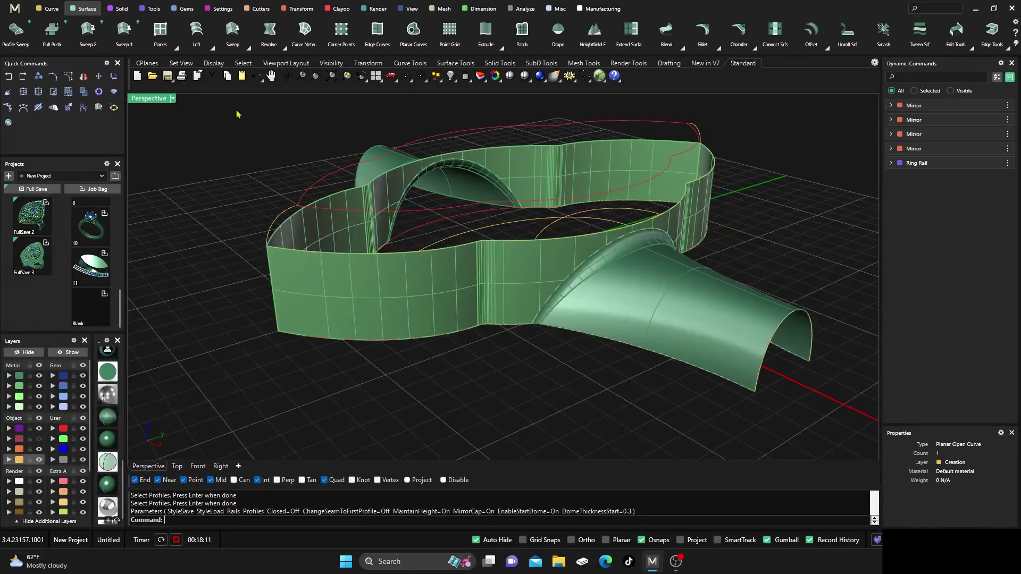
pyautogui.click(88, 31)
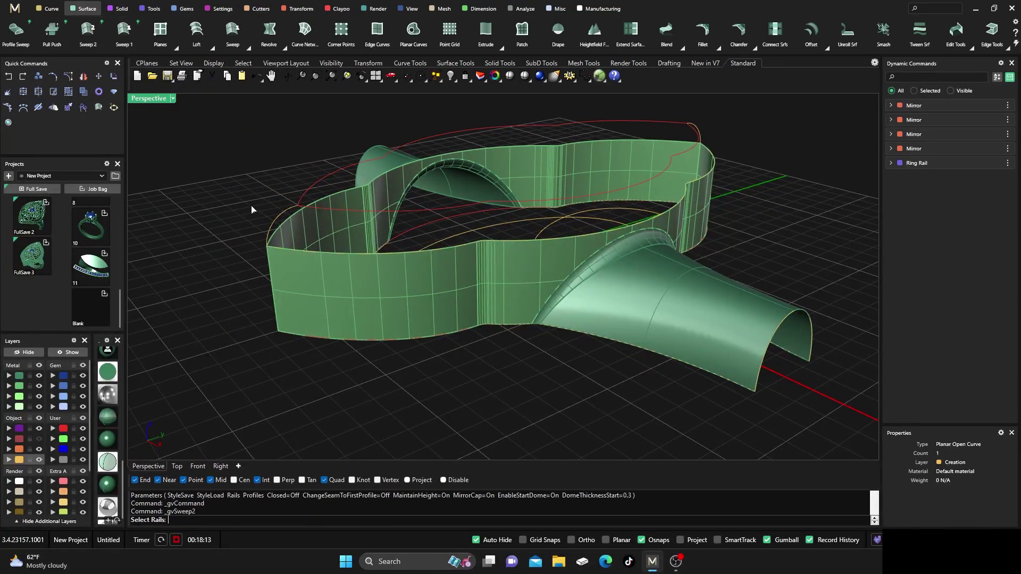
pyautogui.click(298, 250)
pyautogui.click(326, 211)
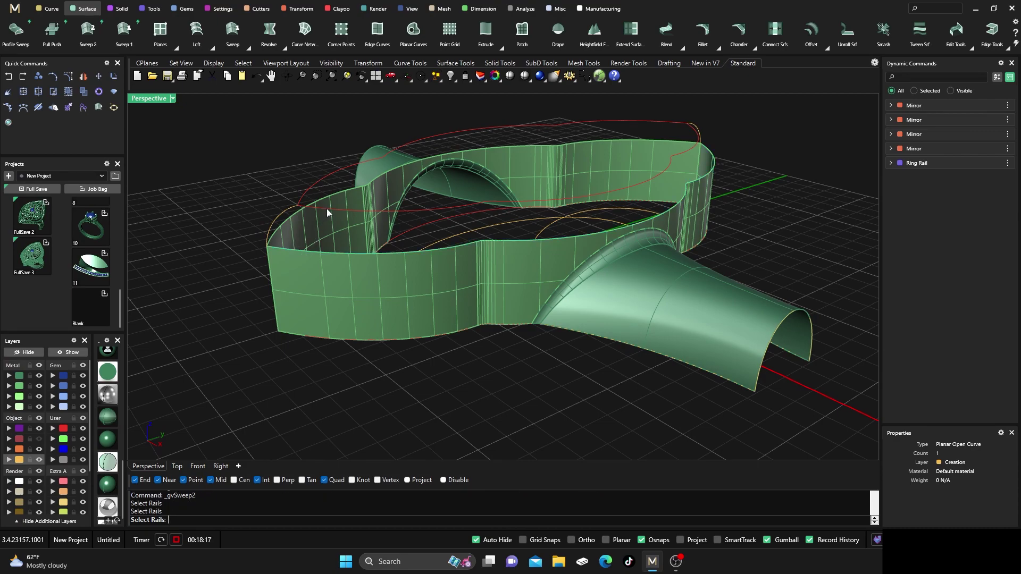
pyautogui.click(287, 211)
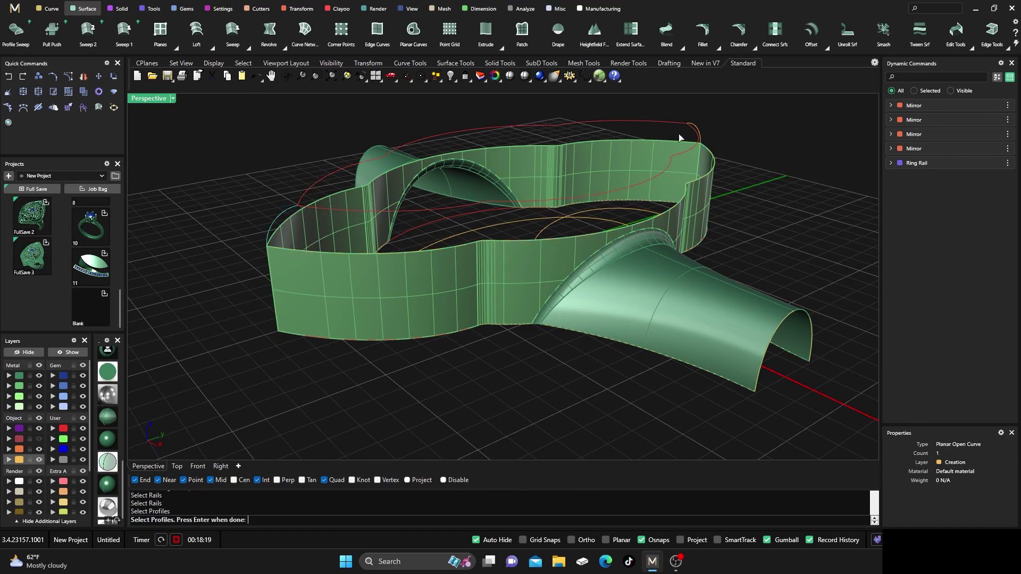
pyautogui.click(698, 129)
pyautogui.press('Return')
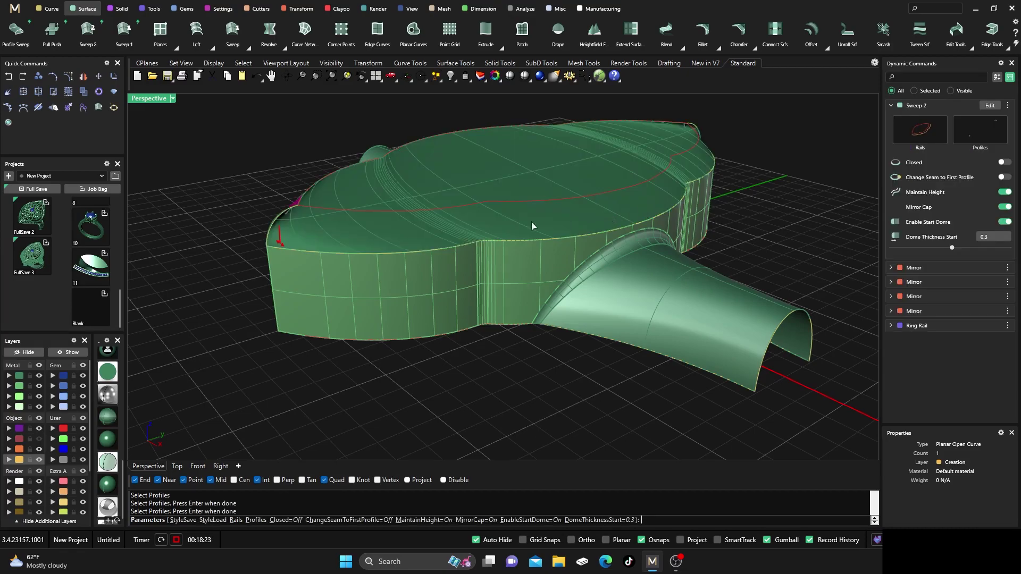
pyautogui.press('Escape')
# Step: Split the red oval curve into two pieces, dismissing the history warning
pyautogui.keyDown('shift'); pyautogui.click(323, 213); pyautogui.keyUp('shift')
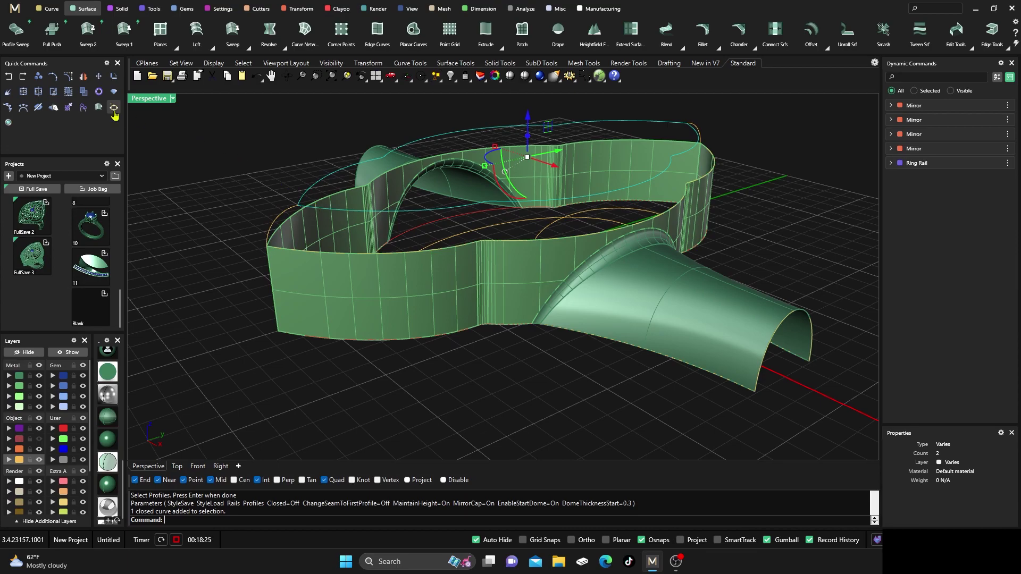
pyautogui.click(35, 94)
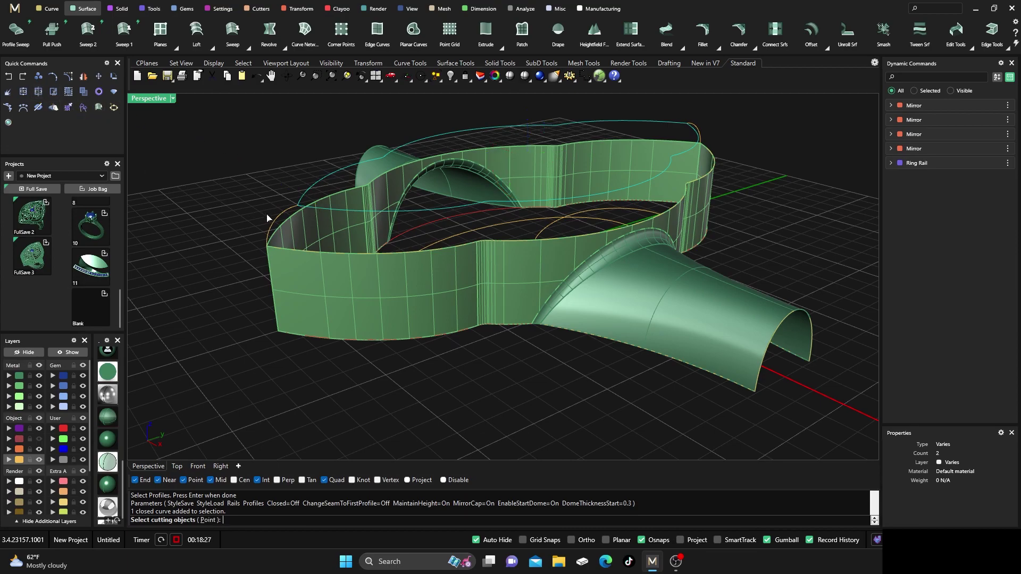
pyautogui.click(699, 130)
pyautogui.press('Return')
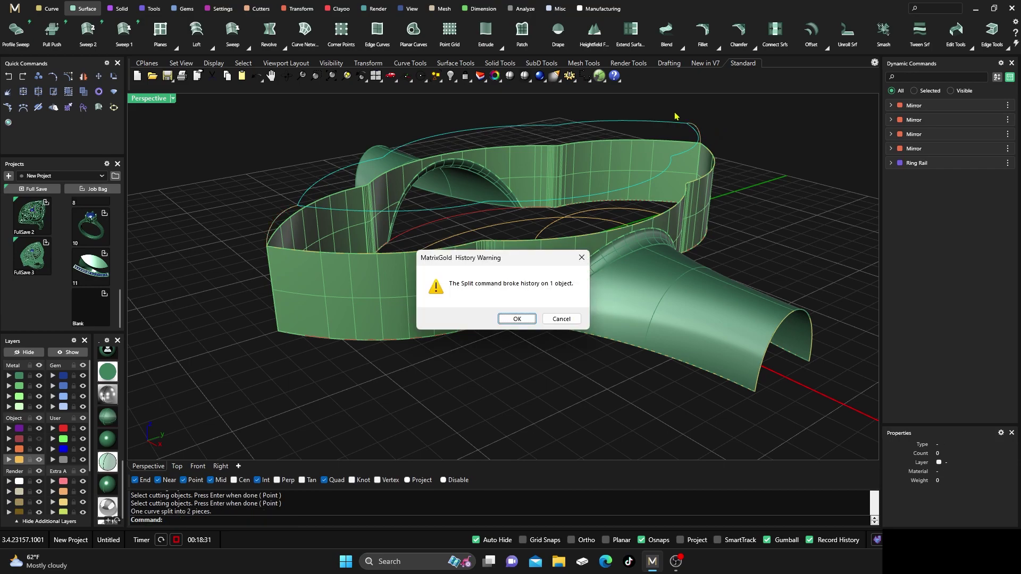
pyautogui.click(516, 318)
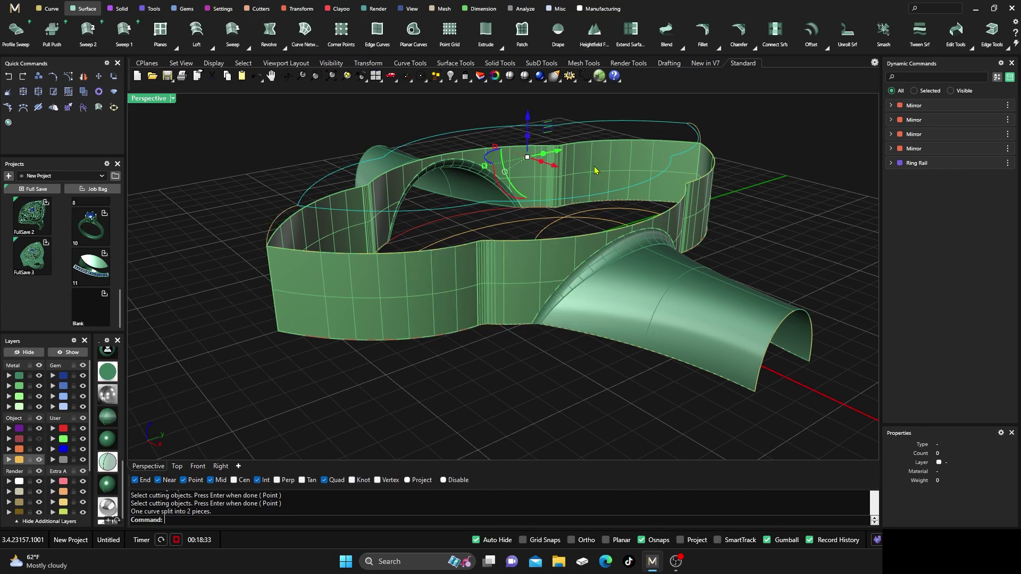
pyautogui.click(644, 120)
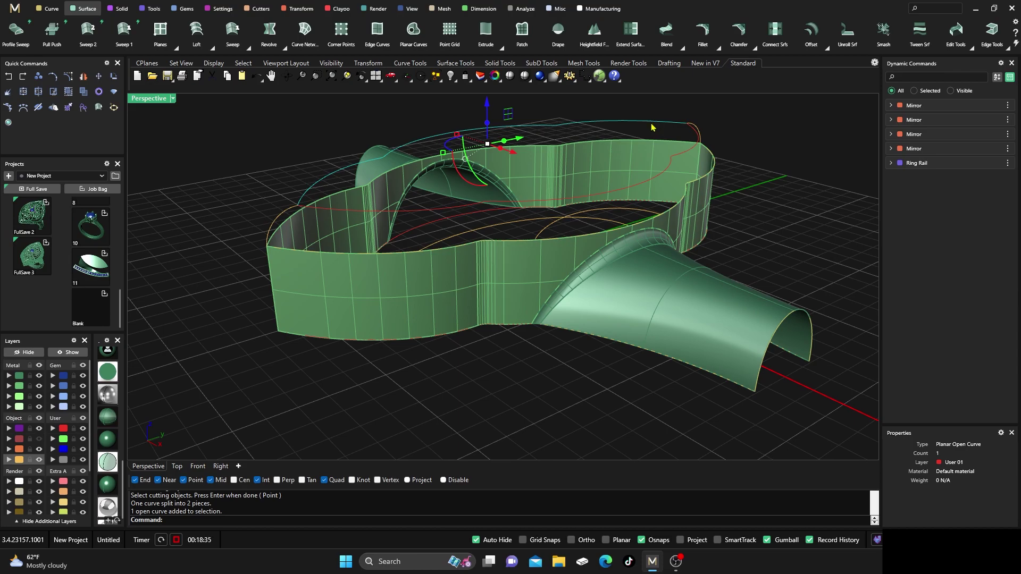
pyautogui.press('Escape')
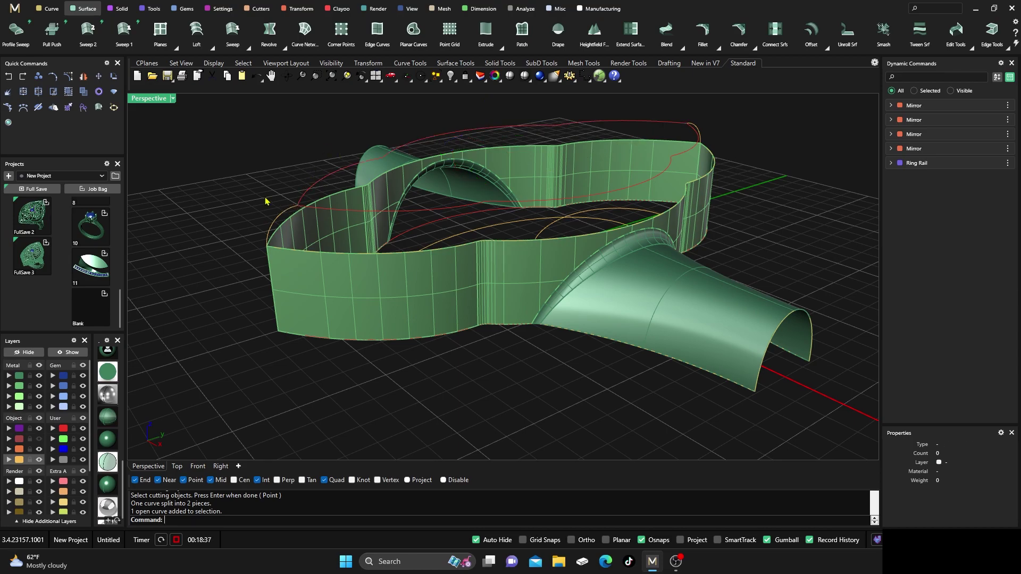
# Step: Sweep 2 the gallery wall along the red curve and band edge through the arc profiles
pyautogui.click(88, 31)
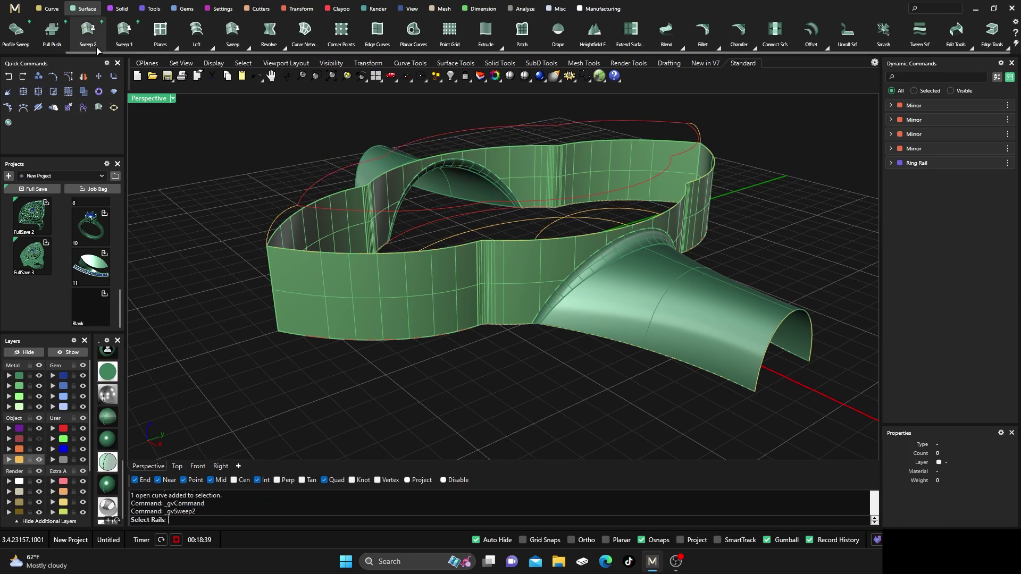
pyautogui.click(325, 210)
pyautogui.click(327, 251)
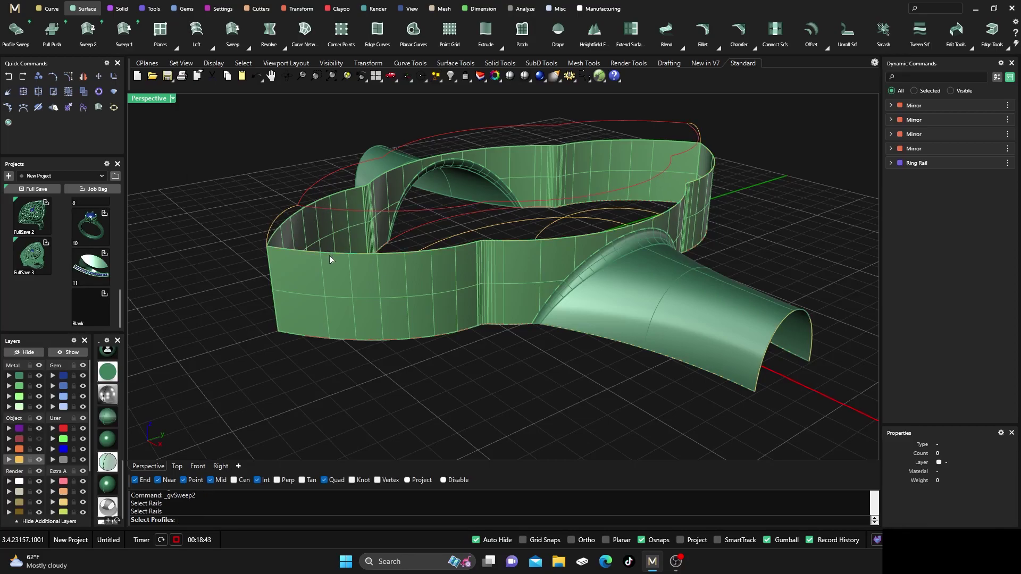
pyautogui.click(330, 253)
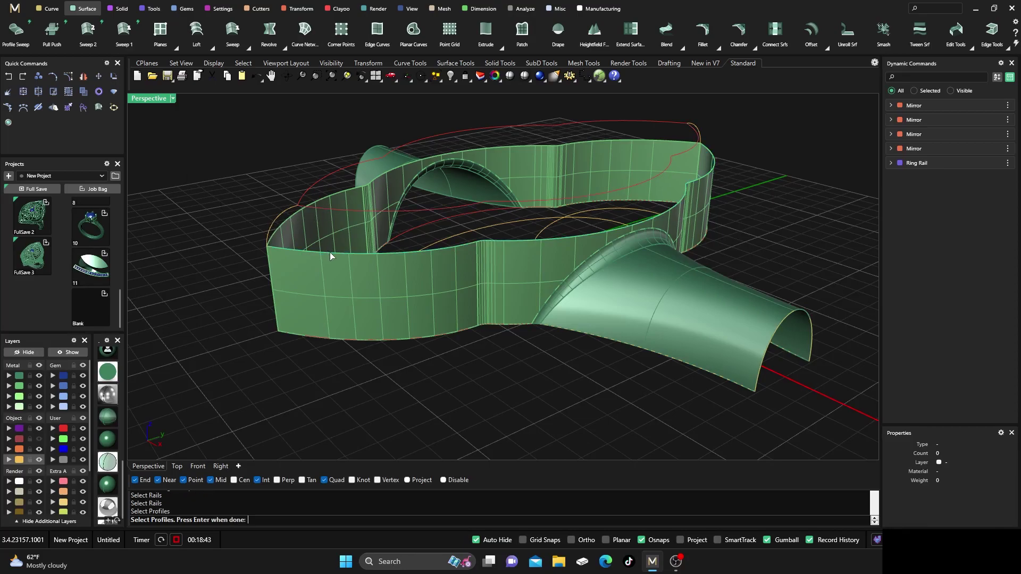
pyautogui.click(285, 225)
pyautogui.moveTo(700, 130); pyautogui.dragTo(712, 142, button='right')
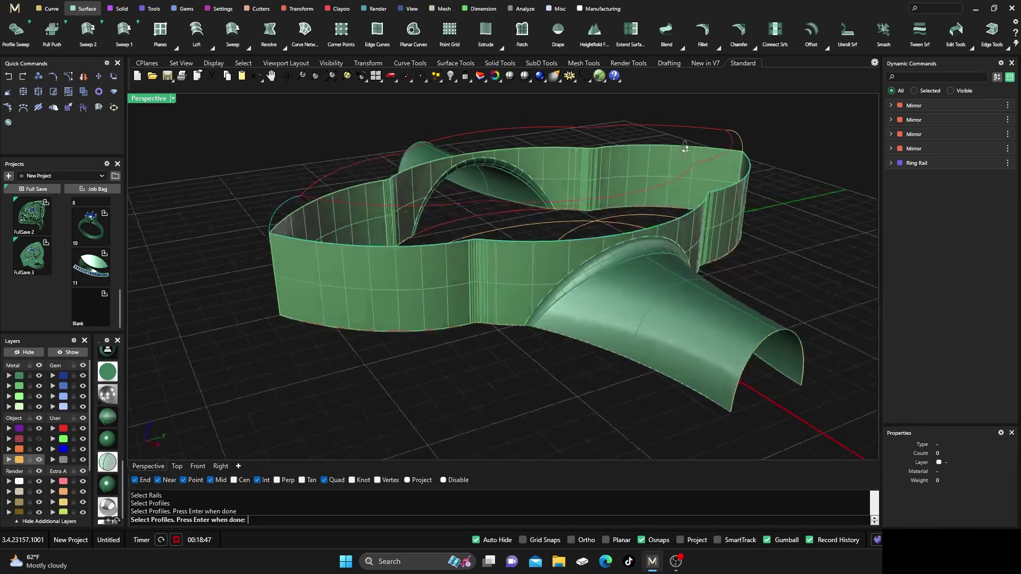
pyautogui.click(742, 141)
pyautogui.press('Return')
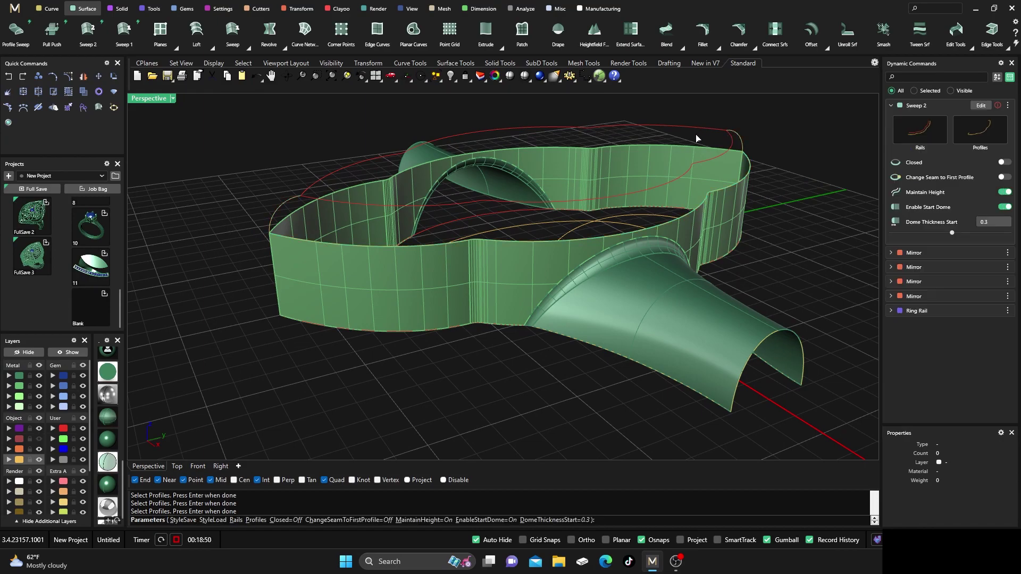
pyautogui.press('Return')
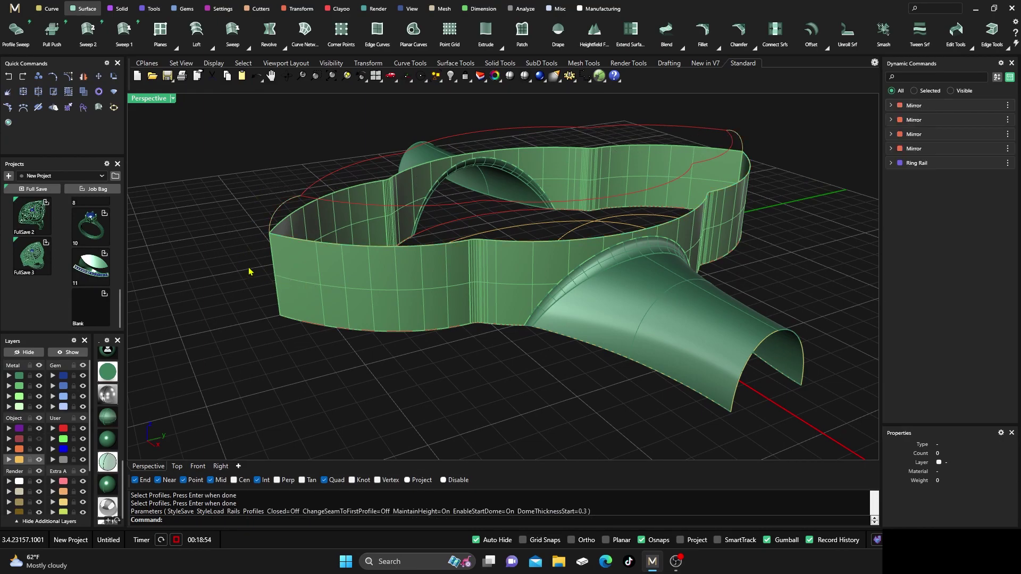
pyautogui.click(39, 396)
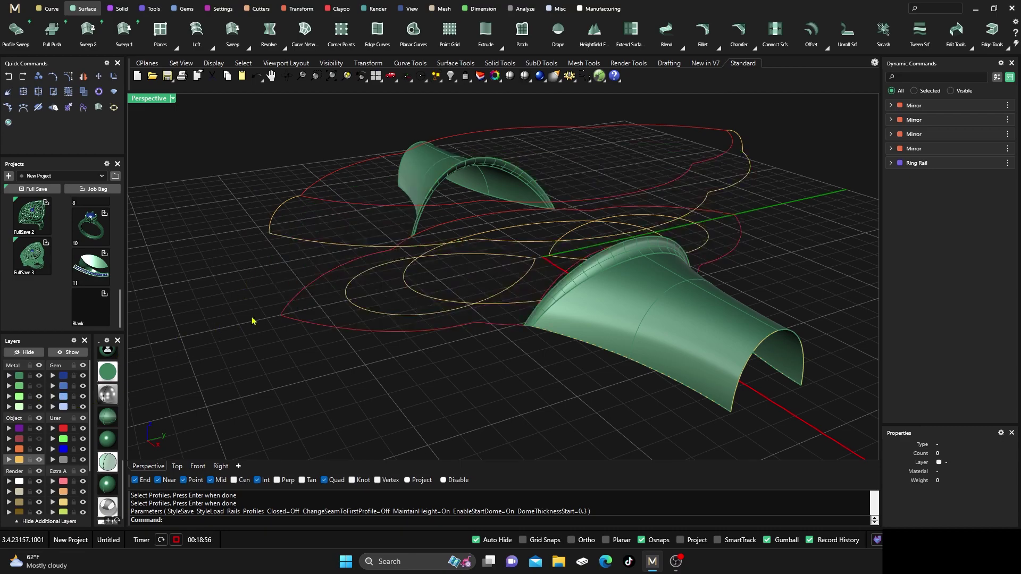
pyautogui.moveTo(300, 312)
pyautogui.mouseDown(button='right')
pyautogui.moveTo(296, 298)
pyautogui.moveTo(300, 312)
pyautogui.mouseUp(button='right')
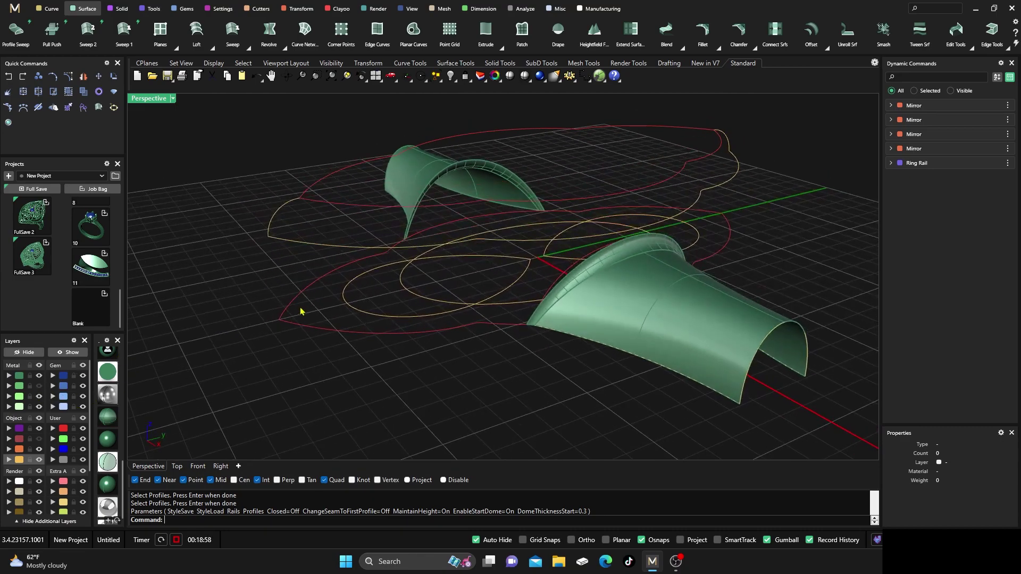
pyautogui.click(327, 249)
pyautogui.click(323, 207)
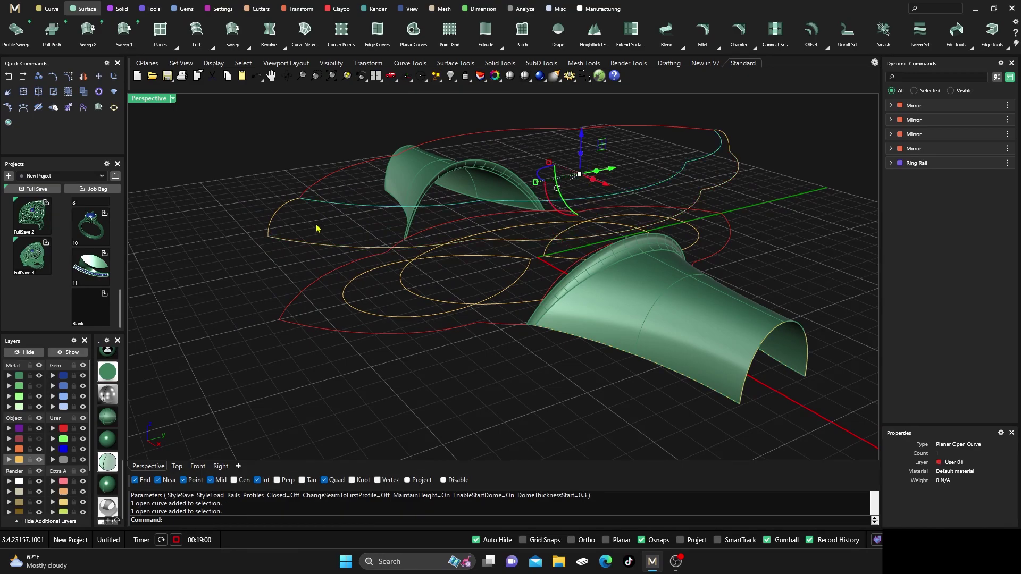
pyautogui.click(284, 219)
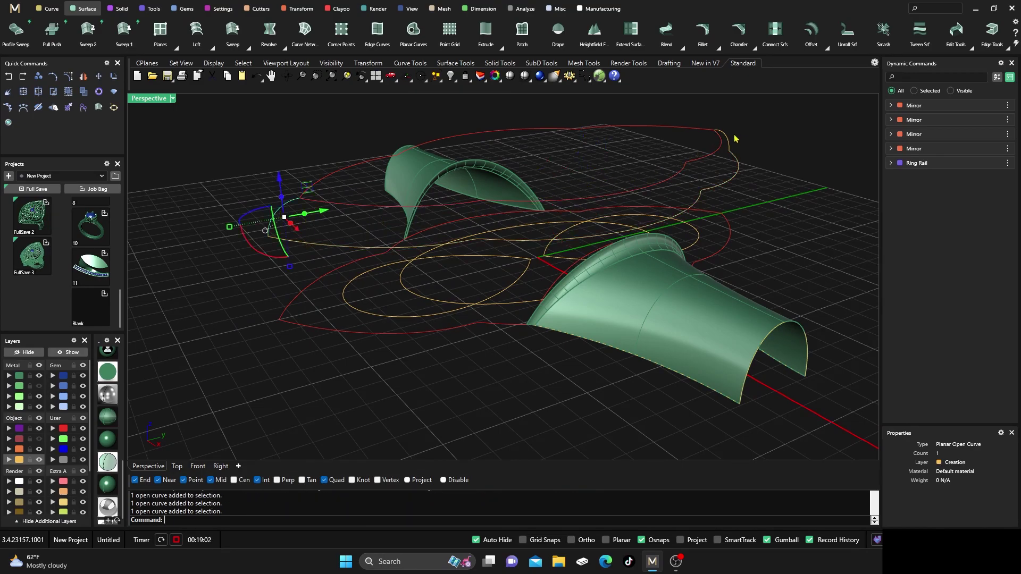
pyautogui.moveTo(735, 138)
pyautogui.mouseDown(button='right')
pyautogui.moveTo(649, 212)
pyautogui.moveTo(663, 175)
pyautogui.moveTo(716, 131)
pyautogui.mouseUp(button='right')
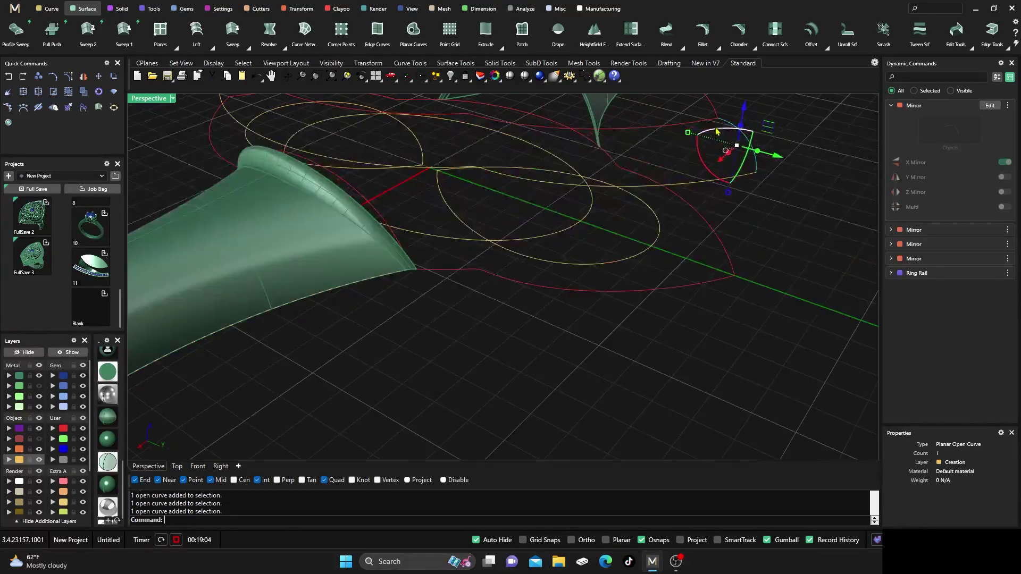
pyautogui.scroll(-10, 716, 132)
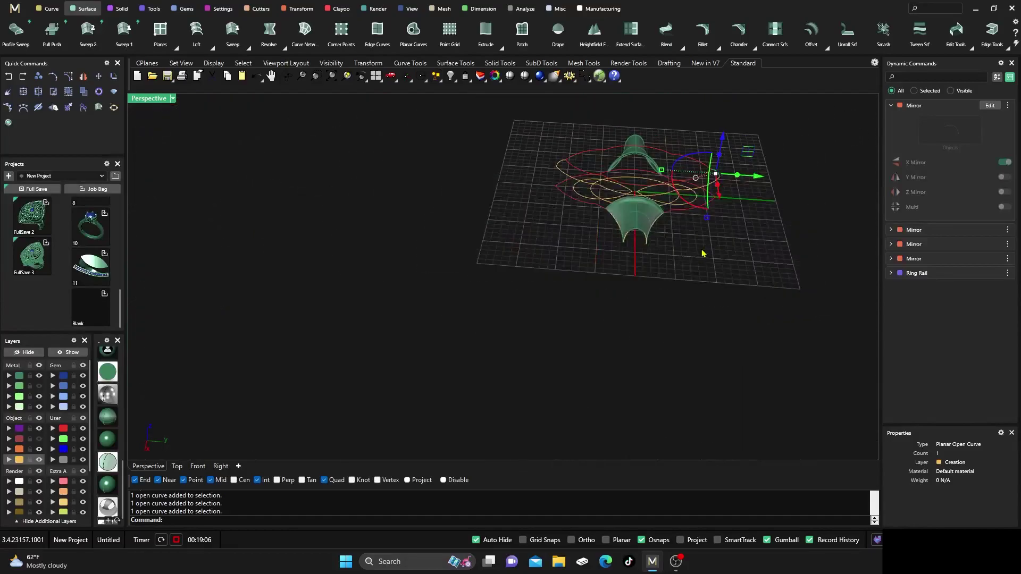
pyautogui.moveTo(702, 253); pyautogui.dragTo(500, 287, button='right')
pyautogui.click(502, 289)
pyautogui.scroll(8, 689, 220)
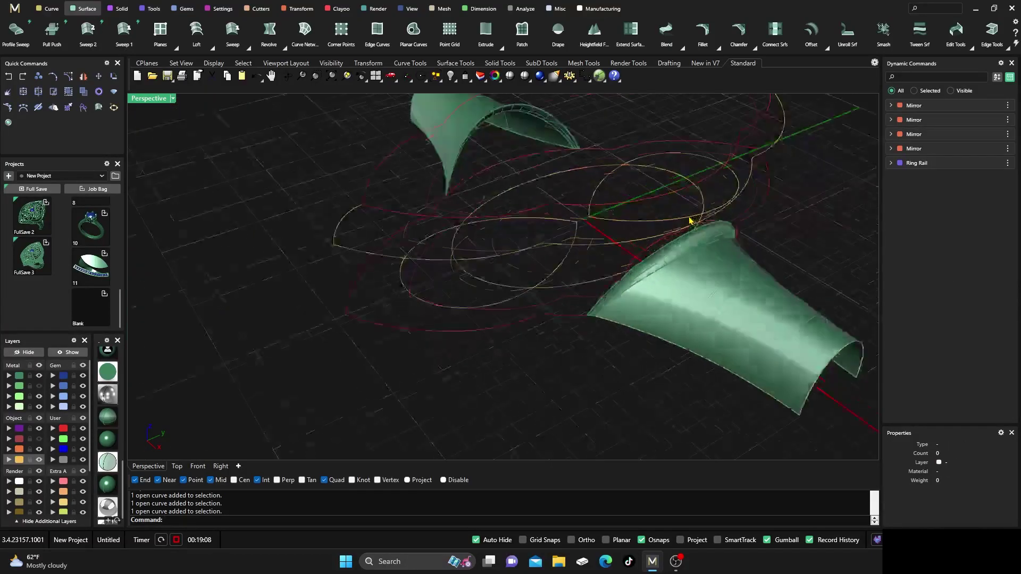
pyautogui.scroll(2, 600, 285)
pyautogui.scroll(-3, 619, 290)
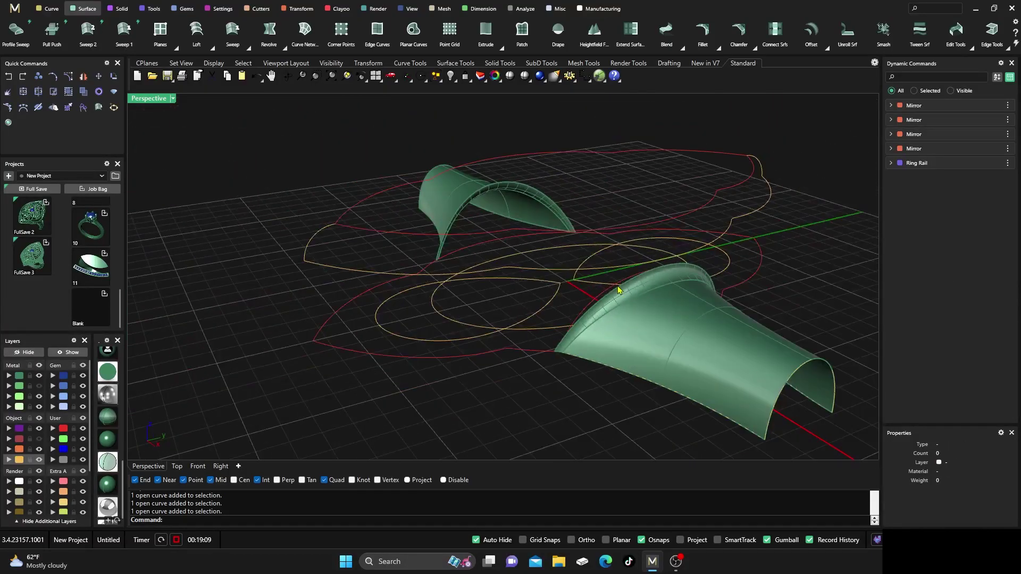
# Step: Start a Sweep 2 rim tube along the rail curve with the two end profiles
pyautogui.click(87, 30)
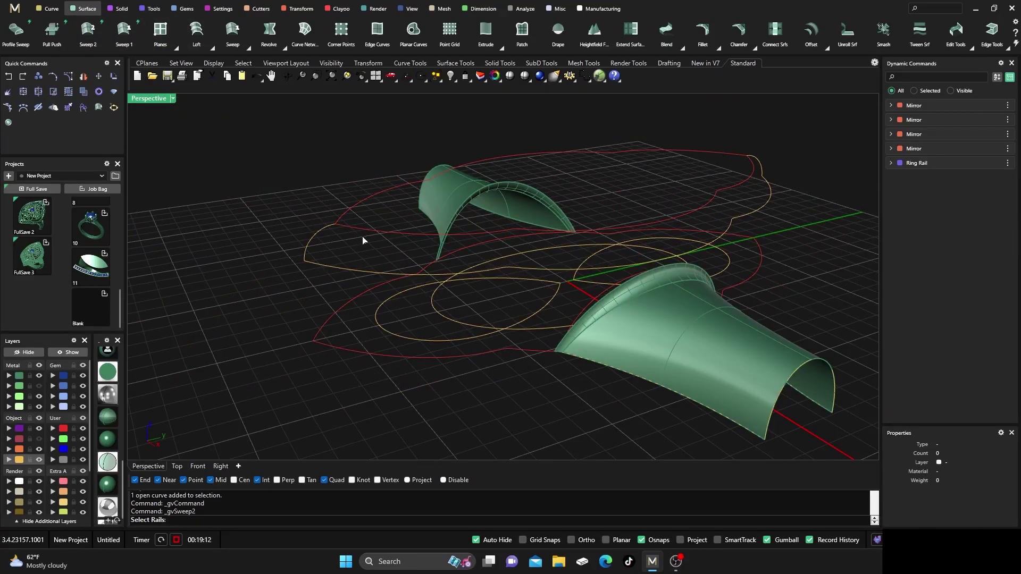
pyautogui.click(336, 269)
pyautogui.click(315, 240)
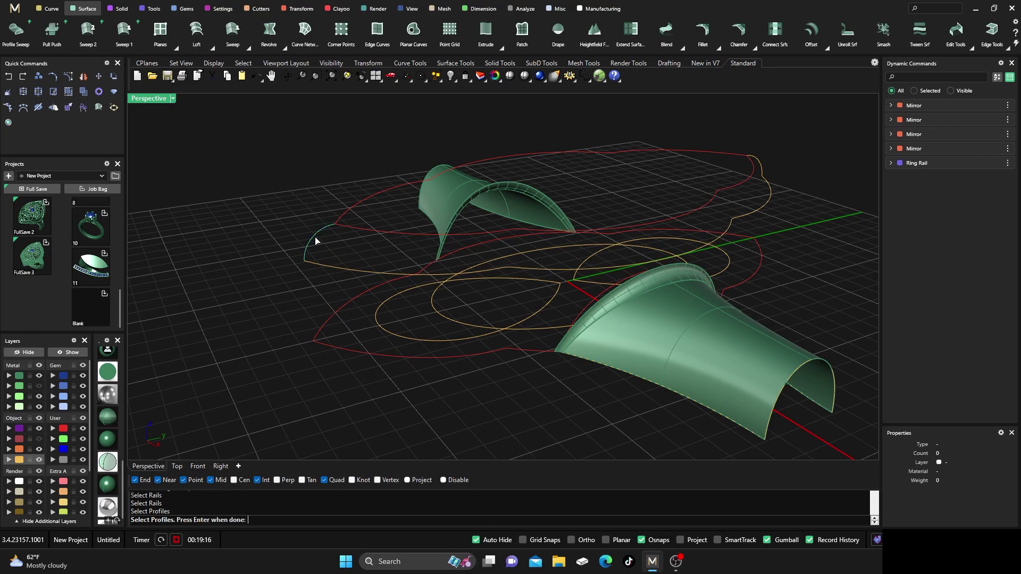
pyautogui.click(758, 164)
pyautogui.press('Return')
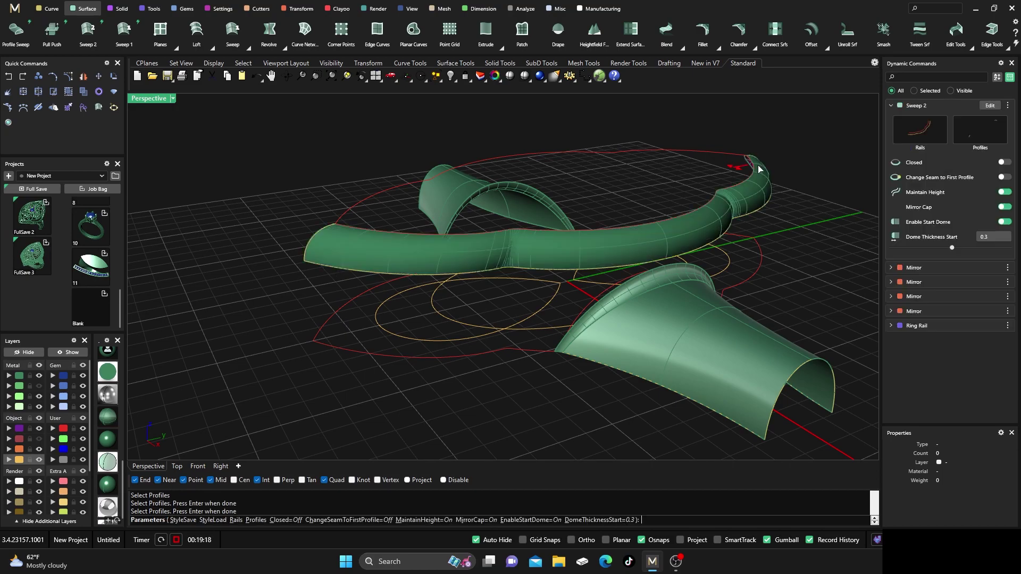
pyautogui.moveTo(819, 227); pyautogui.dragTo(454, 226, button='right')
pyautogui.scroll(3, 514, 257)
pyautogui.scroll(-3, 453, 225)
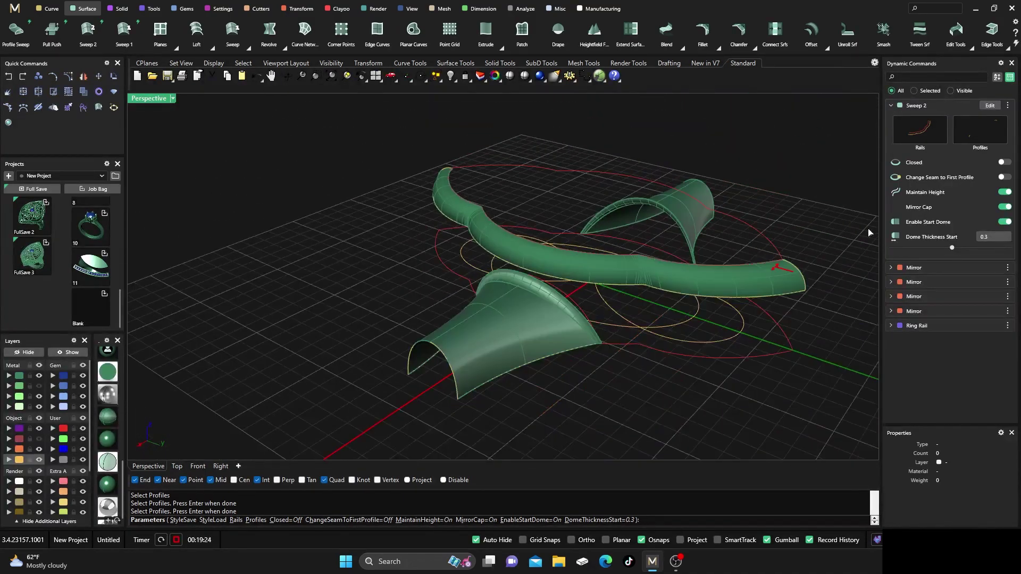
# Step: Turn off Mirror Cap, both domes and Maintain Height, accept the tube, then explode it
pyautogui.click(1004, 207)
pyautogui.click(1004, 221)
pyautogui.click(1004, 237)
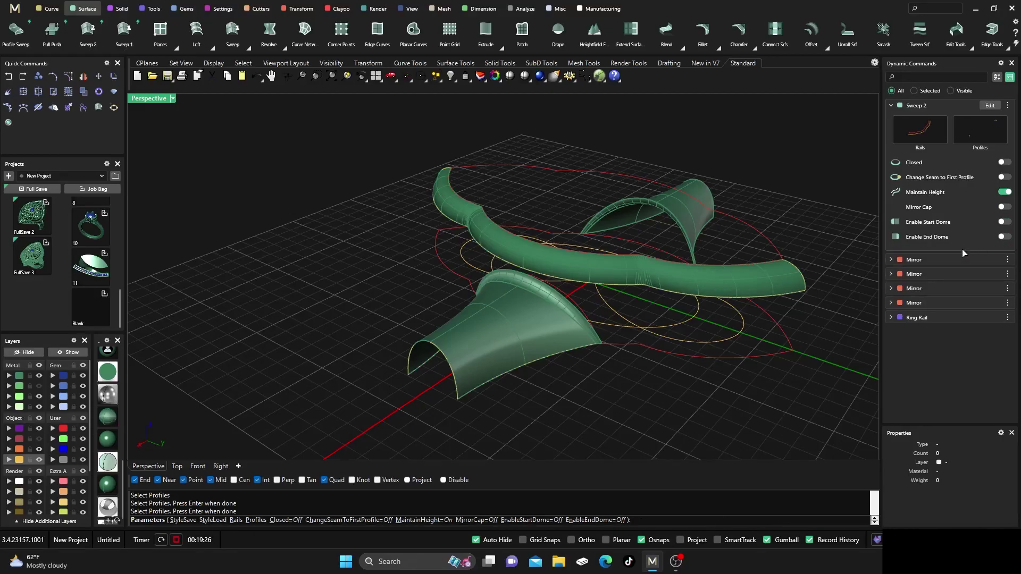
pyautogui.moveTo(829, 287); pyautogui.dragTo(656, 273, button='right')
pyautogui.scroll(3, 521, 237)
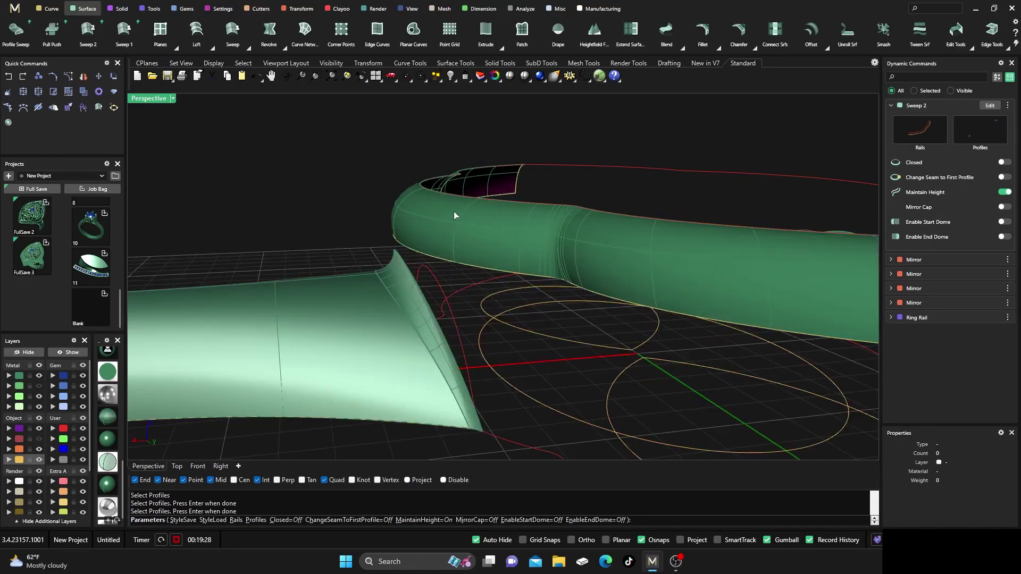
pyautogui.click(1004, 192)
pyautogui.click(1004, 192)
pyautogui.click(1004, 192)
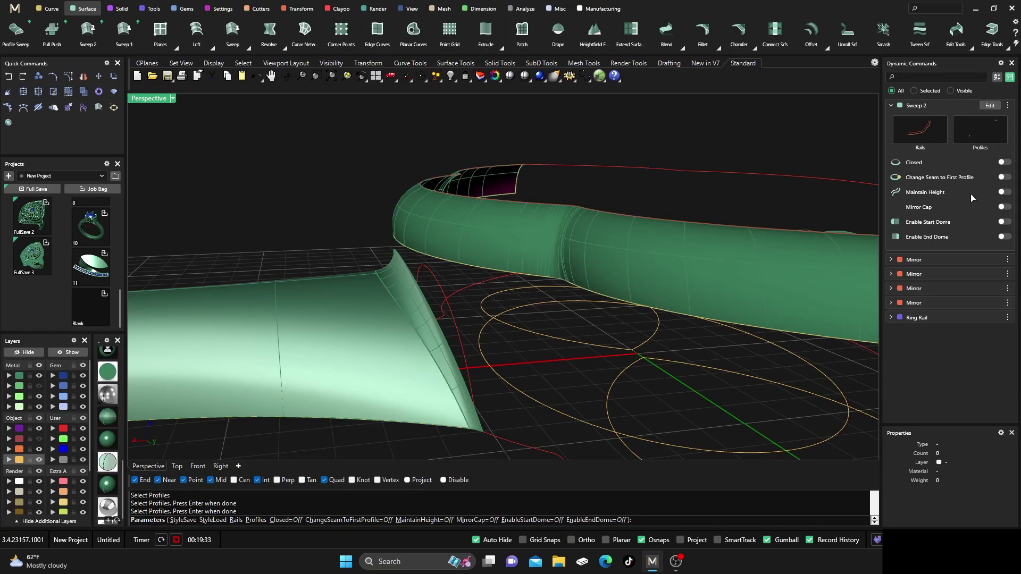
pyautogui.moveTo(360, 181); pyautogui.dragTo(413, 215, button='right')
pyautogui.press('Return')
pyautogui.click(413, 215)
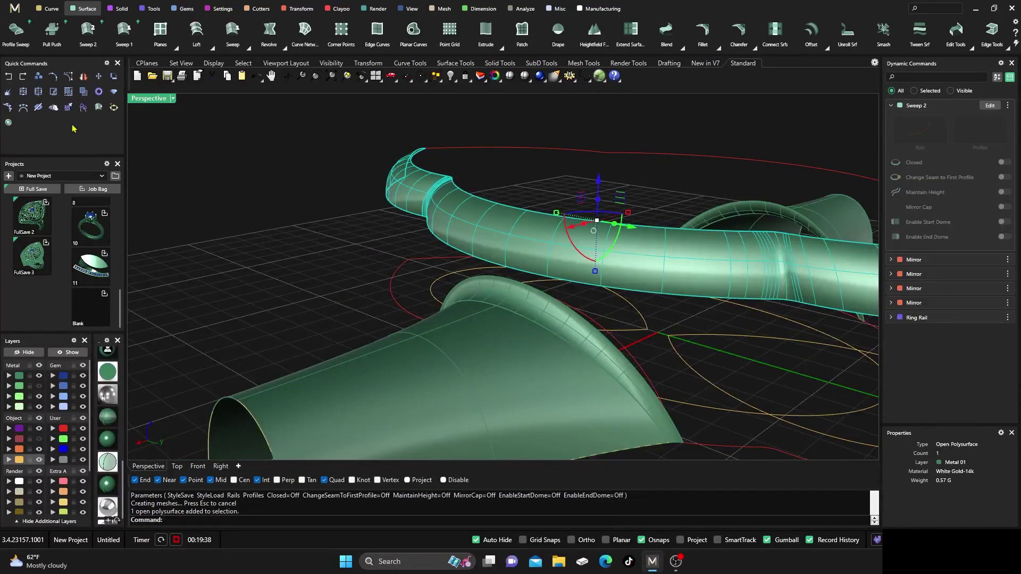
pyautogui.click(8, 91)
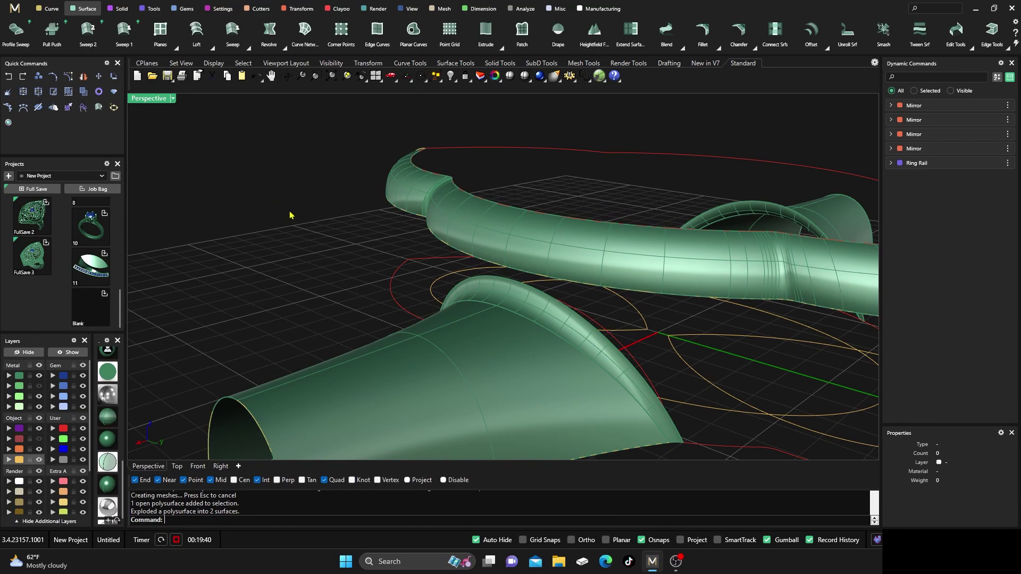
# Step: Select the rim tube's small end surface and long surface, then join them
pyautogui.click(402, 196)
pyautogui.click(351, 241)
pyautogui.moveTo(358, 237); pyautogui.dragTo(520, 229, button='right')
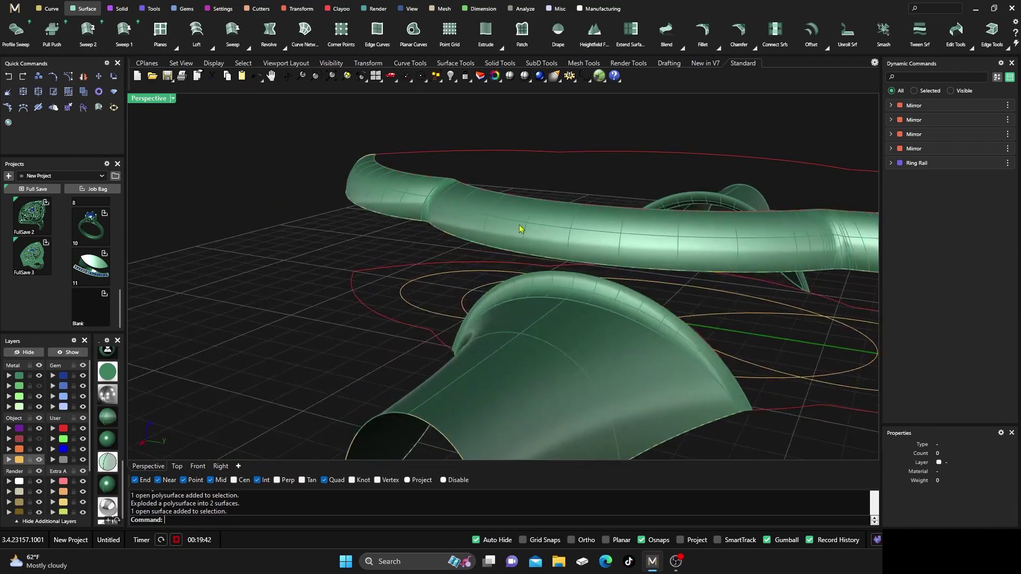
pyautogui.click(520, 229)
pyautogui.scroll(-3, 292, 259)
pyautogui.click(292, 260)
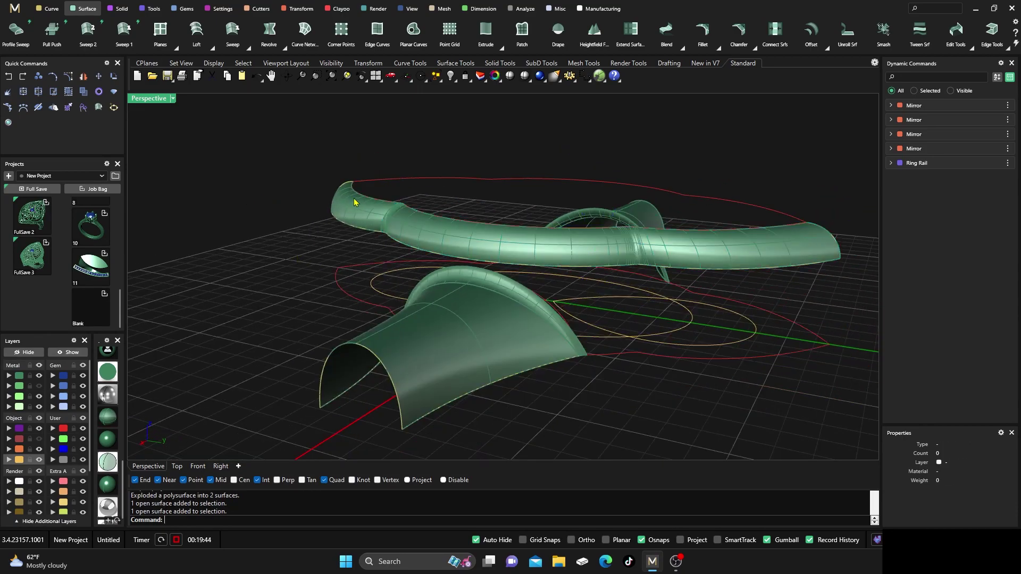
pyautogui.click(398, 226)
pyautogui.keyDown('shift'); pyautogui.click(402, 229); pyautogui.keyUp('shift')
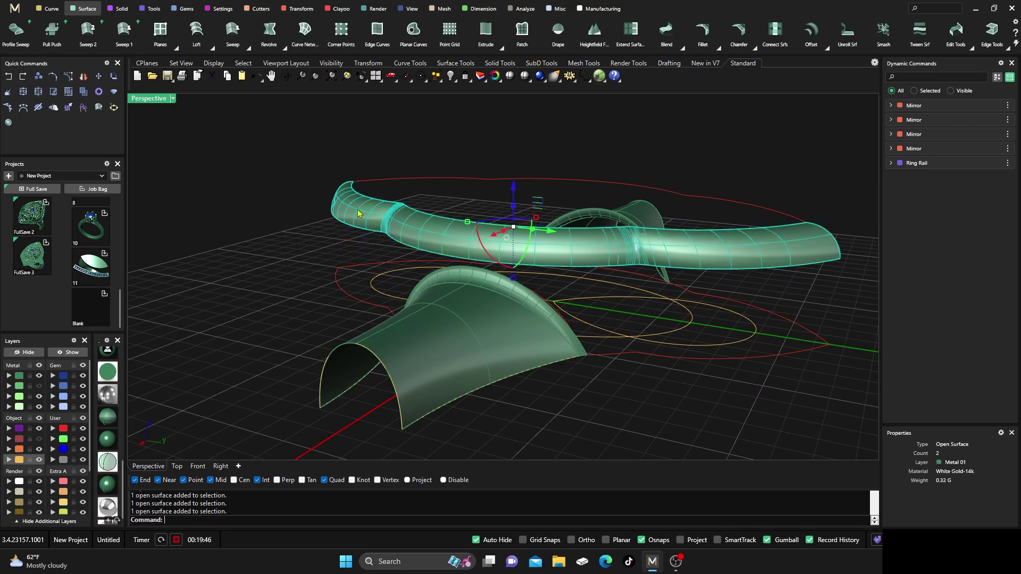
pyautogui.click(23, 91)
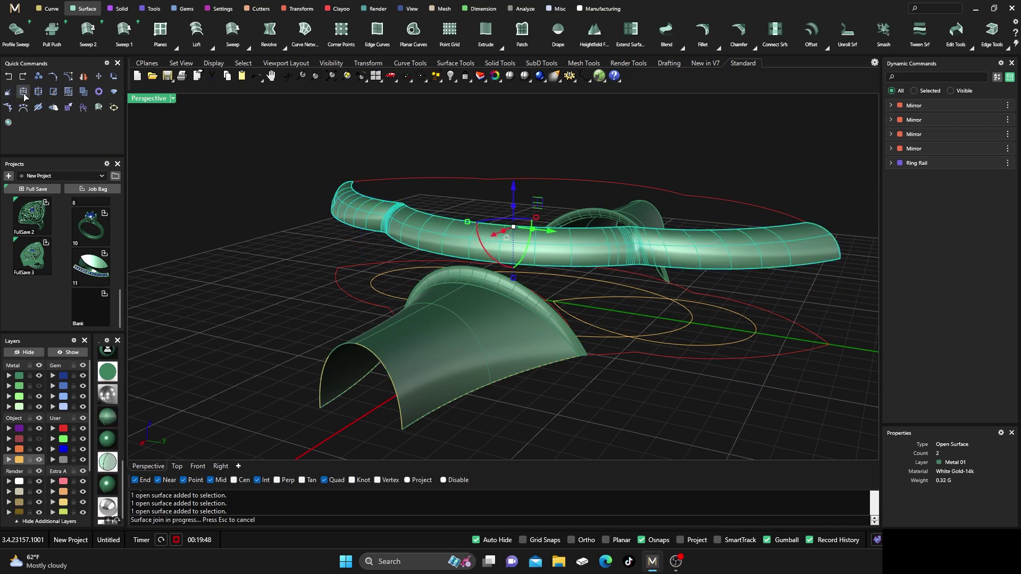
# Step: Reselect the joined rim tube to confirm it is one piece, then orbit around the rim
pyautogui.click(312, 216)
pyautogui.click(361, 224)
pyautogui.click(301, 210)
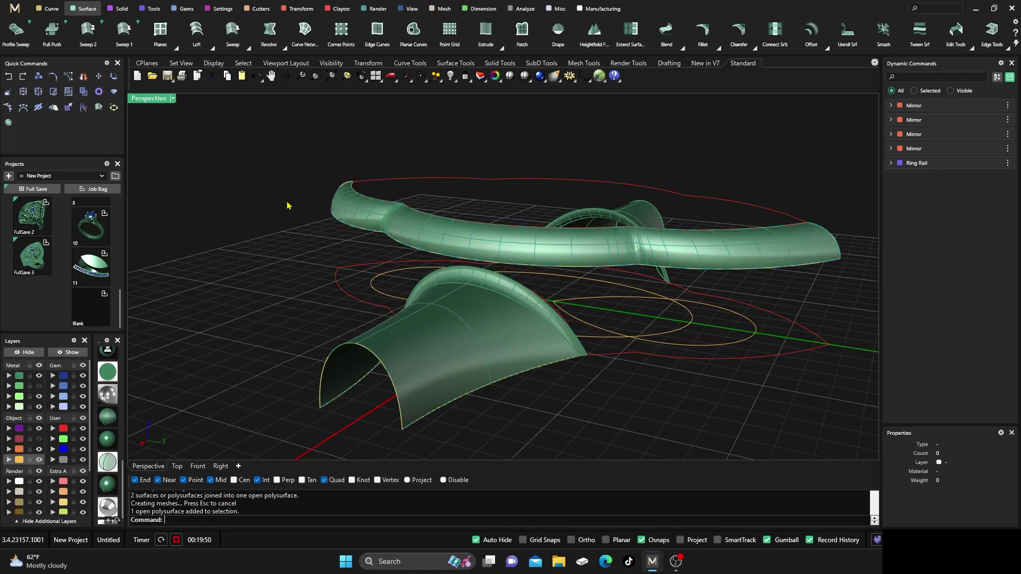
pyautogui.moveTo(290, 207); pyautogui.dragTo(477, 231, button='right')
# Step: Turn the hidden Metal wall layer back on and orbit to a more frontal view
pyautogui.click(39, 386)
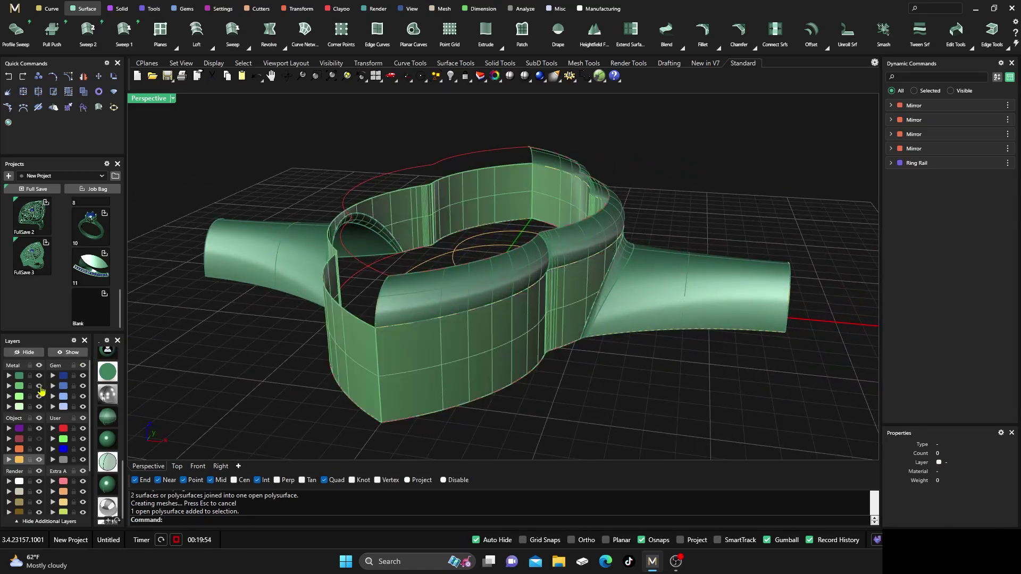
pyautogui.scroll(-3, 478, 332)
pyautogui.moveTo(518, 336); pyautogui.dragTo(484, 372, button='right')
pyautogui.scroll(2, 385, 380)
pyautogui.moveTo(385, 381); pyautogui.dragTo(449, 312, button='right')
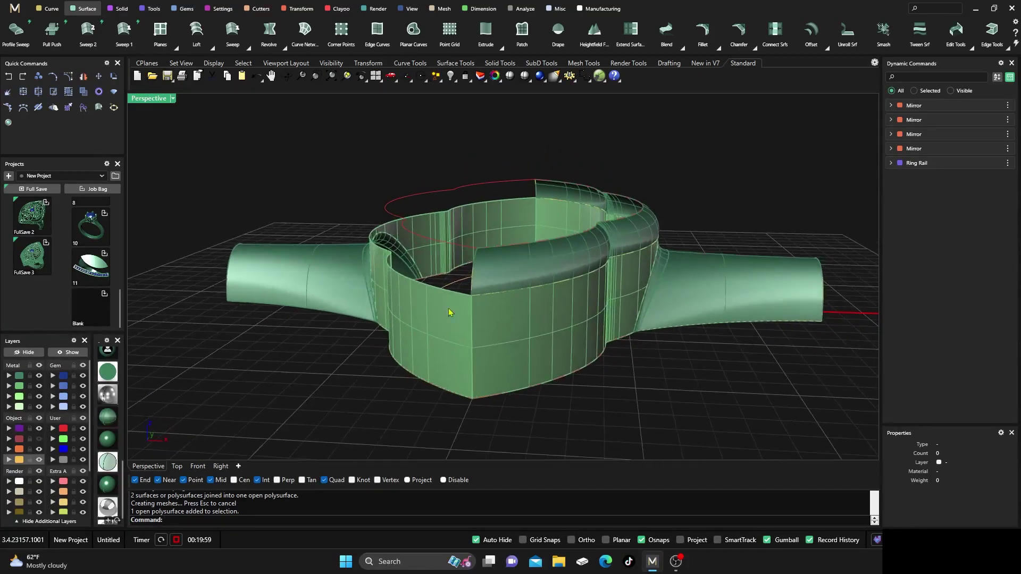
# Step: Mirror the right-side rim tube across Y so it runs around the whole top
pyautogui.click(505, 268)
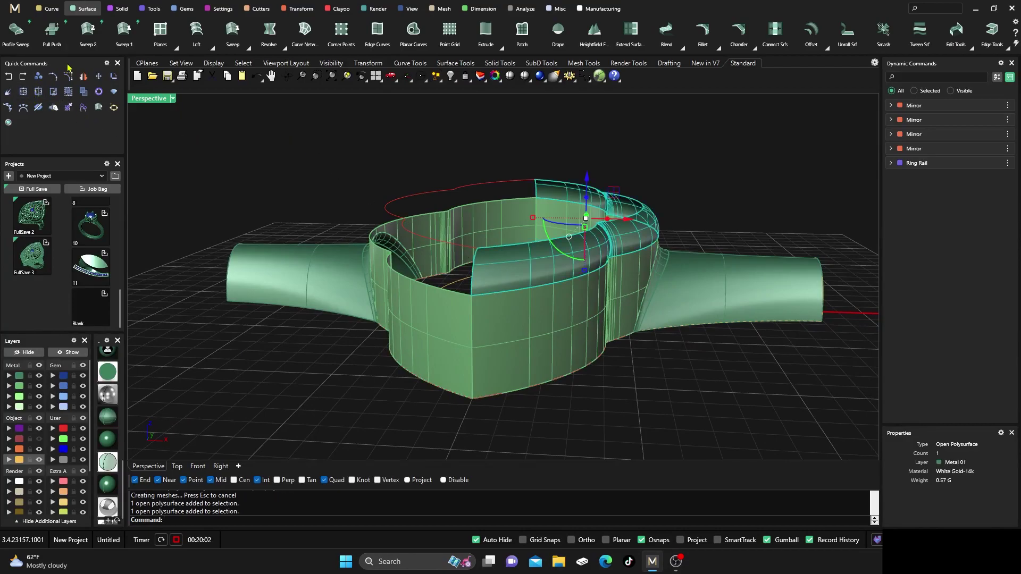
pyautogui.click(301, 9)
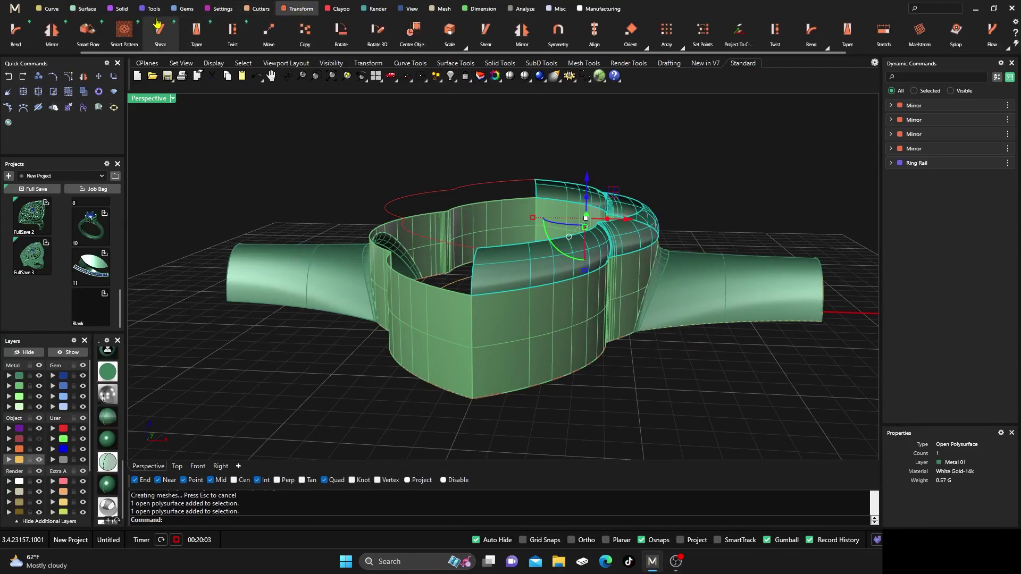
pyautogui.click(58, 33)
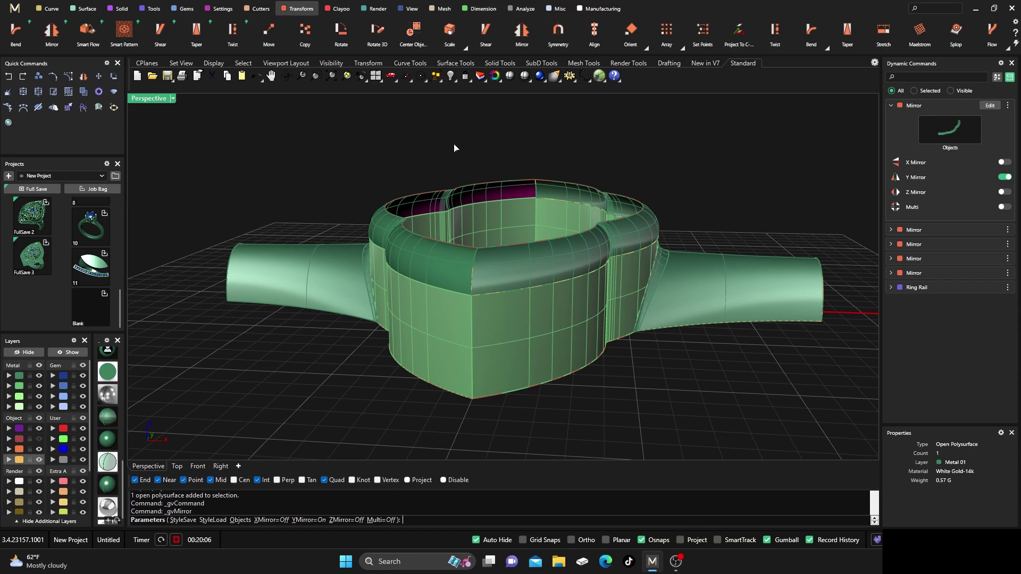
pyautogui.press('Return')
# Step: Orbit closer around the ring and pick the curve along its top edge
pyautogui.moveTo(454, 150); pyautogui.dragTo(406, 144, button='right')
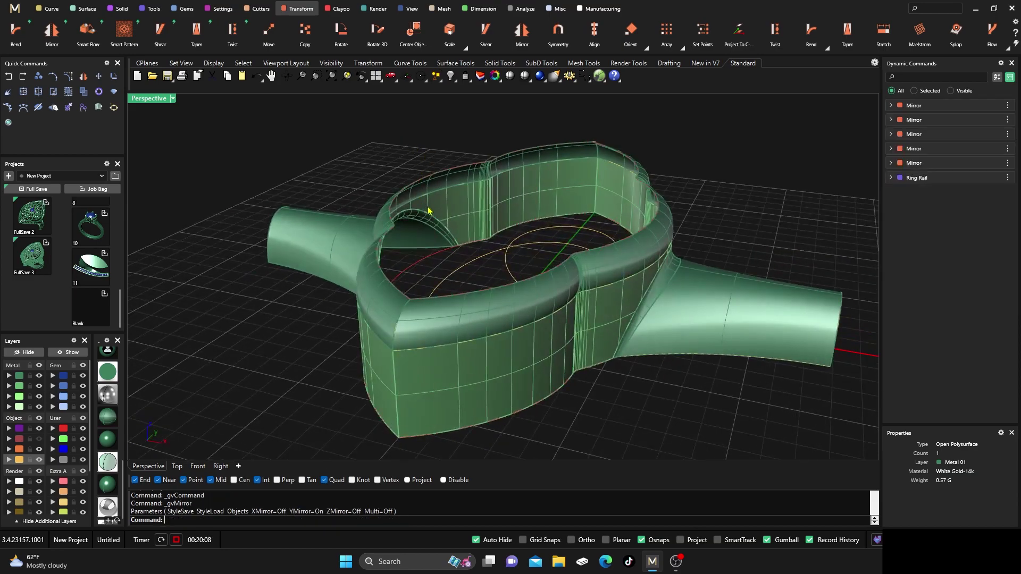
pyautogui.moveTo(428, 210); pyautogui.dragTo(465, 205, button='right')
pyautogui.scroll(3, 465, 205)
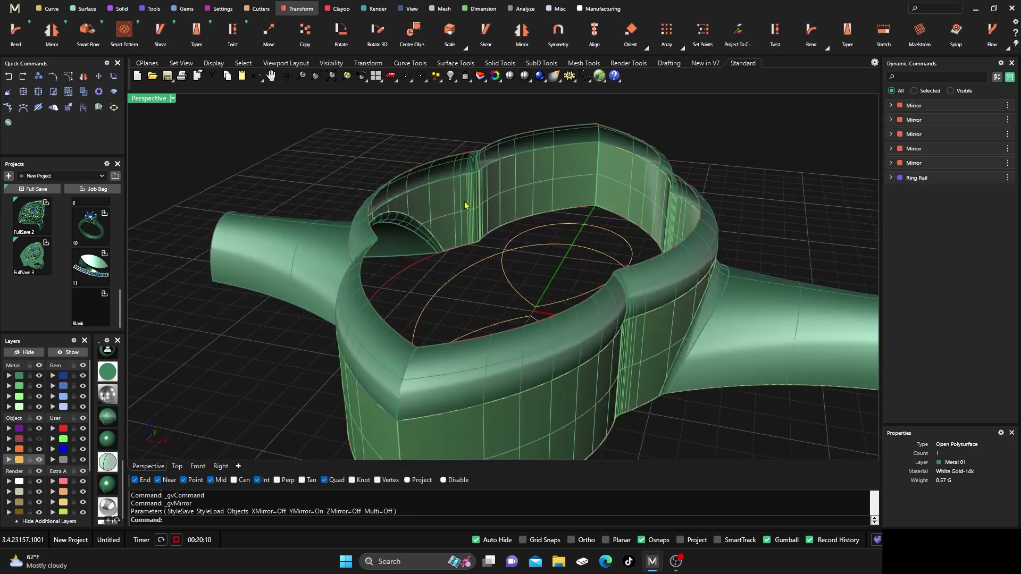
pyautogui.click(461, 157)
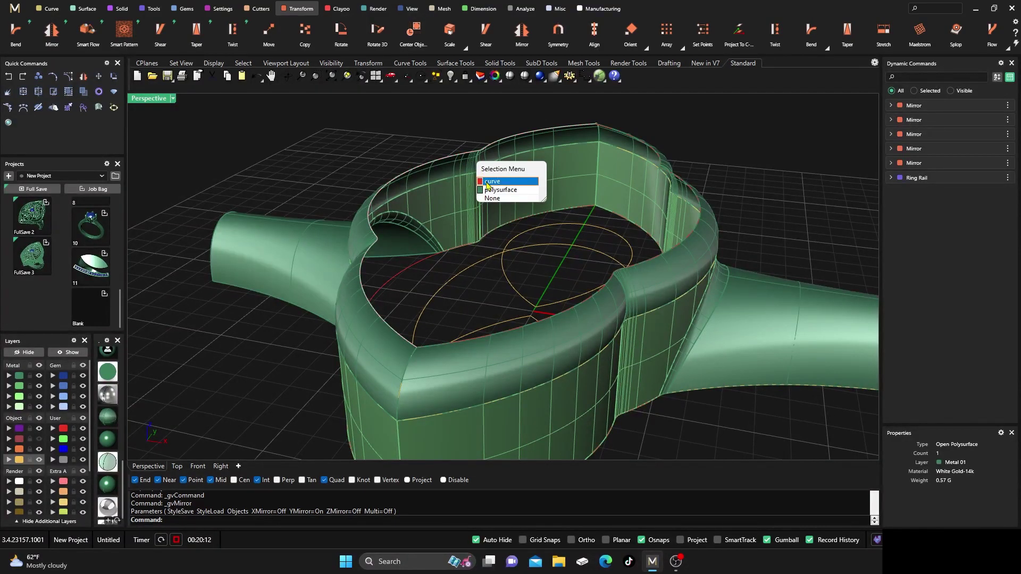
# Step: Try filling the selected top edge curve with a Planar Curves surface, then clear the selection
pyautogui.press('Return')
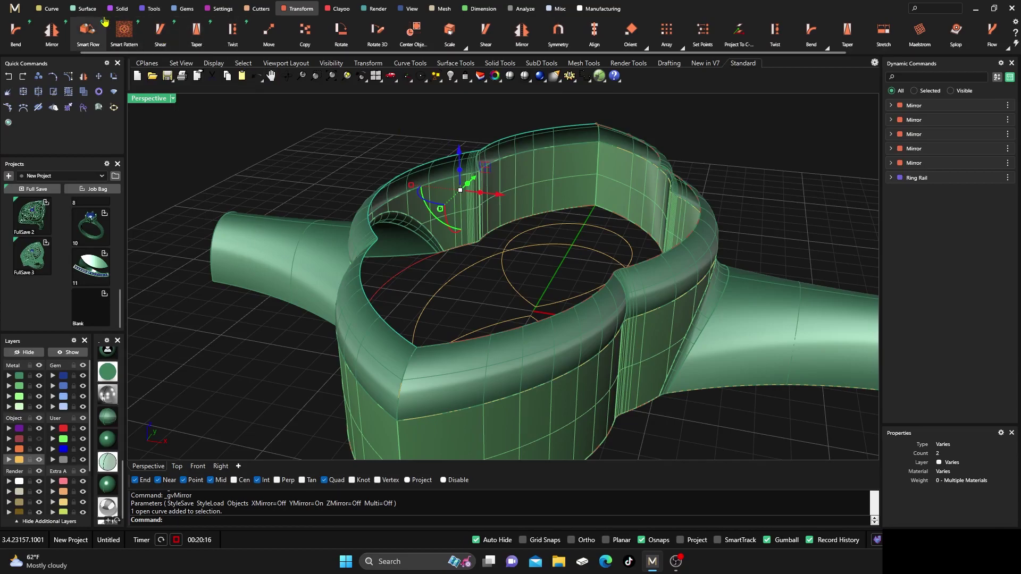
pyautogui.click(86, 9)
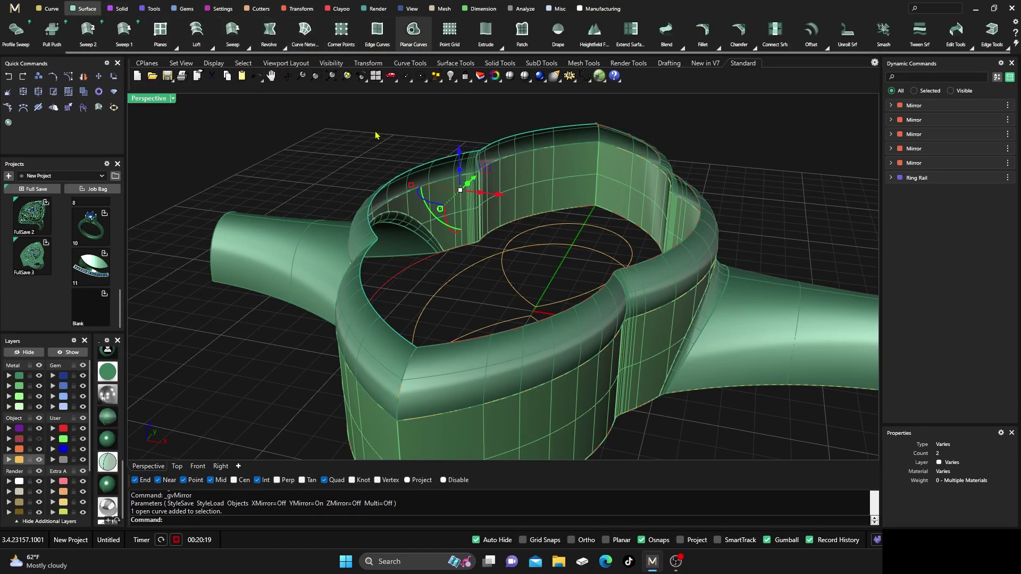
pyautogui.click(413, 32)
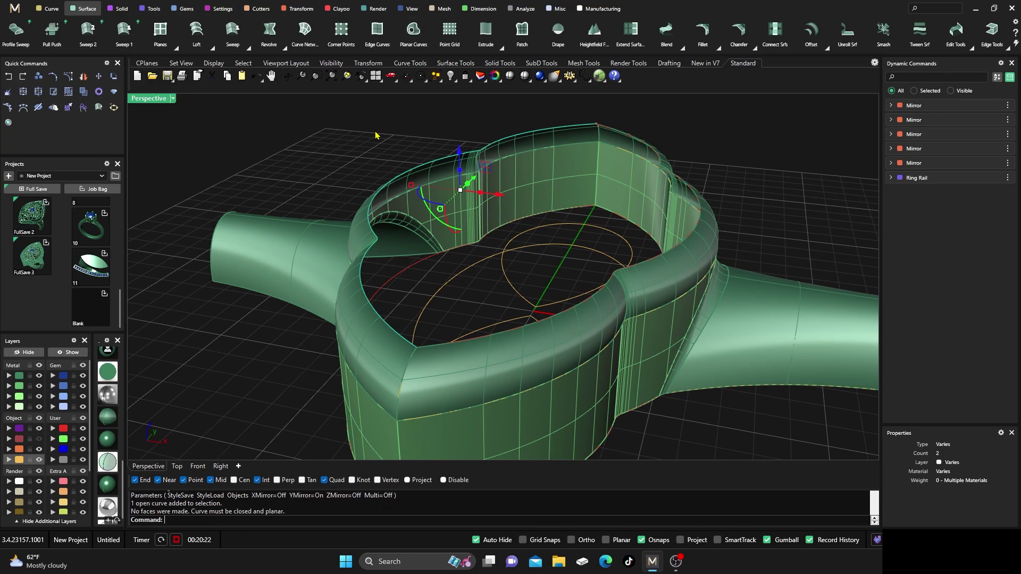
pyautogui.rightClick(376, 135)
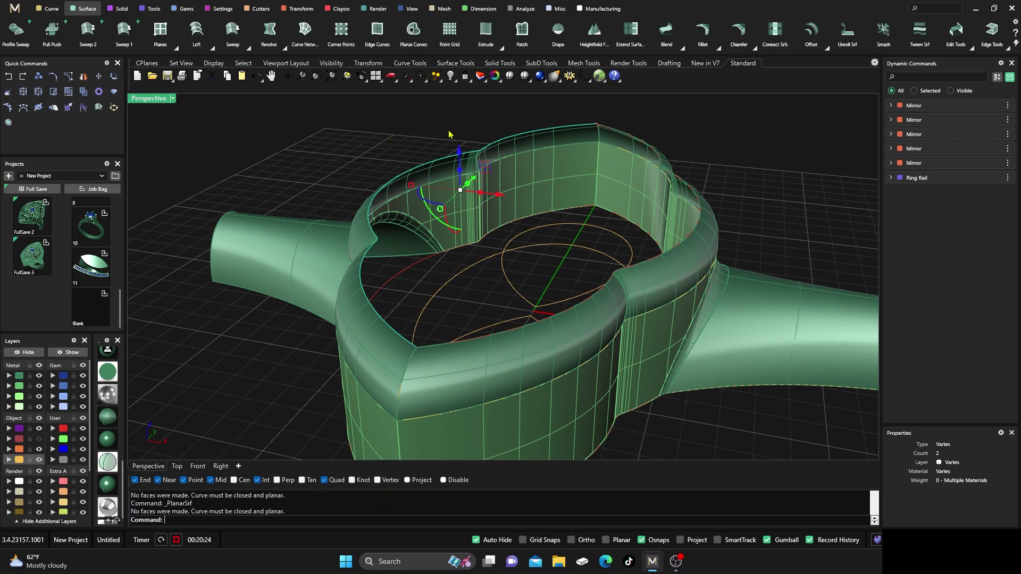
pyautogui.press('Escape')
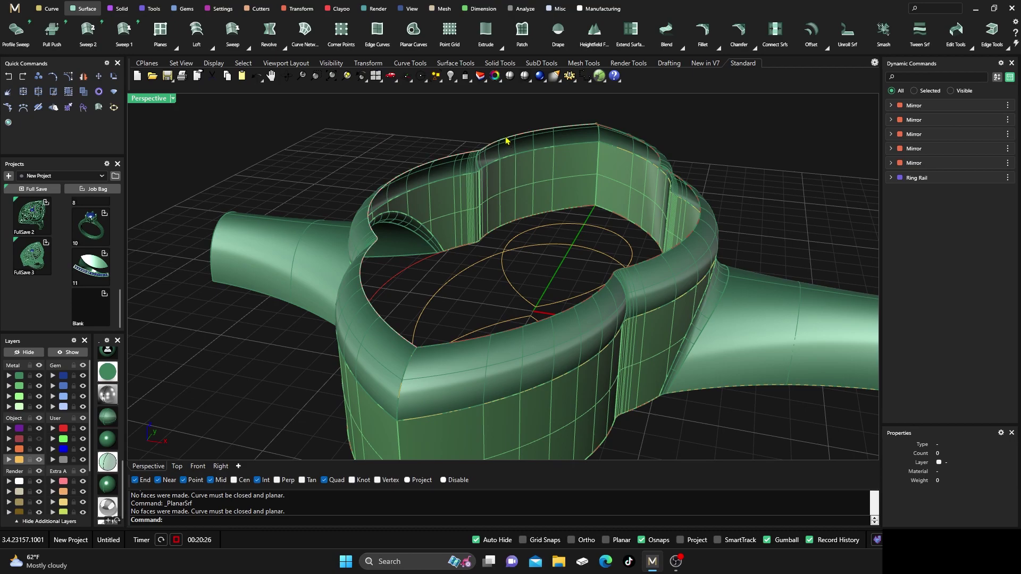
# Step: Select both top edge curves of the gallery wall and join them into one closed curve
pyautogui.click(615, 132)
pyautogui.click(581, 109)
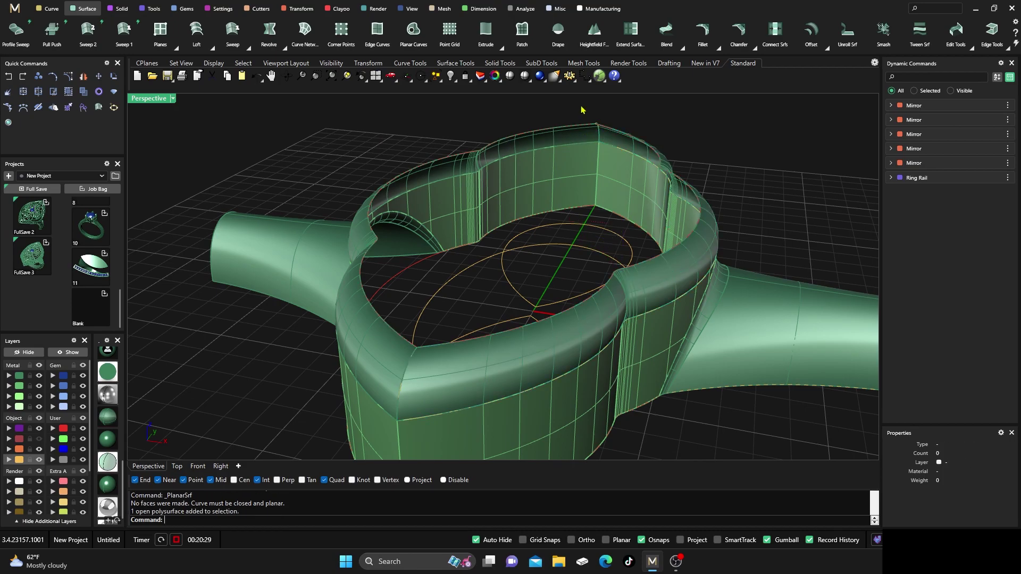
pyautogui.click(599, 128)
pyautogui.click(620, 153)
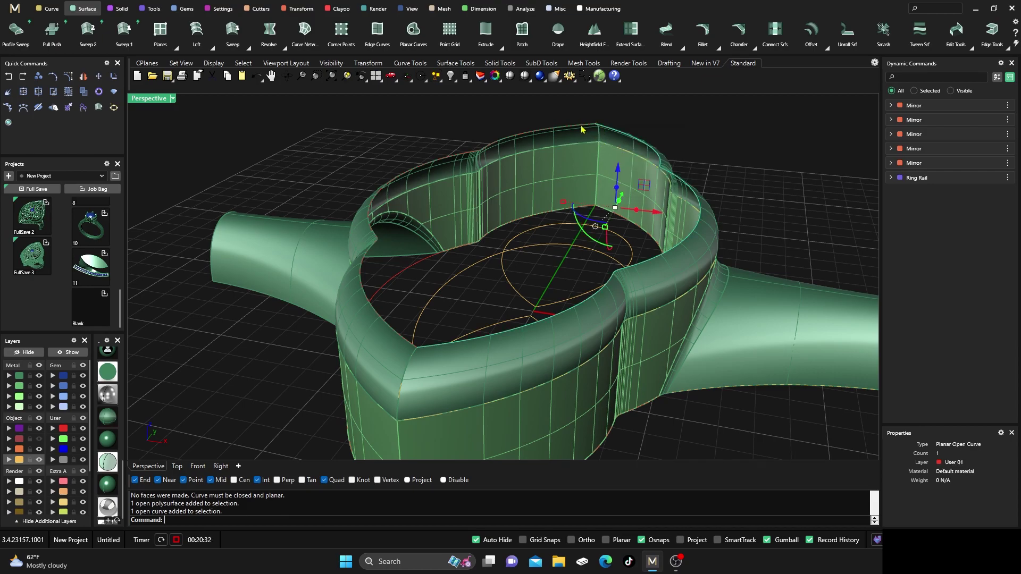
pyautogui.click(592, 133)
pyautogui.click(611, 153)
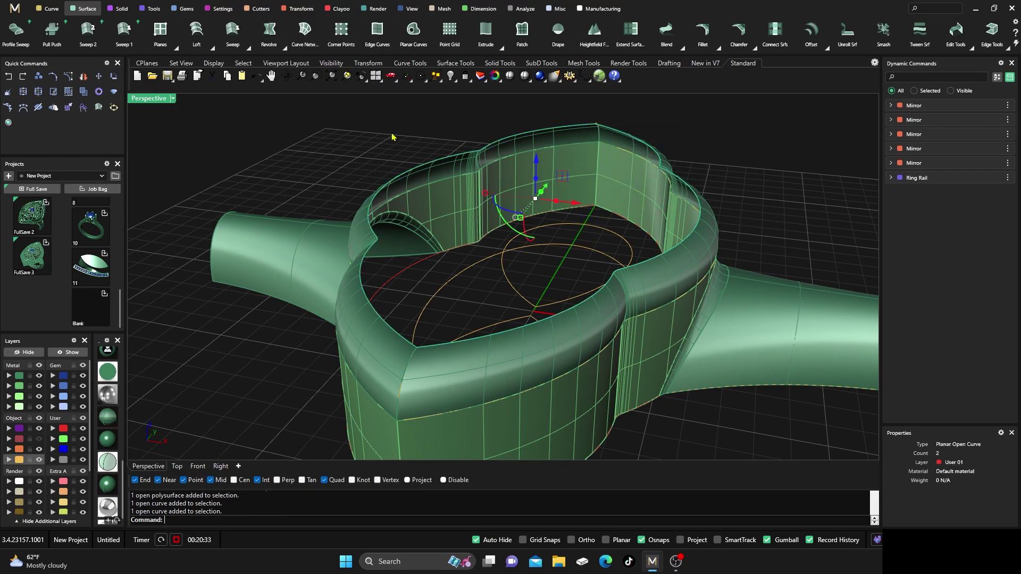
pyautogui.click(23, 92)
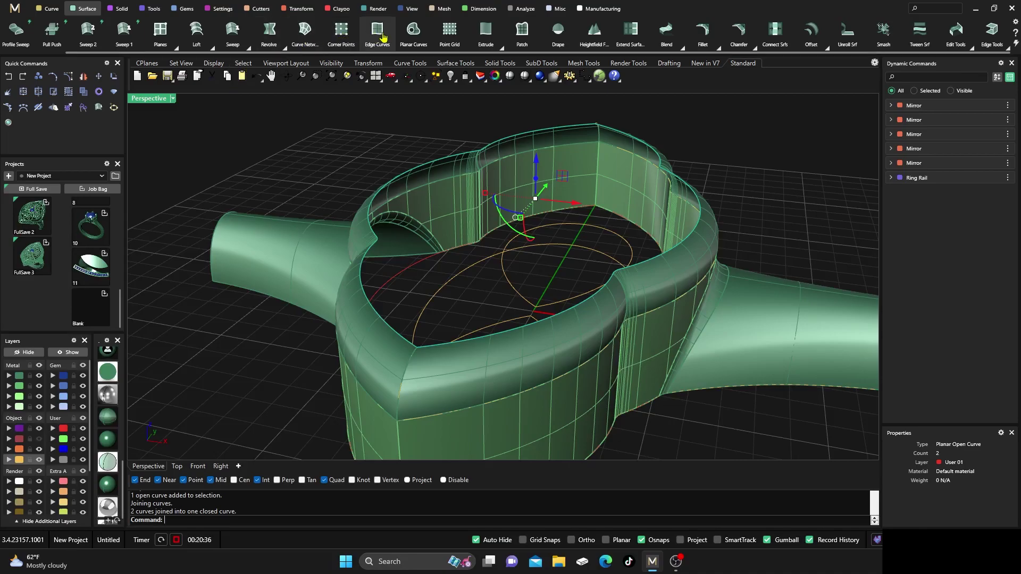
# Step: Fill the closed top curve with a flat cap and assign it to layer Metal 01
pyautogui.click(413, 33)
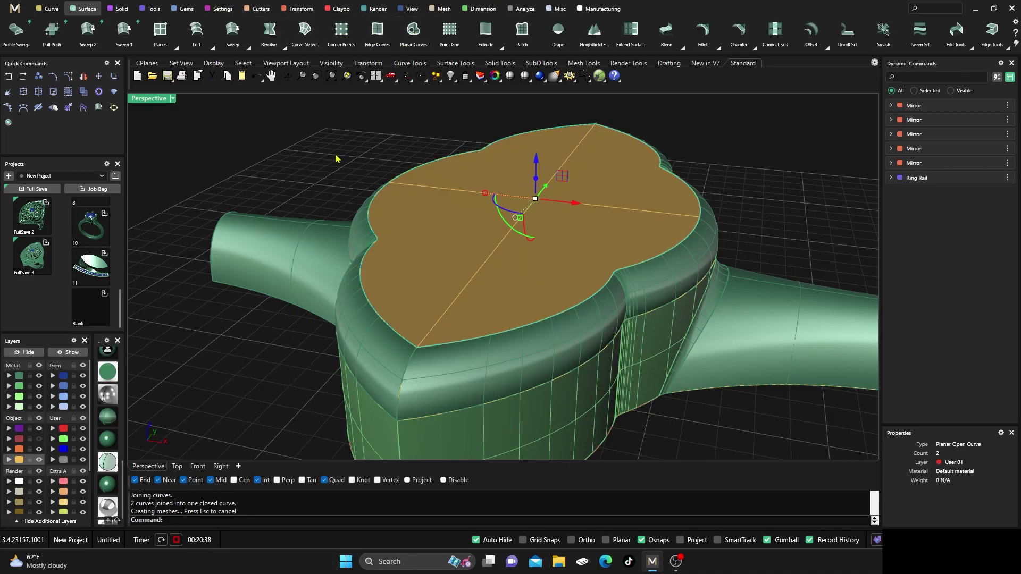
pyautogui.press('Escape')
pyautogui.click(464, 223)
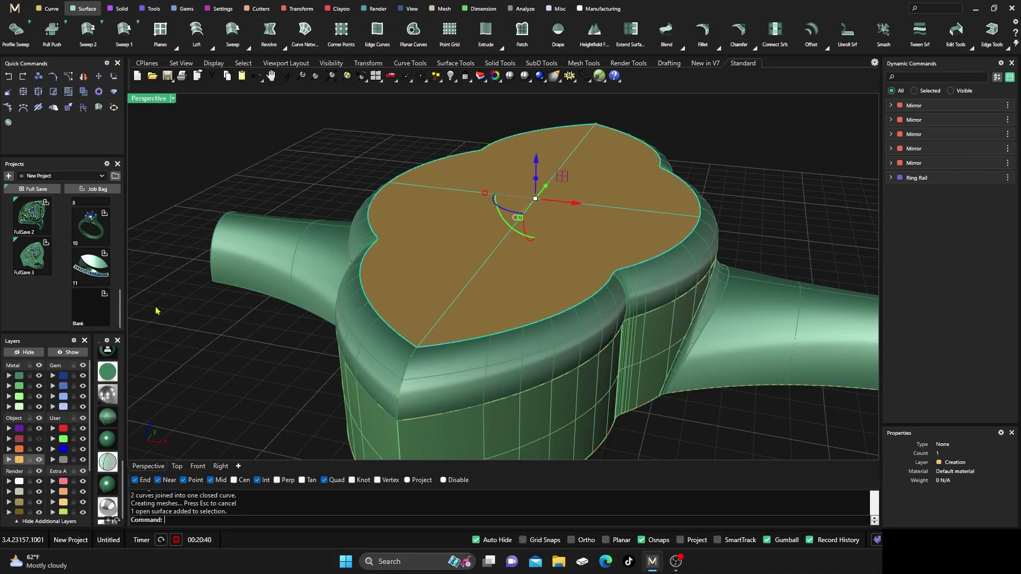
pyautogui.click(8, 376)
pyautogui.press('Escape')
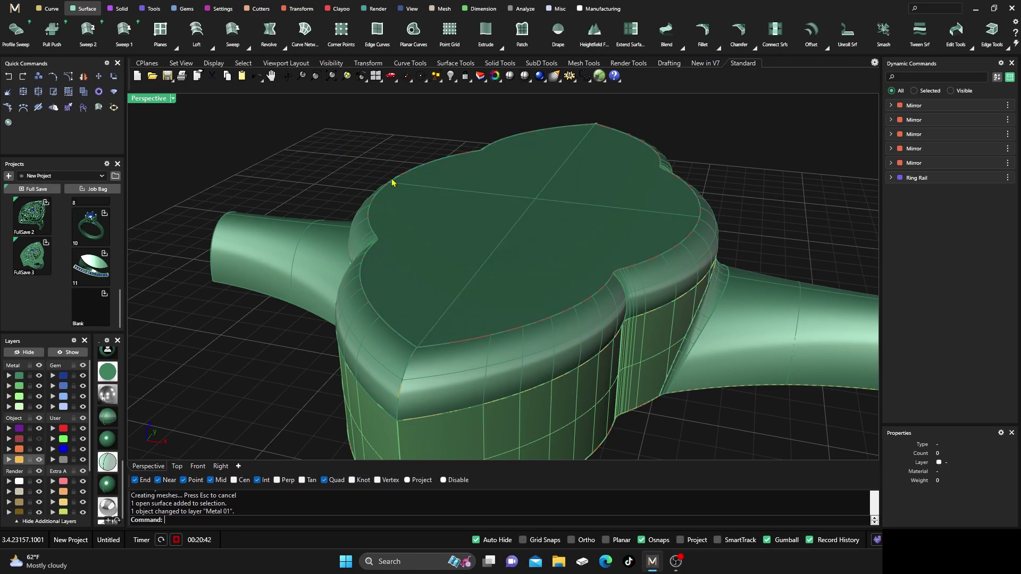
pyautogui.moveTo(392, 178); pyautogui.dragTo(524, 169, button='right')
pyautogui.moveTo(525, 299); pyautogui.dragTo(549, 289, button='right')
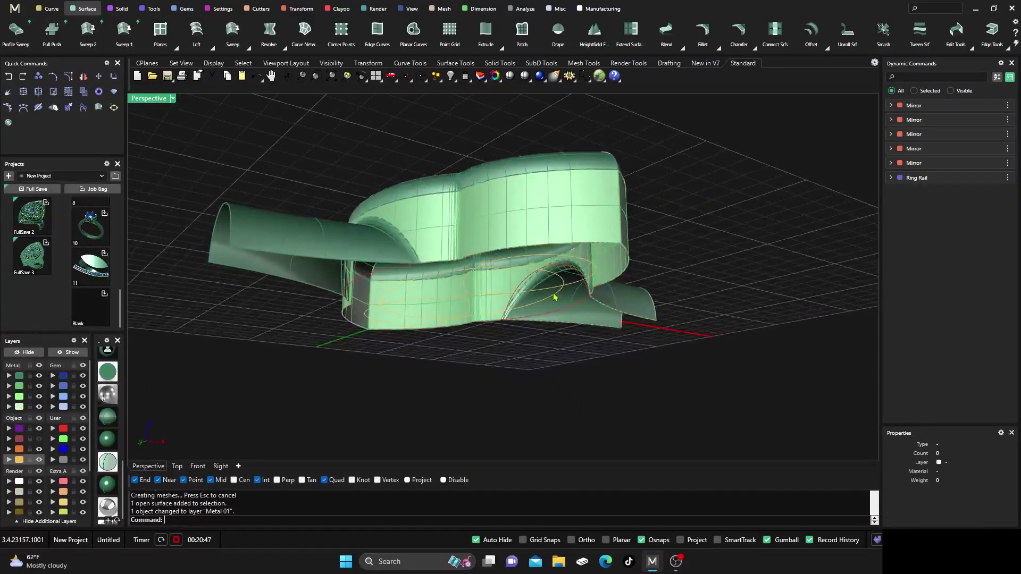
pyautogui.scroll(5, 576, 262)
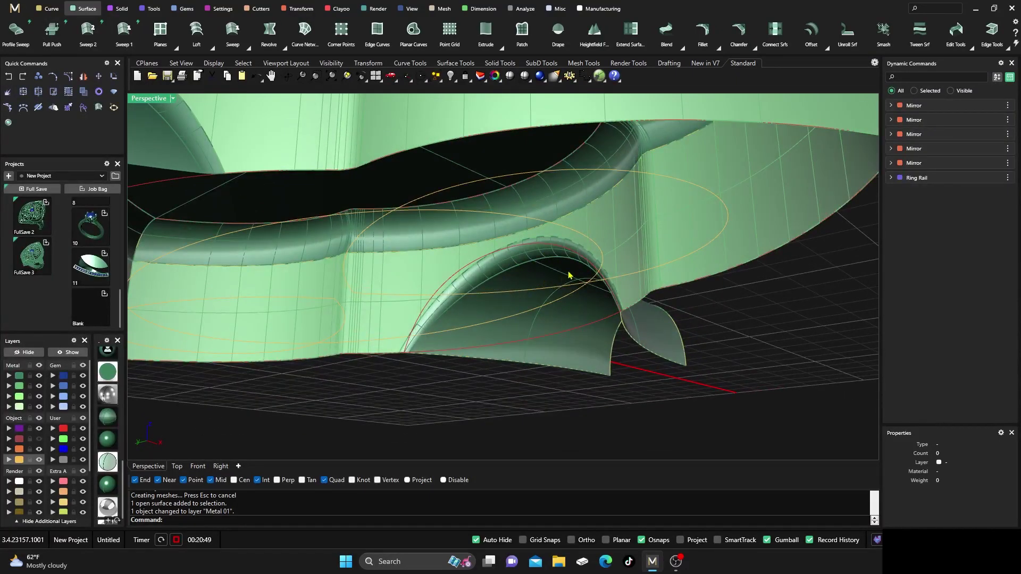
pyautogui.scroll(-6, 536, 295)
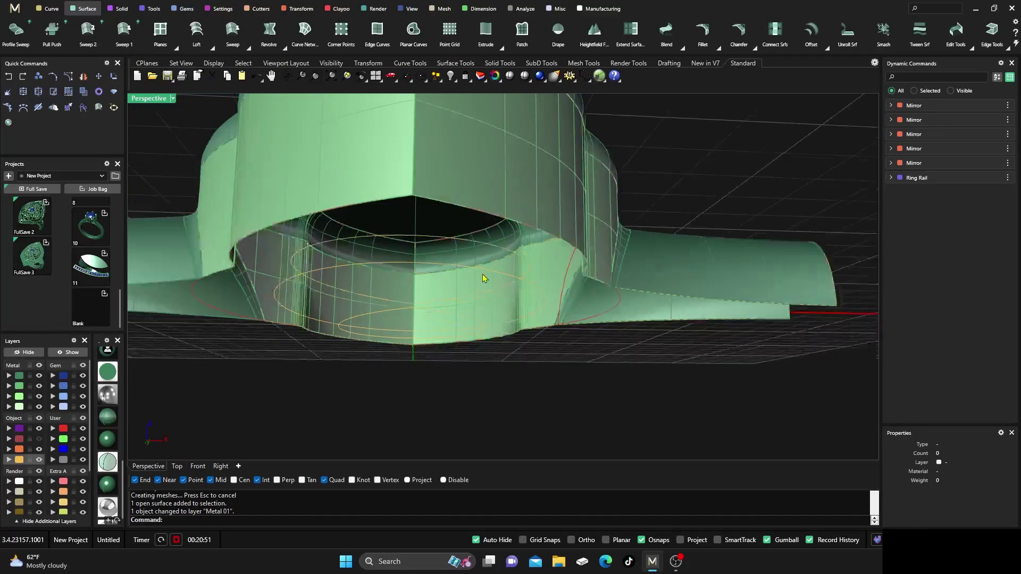
pyautogui.moveTo(456, 303); pyautogui.dragTo(467, 326, button='right')
pyautogui.scroll(-3, 445, 326)
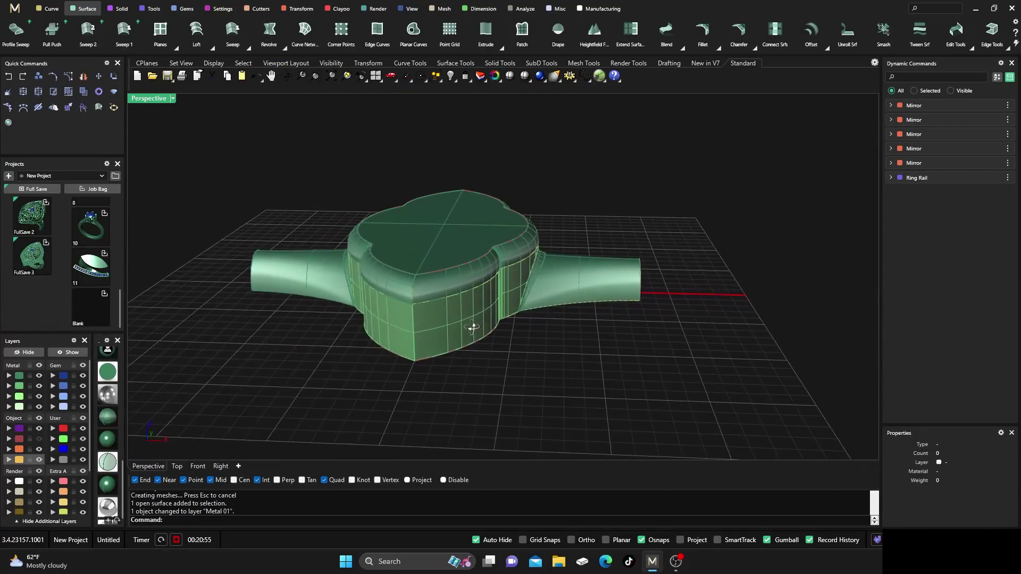
pyautogui.moveTo(400, 334); pyautogui.dragTo(492, 309, button='right')
pyautogui.scroll(3, 409, 319)
pyautogui.scroll(-3, 452, 338)
pyautogui.scroll(2, 479, 330)
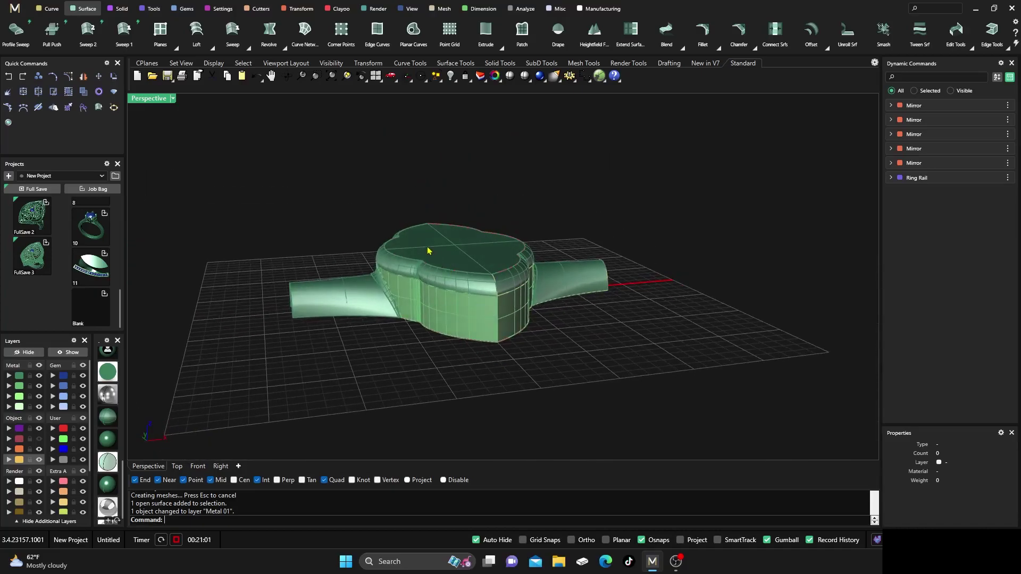
pyautogui.scroll(2, 424, 303)
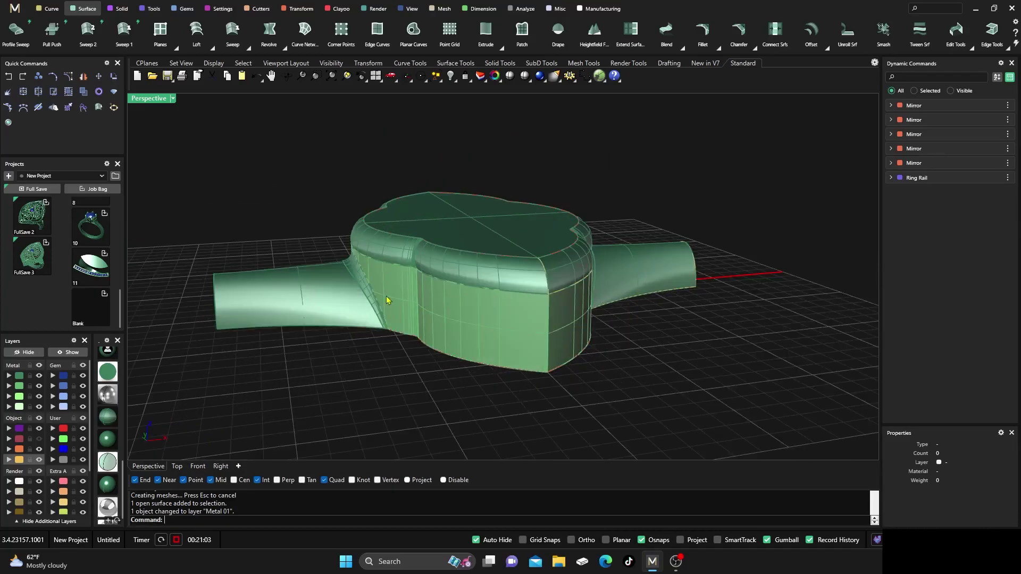
pyautogui.moveTo(409, 336); pyautogui.dragTo(367, 346, button='right')
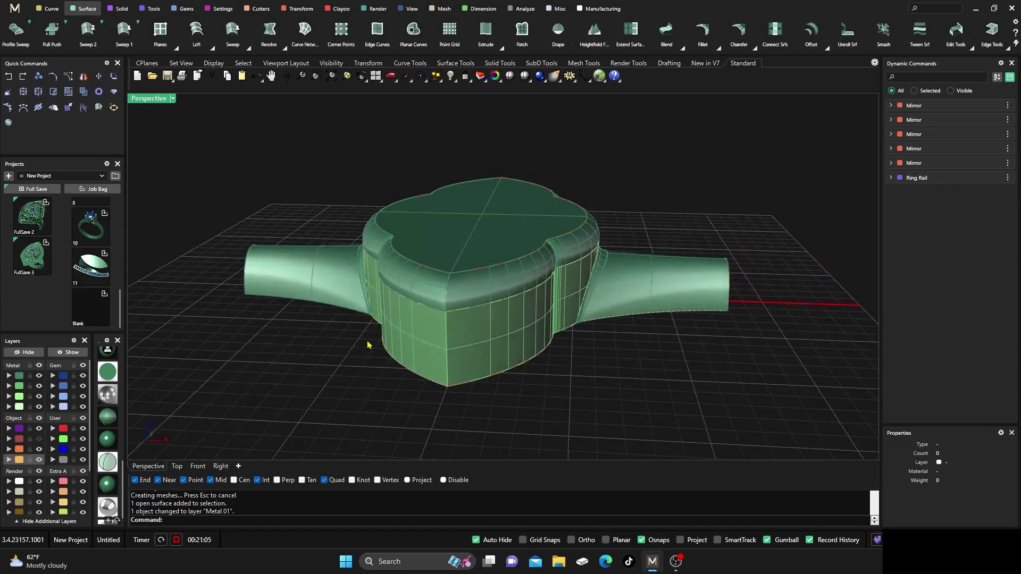
pyautogui.scroll(-2, 497, 336)
pyautogui.moveTo(497, 336); pyautogui.dragTo(486, 319, button='right')
pyautogui.scroll(2, 485, 306)
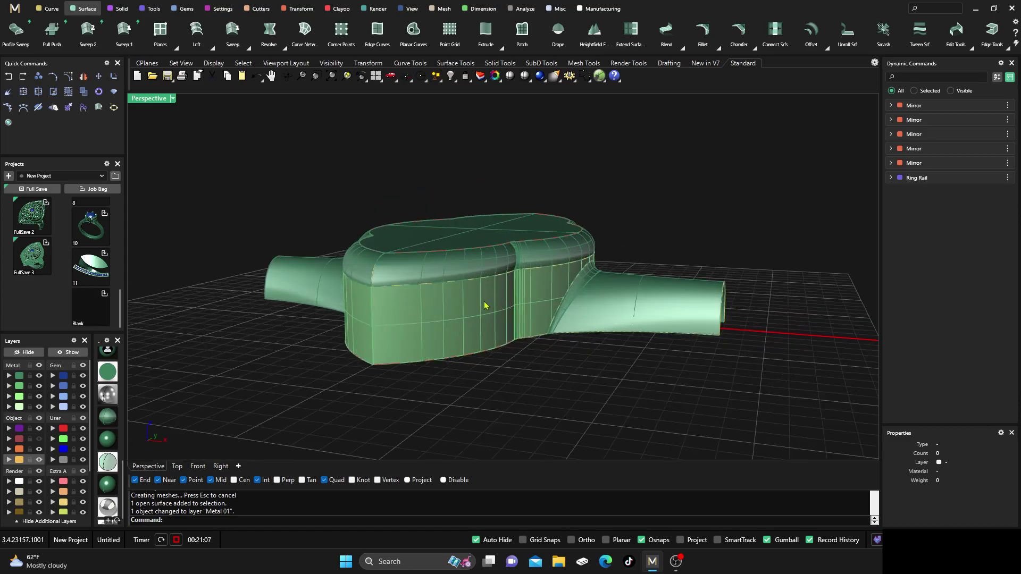
# Step: Move the lower band and a second piece onto the Metal 01 layer
pyautogui.click(420, 312)
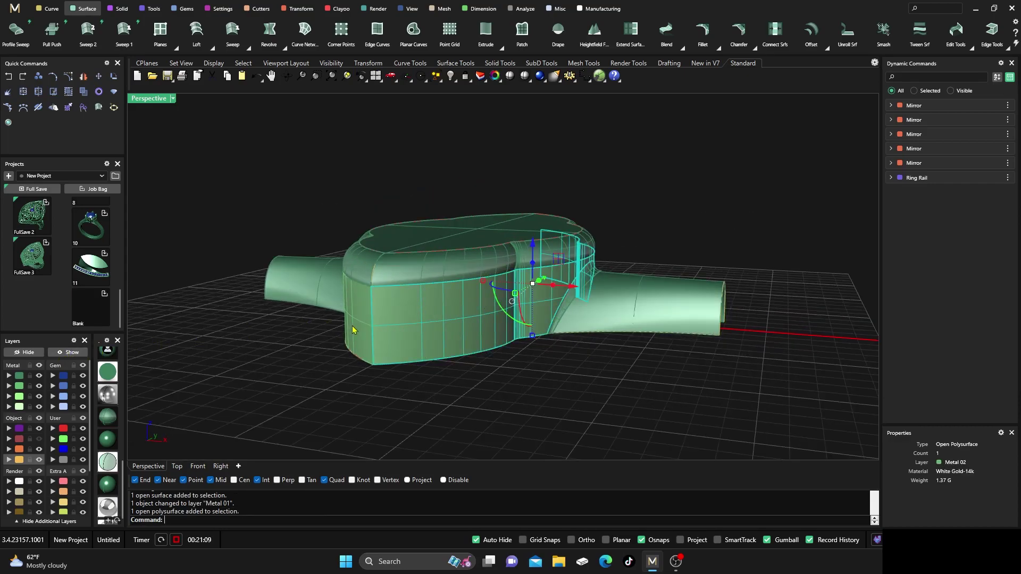
pyautogui.click(17, 386)
pyautogui.click(13, 377)
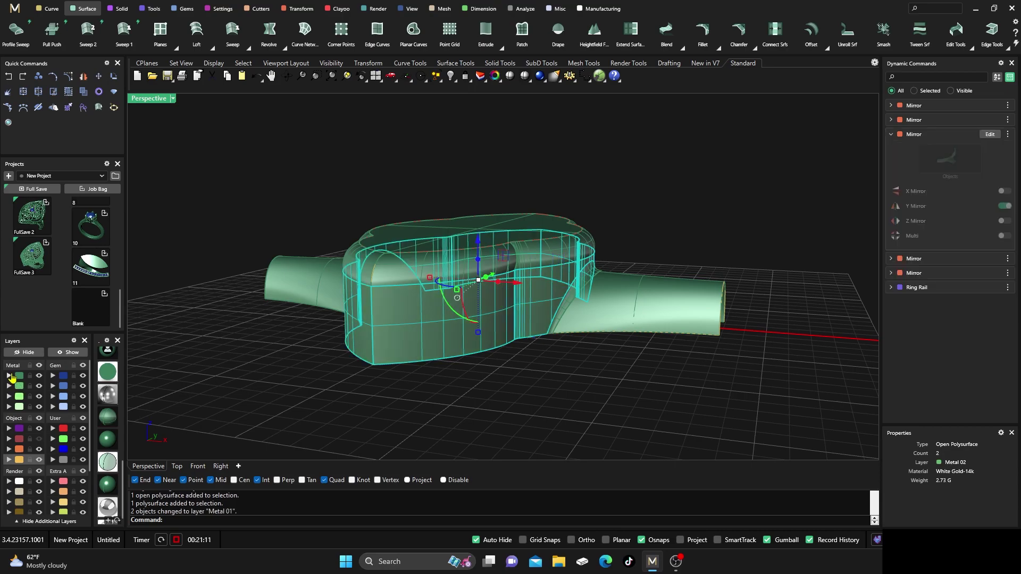
pyautogui.click(187, 342)
pyautogui.moveTo(188, 341); pyautogui.dragTo(318, 344, button='right')
# Step: Select all nine pieces on Metal 01 and move them to the Metal 04 layer
pyautogui.click(18, 396)
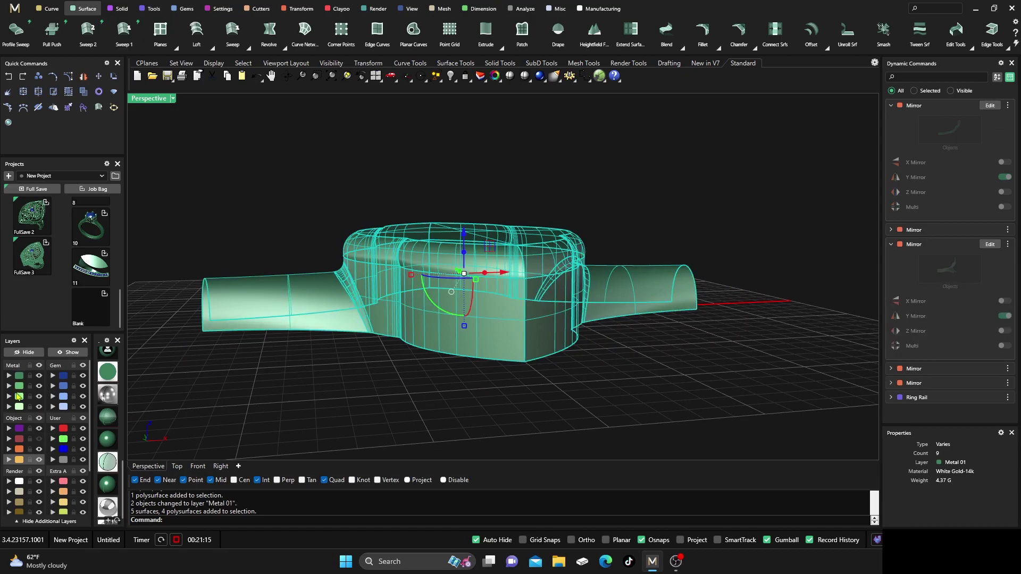
pyautogui.click(10, 408)
pyautogui.click(239, 380)
pyautogui.moveTo(239, 380); pyautogui.dragTo(432, 352, button='right')
# Step: Switch the model to wireframe display and pick among the overlapping upper rim curves
pyautogui.scroll(5, 543, 343)
pyautogui.scroll(-5, 574, 346)
pyautogui.scroll(-2, 415, 341)
pyautogui.scroll(3, 513, 328)
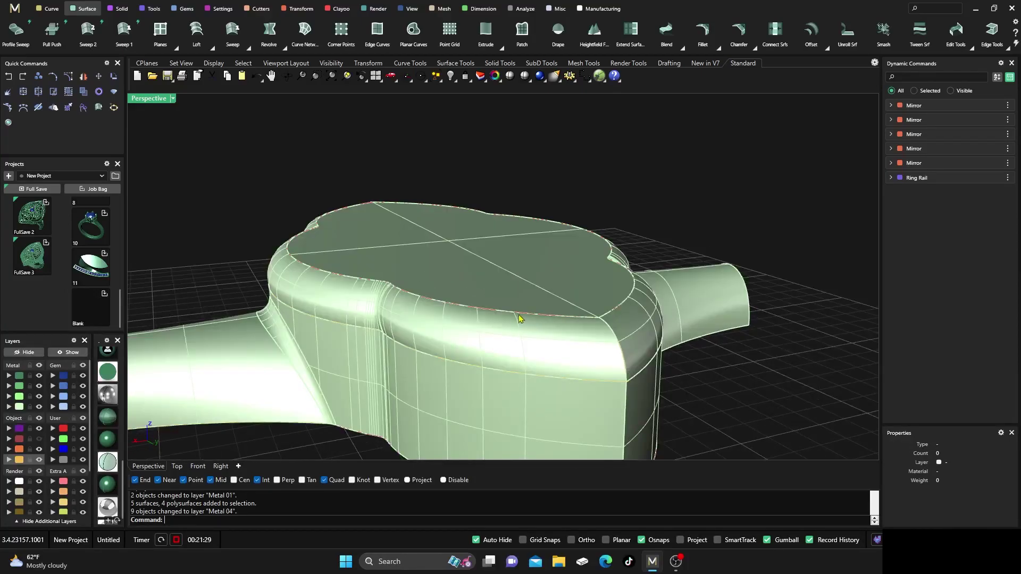
pyautogui.scroll(5, 105, 385)
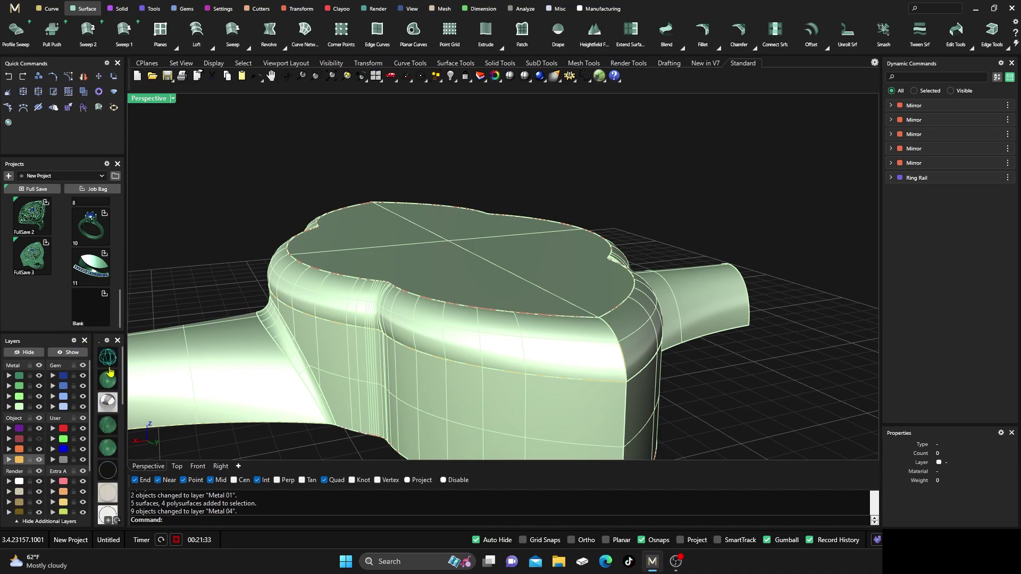
pyautogui.click(109, 367)
pyautogui.click(432, 304)
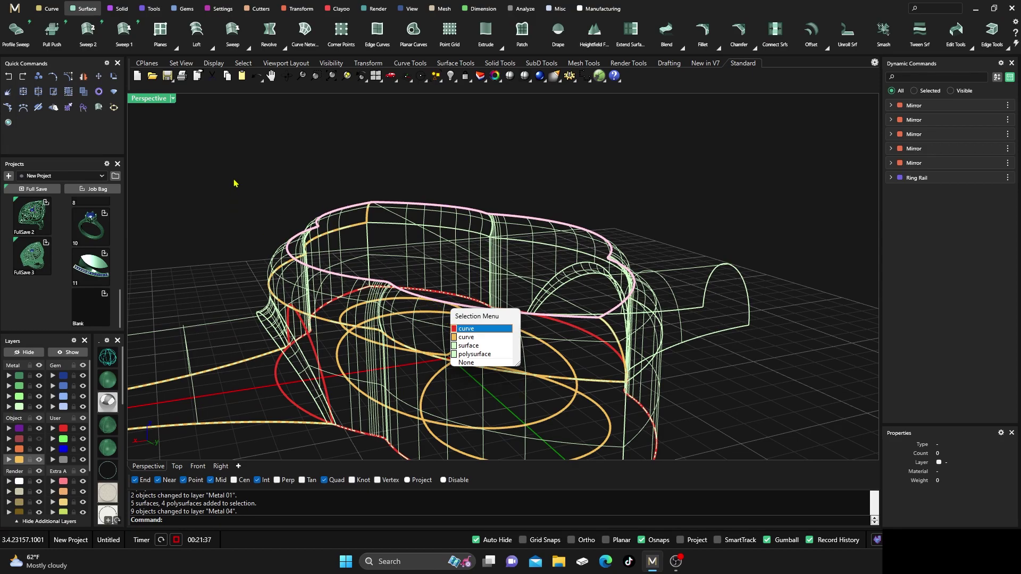
# Step: Mirror the inner upper rim curve across the Y axis only
pyautogui.press('Return')
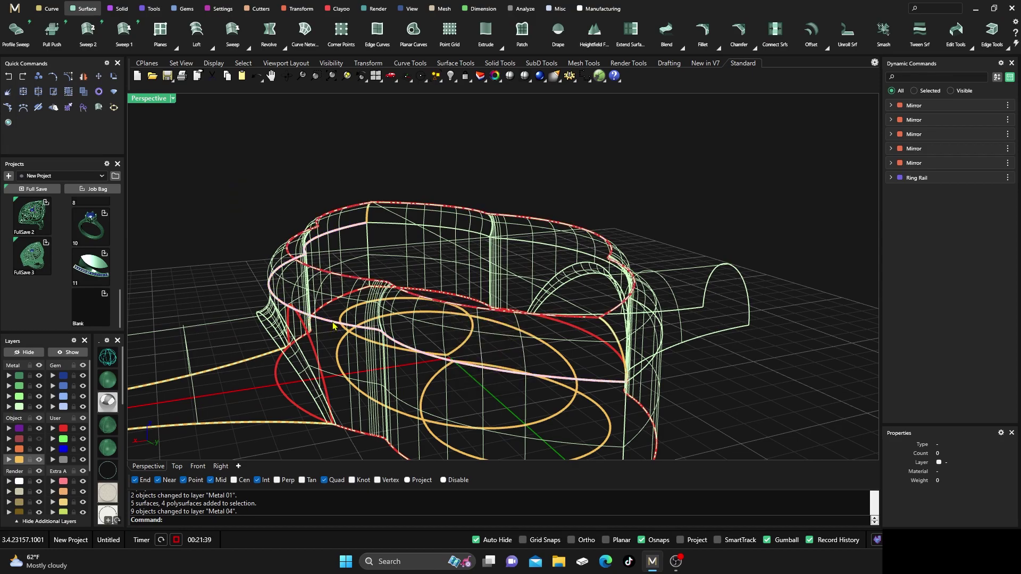
pyautogui.click(504, 355)
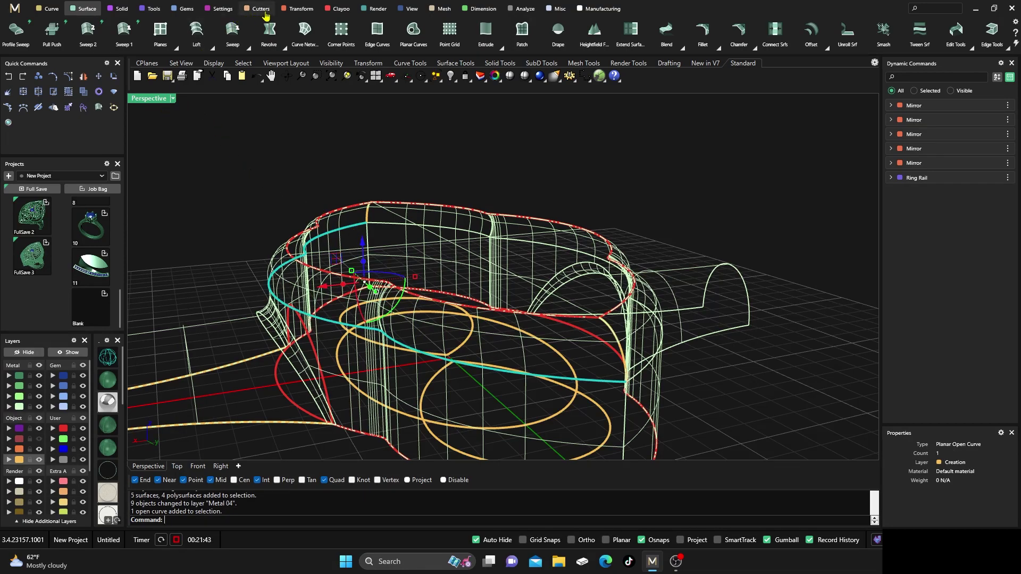
pyautogui.click(298, 9)
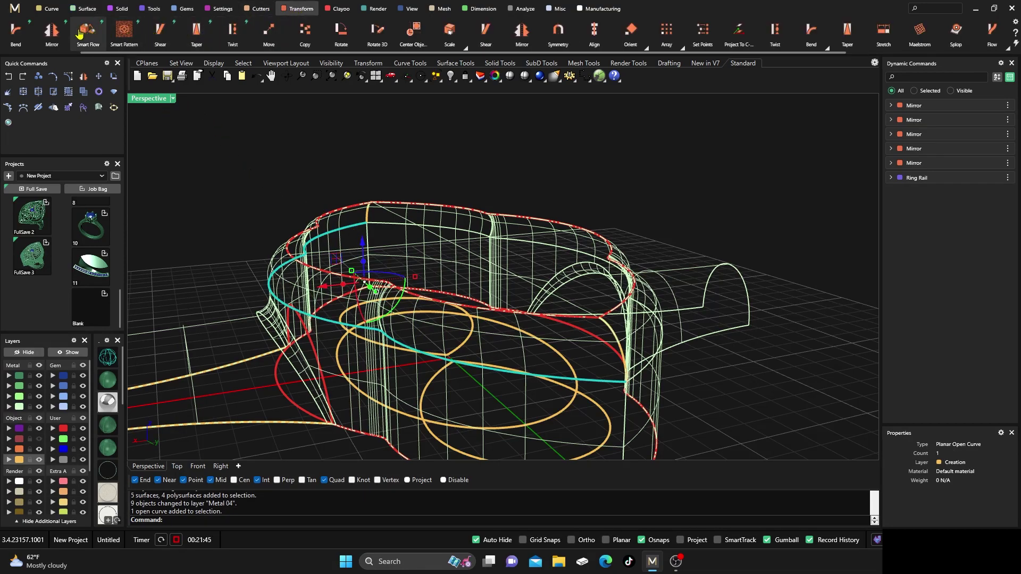
pyautogui.click(52, 29)
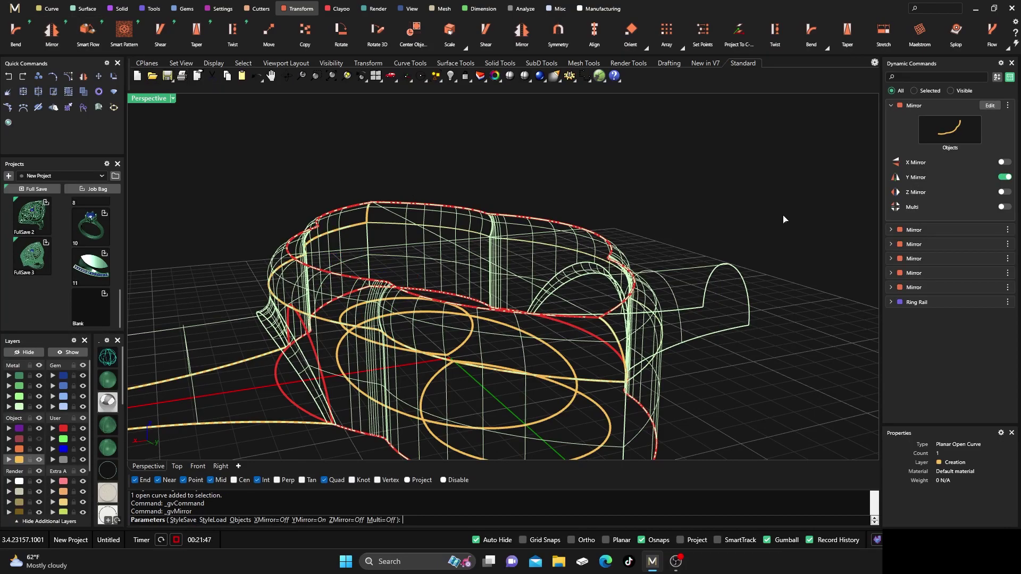
pyautogui.click(1004, 162)
pyautogui.click(1004, 163)
pyautogui.moveTo(645, 240); pyautogui.dragTo(620, 228, button='right')
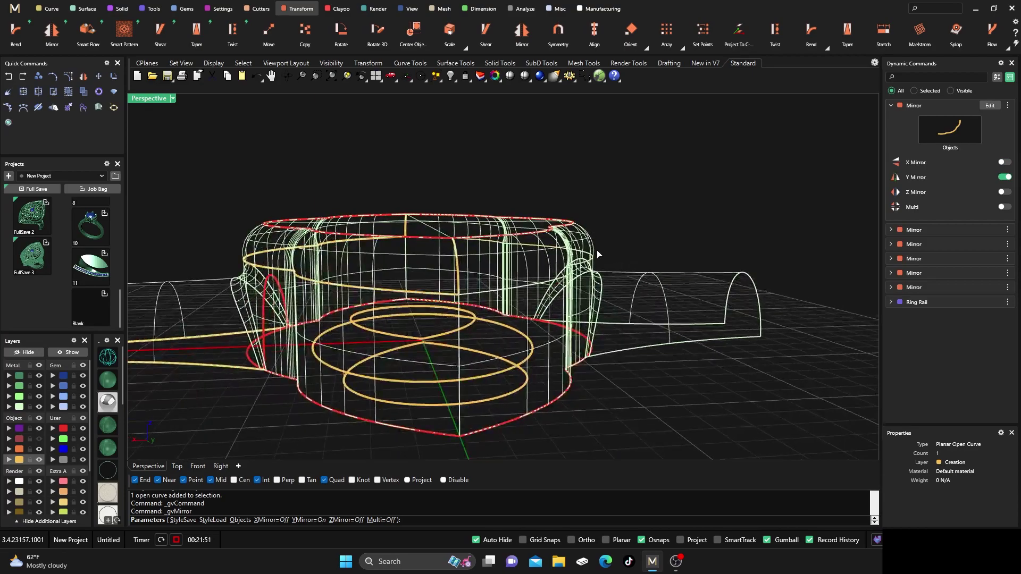
pyautogui.press('Return')
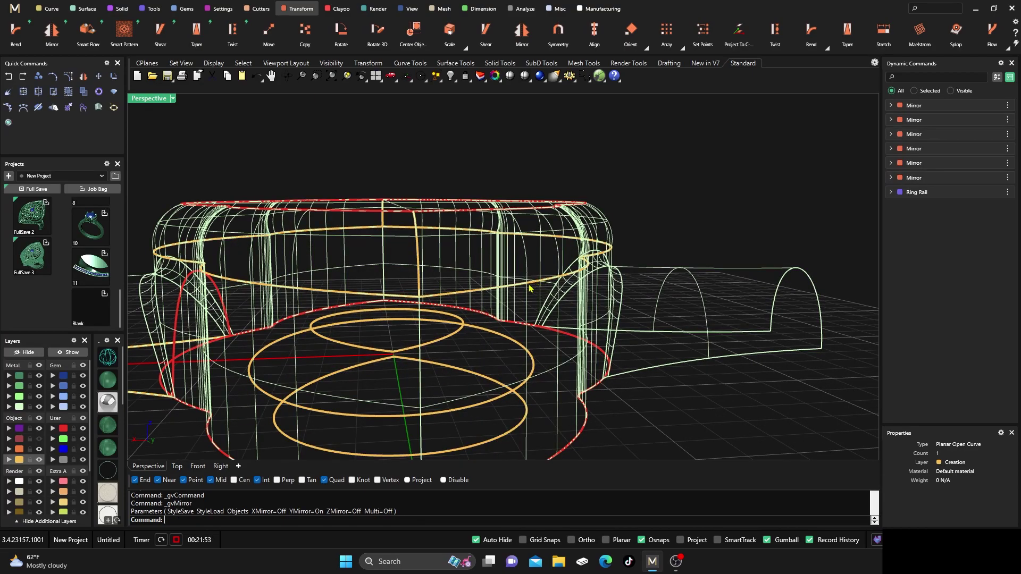
# Step: Select both mirrored rim curve halves and join them into one closed curve
pyautogui.click(450, 295)
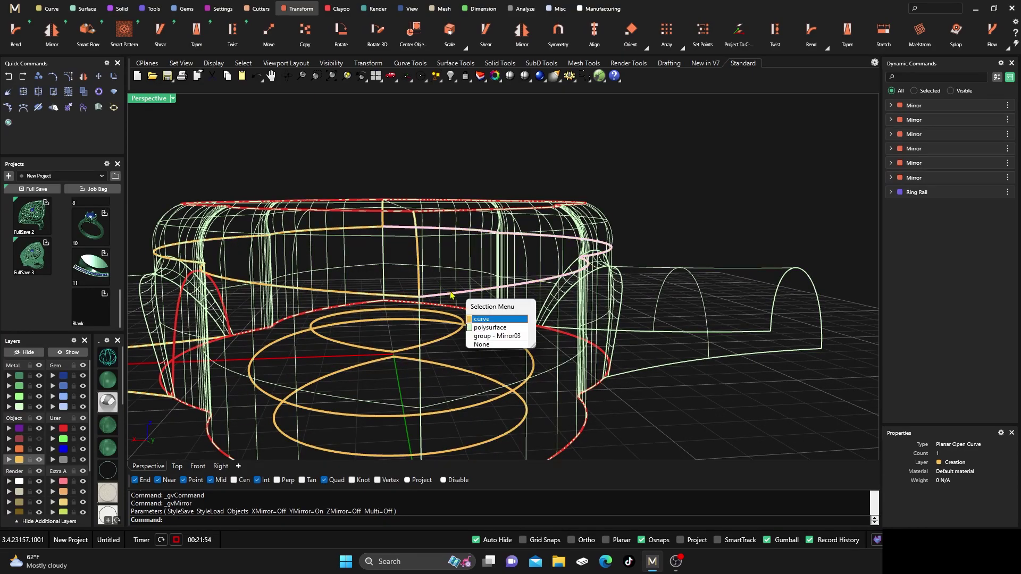
pyautogui.click(484, 320)
pyautogui.click(371, 297)
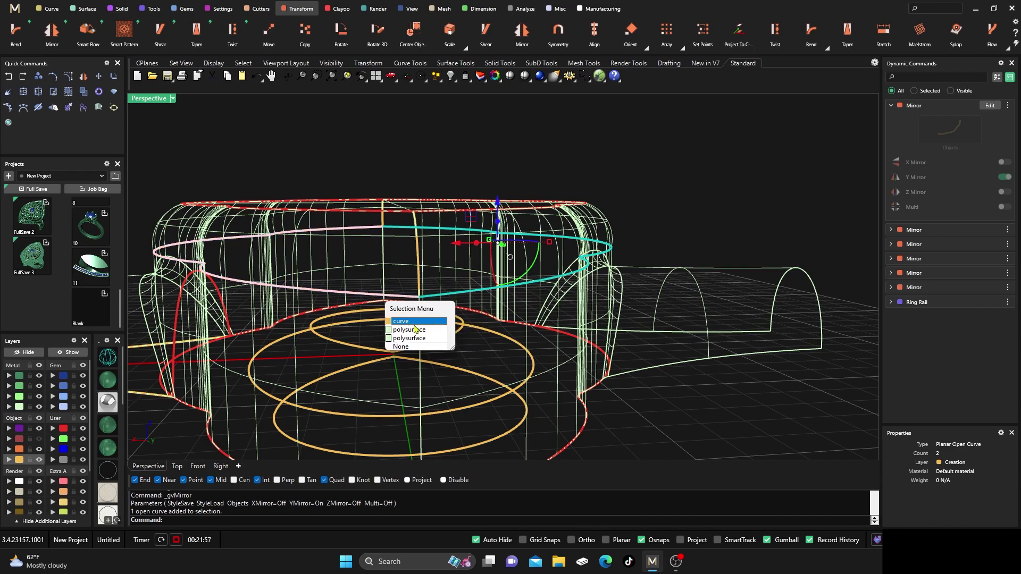
pyautogui.click(404, 321)
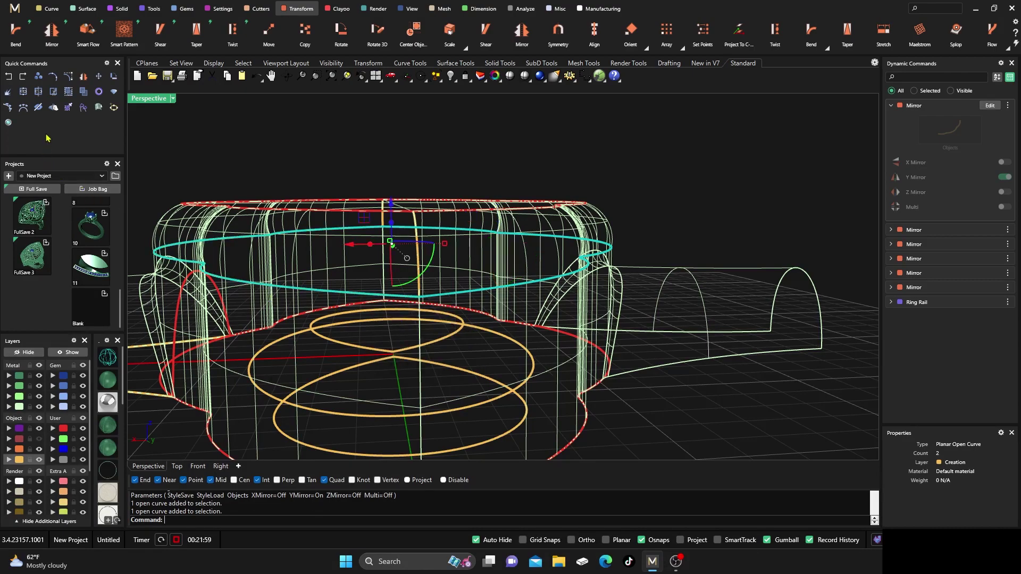
pyautogui.click(23, 91)
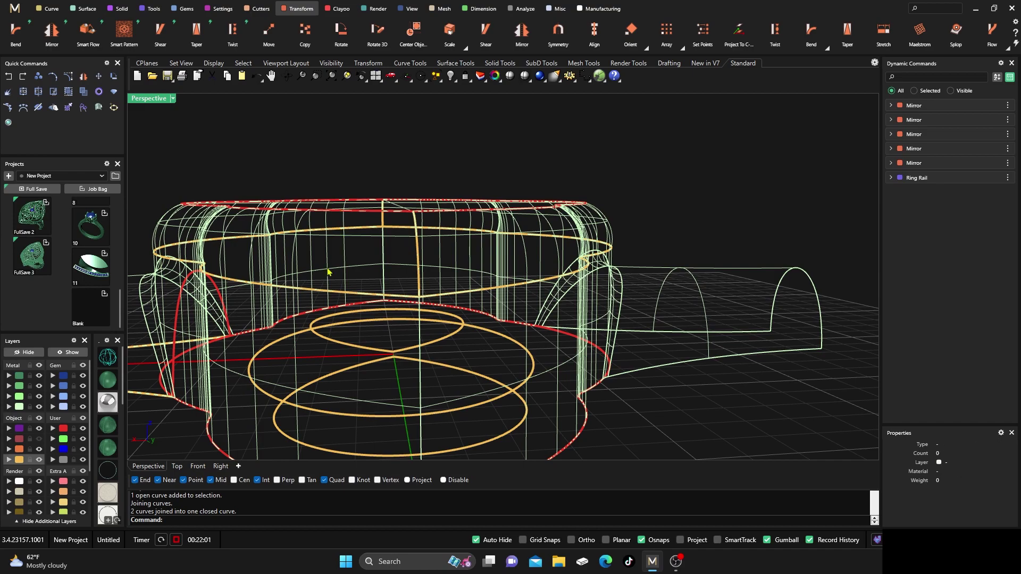
# Step: Select the joined closed rim curve to check it, then orbit lower around the model
pyautogui.click(351, 297)
pyautogui.click(375, 321)
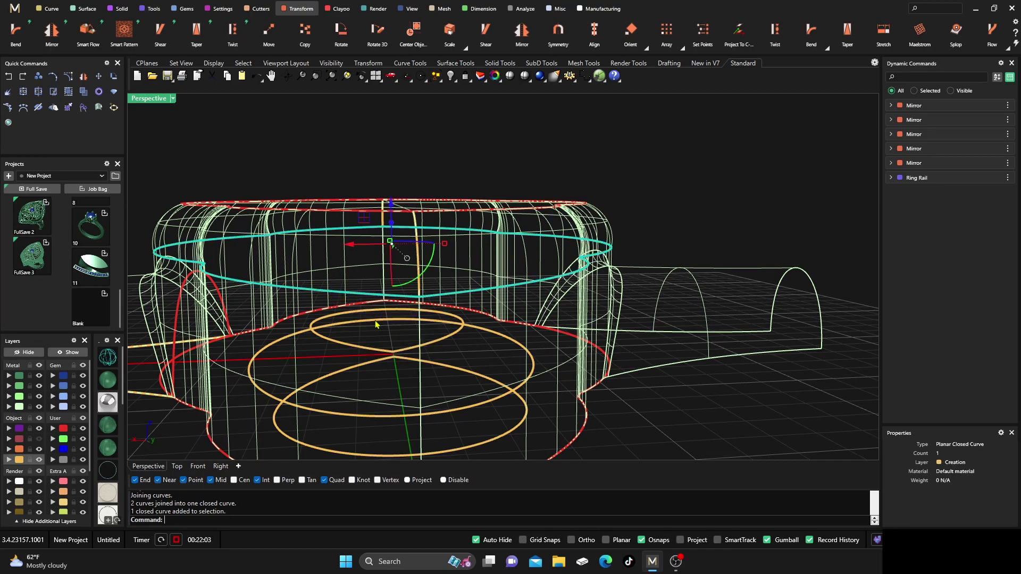
pyautogui.click(412, 161)
pyautogui.moveTo(456, 171); pyautogui.dragTo(475, 258, button='right')
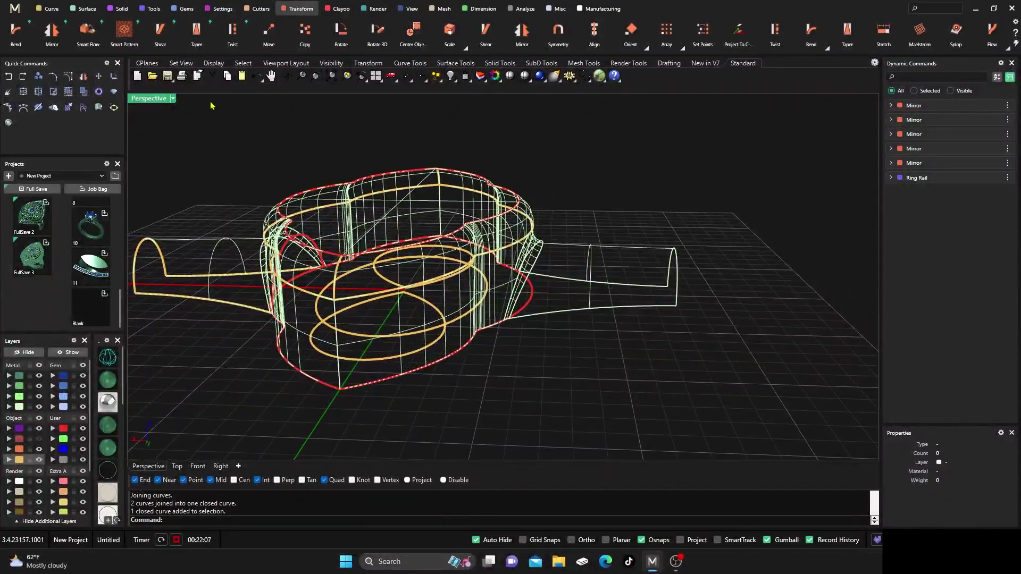
# Step: Start Duplicate Edge from the Curve tab's From Object list
pyautogui.click(51, 10)
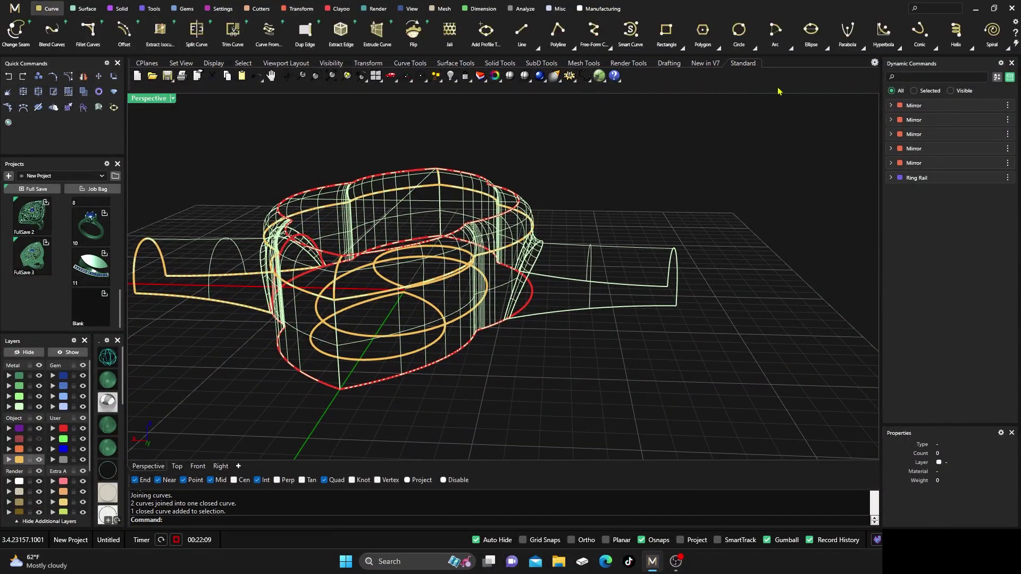
pyautogui.scroll(-5, 898, 48)
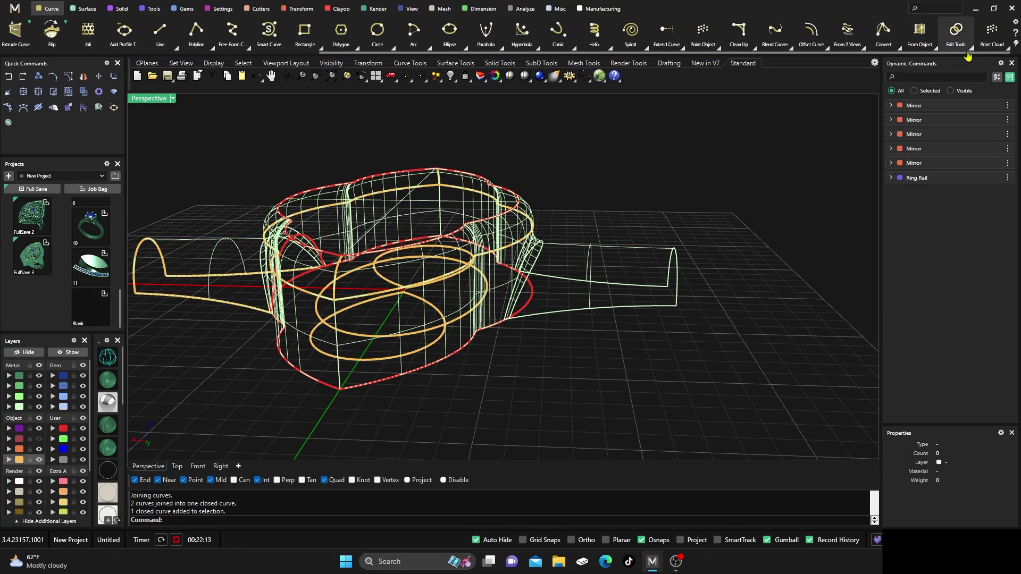
pyautogui.click(967, 56)
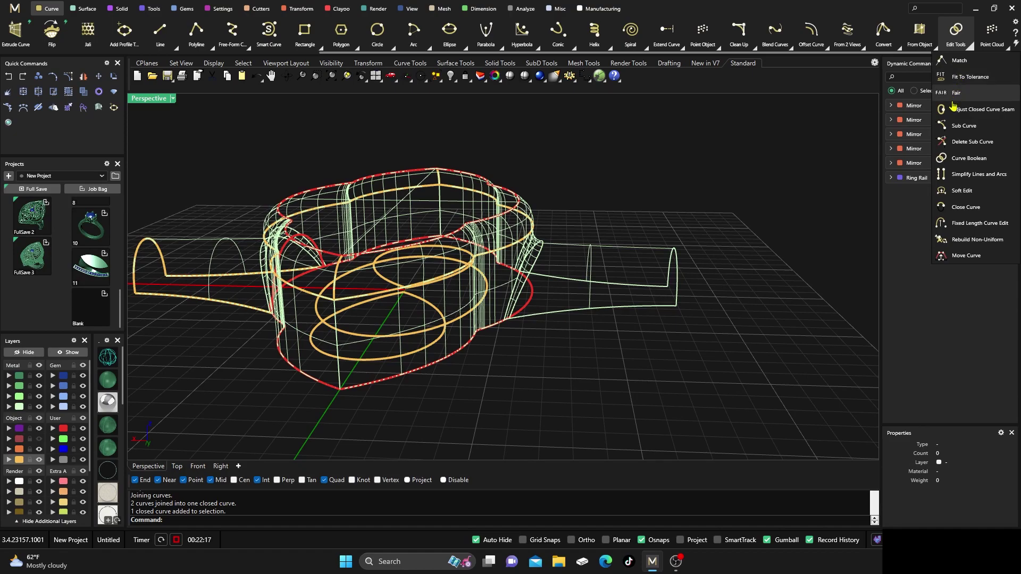
pyautogui.click(920, 31)
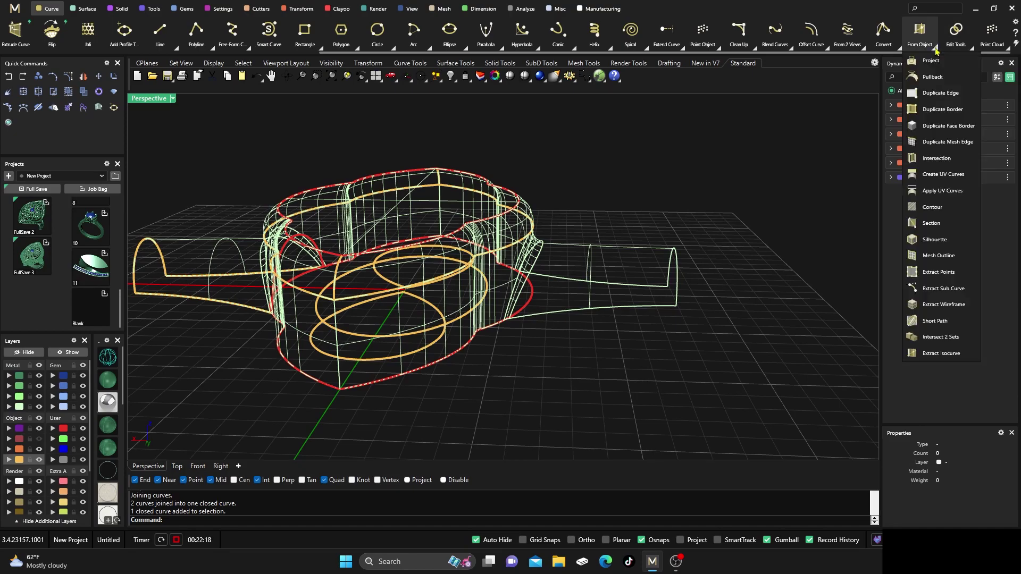
pyautogui.click(929, 92)
# Step: Pick the first shank's surface edges, including its bottom front and arched end edges
pyautogui.scroll(5, 553, 329)
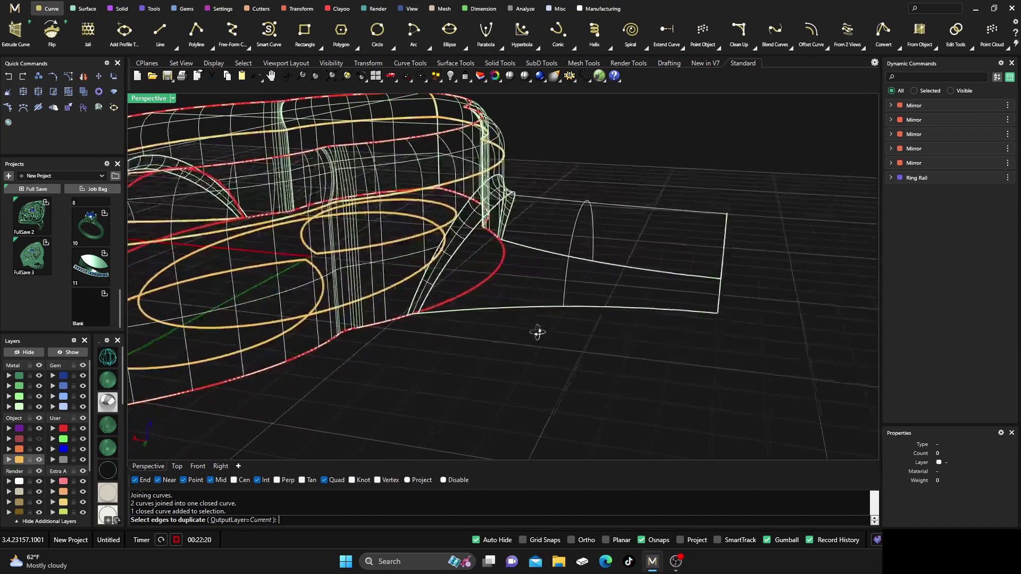
pyautogui.click(474, 198)
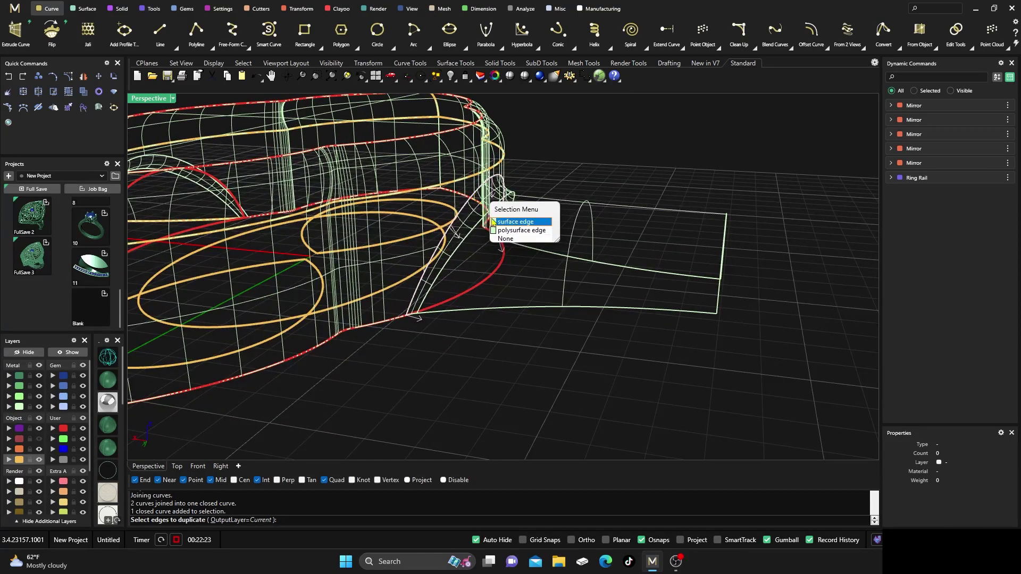
pyautogui.click(515, 222)
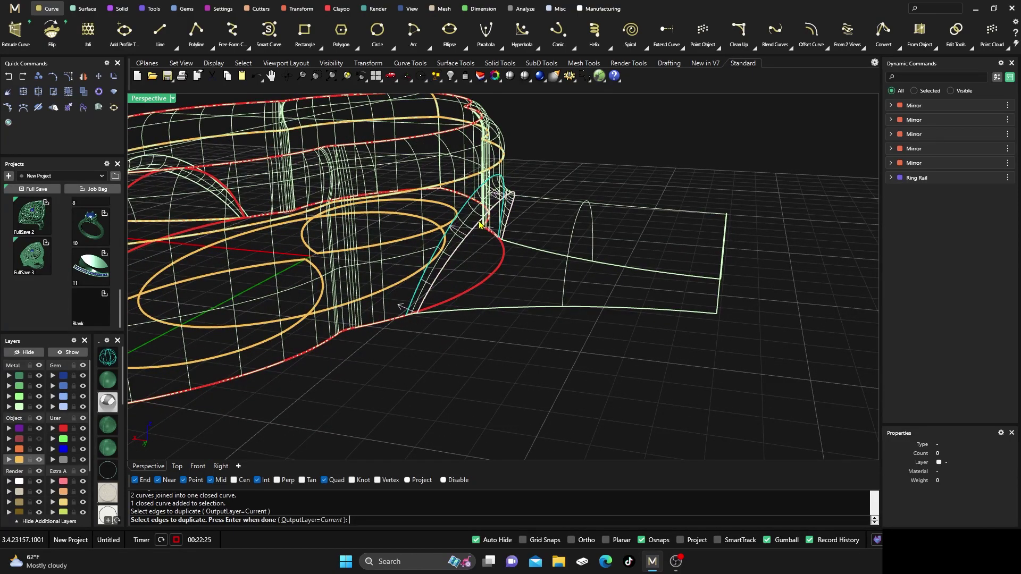
pyautogui.click(480, 222)
pyautogui.click(505, 249)
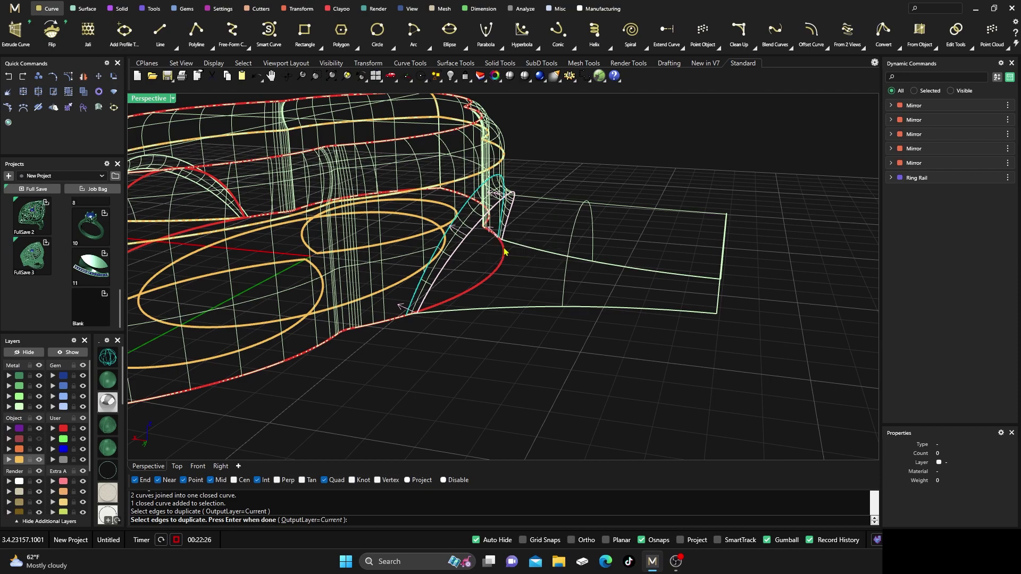
pyautogui.click(556, 308)
pyautogui.moveTo(727, 286); pyautogui.dragTo(691, 288, button='right')
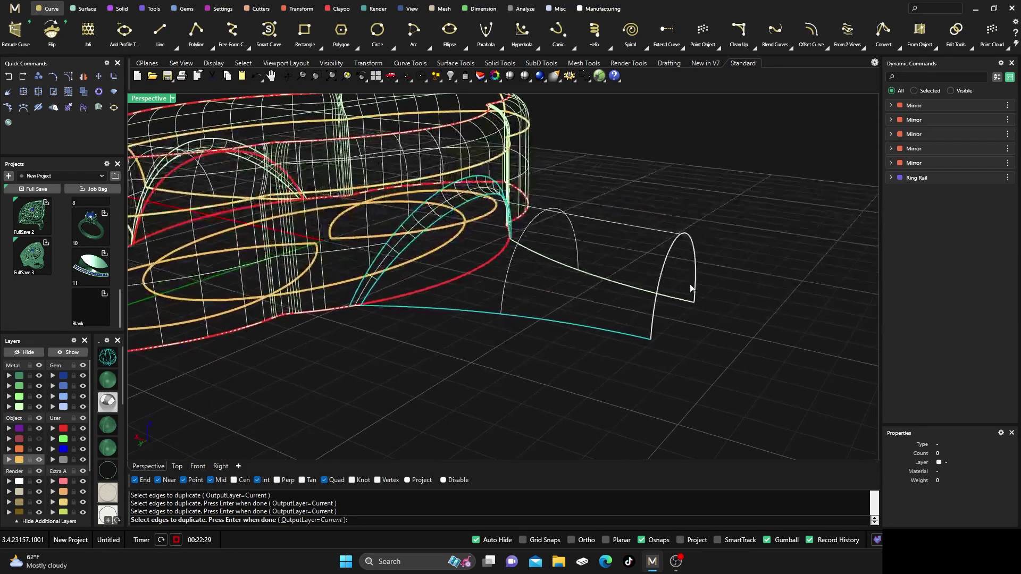
pyautogui.click(698, 276)
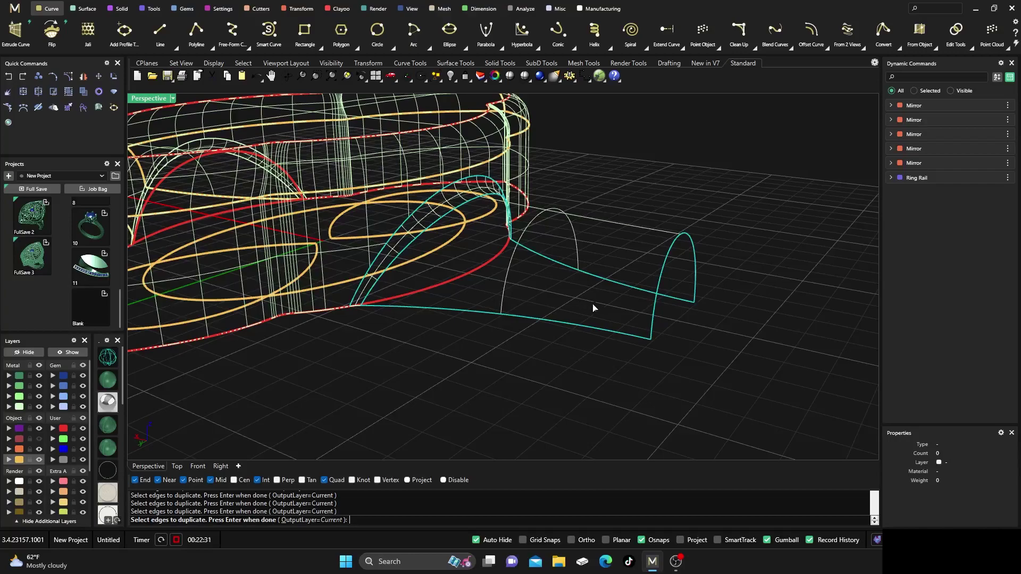
# Step: Add the opposite shank's surface and polysurface edges to the selection
pyautogui.scroll(-5, 592, 305)
pyautogui.moveTo(506, 318); pyautogui.dragTo(610, 303, button='right')
pyautogui.scroll(3, 355, 314)
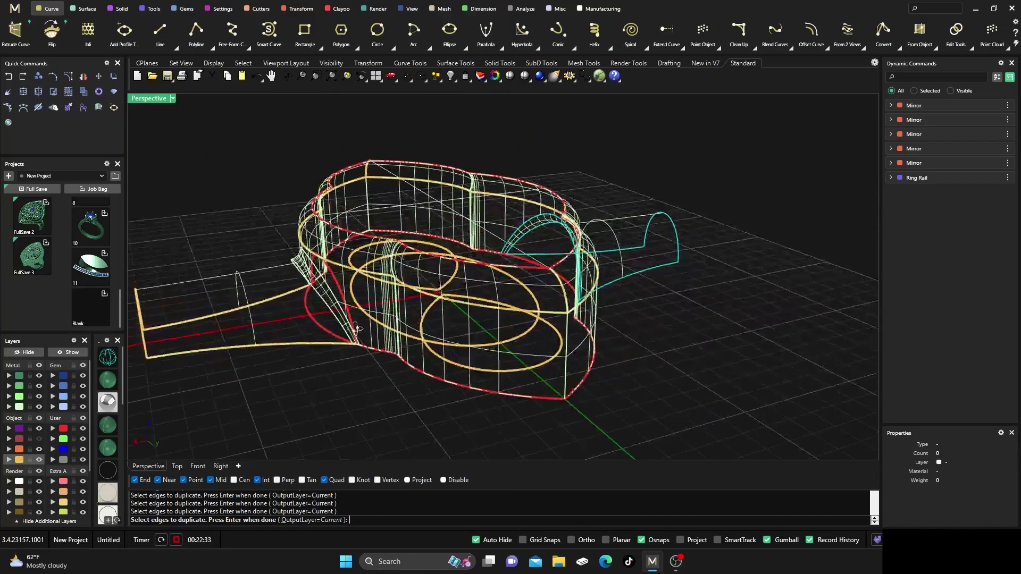
pyautogui.scroll(2, 300, 273)
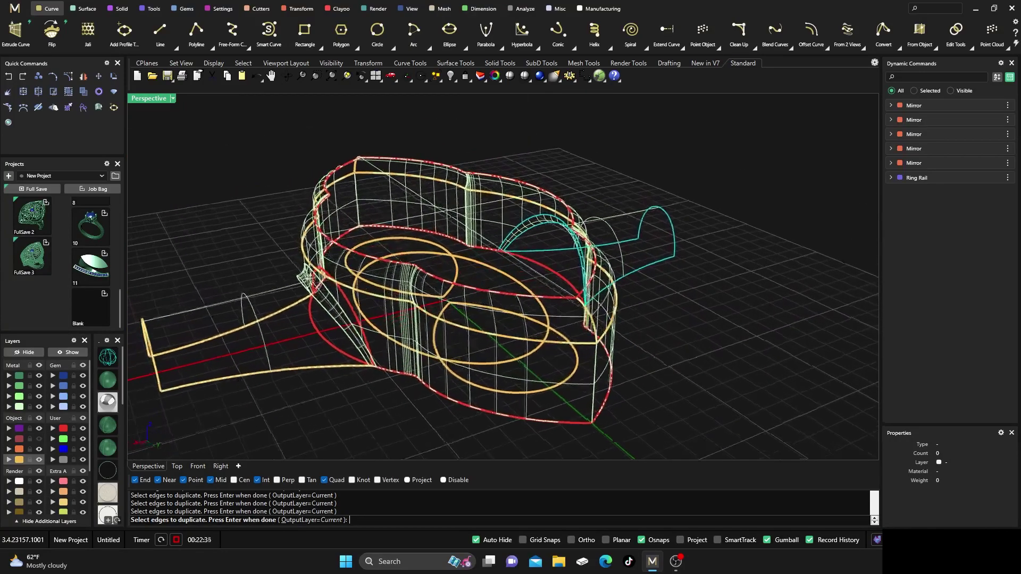
pyautogui.click(346, 293)
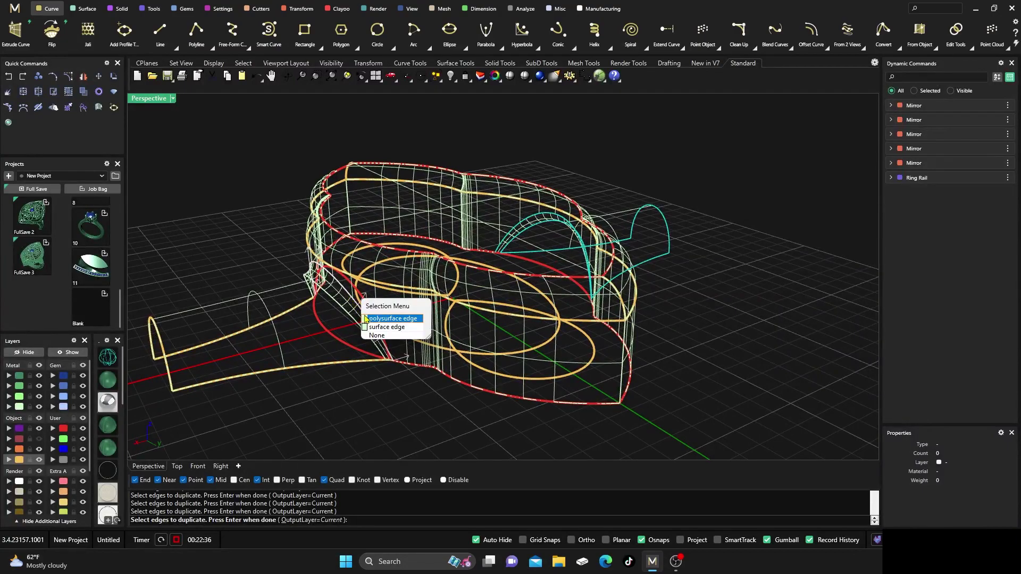
pyautogui.click(366, 318)
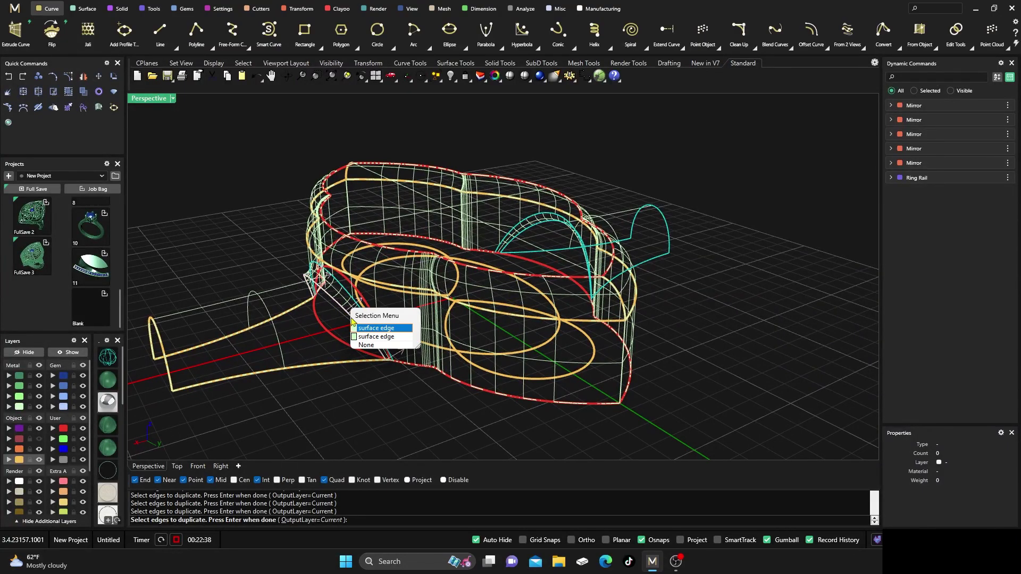
pyautogui.click(360, 328)
pyautogui.moveTo(359, 332); pyautogui.dragTo(385, 341, button='right')
# Step: Add the polysurface edges on the head's side and left side
pyautogui.click(549, 333)
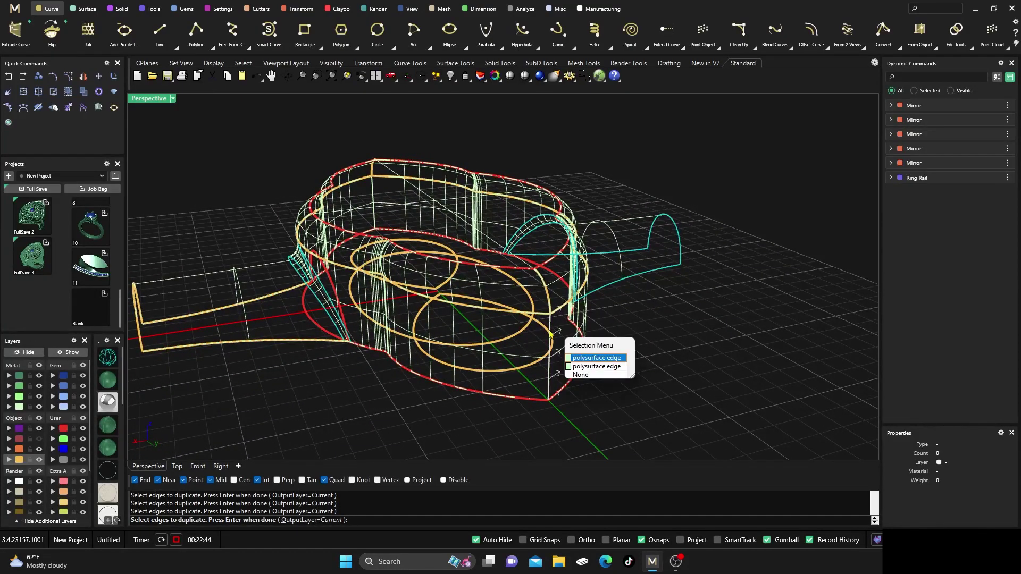
pyautogui.click(574, 359)
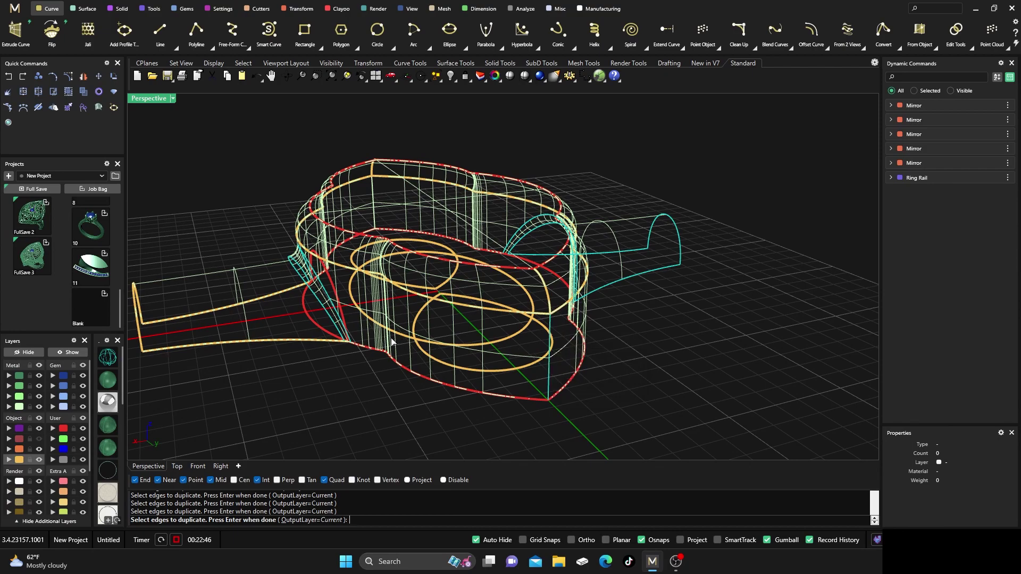
pyautogui.moveTo(574, 361); pyautogui.dragTo(280, 252, button='right')
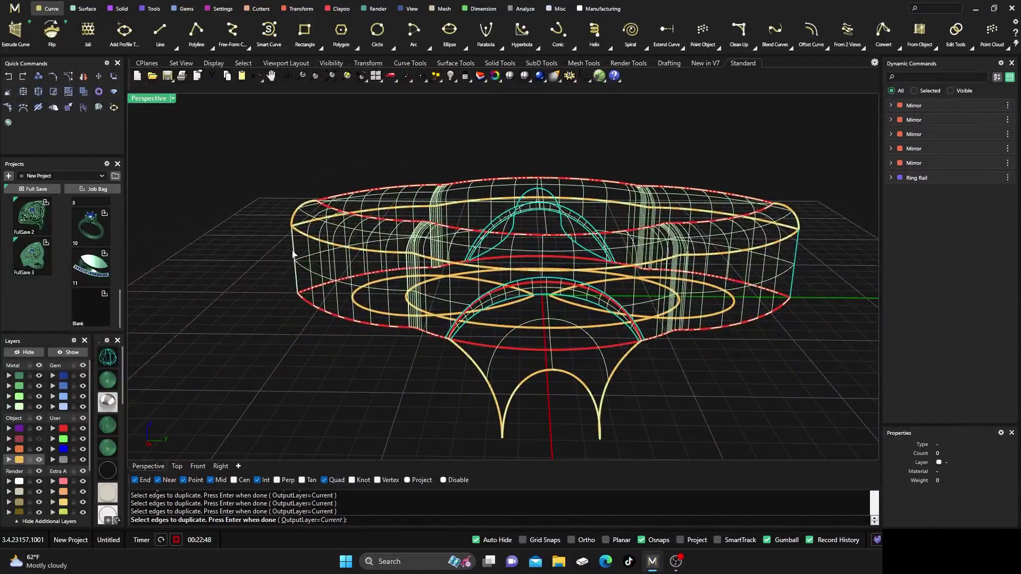
pyautogui.click(294, 254)
pyautogui.moveTo(287, 334); pyautogui.dragTo(225, 331, button='right')
# Step: Finish Duplicate Edge, hide the surface layer, and orbit to inspect the new curves alone
pyautogui.press('Return')
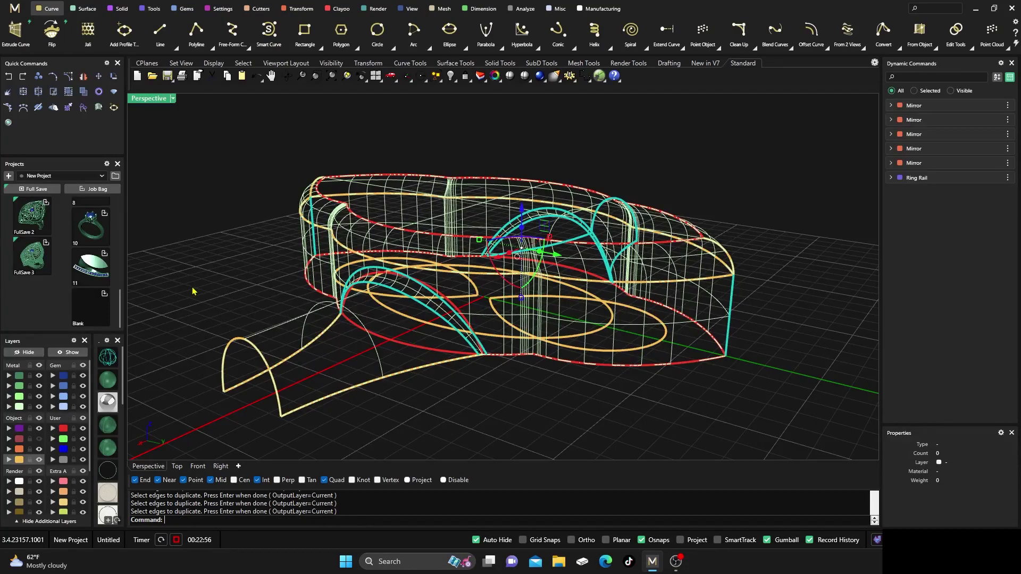
pyautogui.click(39, 405)
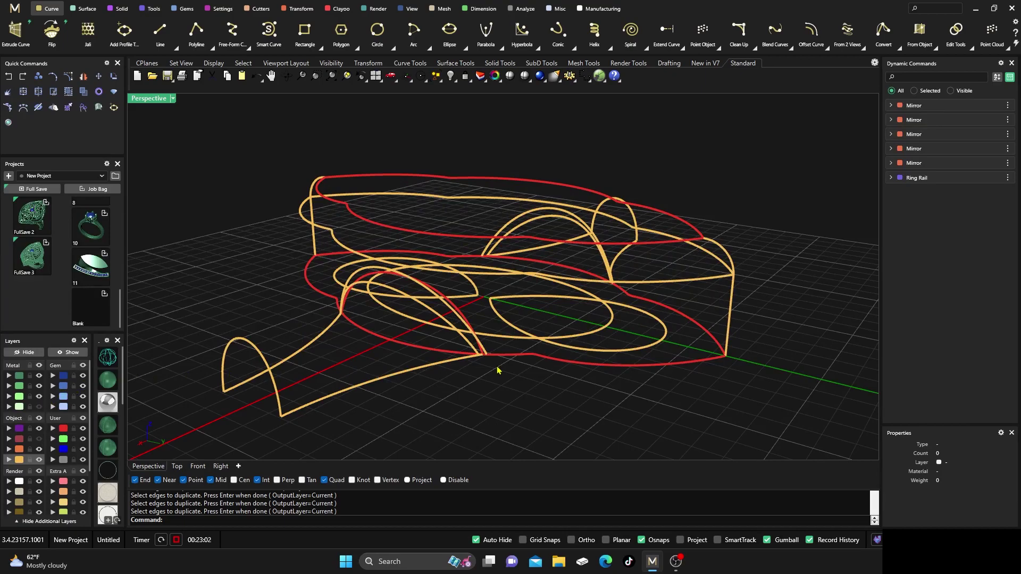
pyautogui.moveTo(497, 369); pyautogui.dragTo(445, 293, button='right')
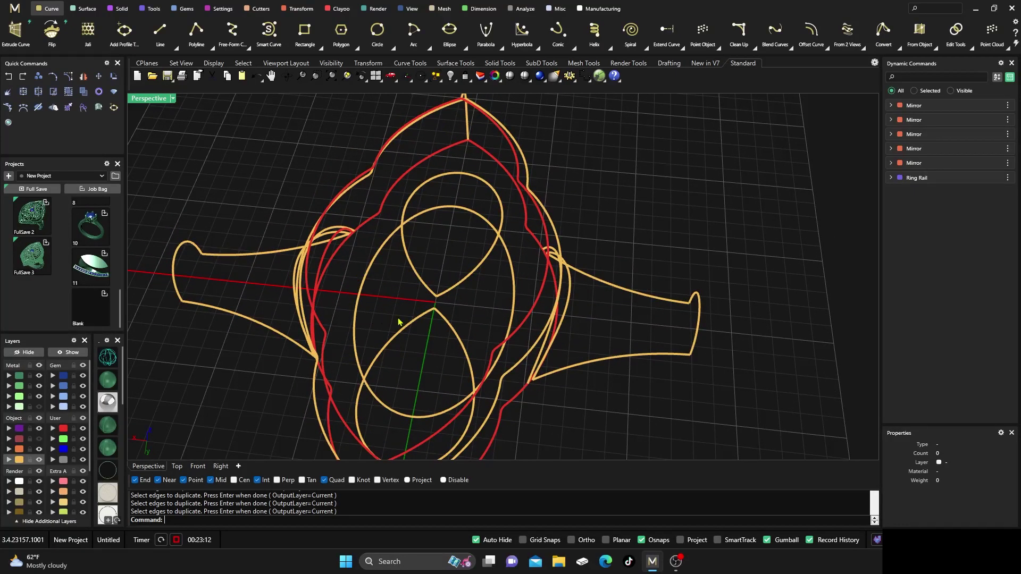
pyautogui.scroll(-5, 400, 322)
pyautogui.moveTo(400, 321); pyautogui.dragTo(389, 261, button='right')
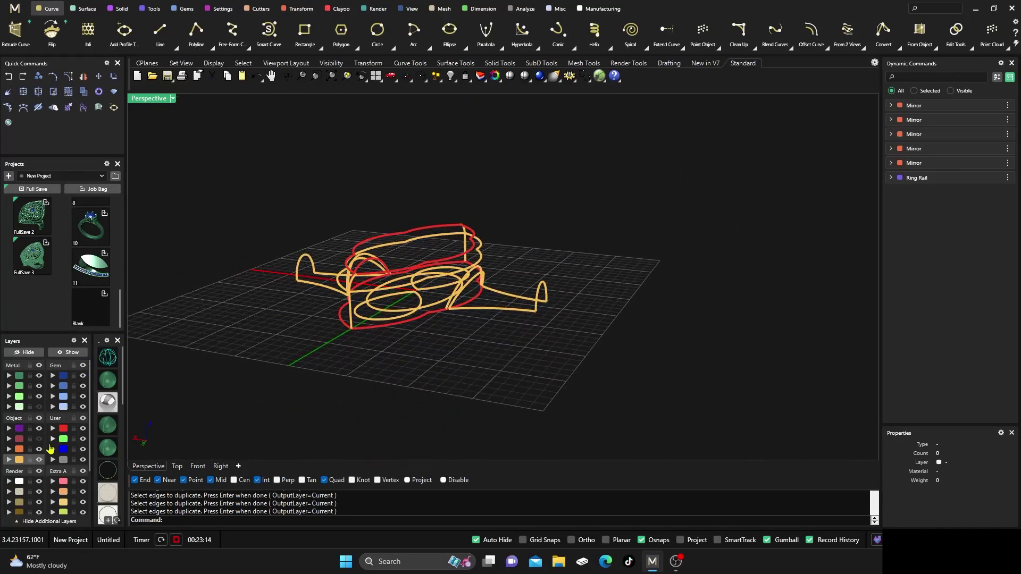
# Step: Switch Perspective to shaded display and orbit to a low side view of the shank
pyautogui.click(107, 403)
pyautogui.scroll(-3, 415, 351)
pyautogui.scroll(5, 405, 338)
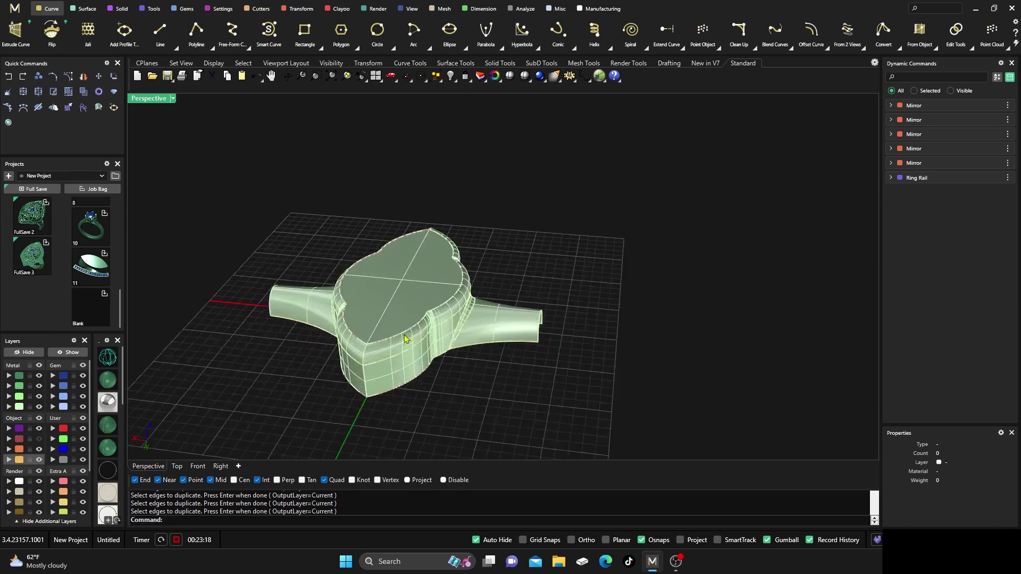
pyautogui.scroll(4, 404, 338)
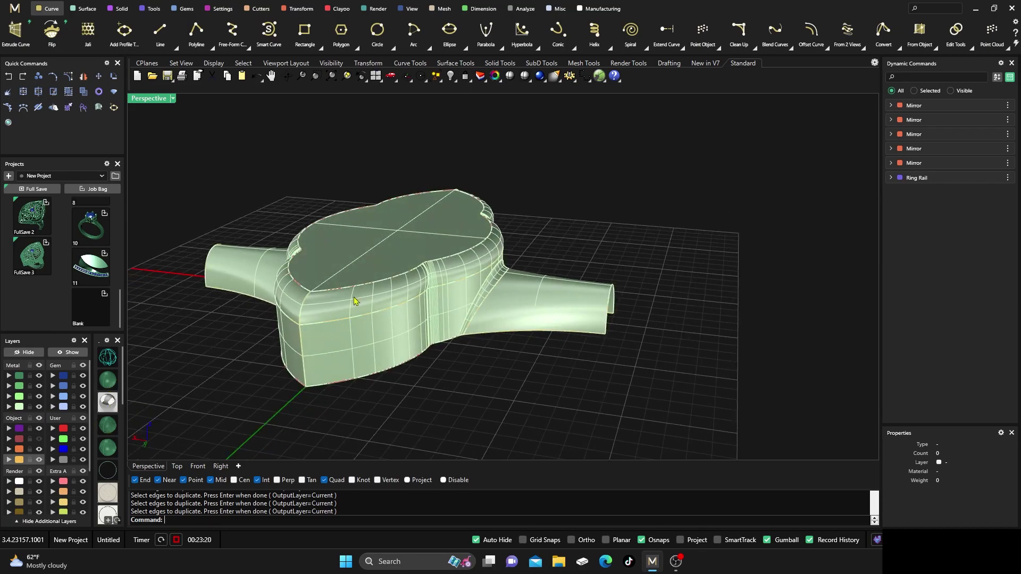
pyautogui.moveTo(496, 285); pyautogui.dragTo(454, 329, button='right')
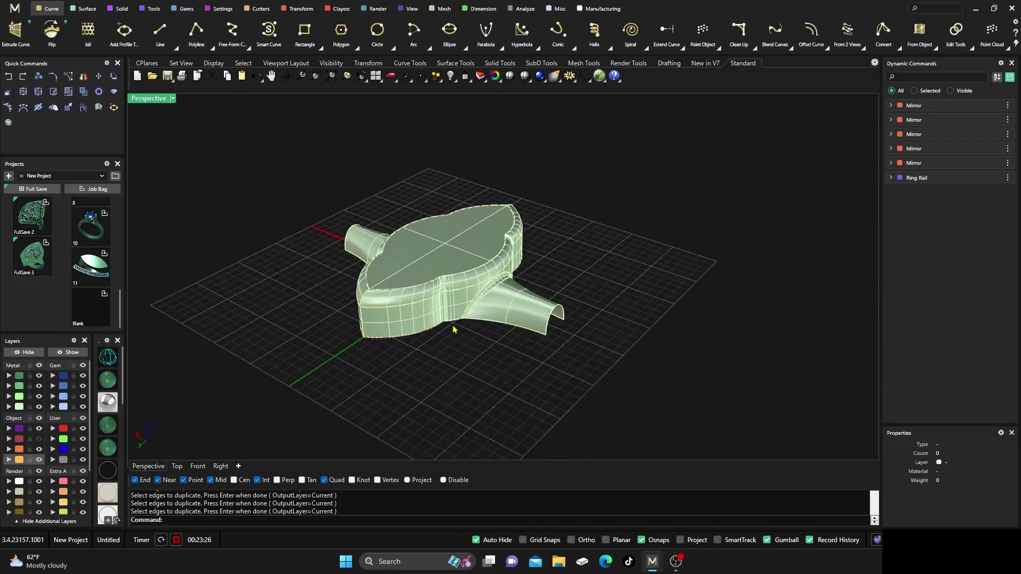